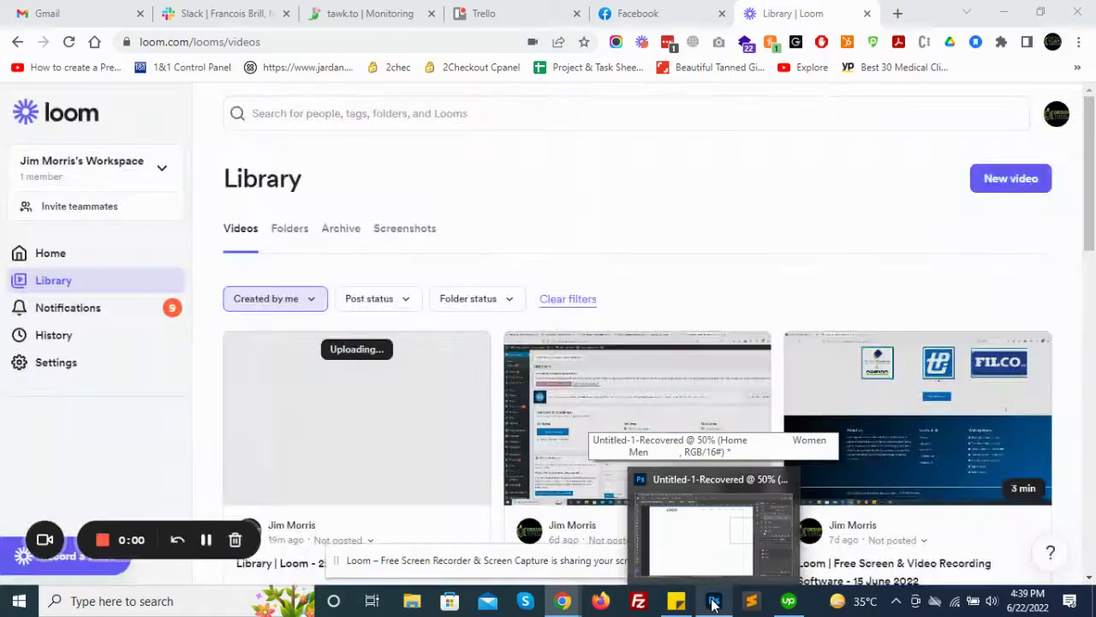
- Bring the Pixabay 'Shopping Mall Shopwindow Fashionable Clothes' photo page back into view
left_click(712, 602)
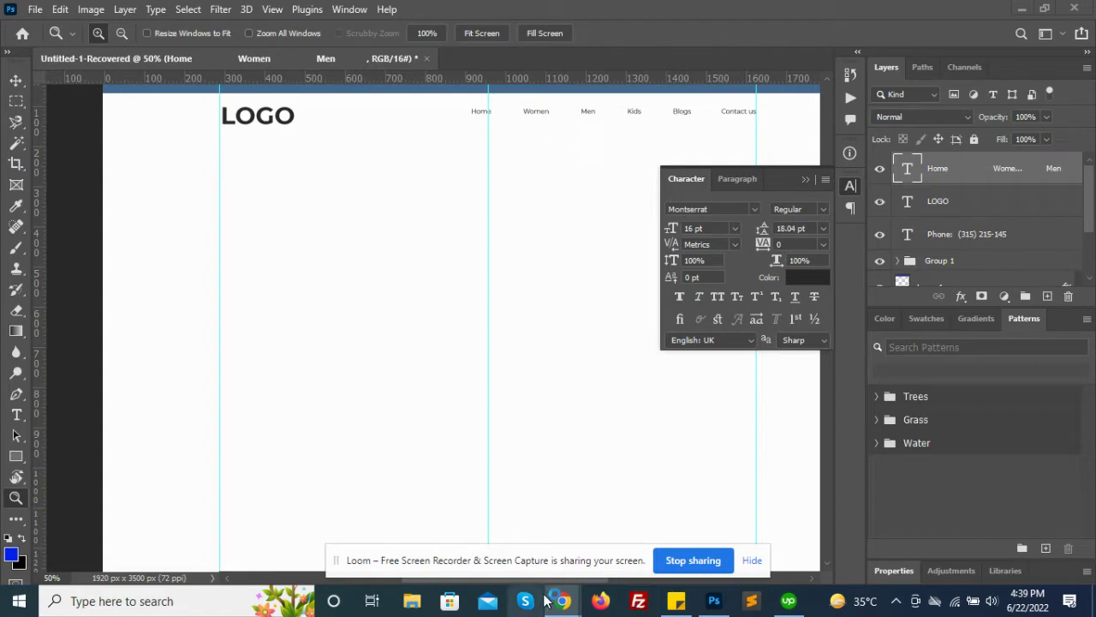
left_click(591, 555)
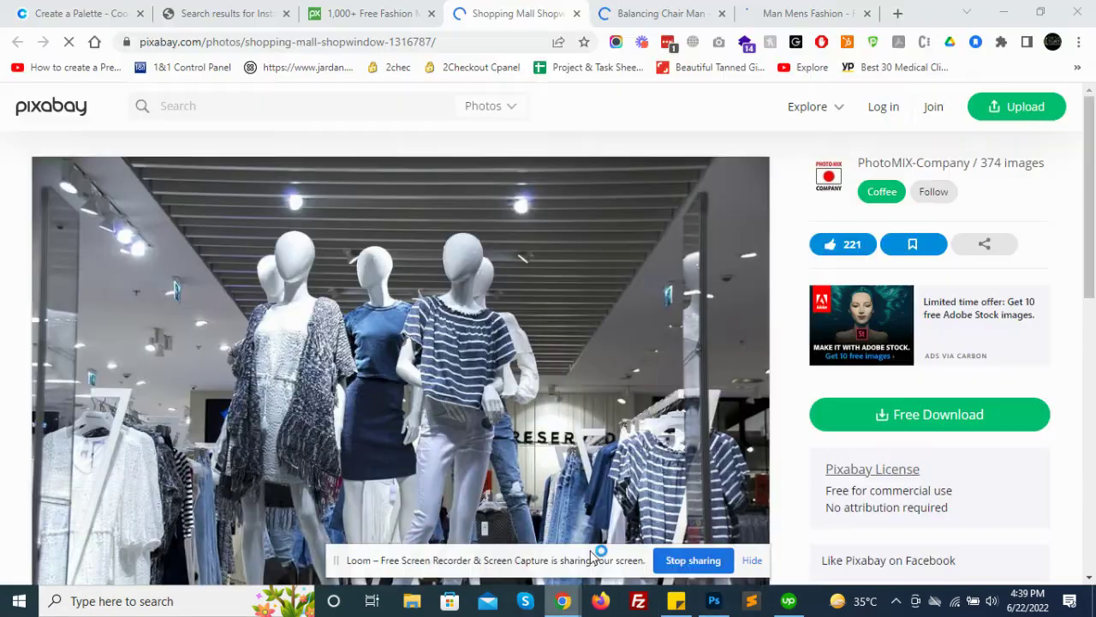
- Download the shopping-mall photo at 1920×1280, passing the fire-hydrant reCAPTCHA check
left_click(906, 419)
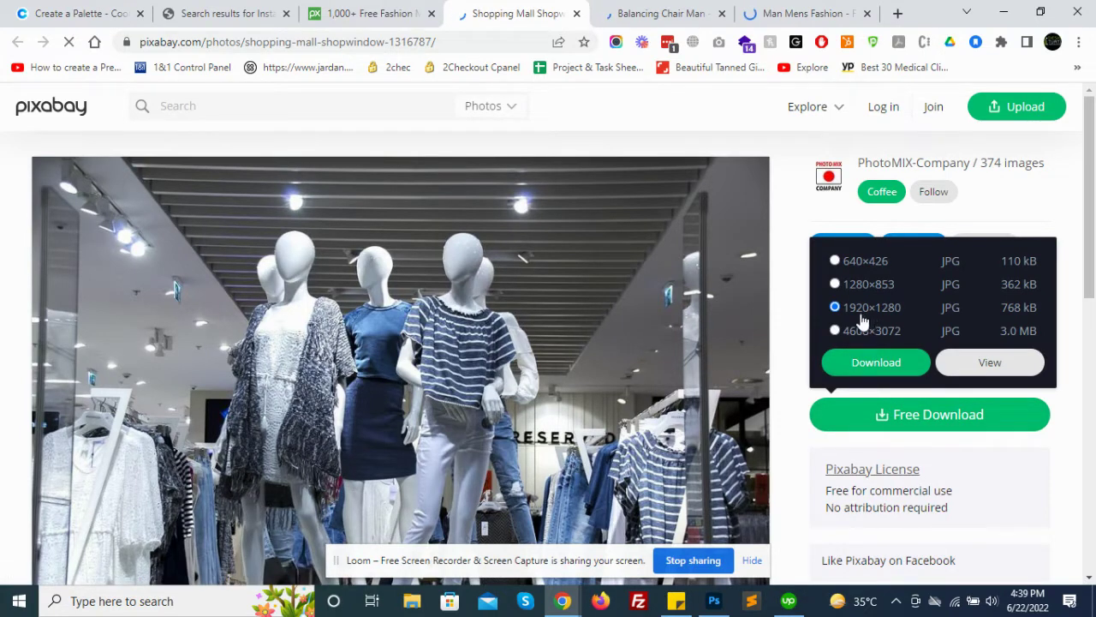
left_click(867, 368)
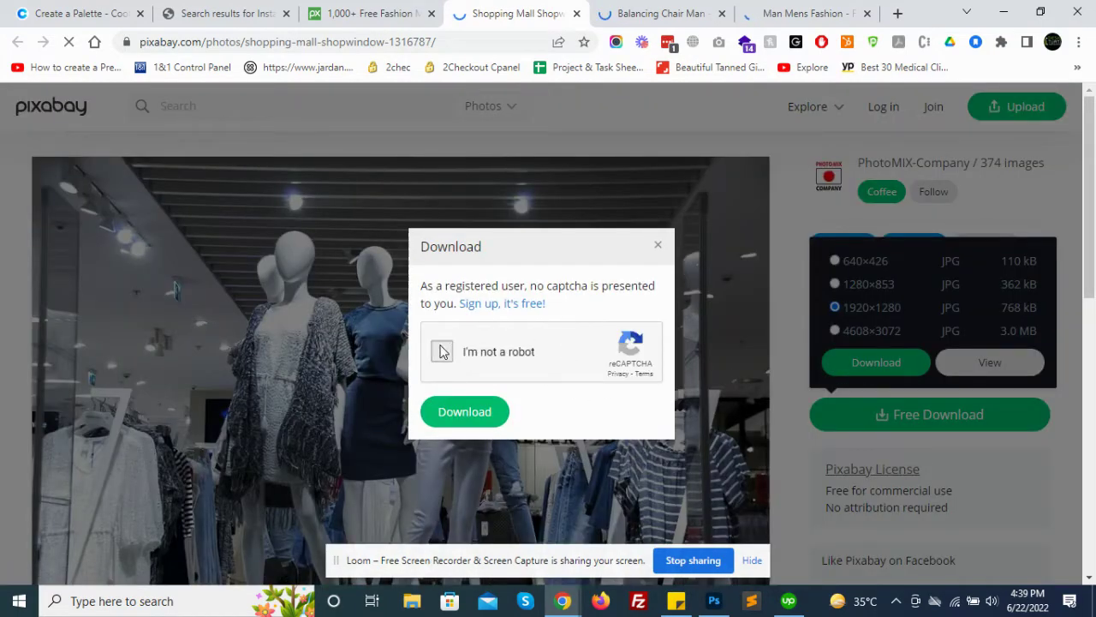
left_click(442, 352)
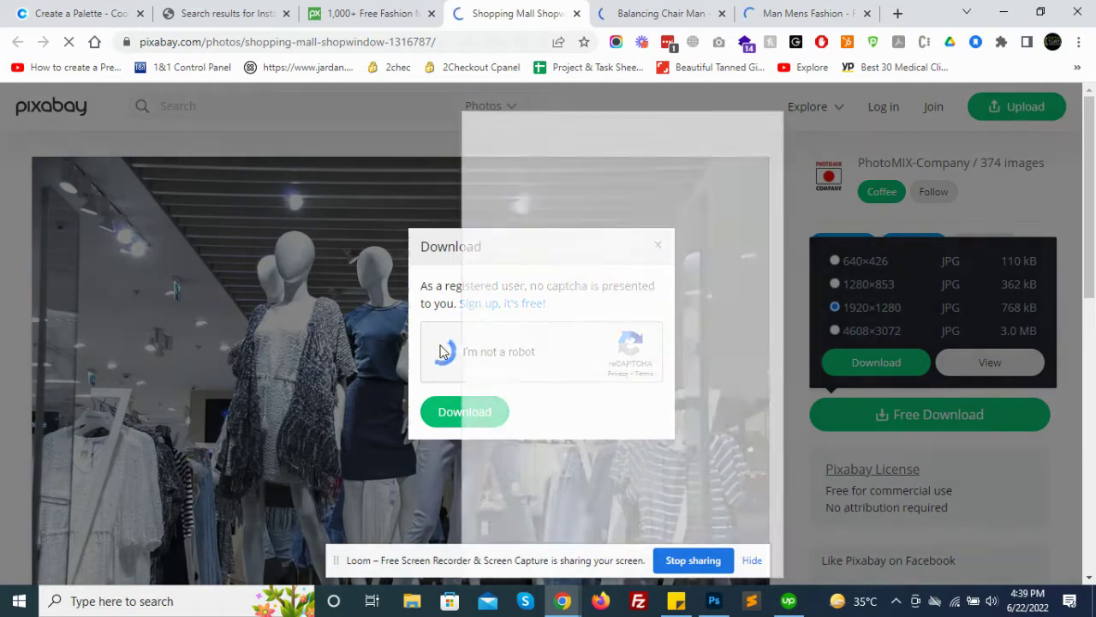
left_click(684, 414)
left_click(738, 408)
left_click(739, 484)
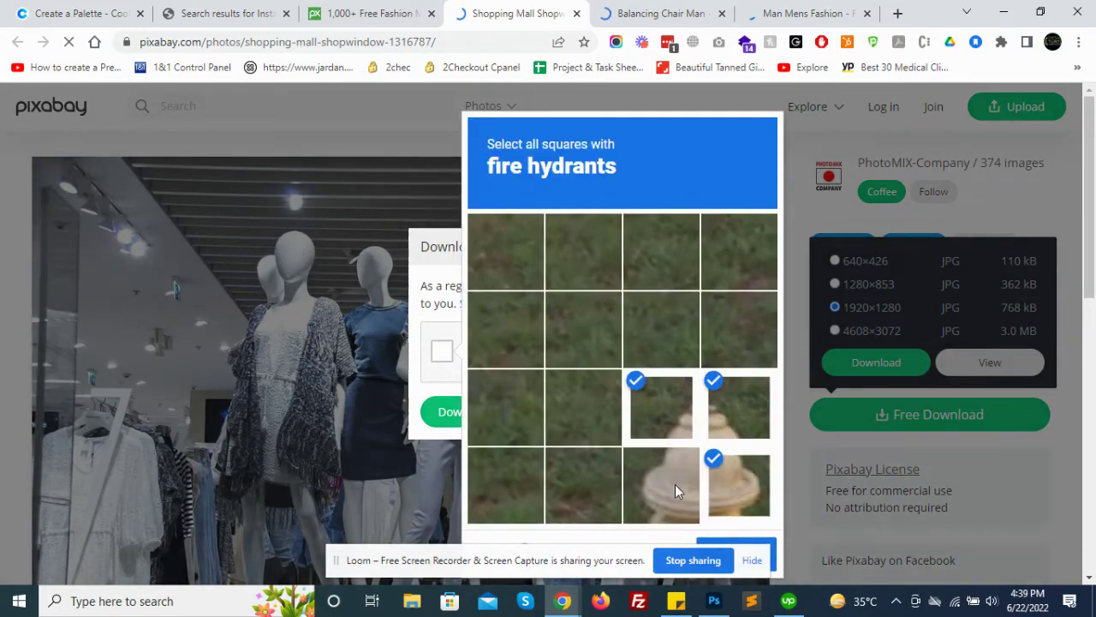
left_click(675, 484)
scroll(648, 487, "down", 3)
left_click(730, 430)
scroll(731, 430, "up", 3)
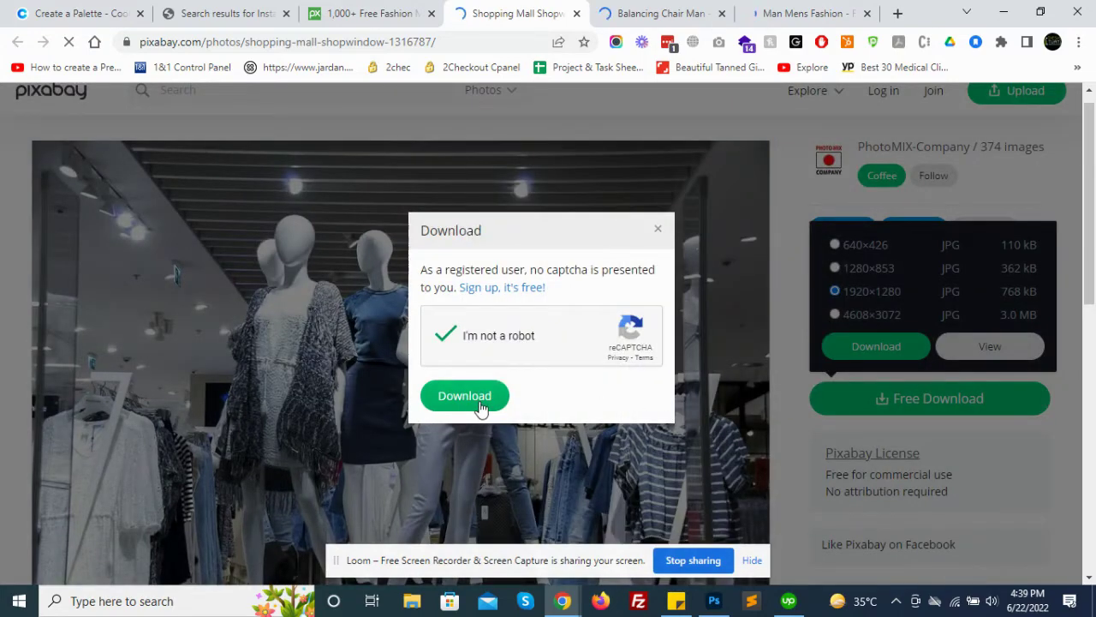
left_click(480, 407)
- Close the balancing-chair photo tab and go back to the shopping-mall photo tab
left_click(665, 10)
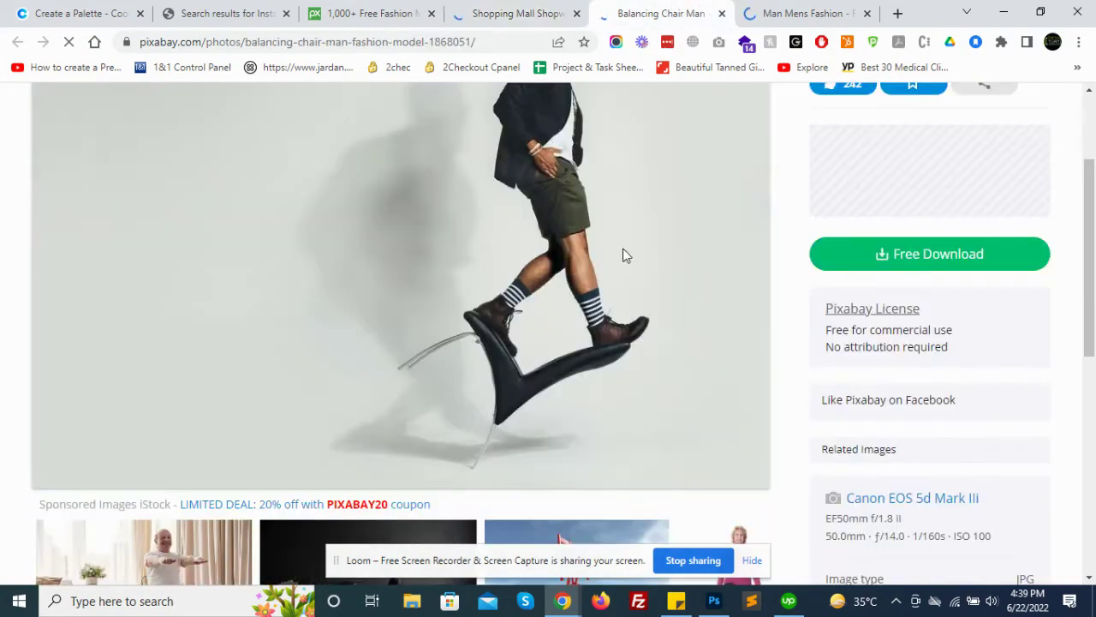
key("ctrl+w")
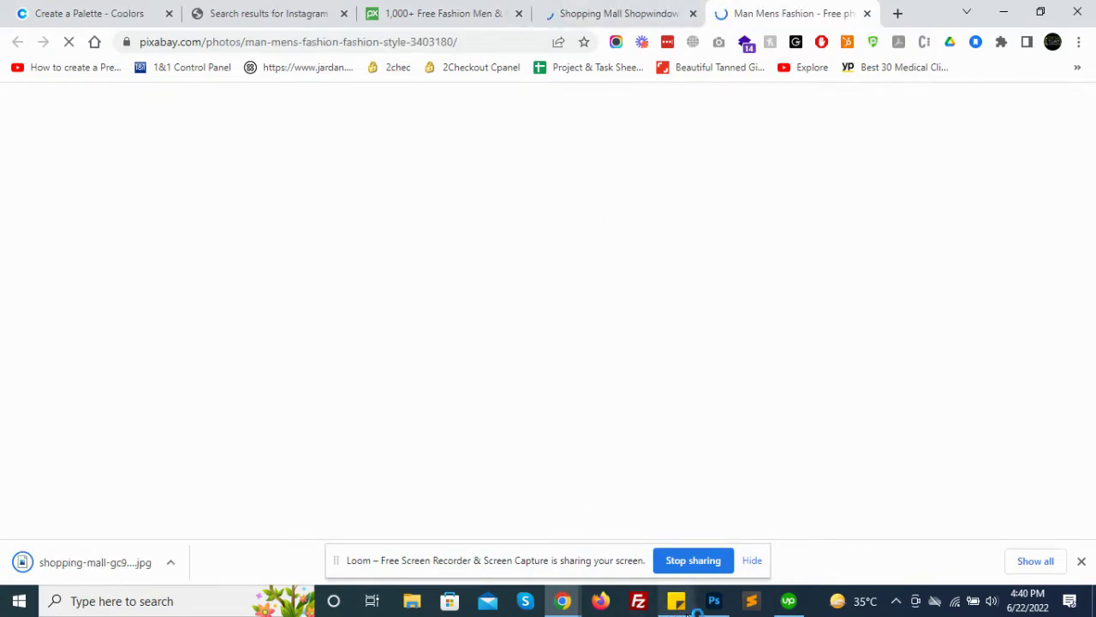
left_click(607, 10)
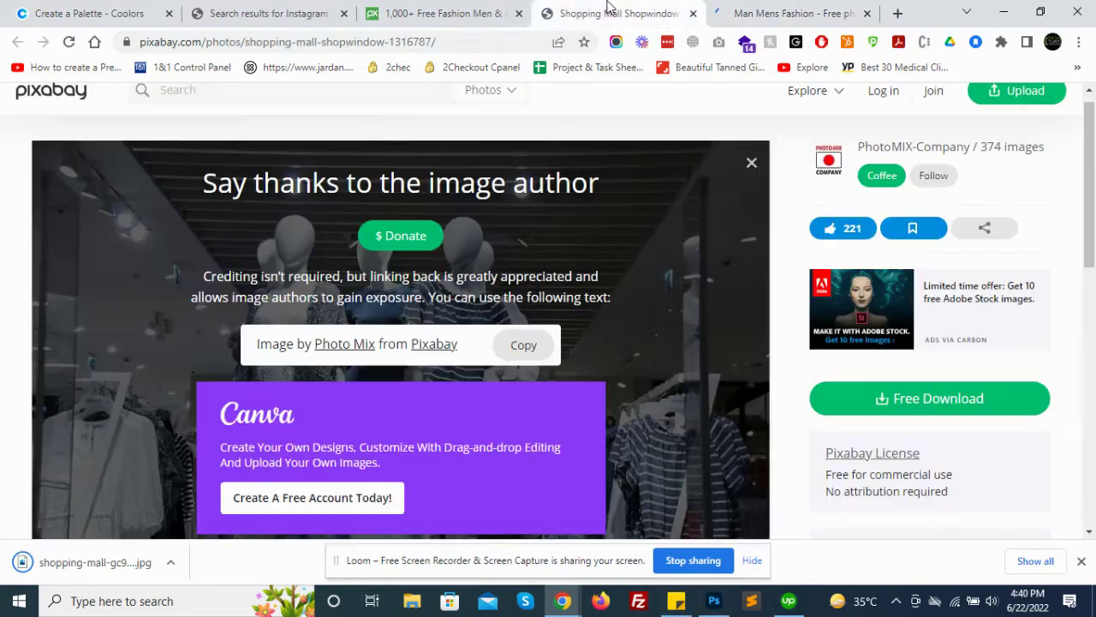
- Load pexels.com in the current tab instead of the Pixabay page
left_click(238, 43)
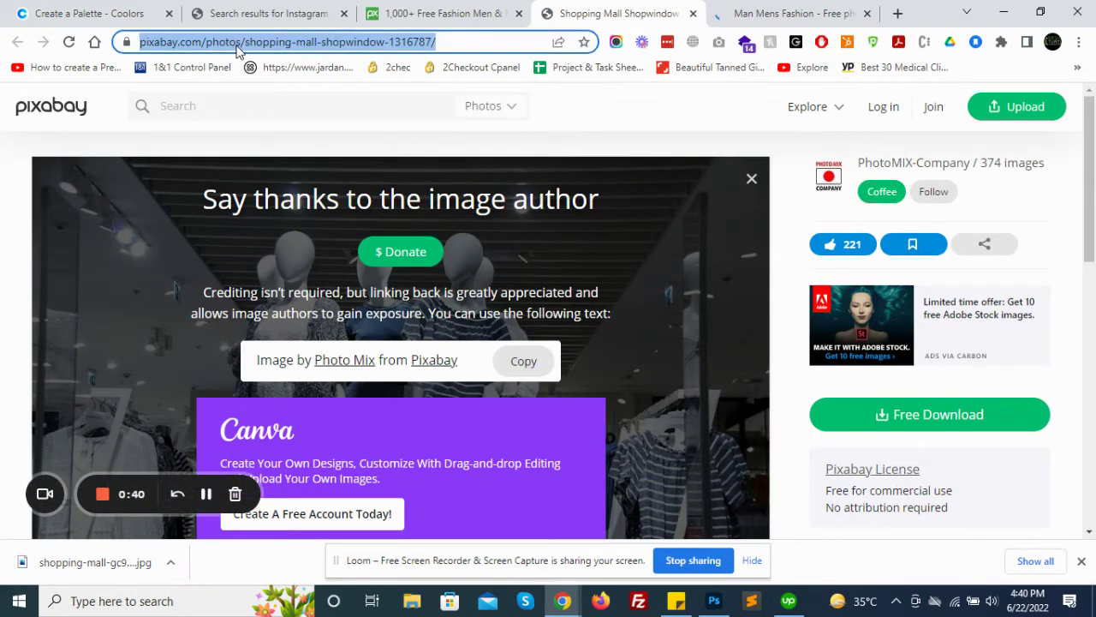
type("pexel")
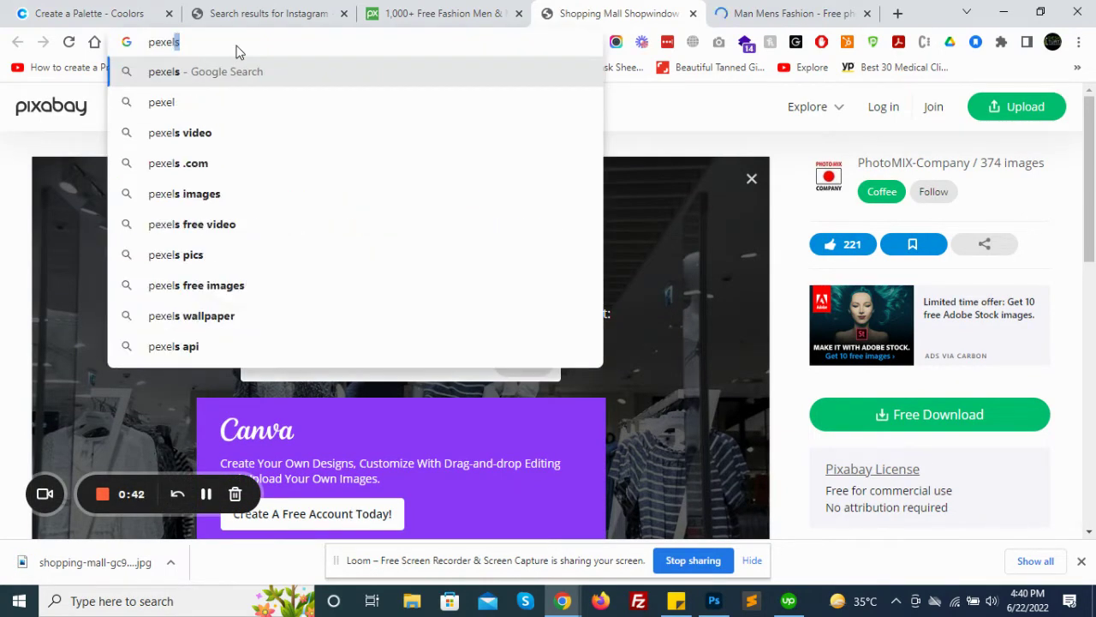
type("s.c")
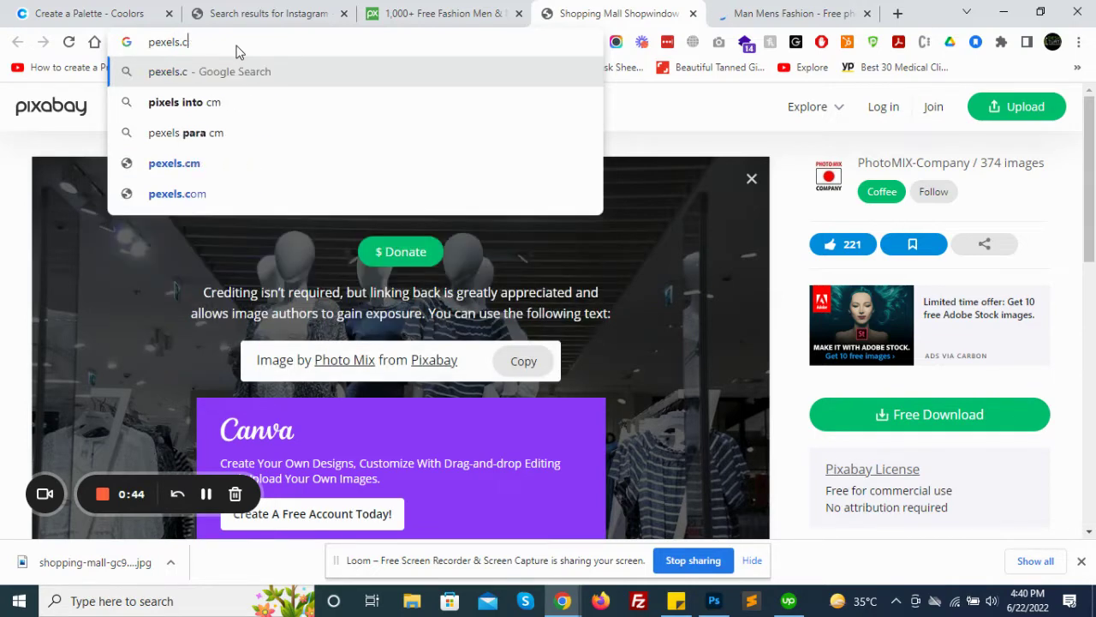
type("om")
key("Return")
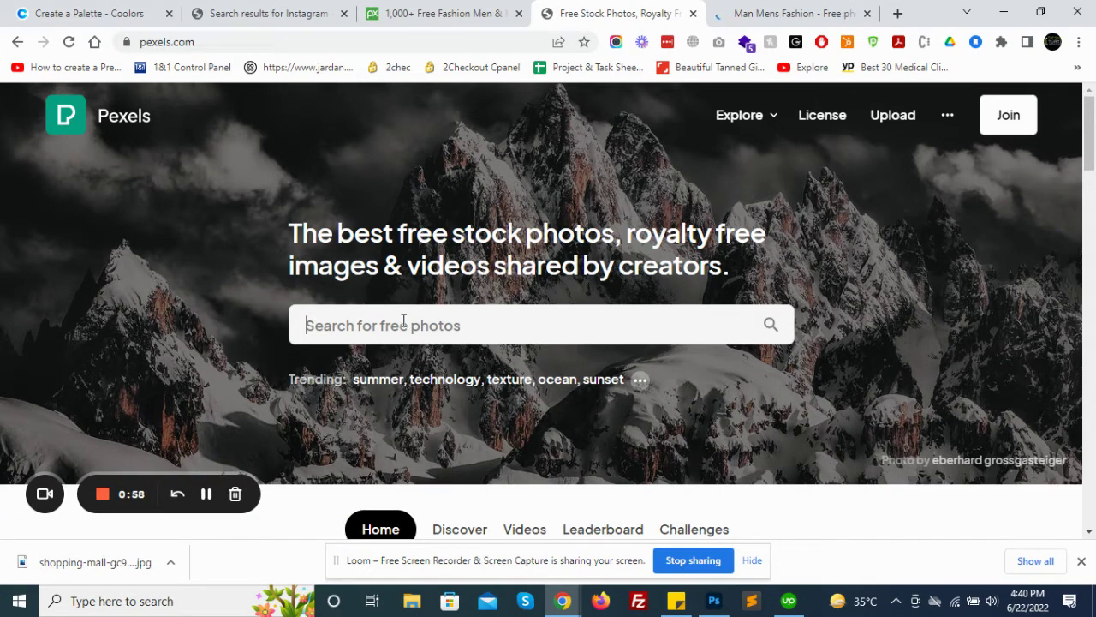
- Search Pexels for 'woman fashion' and browse the results
type("wo")
type("wom")
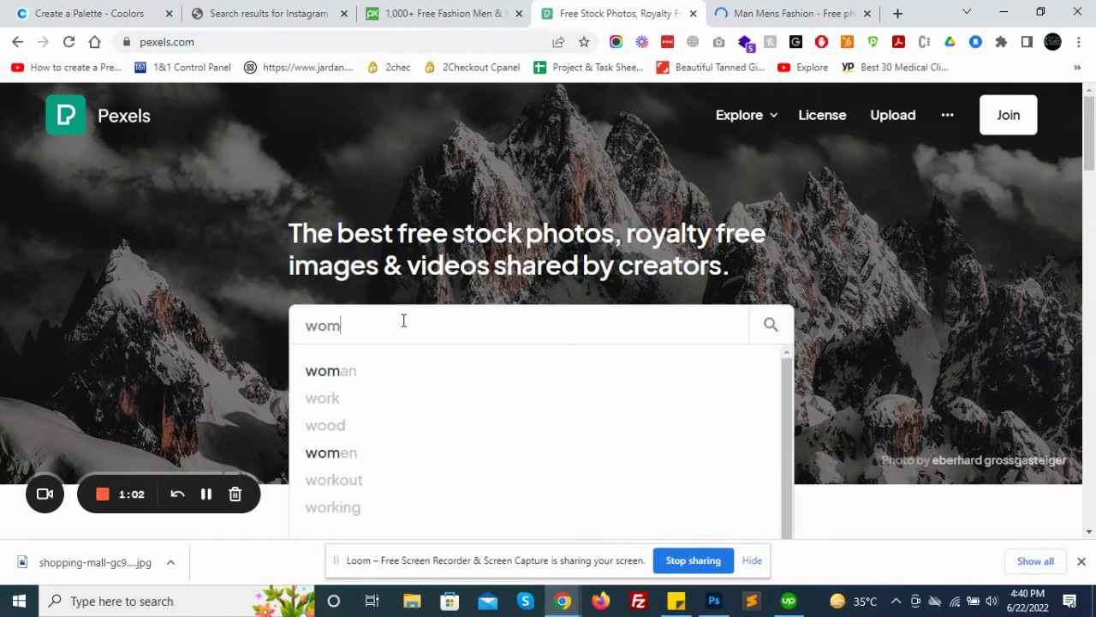
type("an wf")
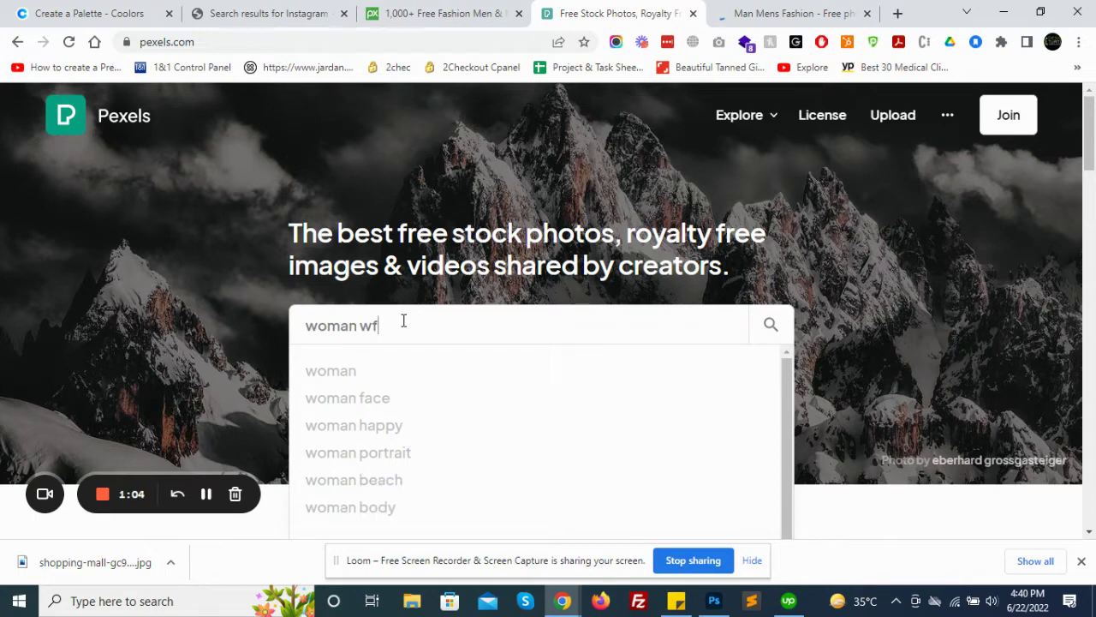
key("BackSpace")
key("BackSpace")
type("fas")
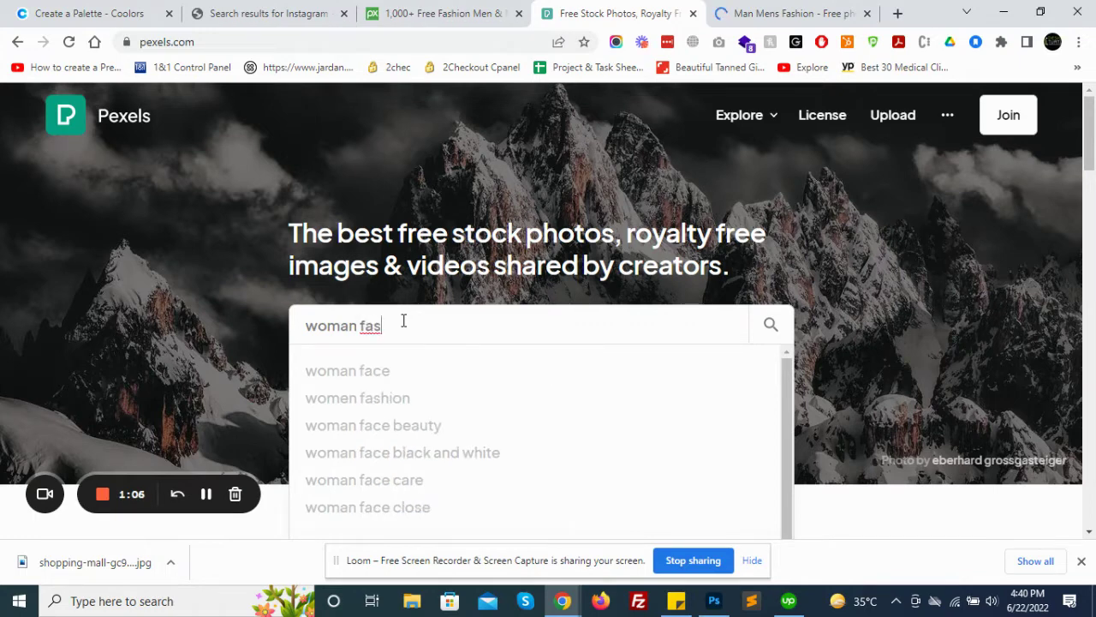
type("hion")
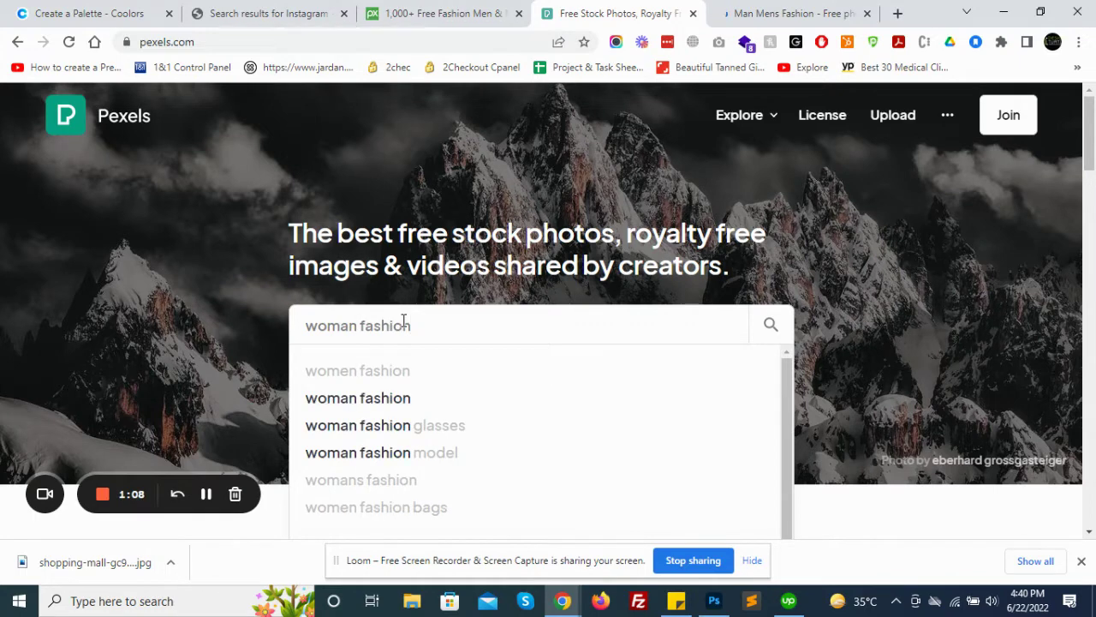
left_click(361, 400)
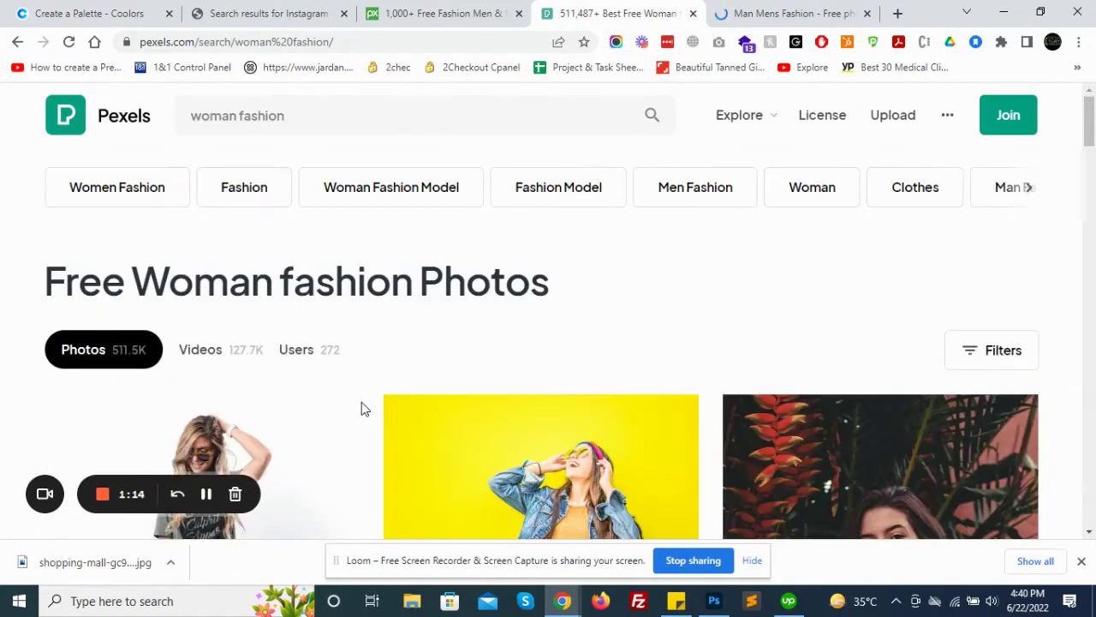
scroll(522, 351, "down", 2)
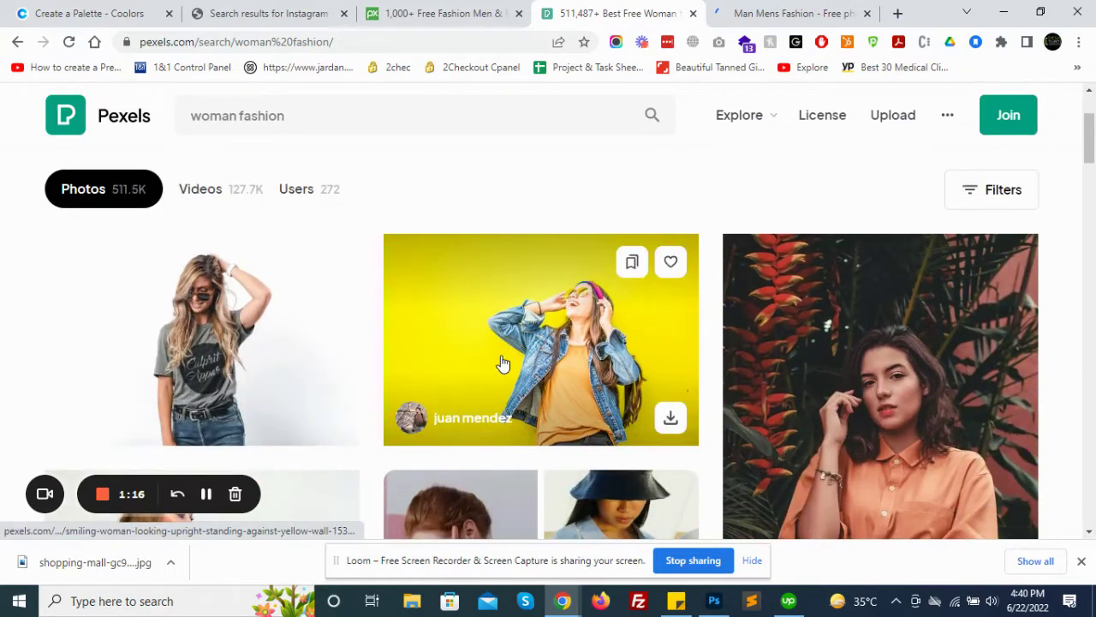
scroll(503, 362, "down", 2)
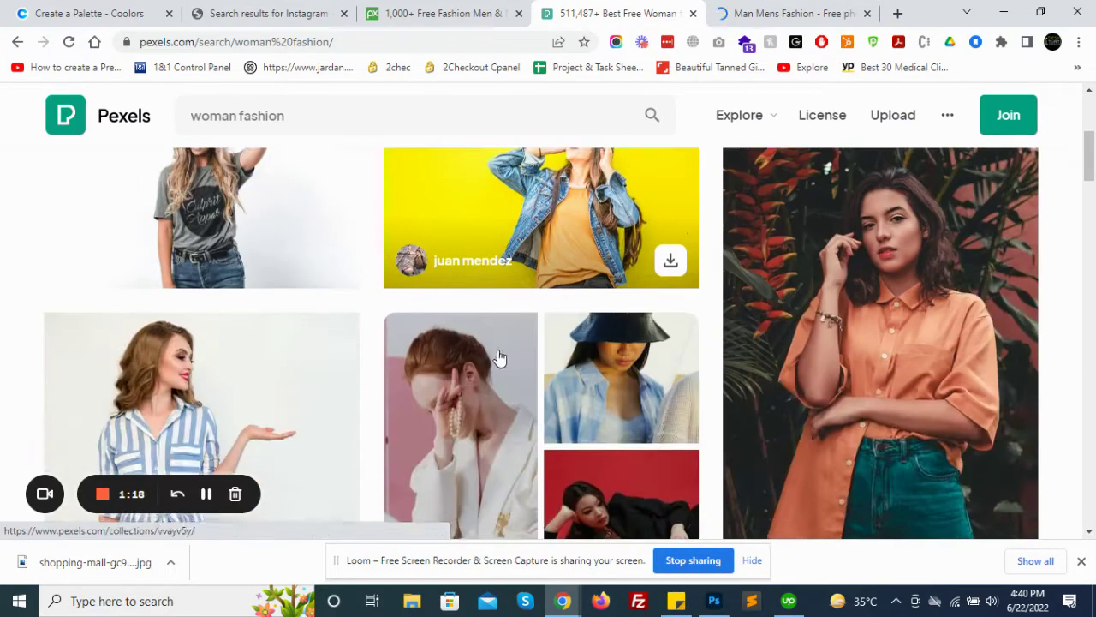
scroll(514, 291, "up", 2)
scroll(514, 289, "down", 2)
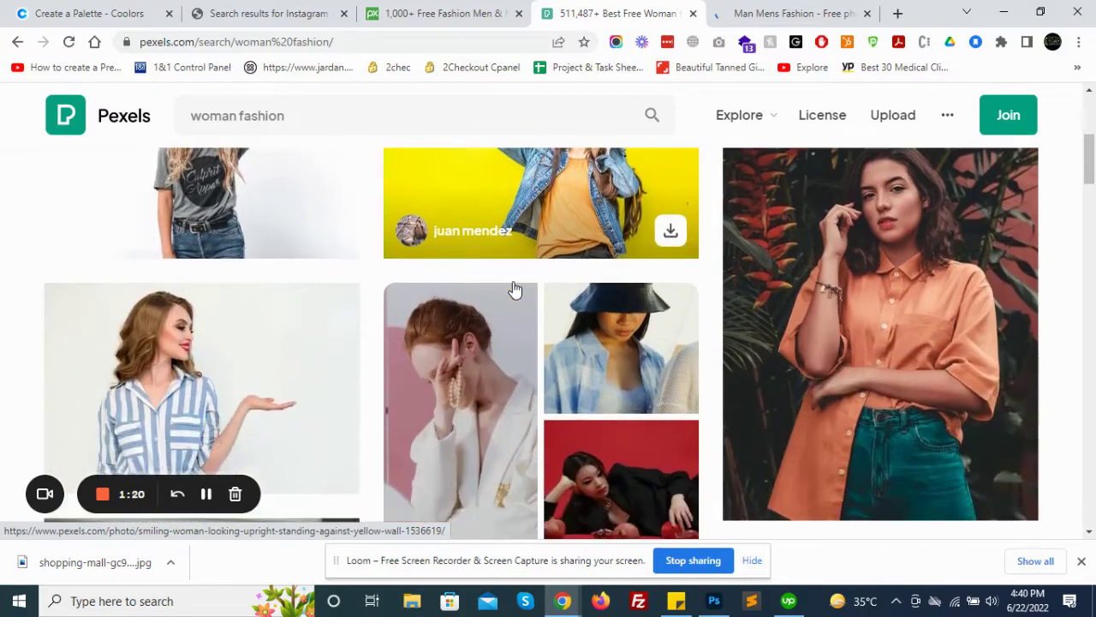
scroll(514, 288, "down", 2)
scroll(511, 277, "up", 2)
- Open one search result in a new background tab and keep browsing
right_click(520, 249)
left_click(524, 255)
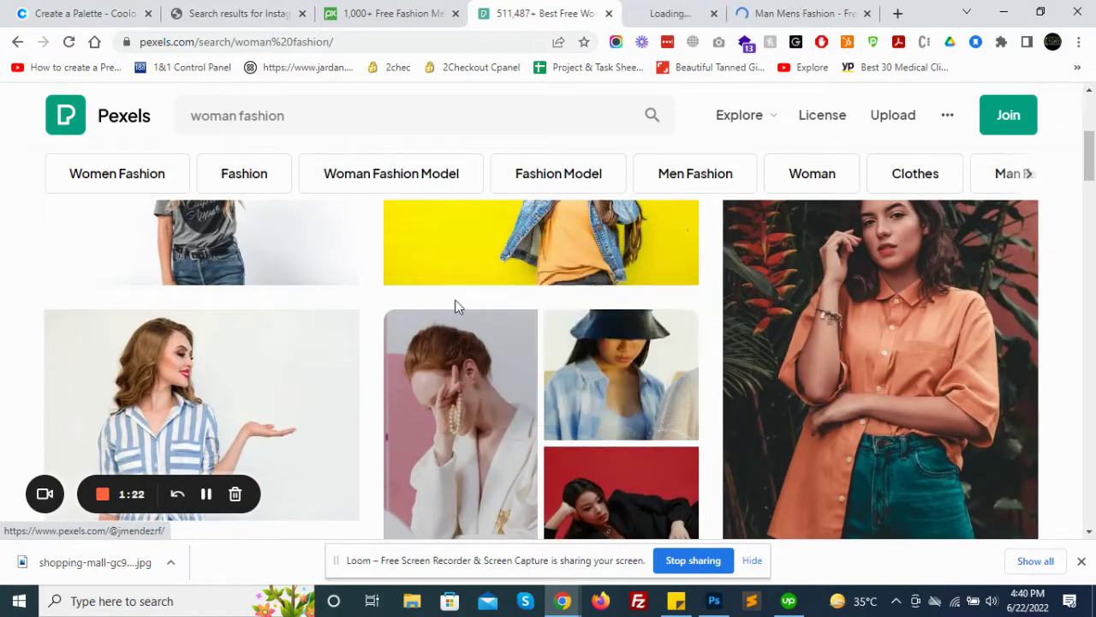
scroll(445, 308, "down", 5)
scroll(343, 317, "up", 2)
scroll(381, 264, "down", 2)
scroll(382, 264, "down", 5)
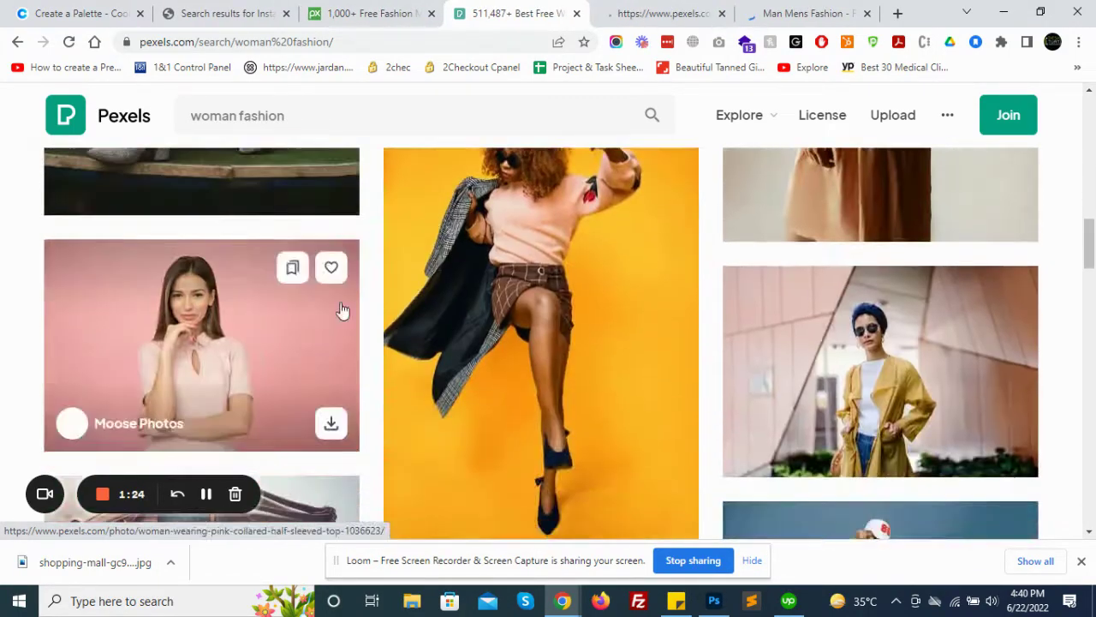
scroll(340, 311, "down", 2)
scroll(867, 326, "up", 2)
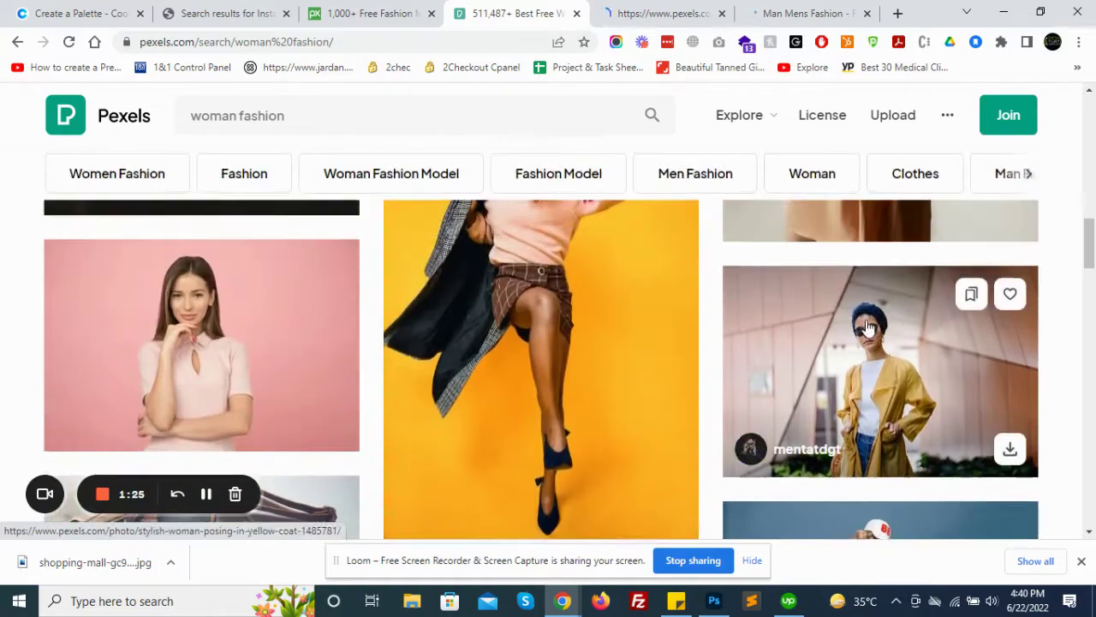
- Open the stylish woman in yellow coat photo in a new tab and switch to it
right_click(776, 331)
left_click(822, 33)
left_click(687, 8)
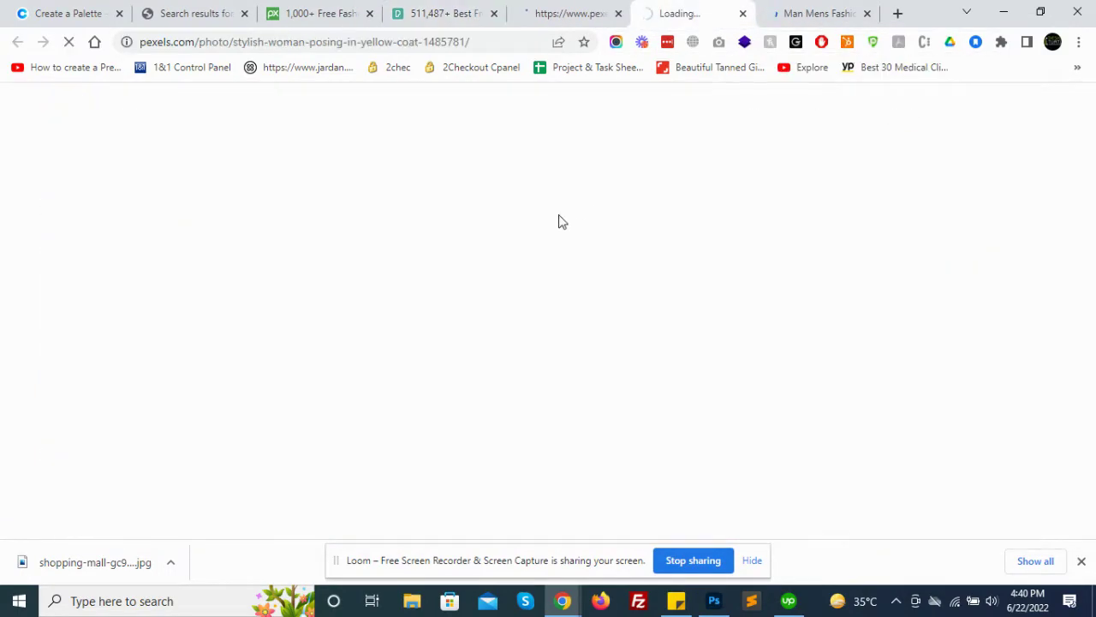
left_click(400, 12)
scroll(355, 235, "down", 5)
scroll(355, 236, "down", 2)
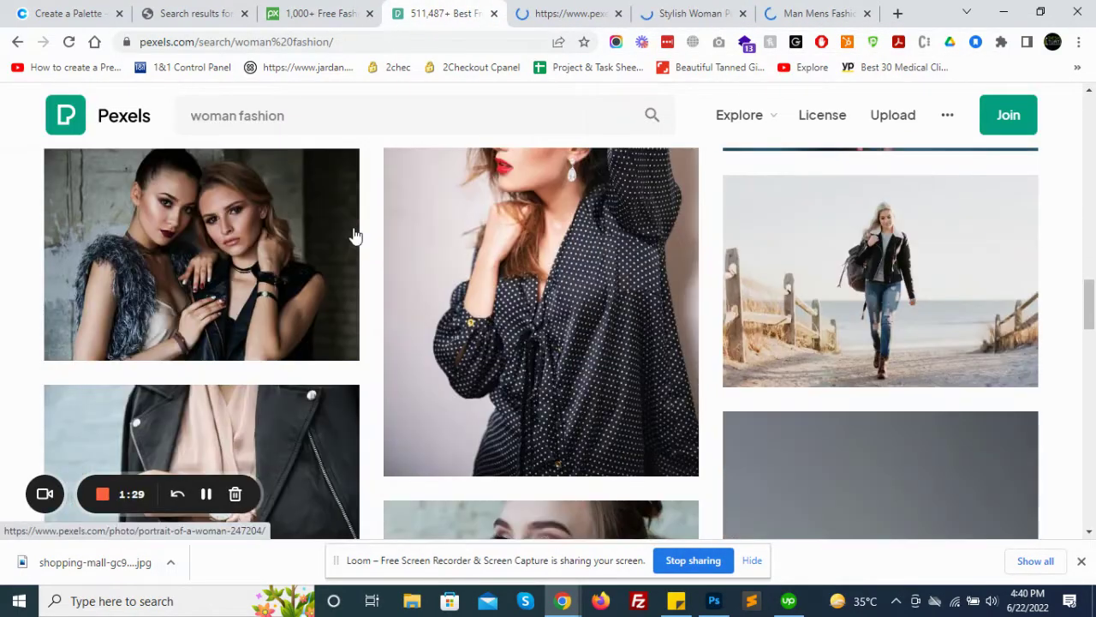
scroll(355, 235, "down", 1)
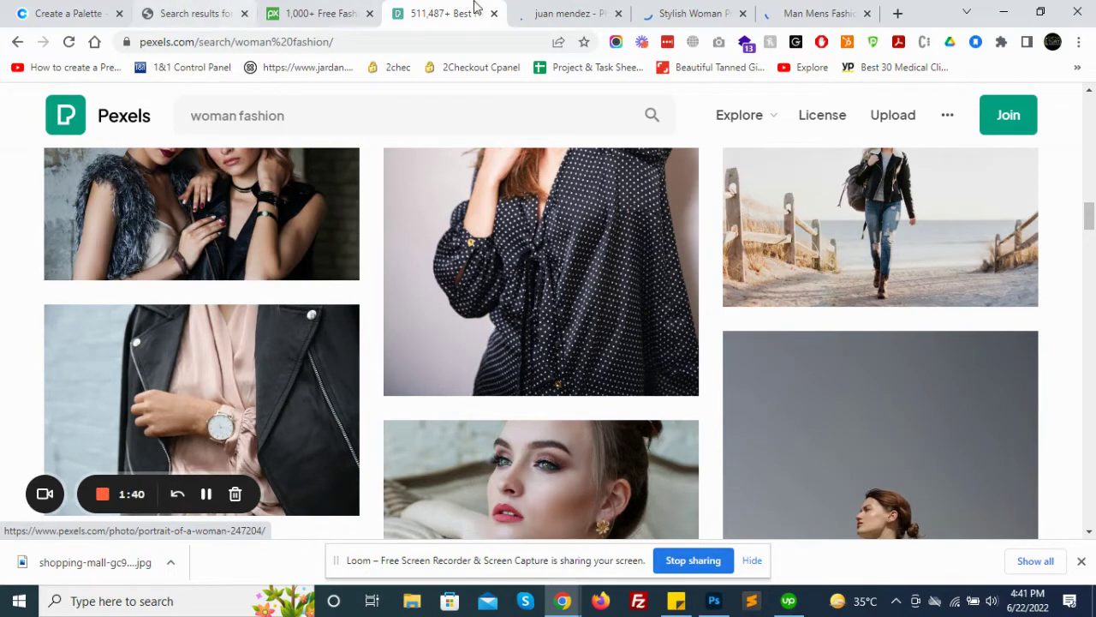
left_click(659, 10)
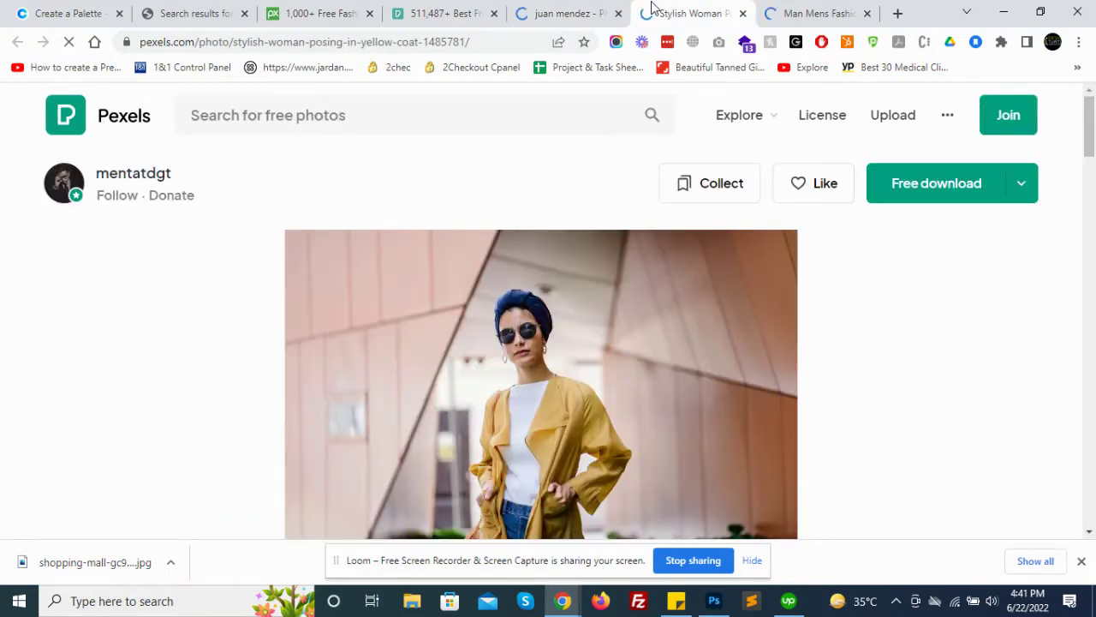
- Free-download the yellow-coat photo from its Pexels page
scroll(562, 231, "down", 3)
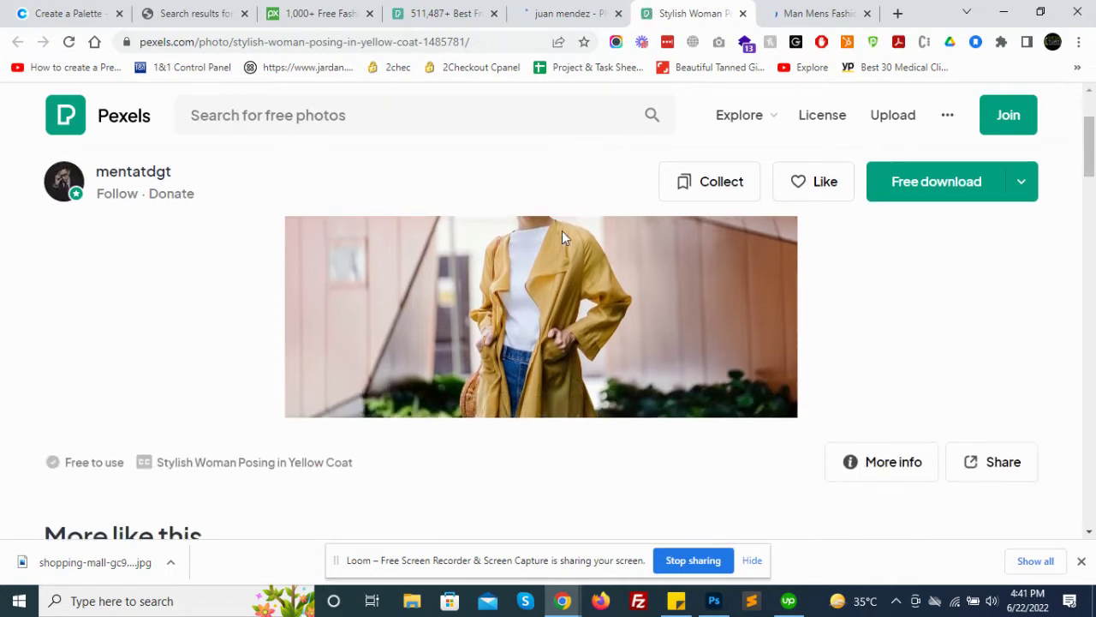
scroll(512, 283, "up", 3)
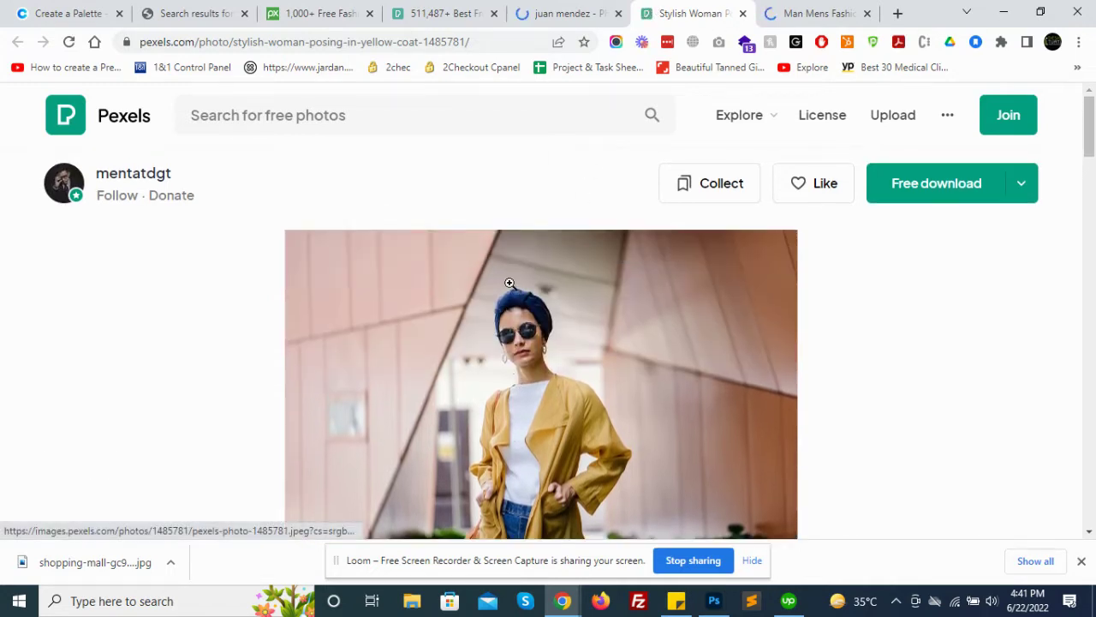
left_click(918, 180)
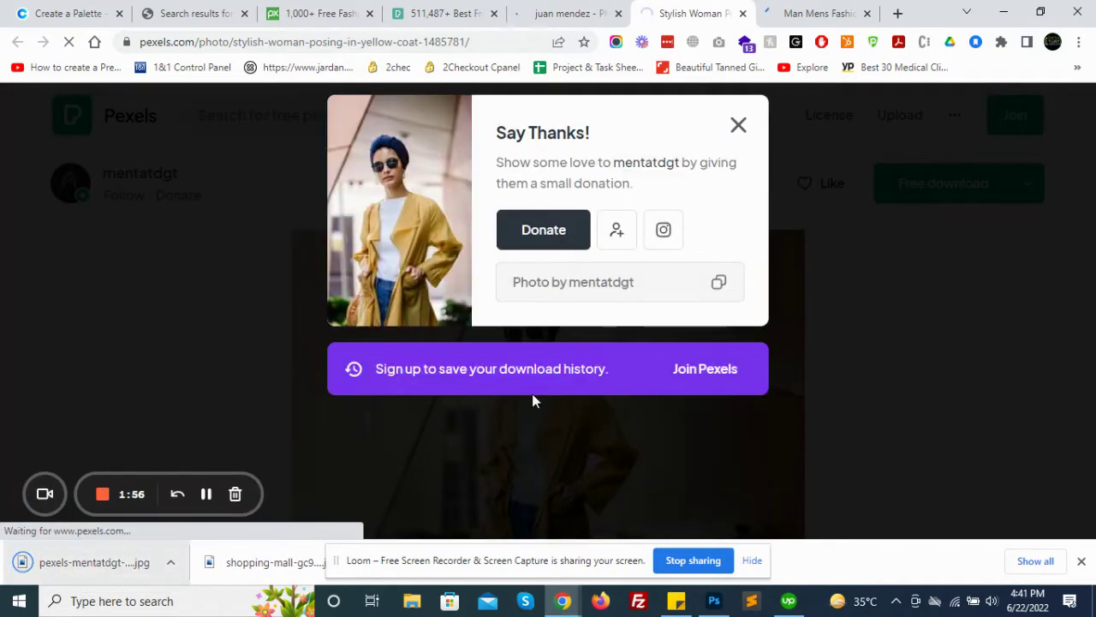
- Check the men's fashion and photographer tabs, then return to the Photoshop mockup
left_click(783, 11)
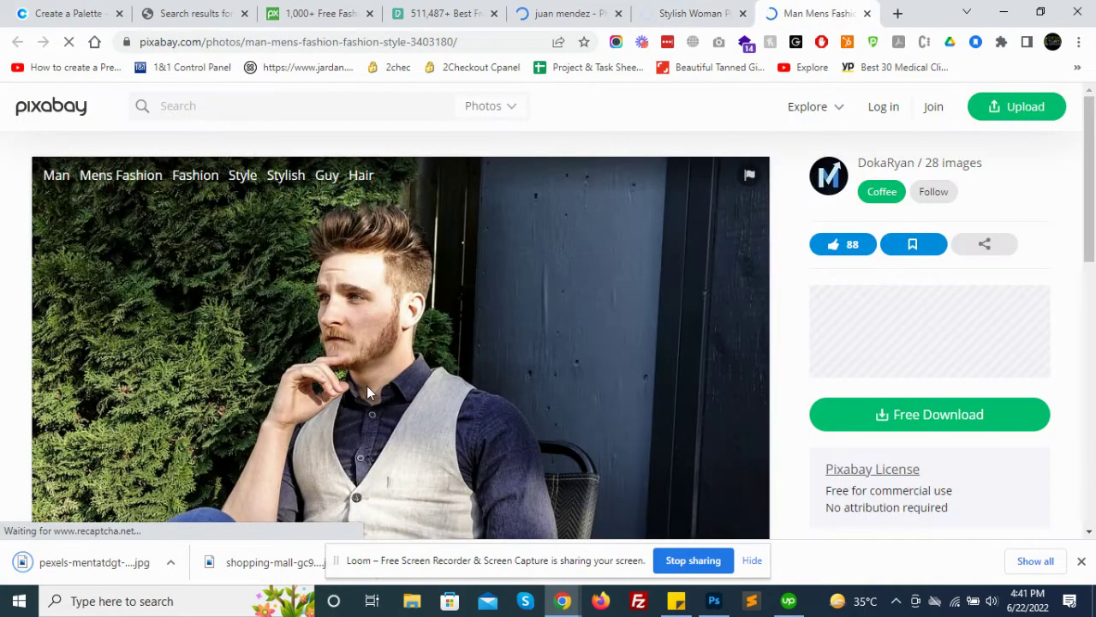
scroll(367, 389, "down", 2)
left_click(591, 13)
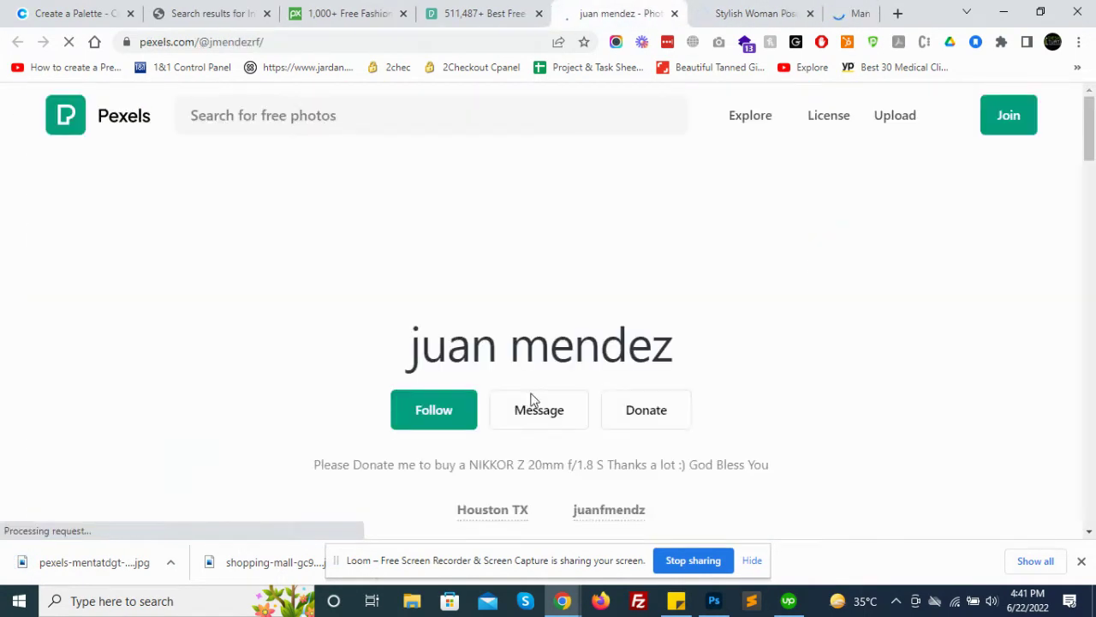
left_click(714, 600)
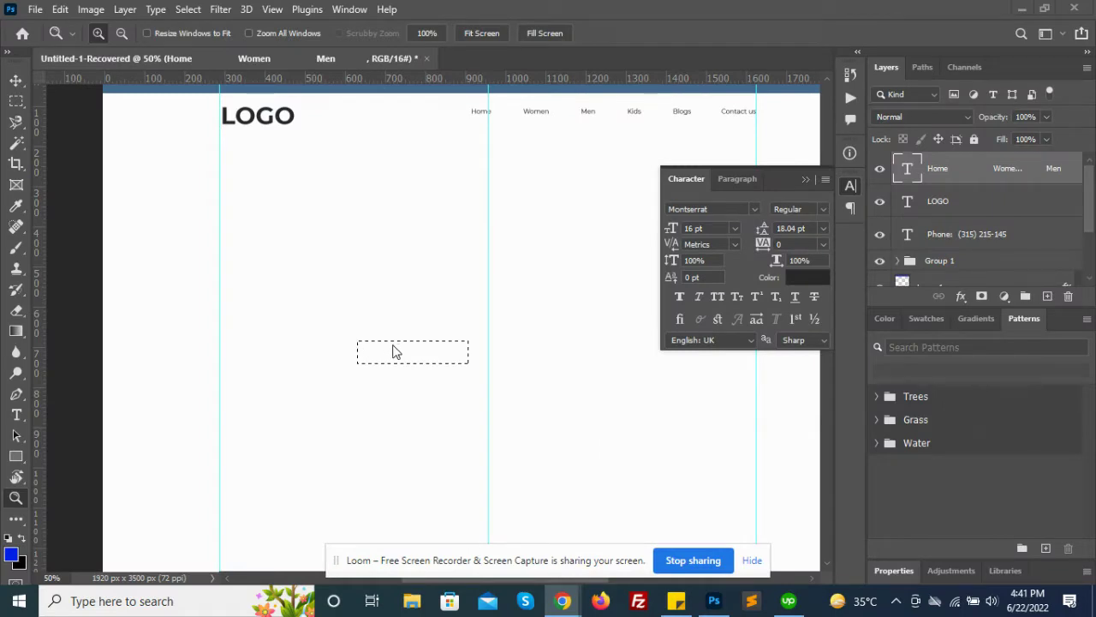
- Marquee-select the full-width hero area below the header
left_click(393, 345)
key("ctrl+minus")
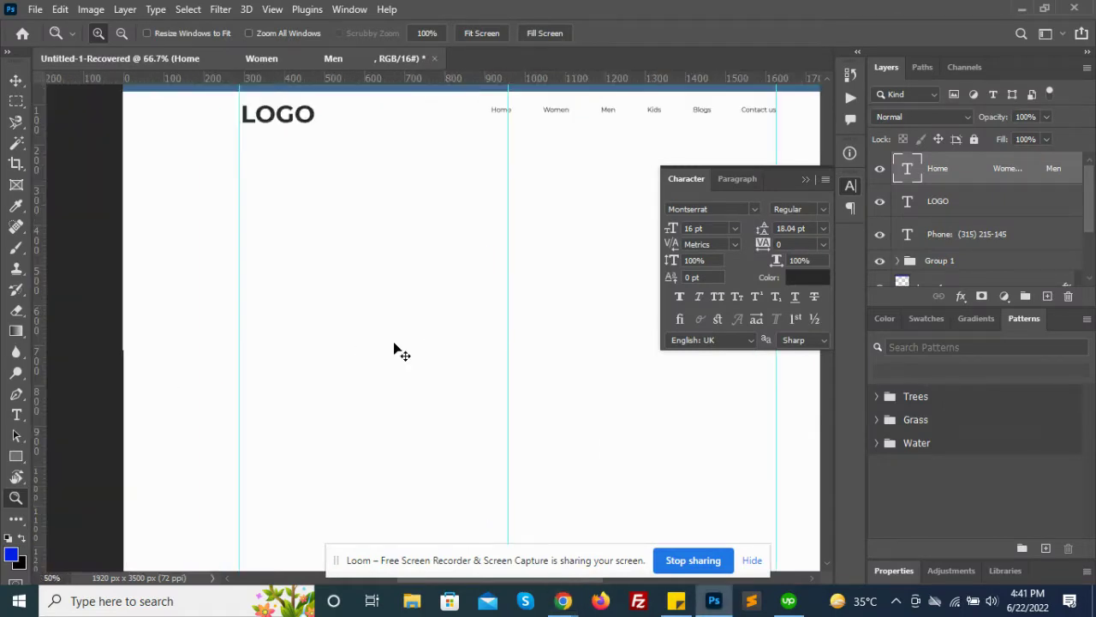
key("ctrl+minus")
key("m")
left_click_drag(205, 277, 748, 435)
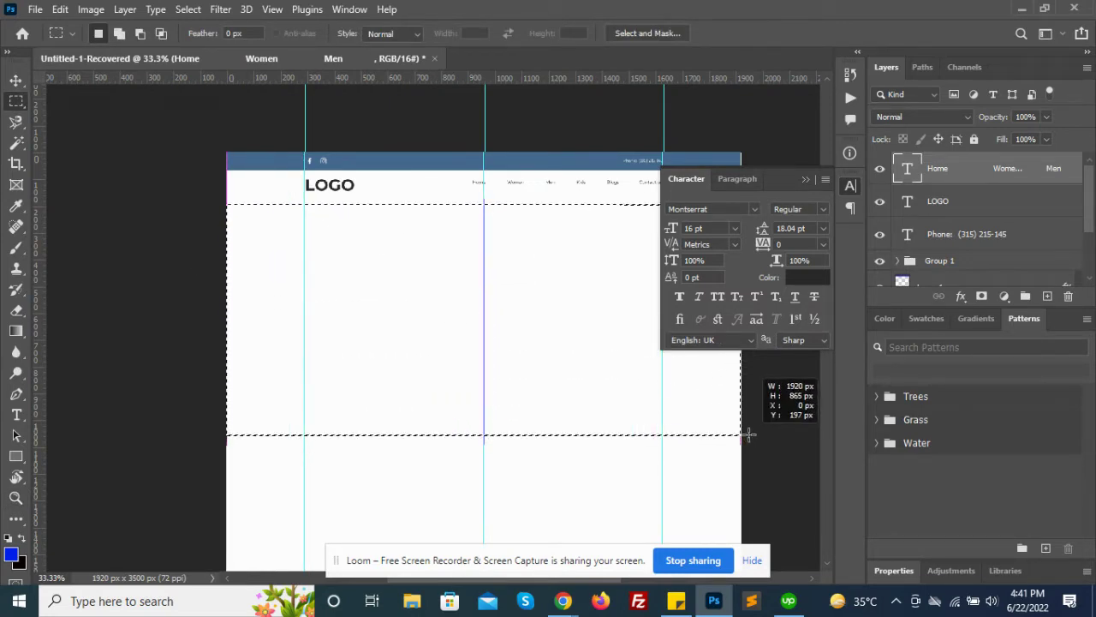
left_click_drag(748, 435, 752, 418)
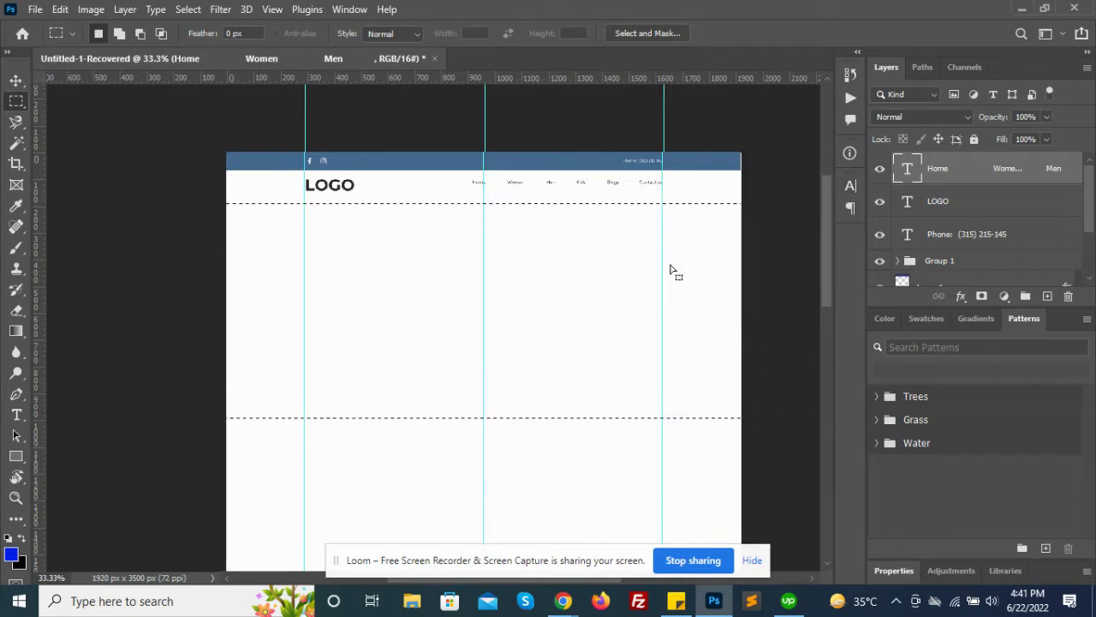
- Create Layer 2 and fill the 1920×802 px selection with the foreground blue
key("ctrl+shift+n")
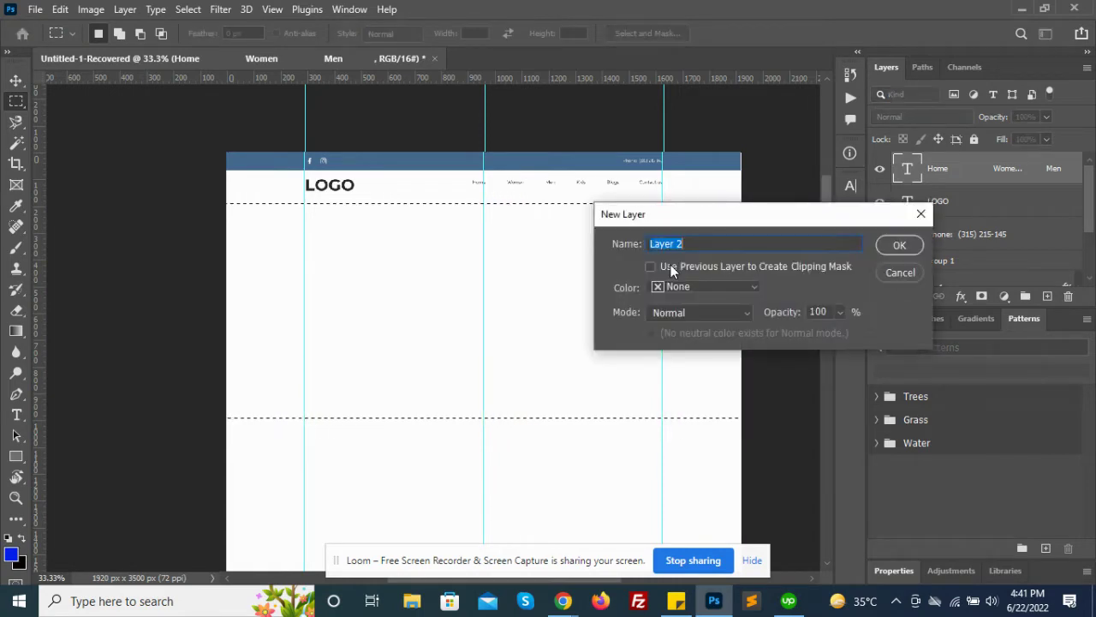
key("Return")
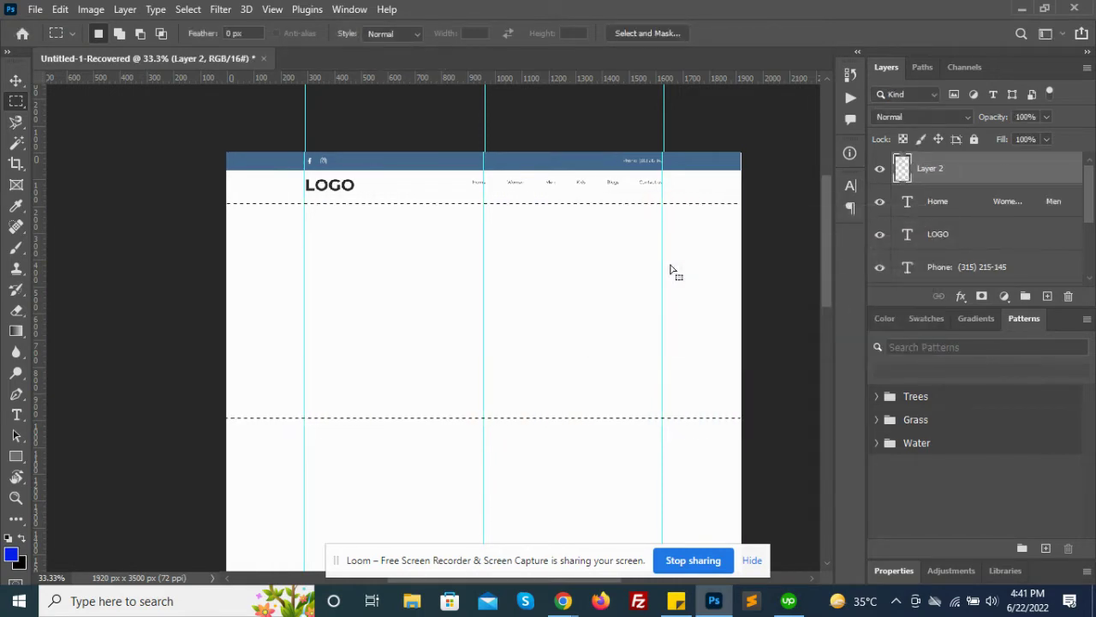
key("alt+BackSpace")
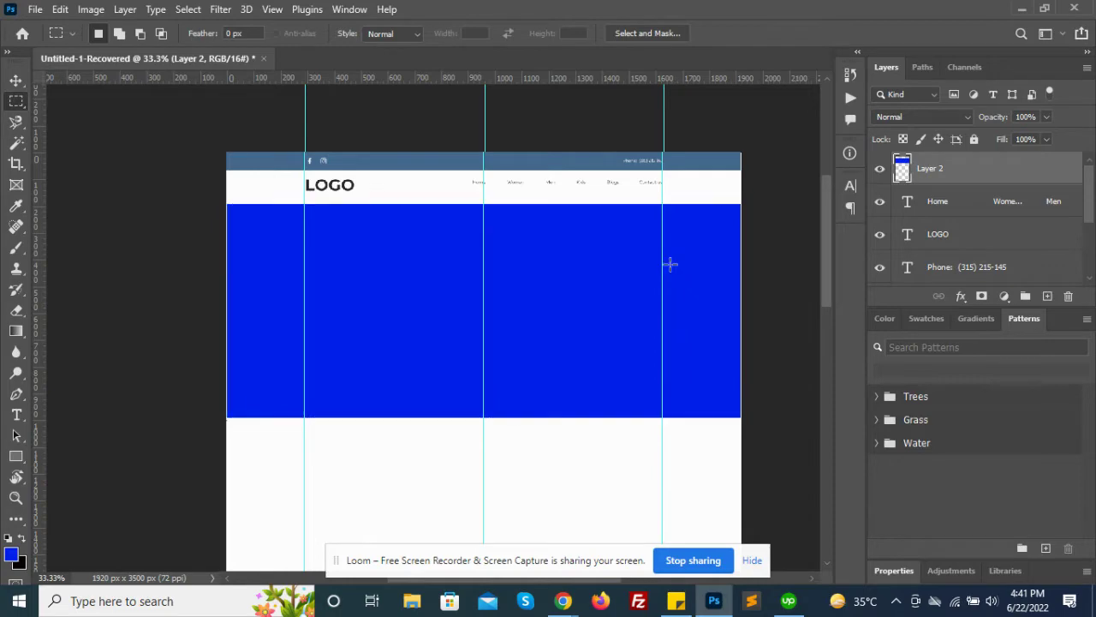
key("alt+Tab")
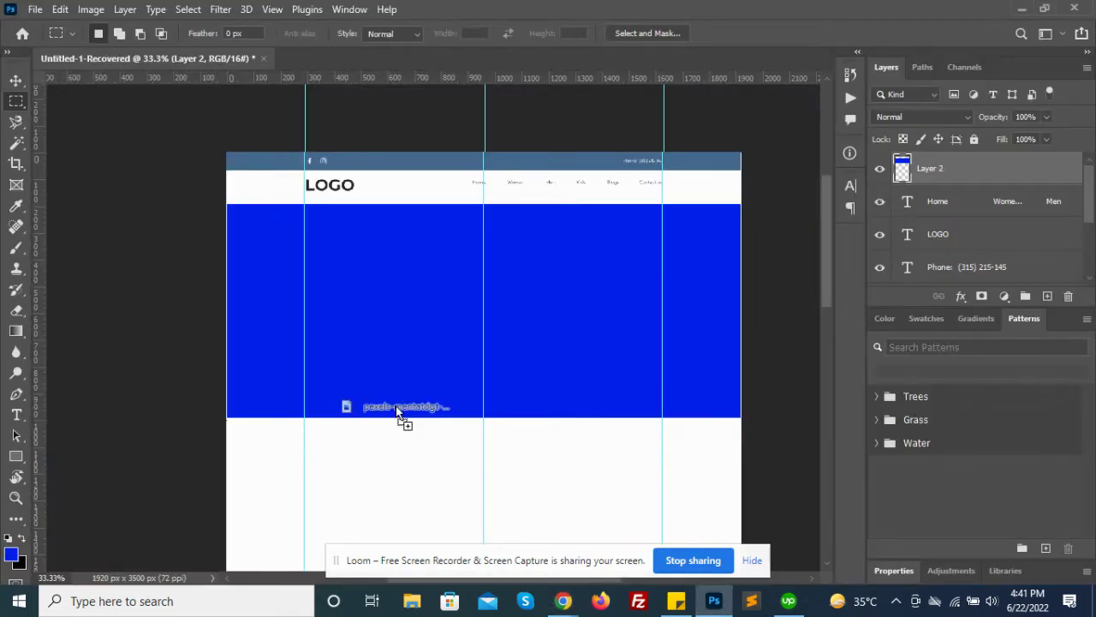
- Place the yellow-coat photo on the canvas and clip it to the blue hero block
left_click_drag(93, 567, 396, 405)
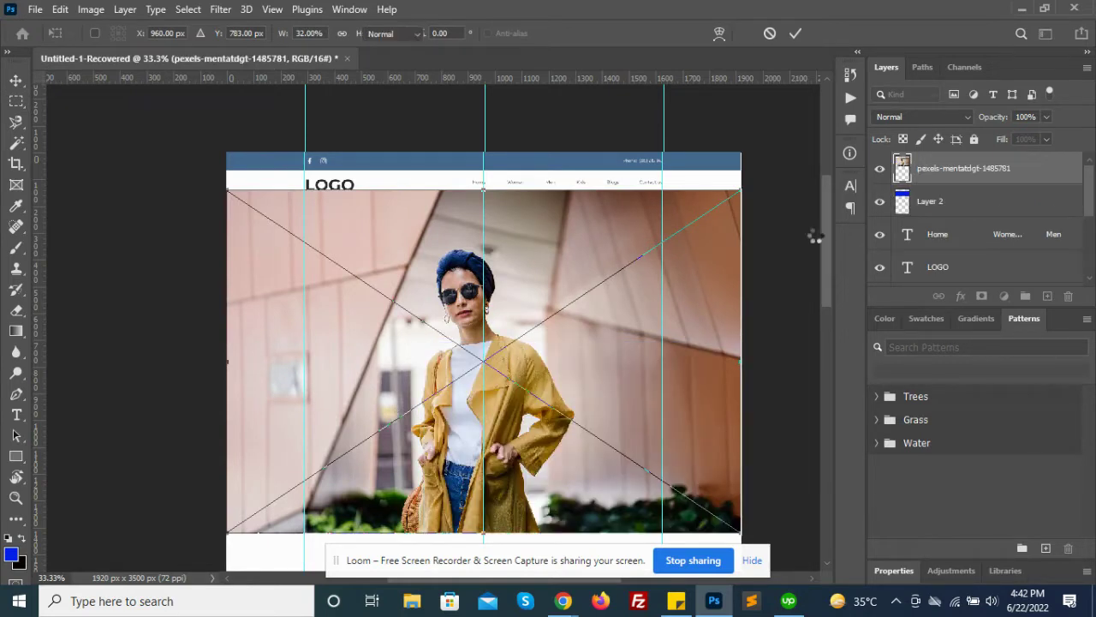
key("Return")
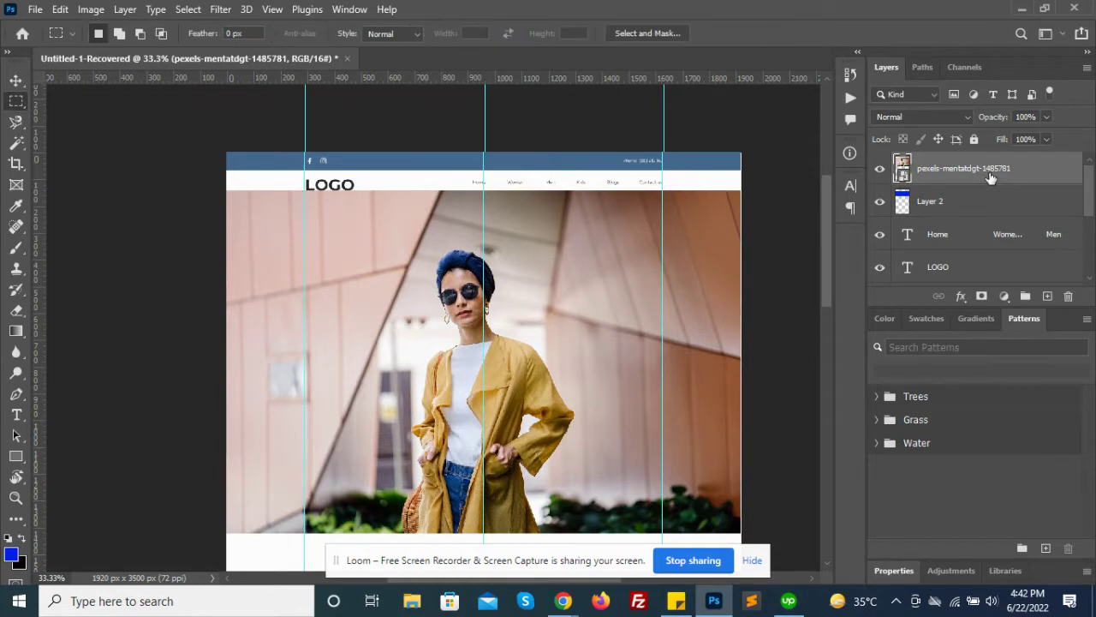
right_click(990, 177)
left_click(818, 398)
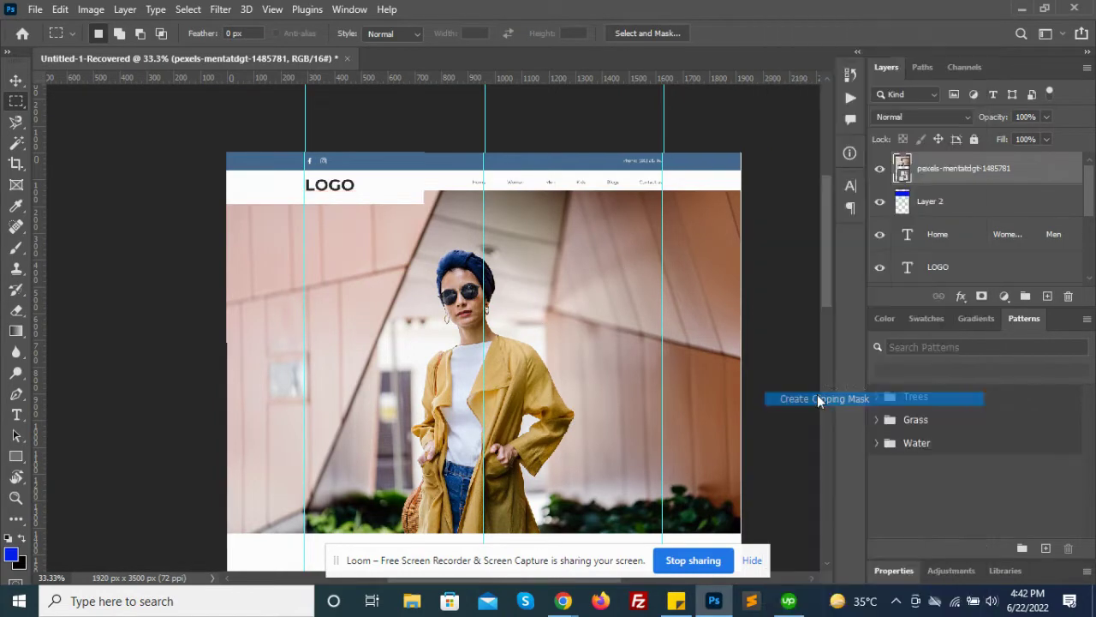
- Scale and position the yellow-coat photo to fill the hero area, then zoom in to check
key("v")
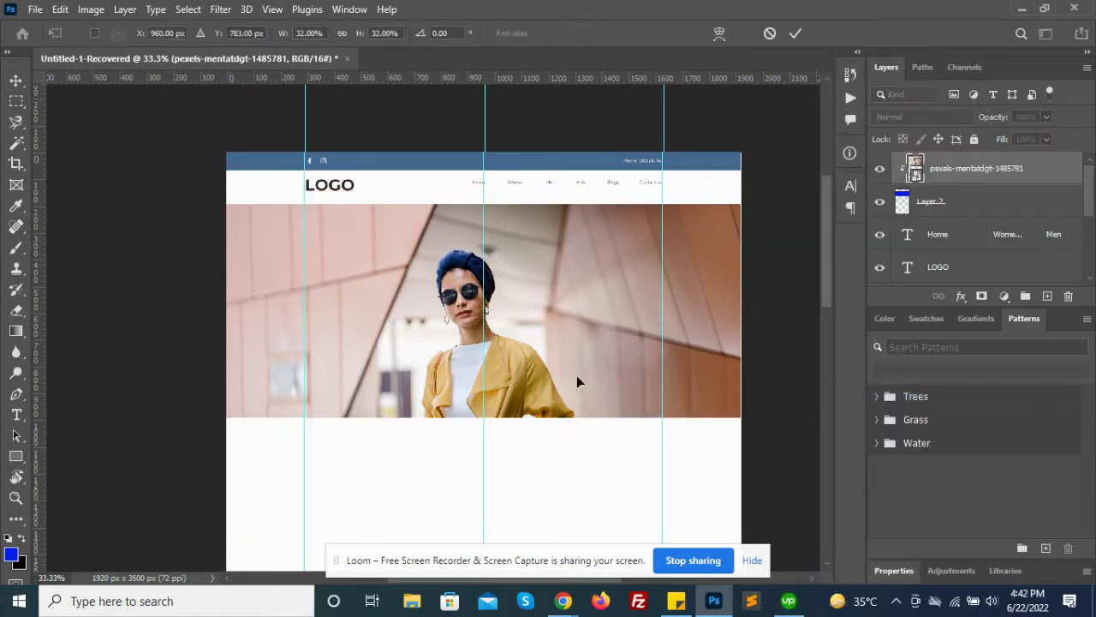
key("ctrl+t")
key("shift+Up")
key("shift+Up")
key("shift+Up")
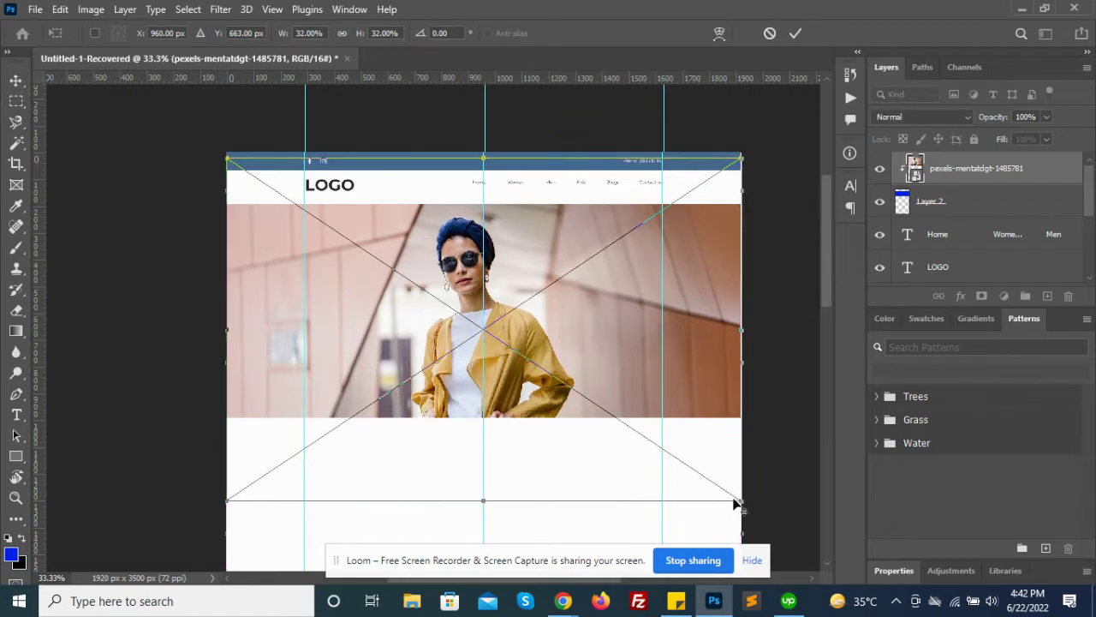
left_click_drag(738, 500, 754, 498)
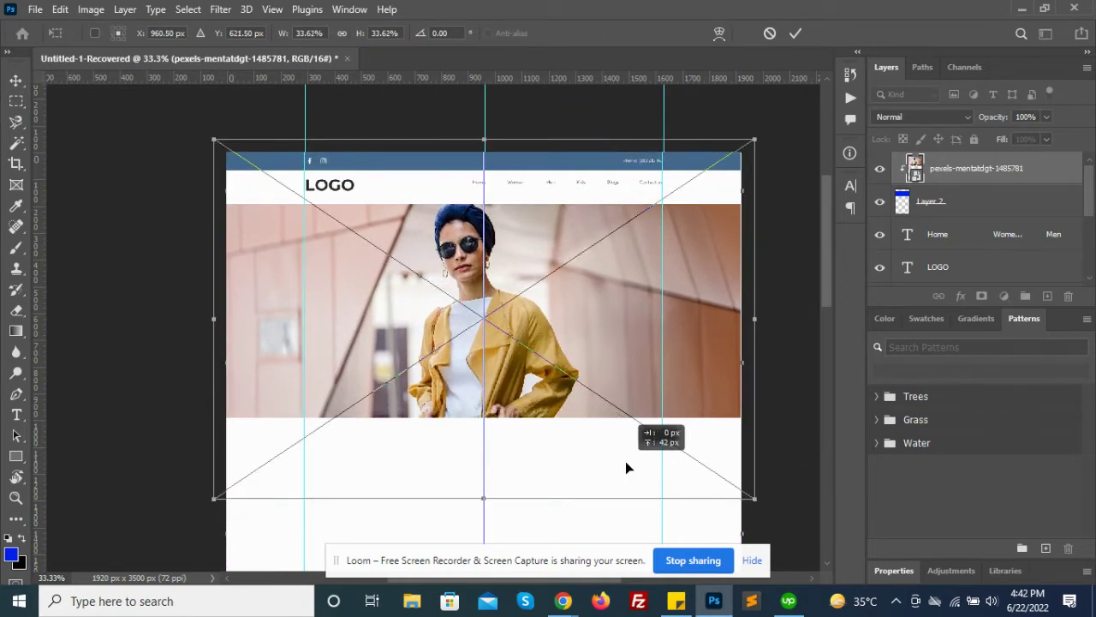
left_click_drag(625, 463, 625, 462)
left_click_drag(752, 500, 739, 494)
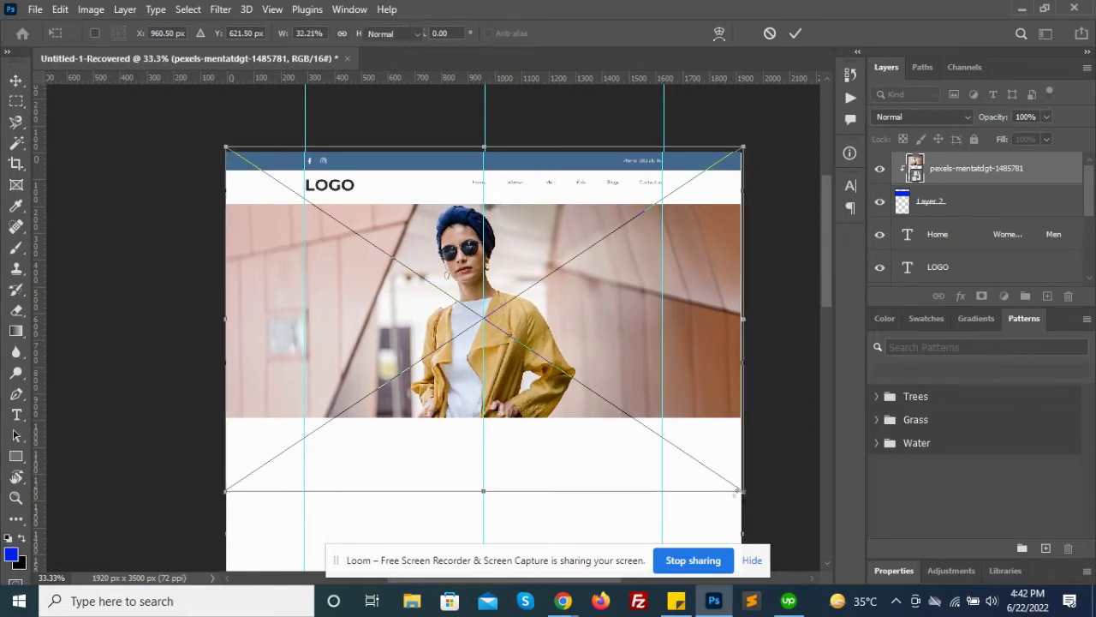
key("Return")
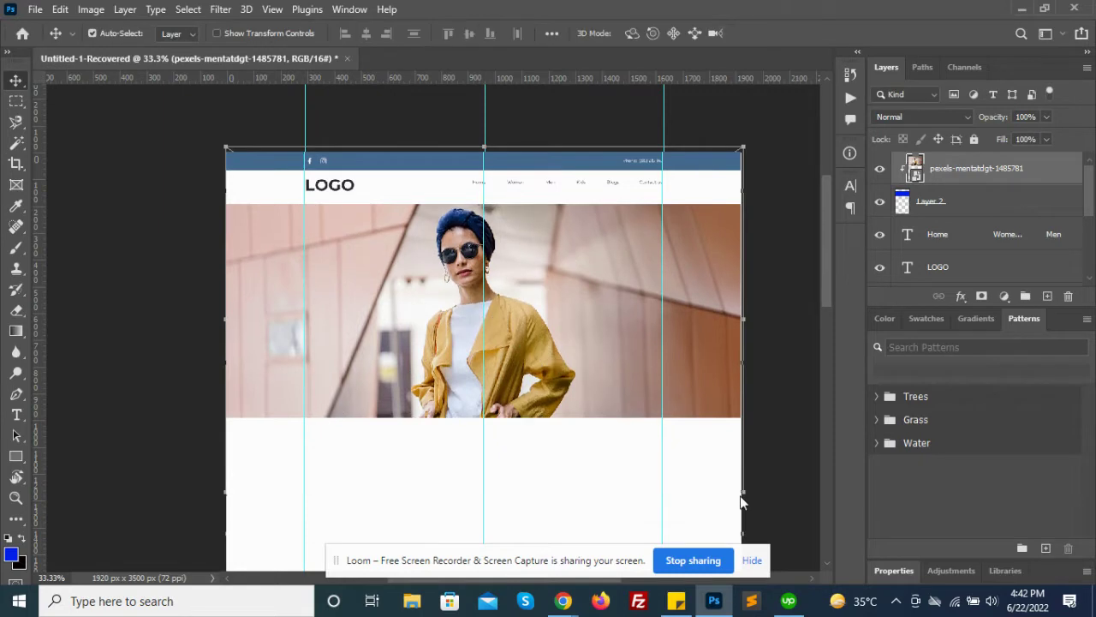
key("m")
key("z")
left_click(555, 306)
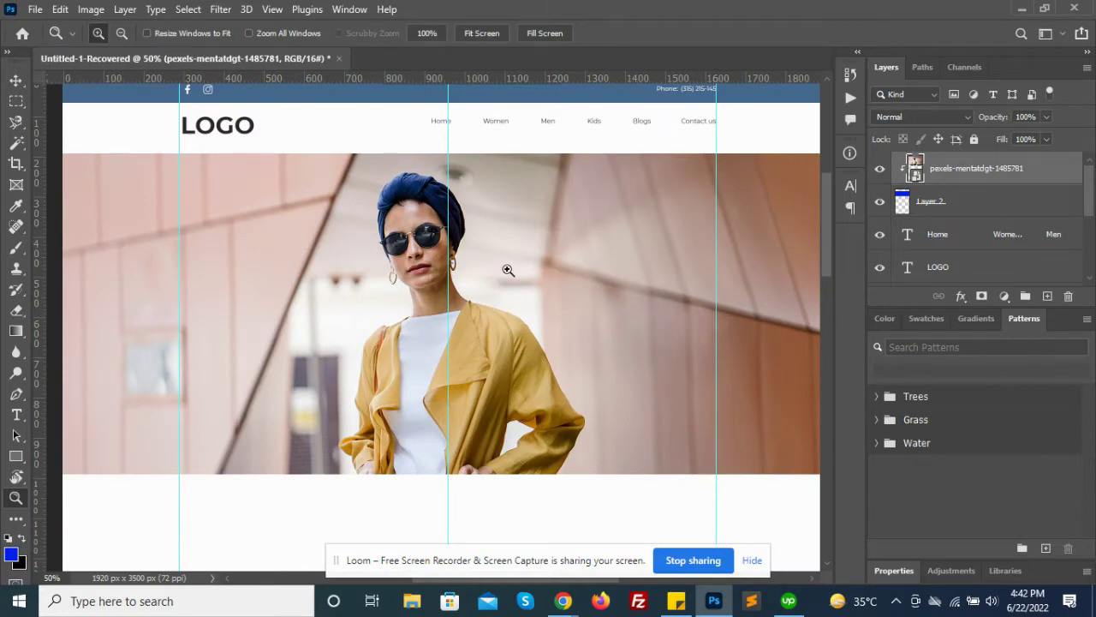
- Drag the downloaded shopping-mall photo from the browser into the mockup
key("alt+Tab")
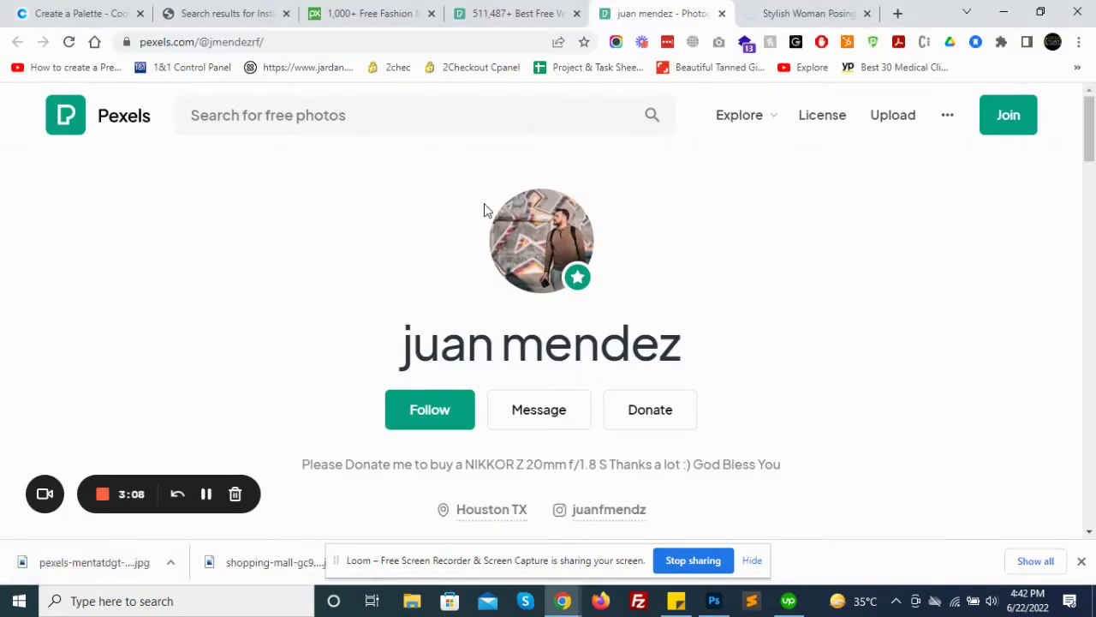
scroll(539, 225, "down", 2)
scroll(570, 115, "down", 2)
scroll(570, 115, "down", 5)
left_click(801, 13)
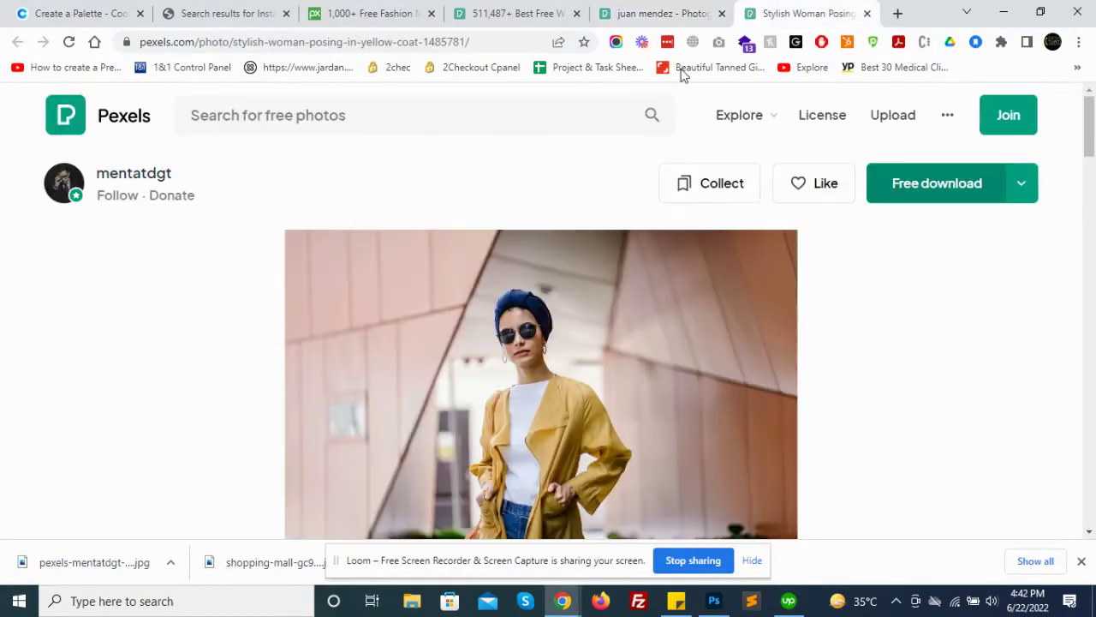
left_click_drag(234, 566, 354, 359)
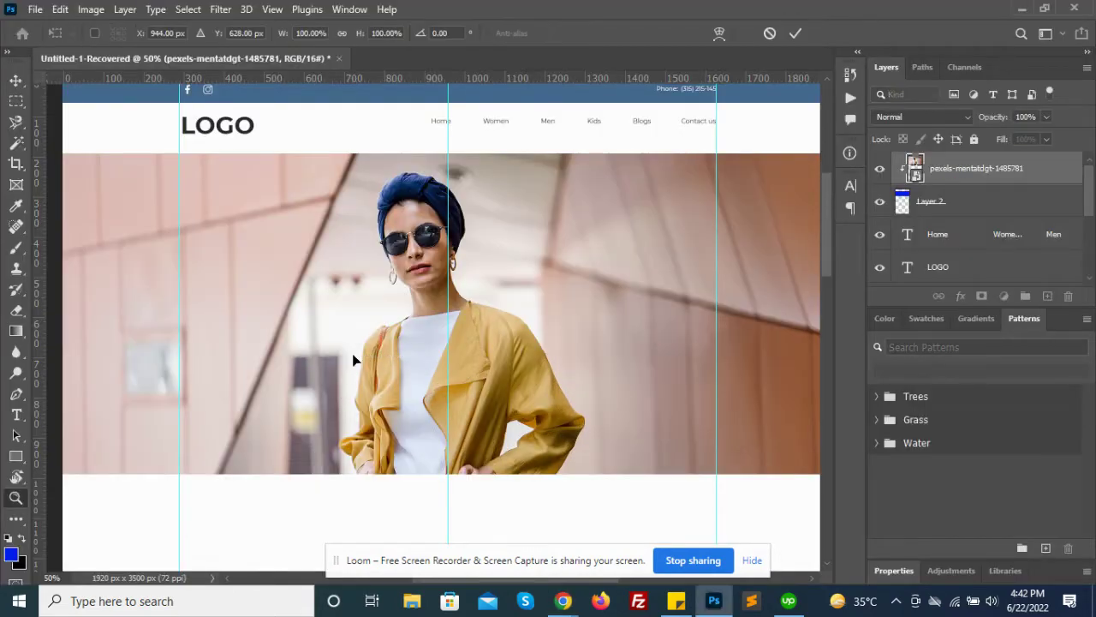
- Commit the shopping-mall photo over the hero and clip it into the hero band
key("ctrl+minus")
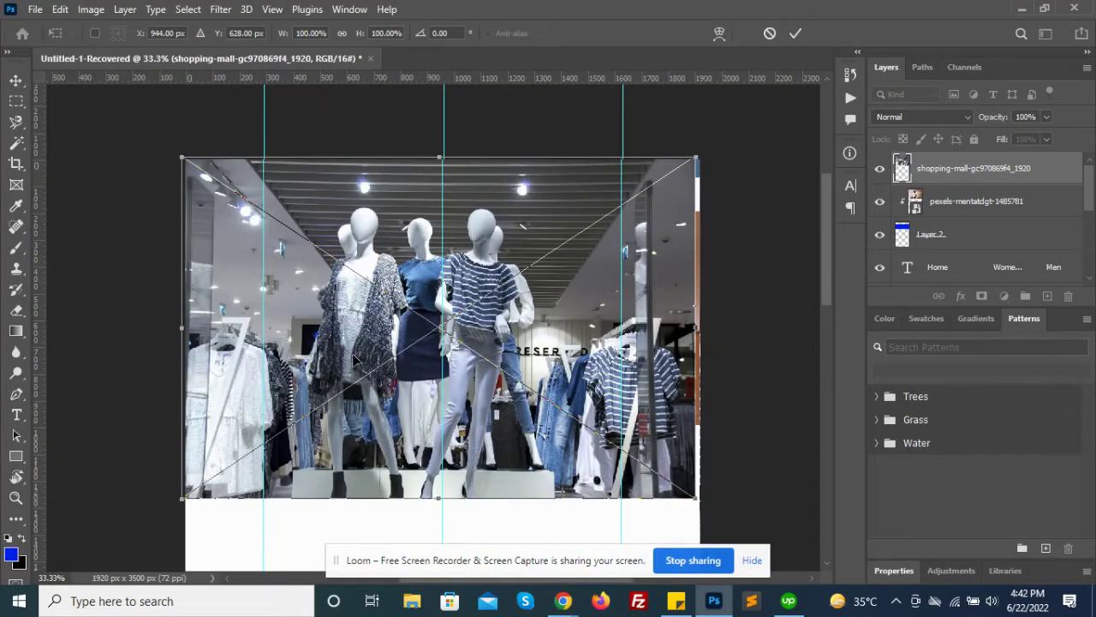
left_click_drag(405, 423, 412, 446)
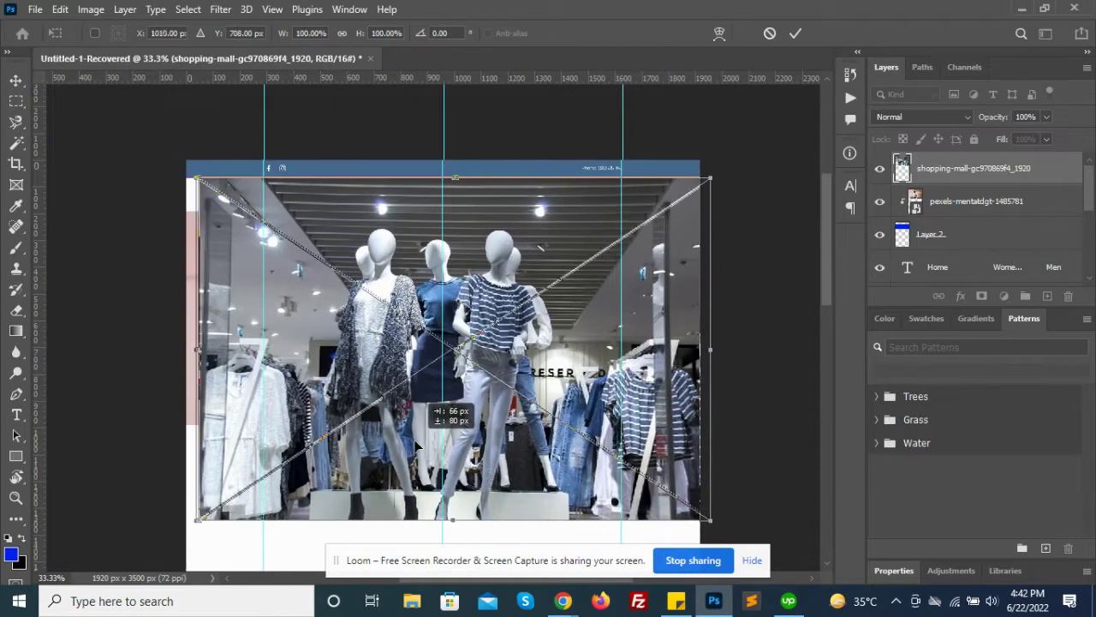
key("Return")
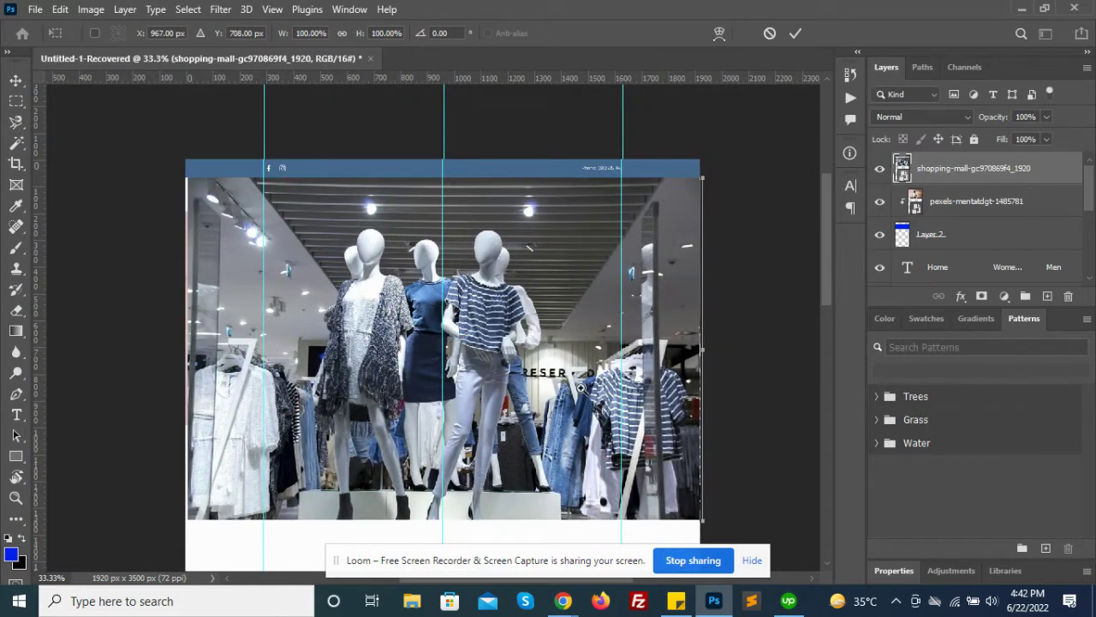
key("z")
right_click(933, 180)
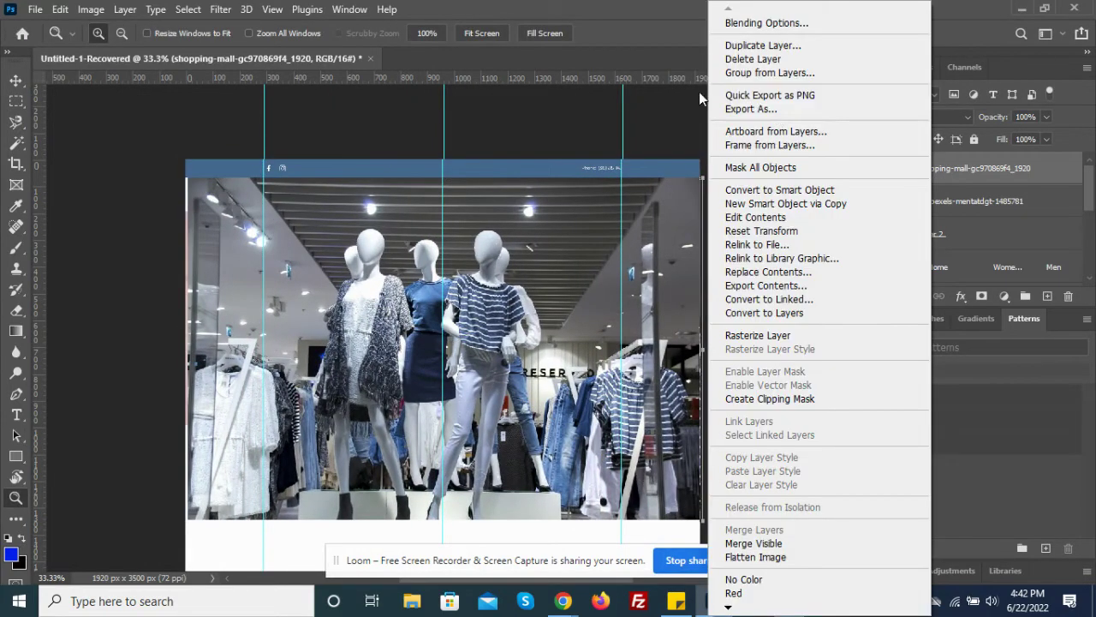
left_click(745, 399)
- Scale the store photo to about 100.89% and reposition it, then zoom to 50%
key("ctrl+t")
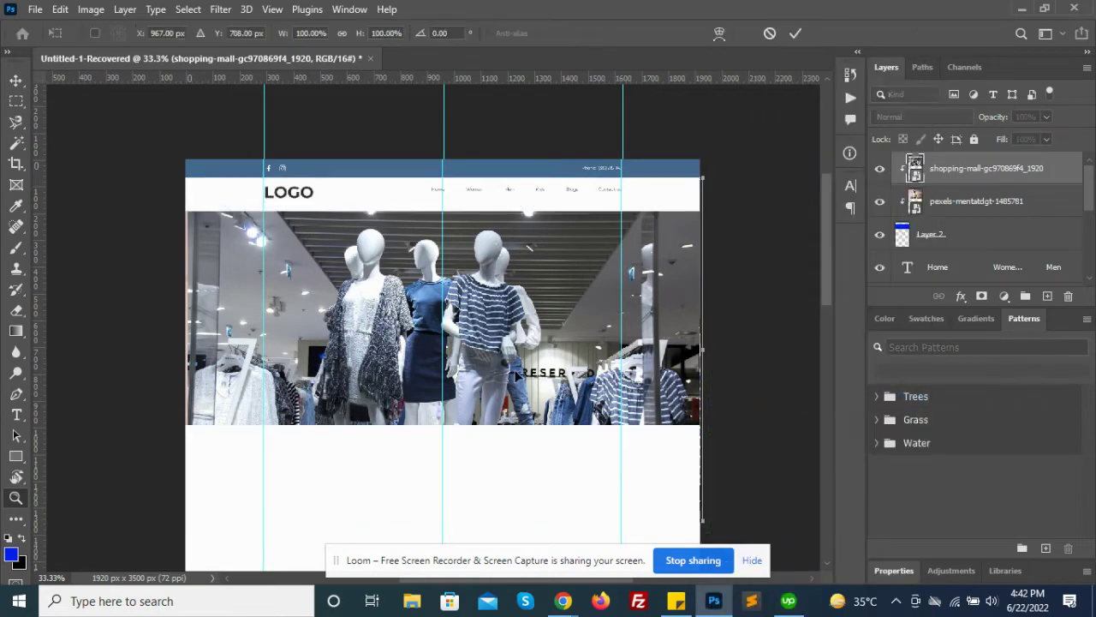
left_click_drag(505, 377, 504, 377)
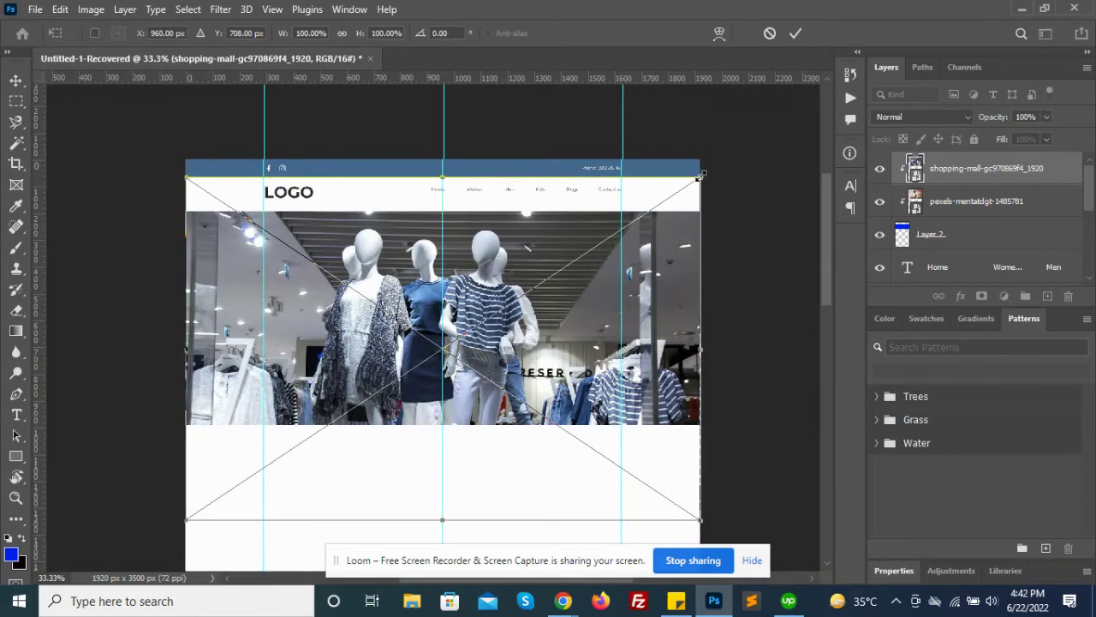
left_click_drag(700, 175, 703, 173)
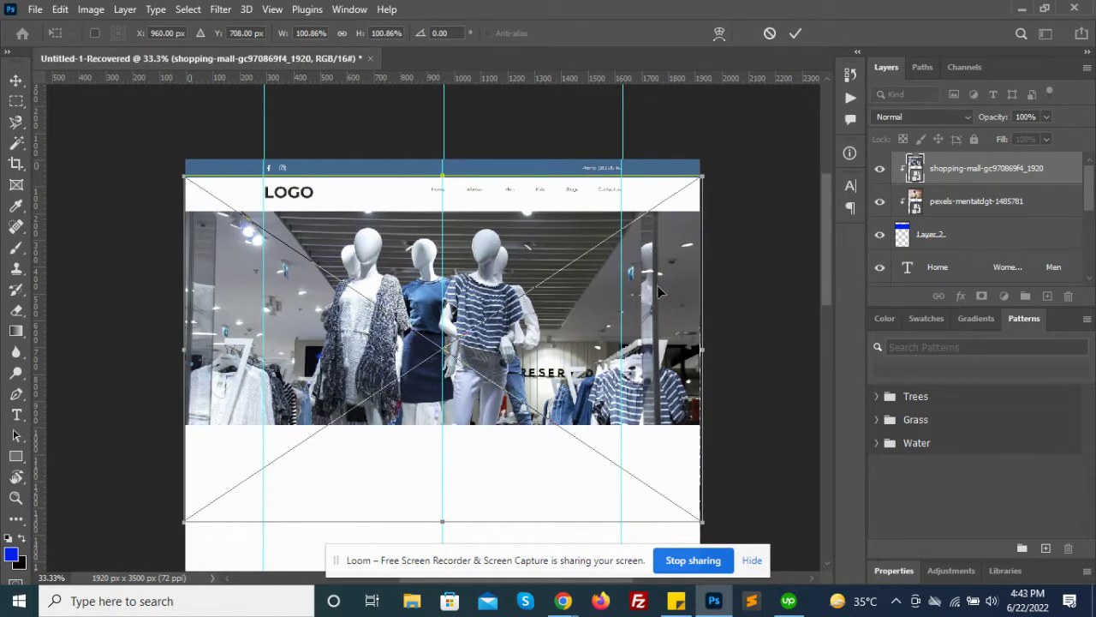
left_click_drag(659, 292, 658, 292)
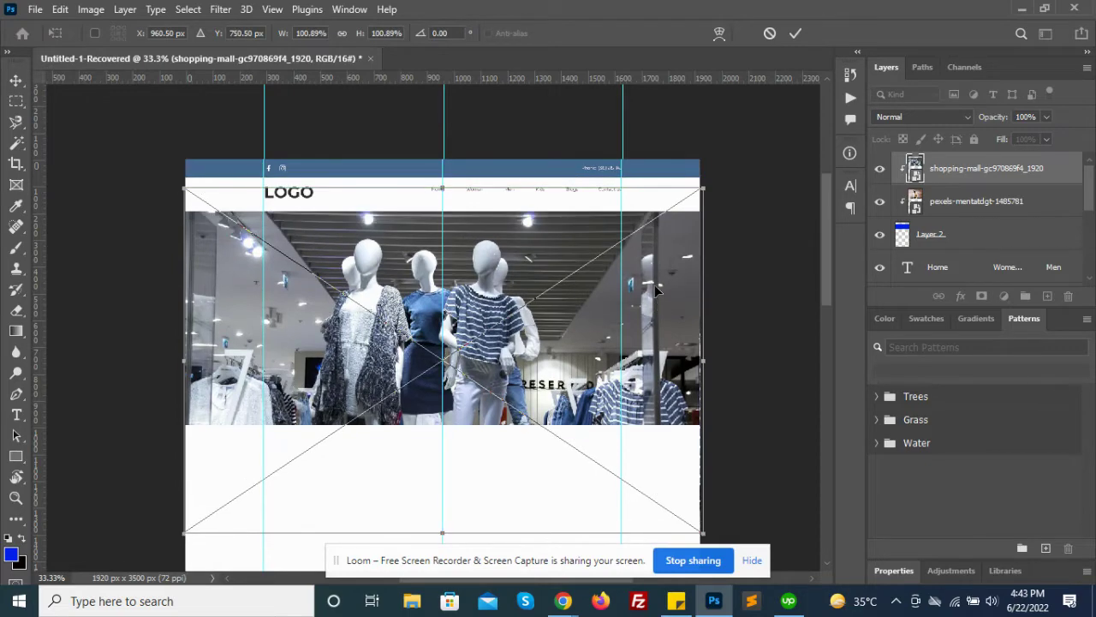
key("Return")
key("z")
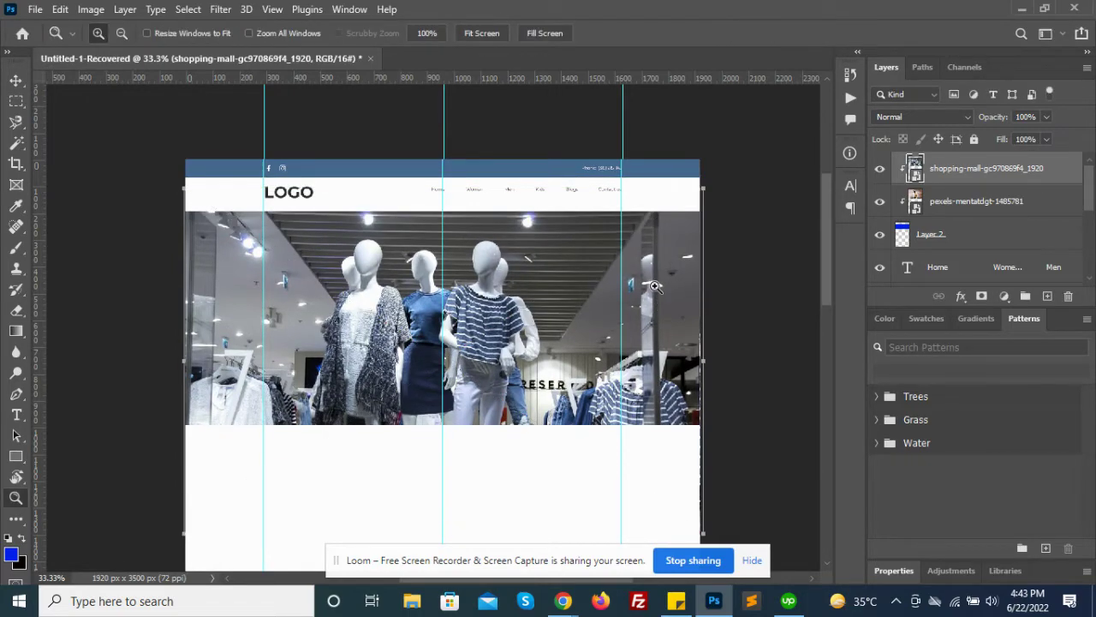
left_click(399, 326)
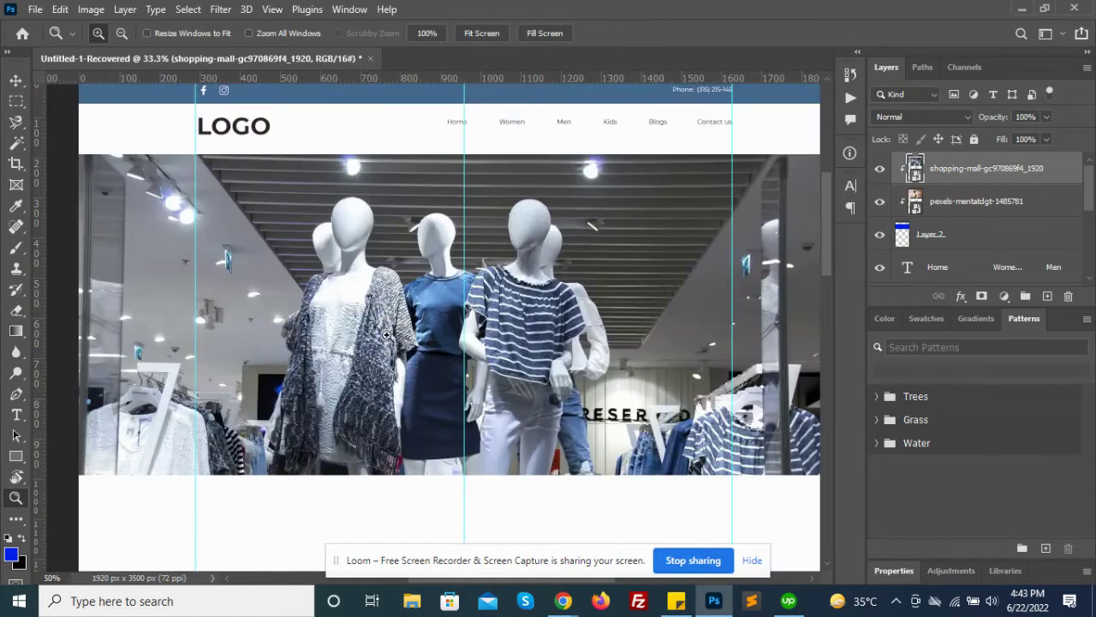
left_click_drag(496, 283, 490, 307)
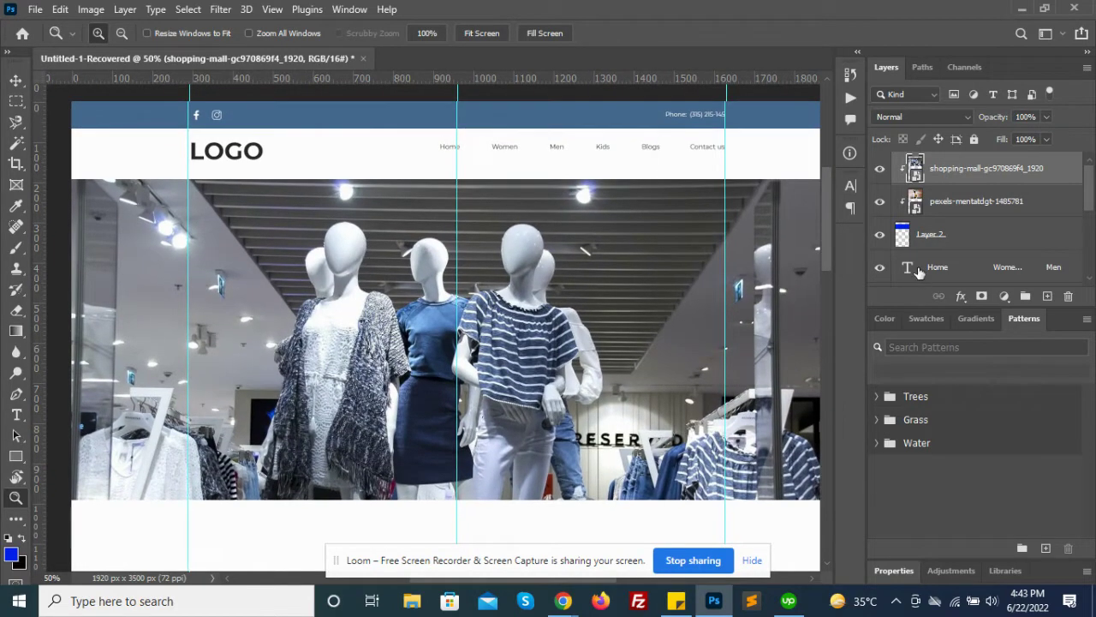
- Nudge the photo, mannequin and shape layers up three pixels together
left_click(963, 235, "shift")
key("v")
key("Up")
key("Up")
key("Up")
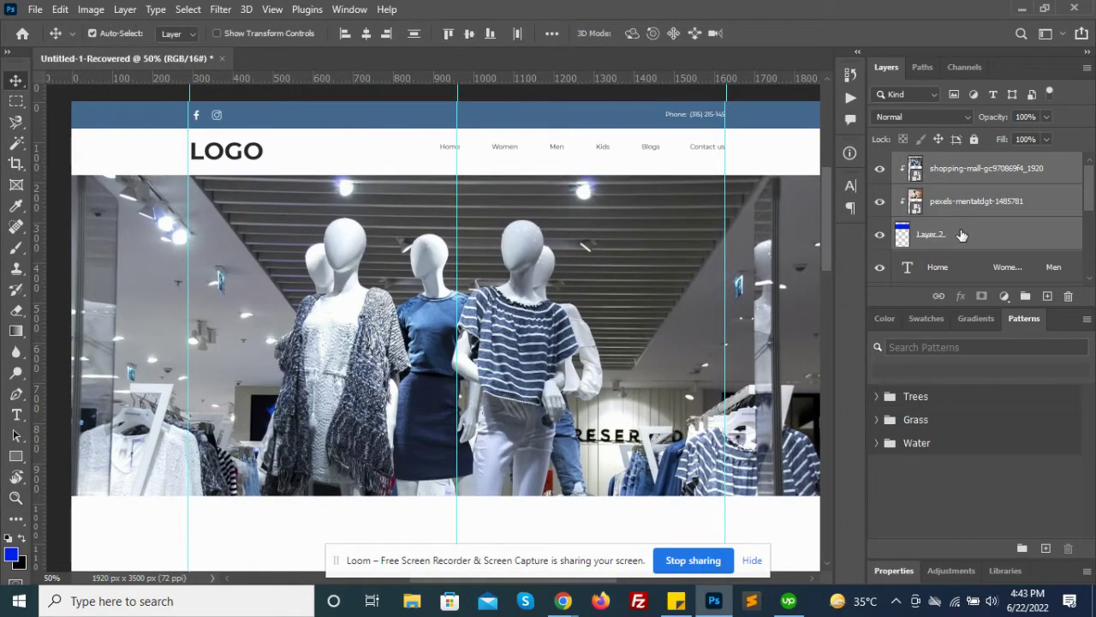
key("Up")
key("Up")
key("Up")
key("Up")
key("Up")
key("Up")
key("Up")
key("Up")
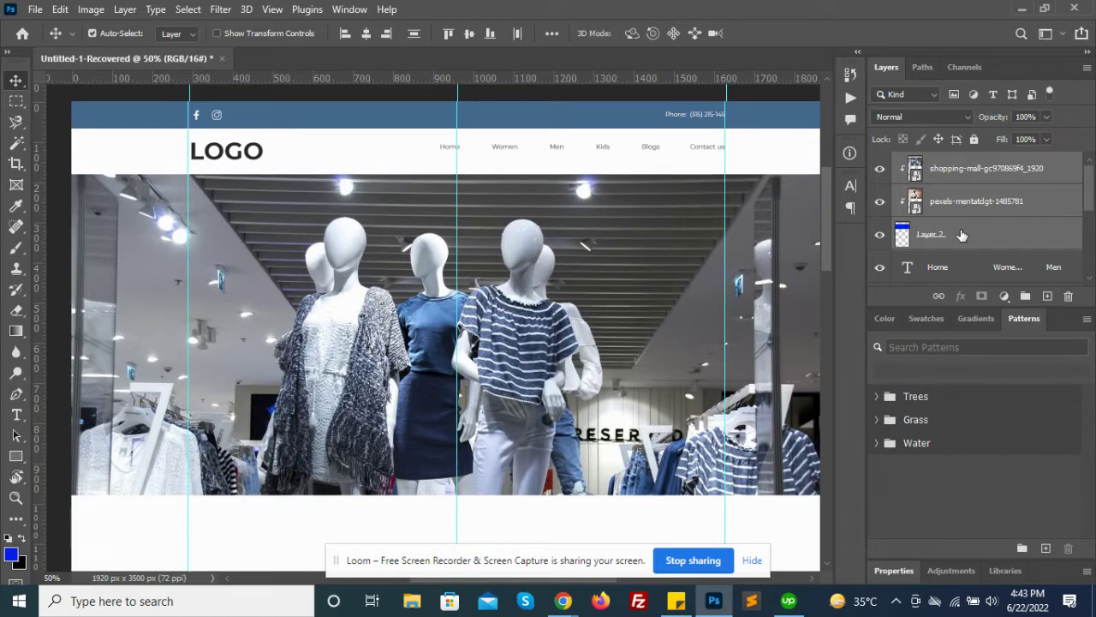
key("Up")
key("Up")
scroll(962, 231, "down", 1)
scroll(952, 206, "down", 2)
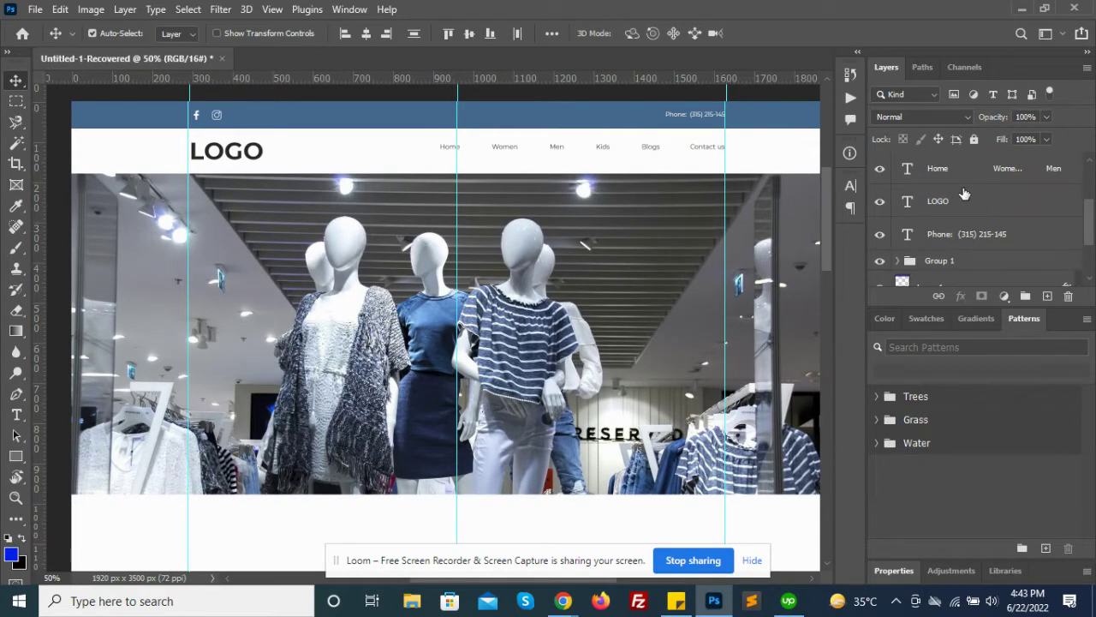
- Vertically centre Home with LOGO, then select the hero's lower 1920×559 px area
left_click(965, 171)
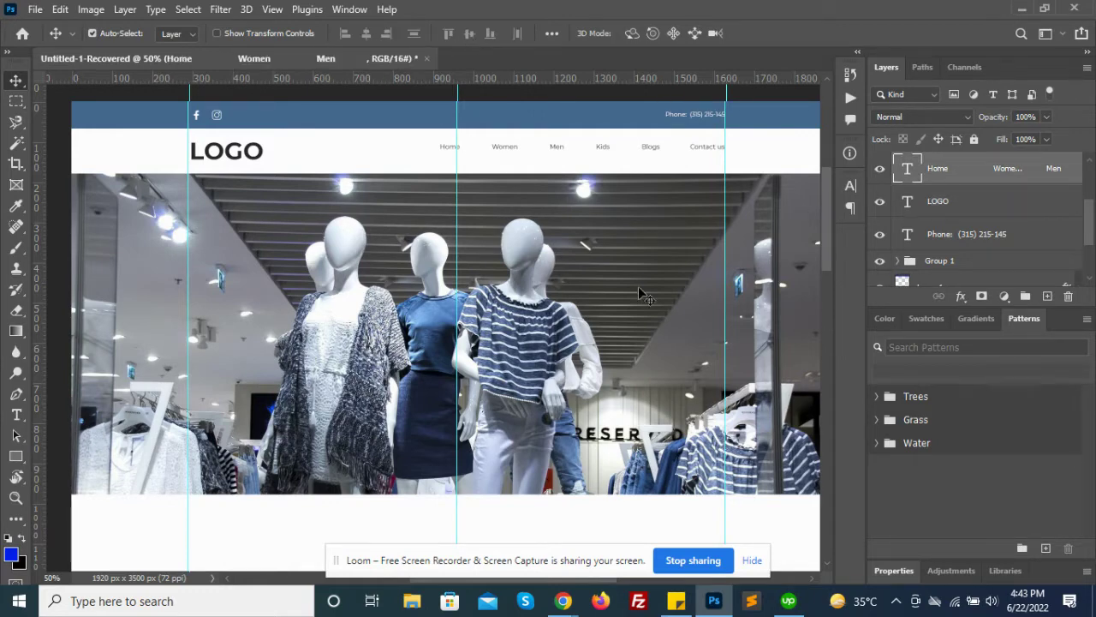
left_click(967, 207, "ctrl")
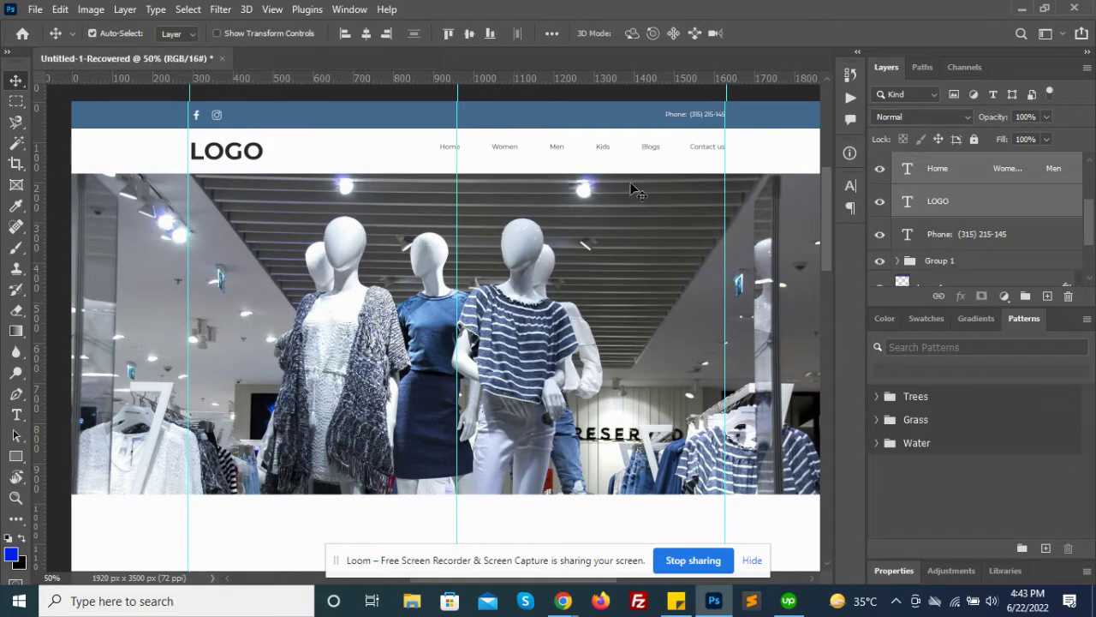
left_click(465, 37)
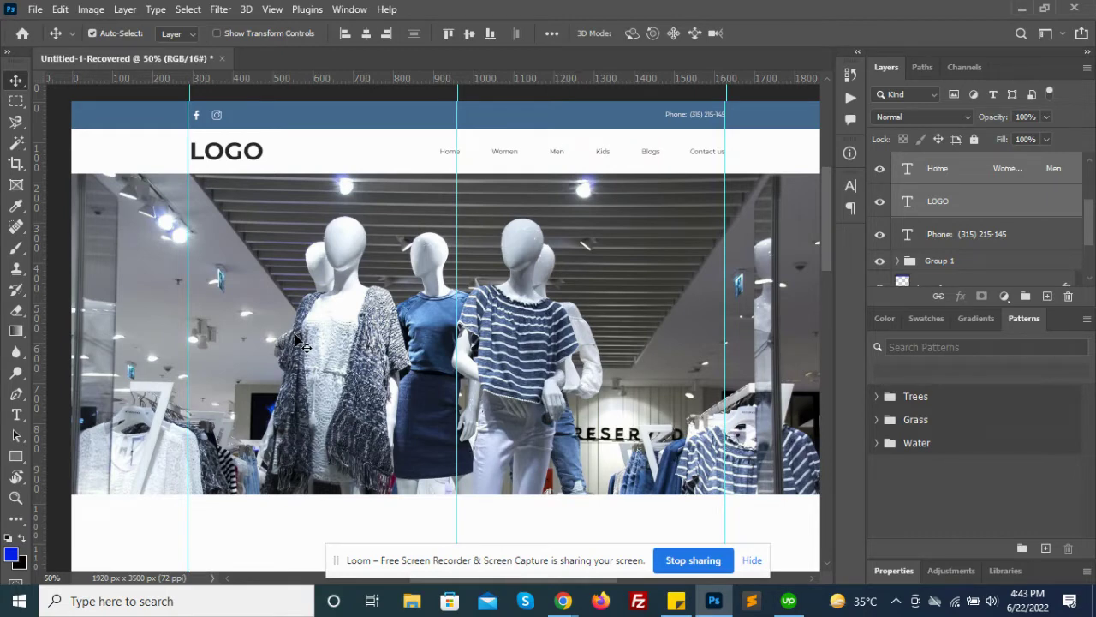
key("m")
left_click_drag(61, 292, 797, 493)
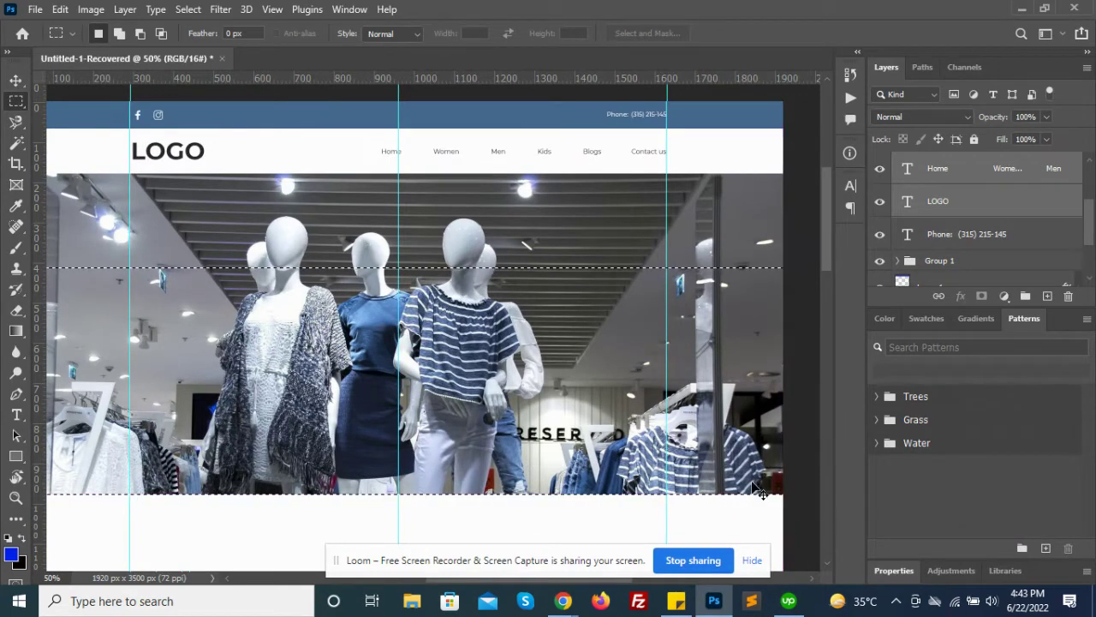
- Add a new empty Layer 3 above the store photo layer
key("ctrl+shift+n")
key("Return")
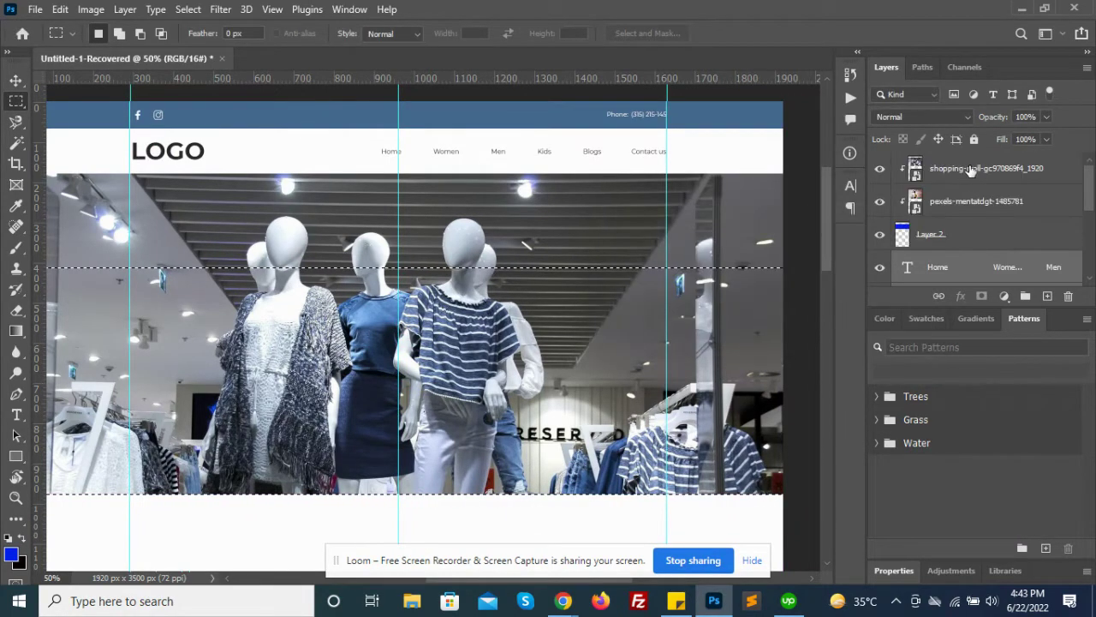
left_click(970, 170)
key("ctrl+shift+n")
key("Return")
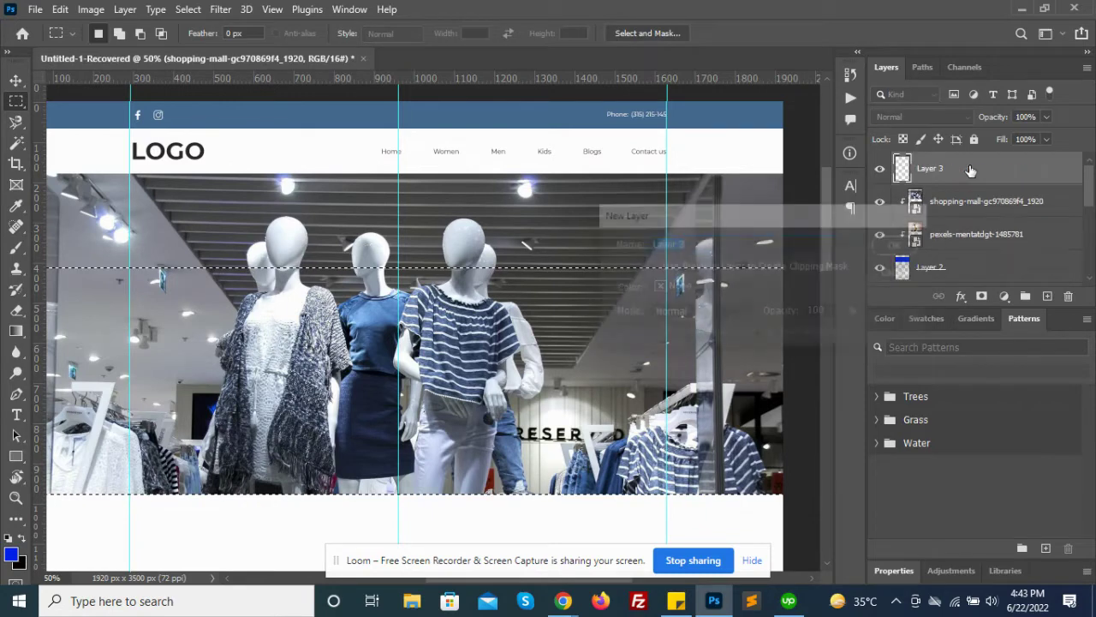
- Set up a black fade-to-transparent Basics gradient with the Gradient tool
key("g")
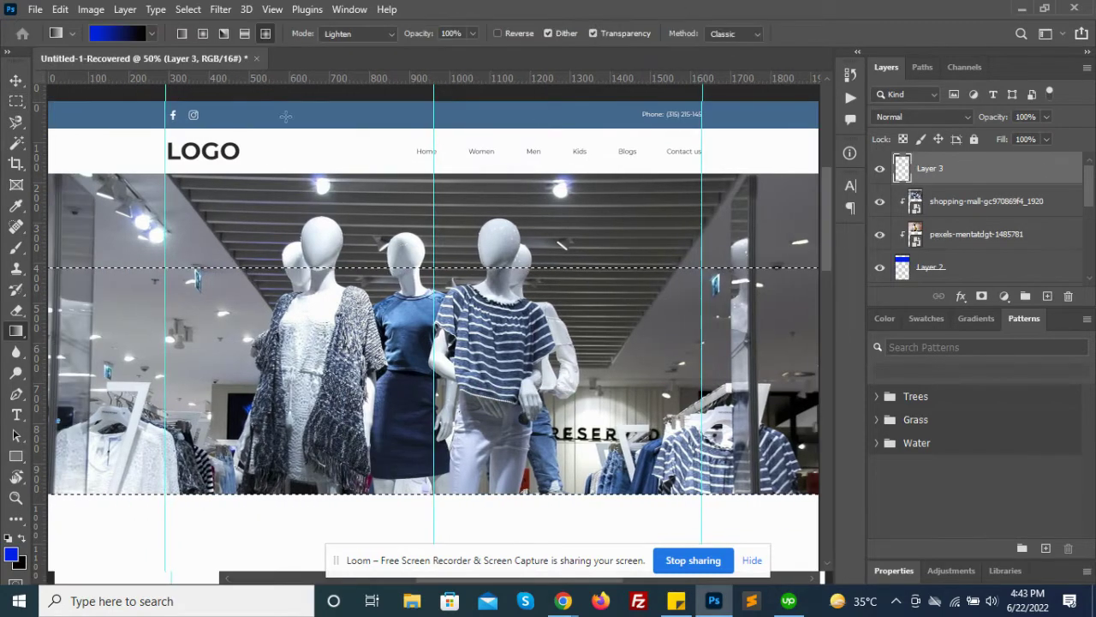
left_click(21, 540)
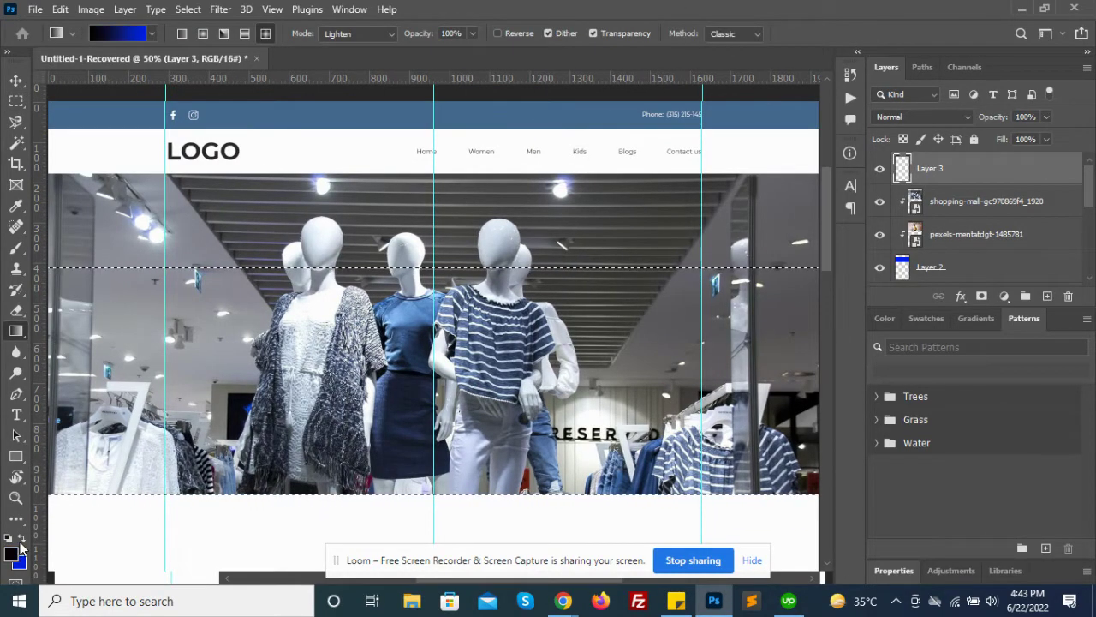
left_click(153, 34)
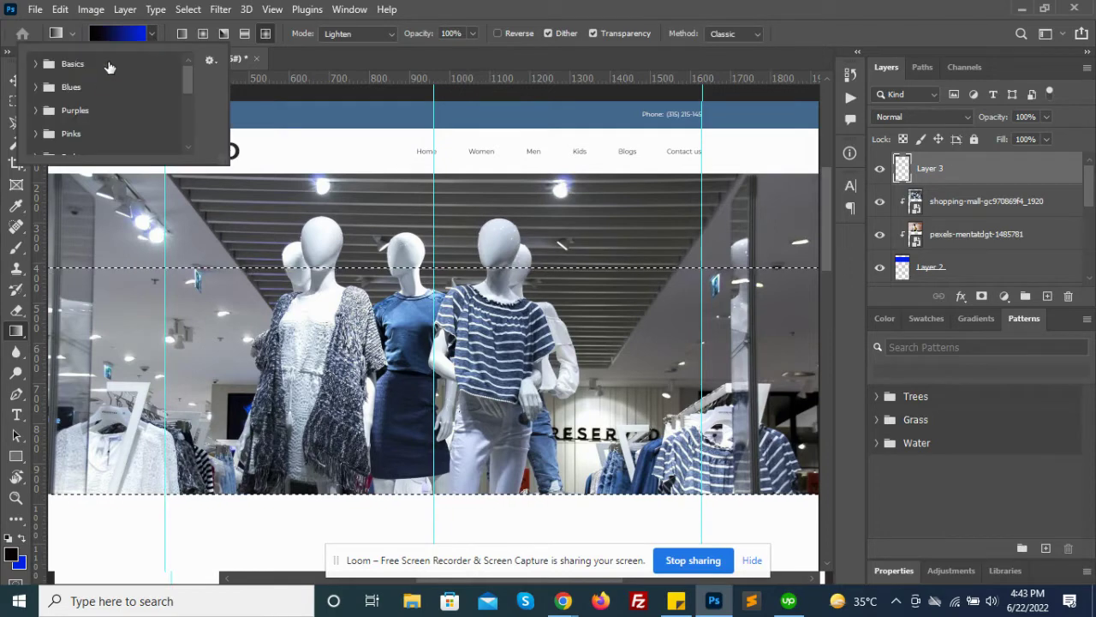
left_click(35, 64)
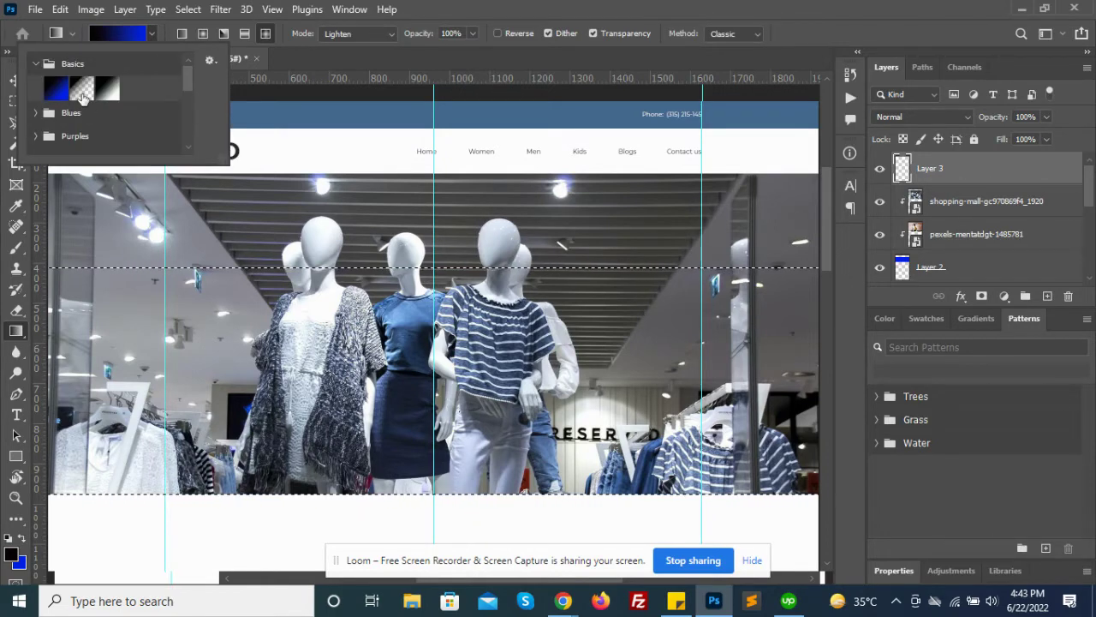
left_click(81, 89)
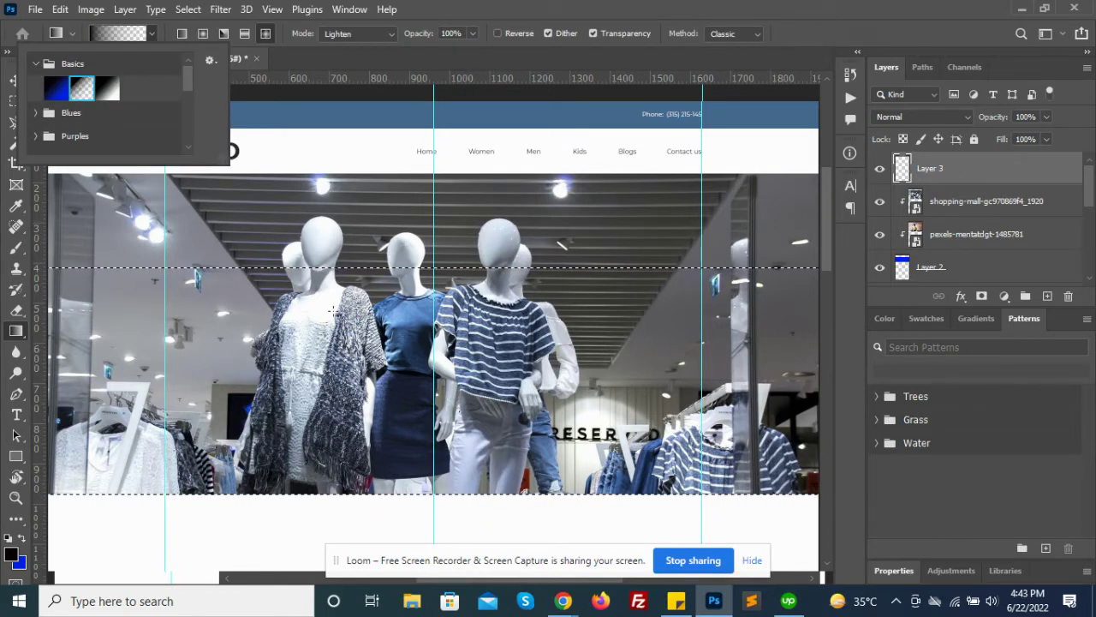
left_click(458, 529)
- Draw a linear black fade over the lower part of the store photo
left_click_drag(425, 440, 399, 257)
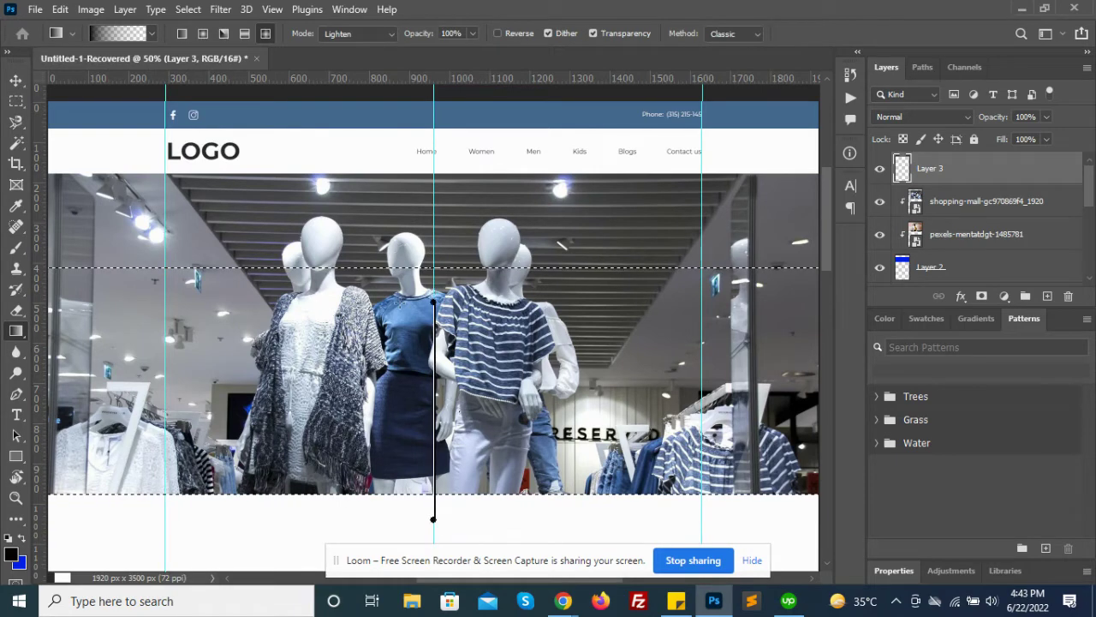
left_click_drag(434, 302, 403, 314)
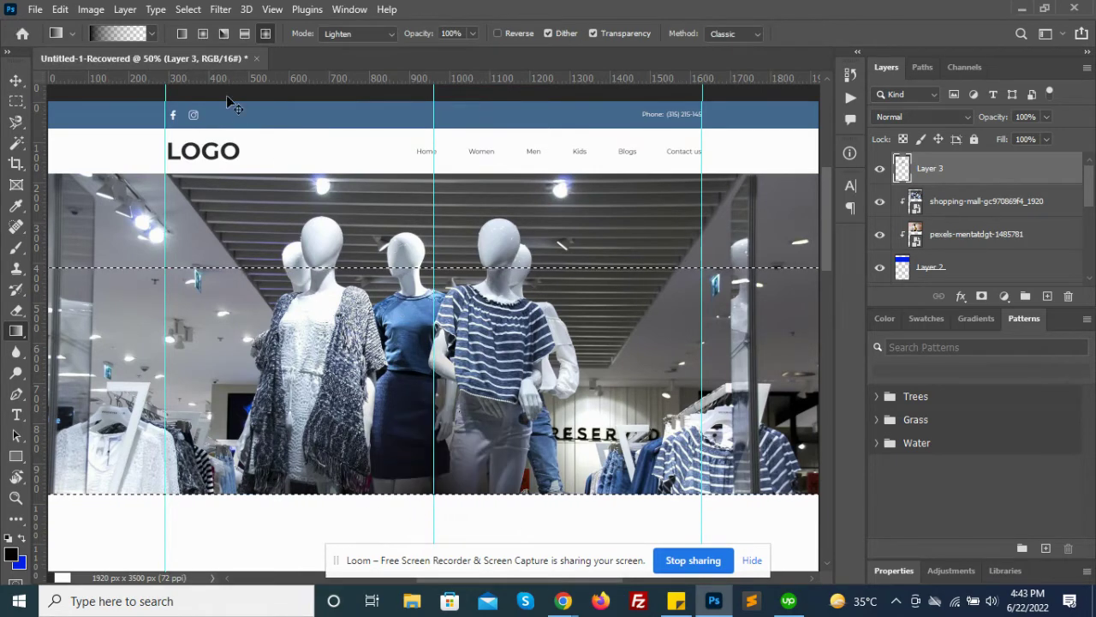
key("ctrl+z")
left_click(190, 37)
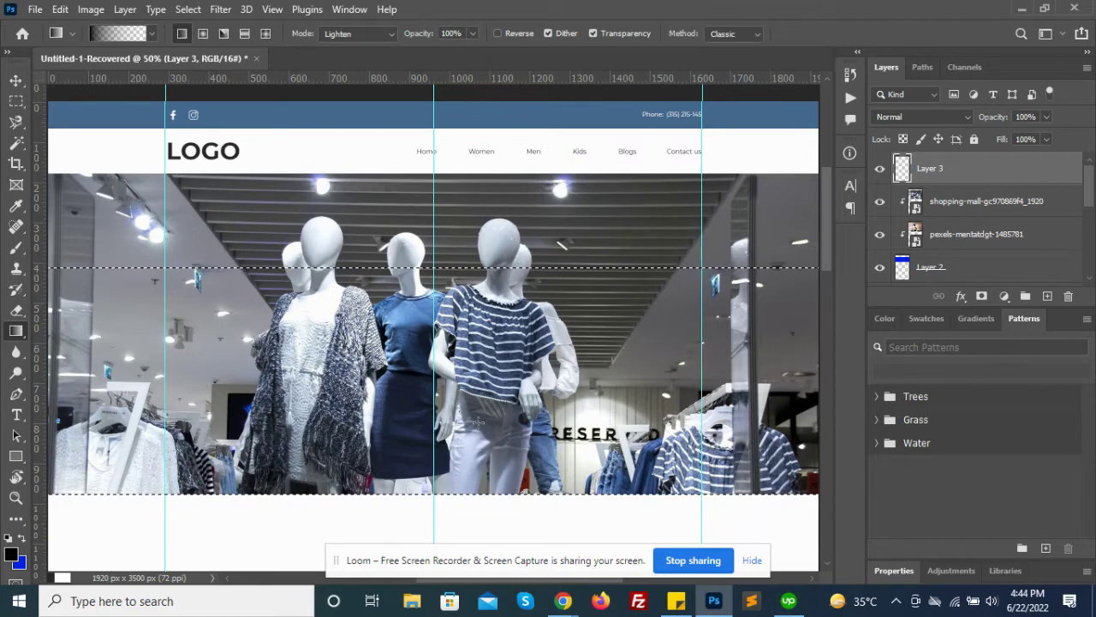
left_click_drag(398, 437, 390, 323)
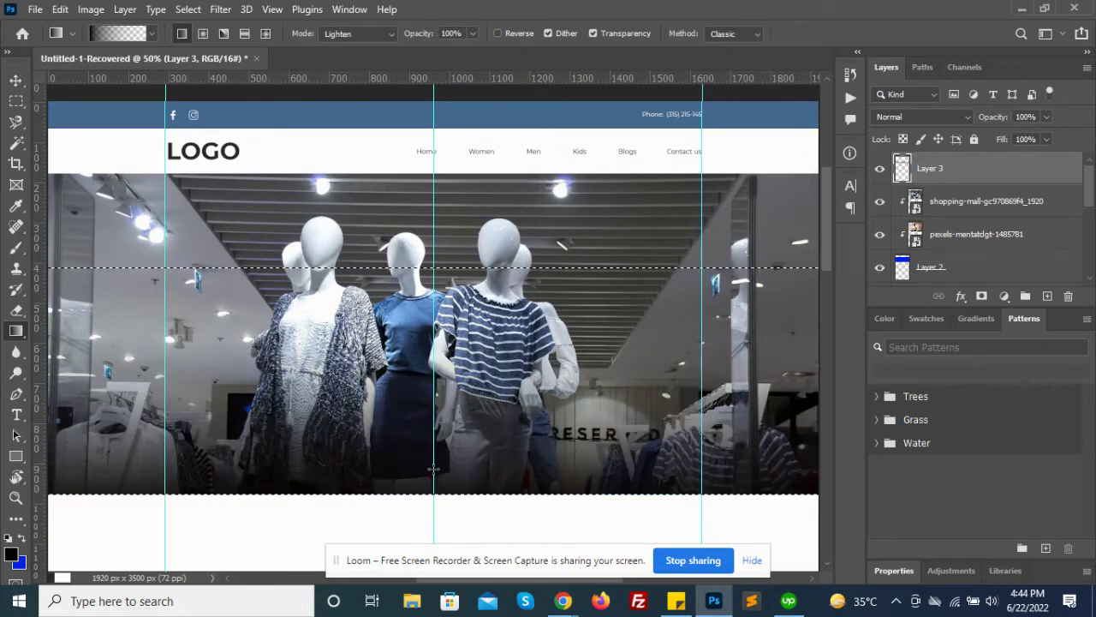
key("ctrl+z")
left_click_drag(418, 387, 418, 497)
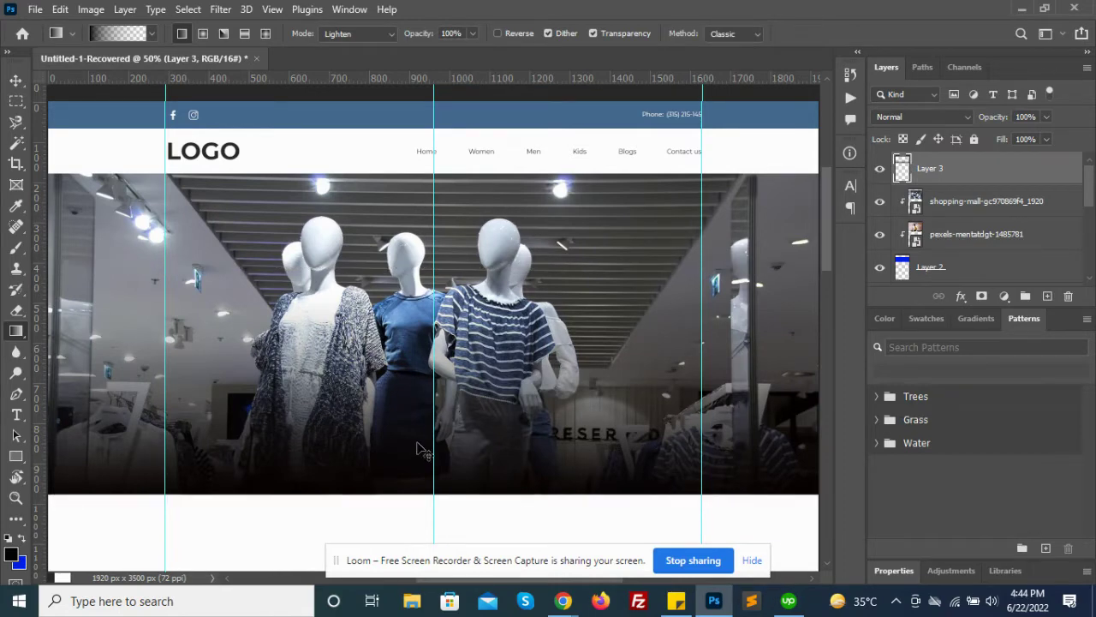
- Stretch the dark fade taller upward and clip Layer 3 to the hero photo
key("ctrl+t")
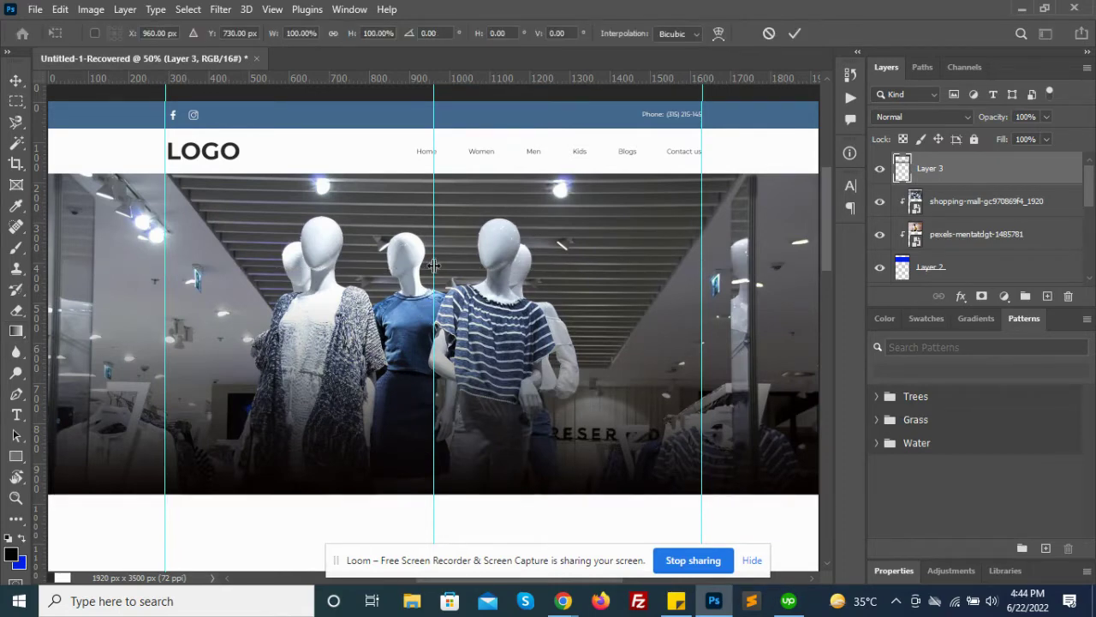
left_click_drag(410, 287, 412, 234)
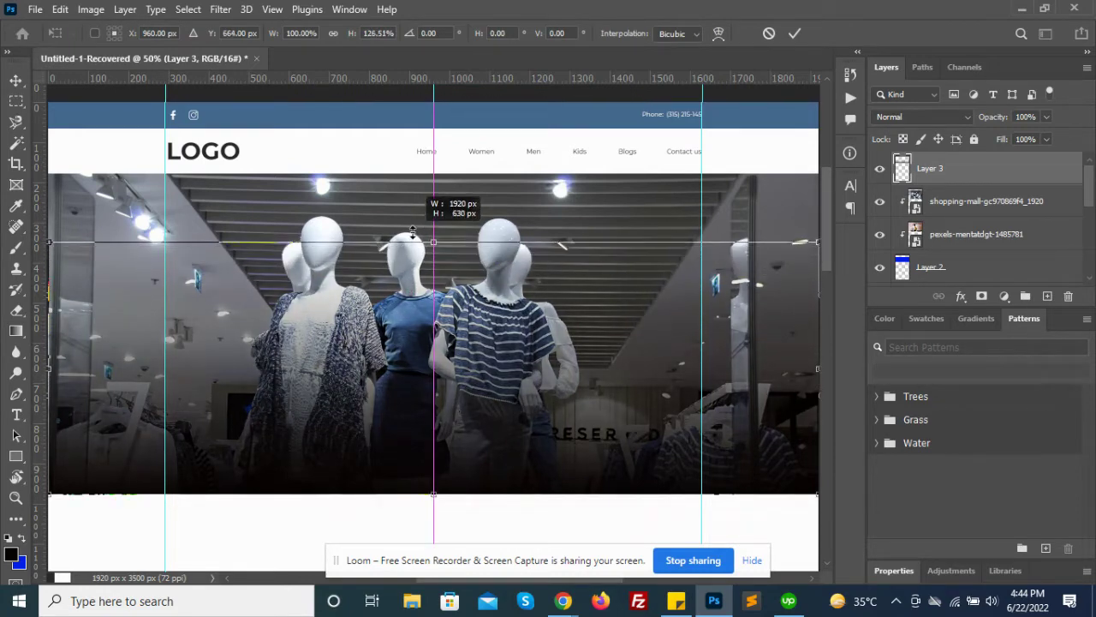
left_click_drag(413, 234, 414, 221)
key("Return")
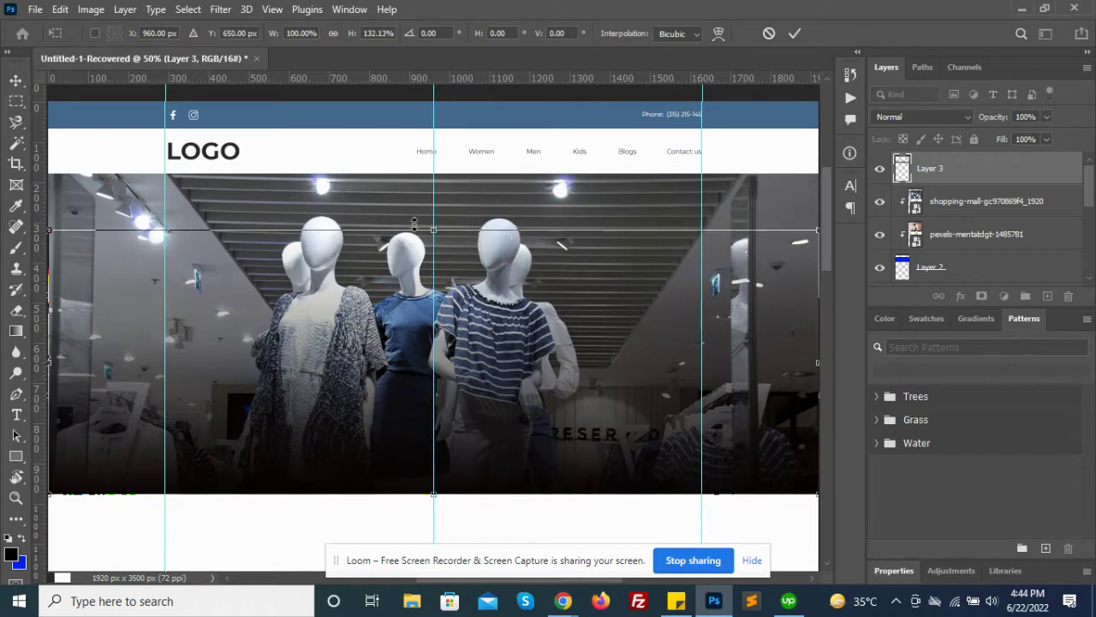
key("g")
right_click(980, 164)
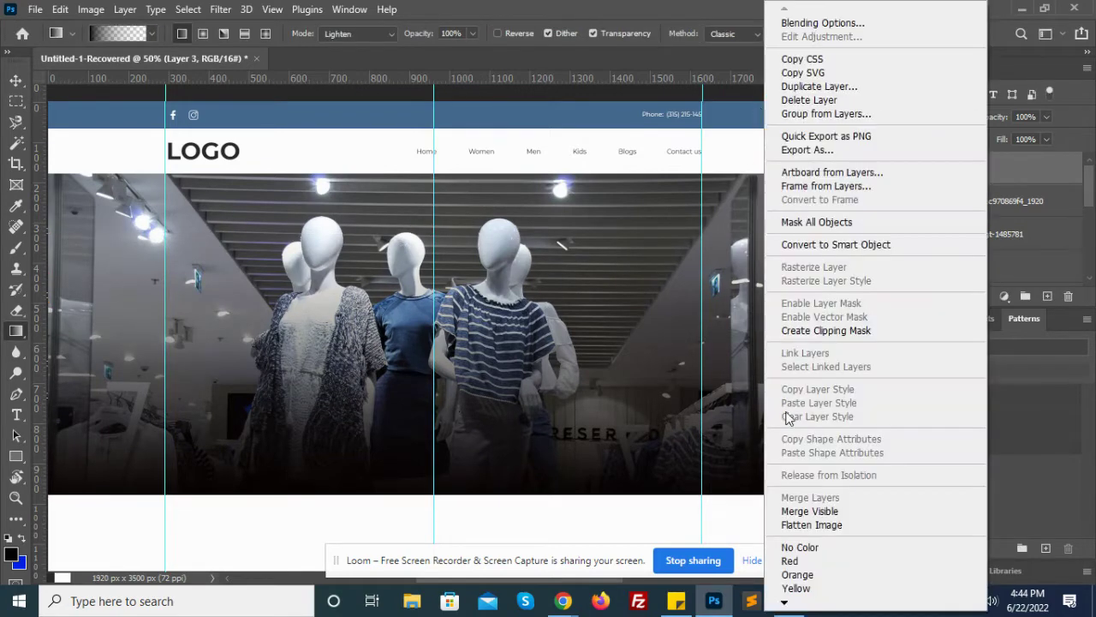
left_click(784, 332)
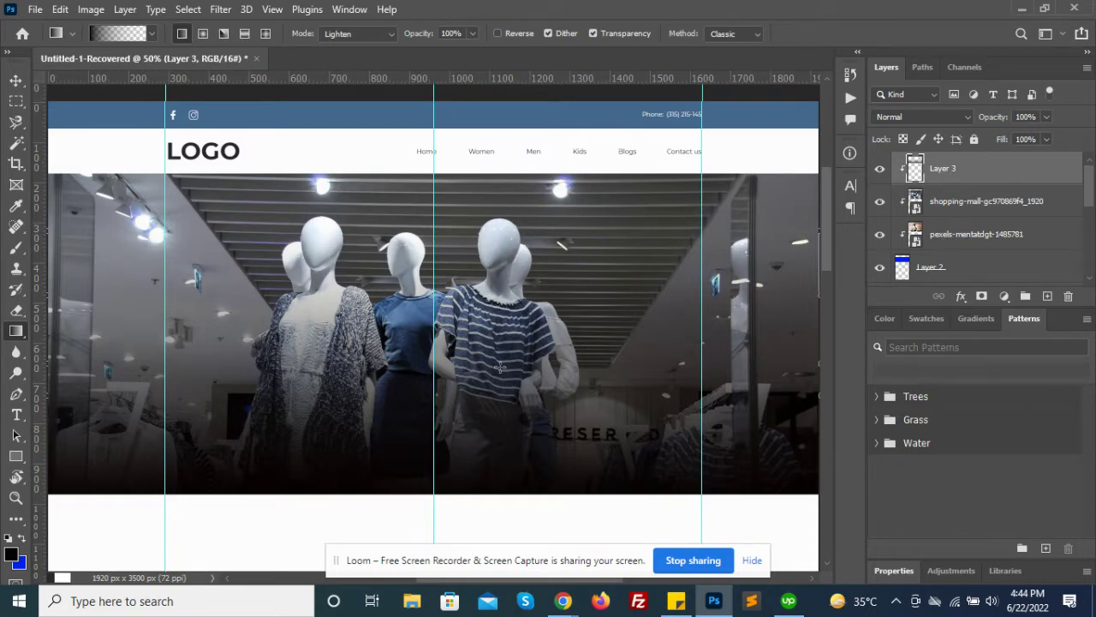
- Start a headline text box on the hero photo and set its colour to ffffff
key("t")
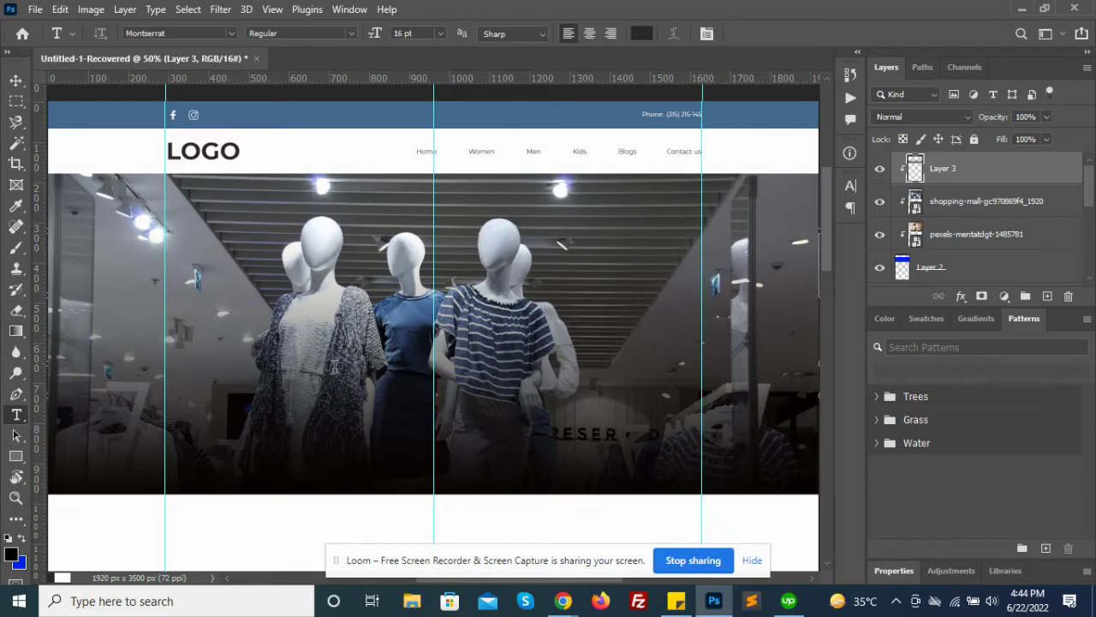
left_click(334, 367)
key("BackSpace")
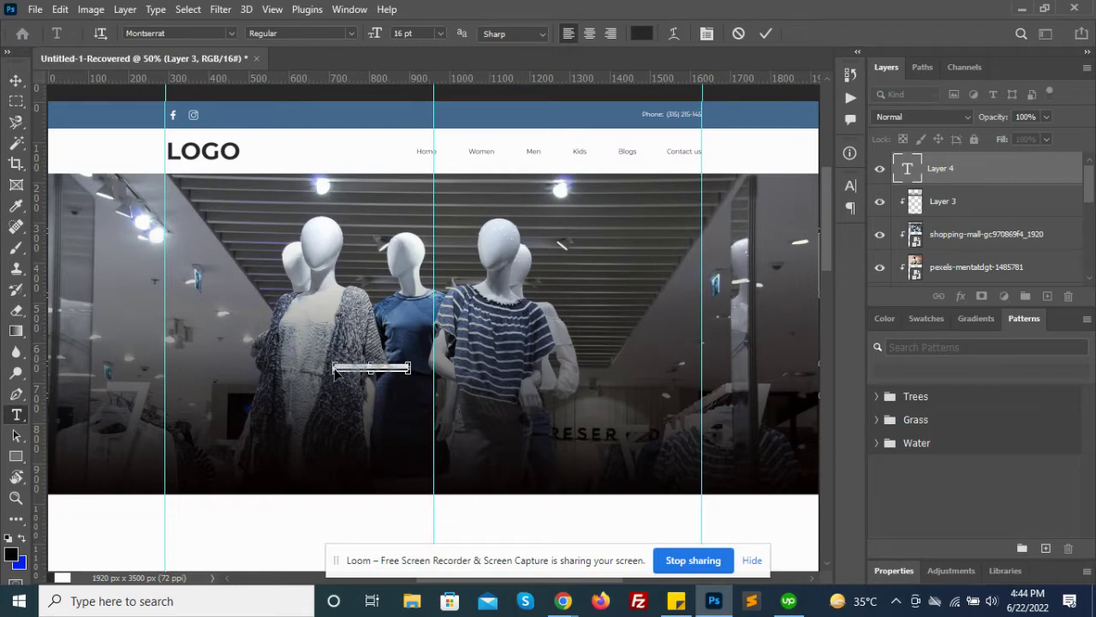
left_click(640, 35)
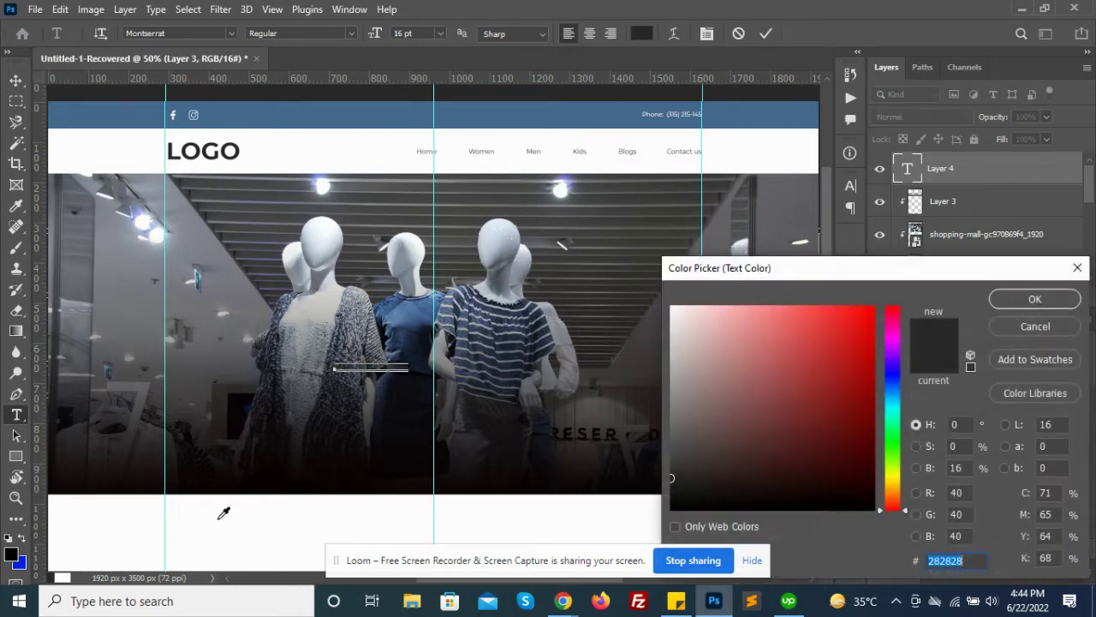
type("ffffff")
left_click(1013, 305)
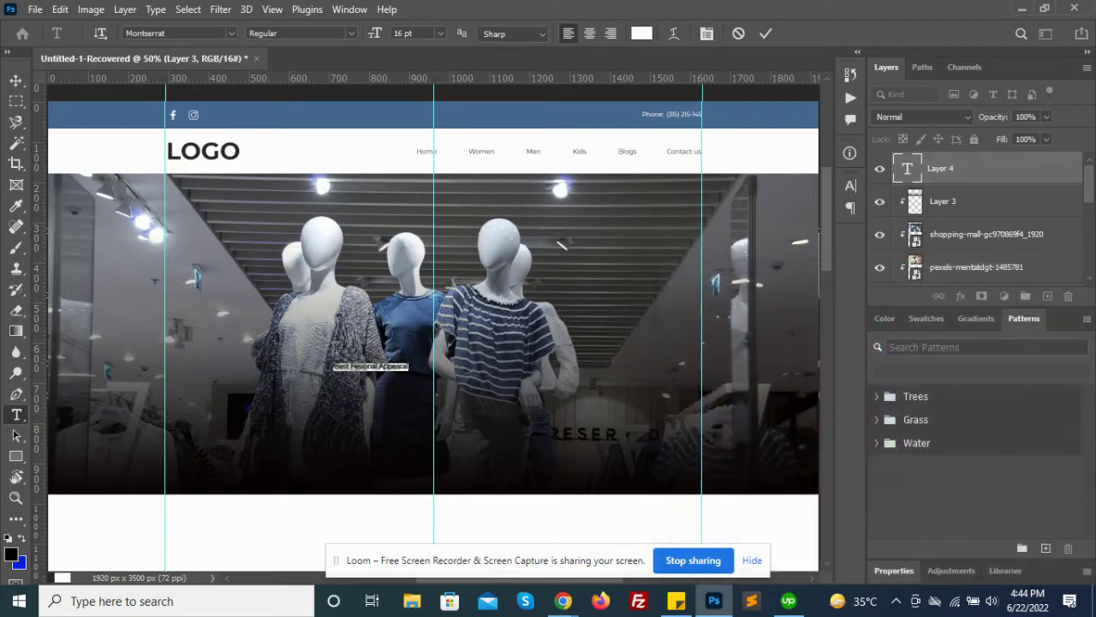
- Make the headline SemiBold and enlarge it to 44 pt
left_click(350, 34)
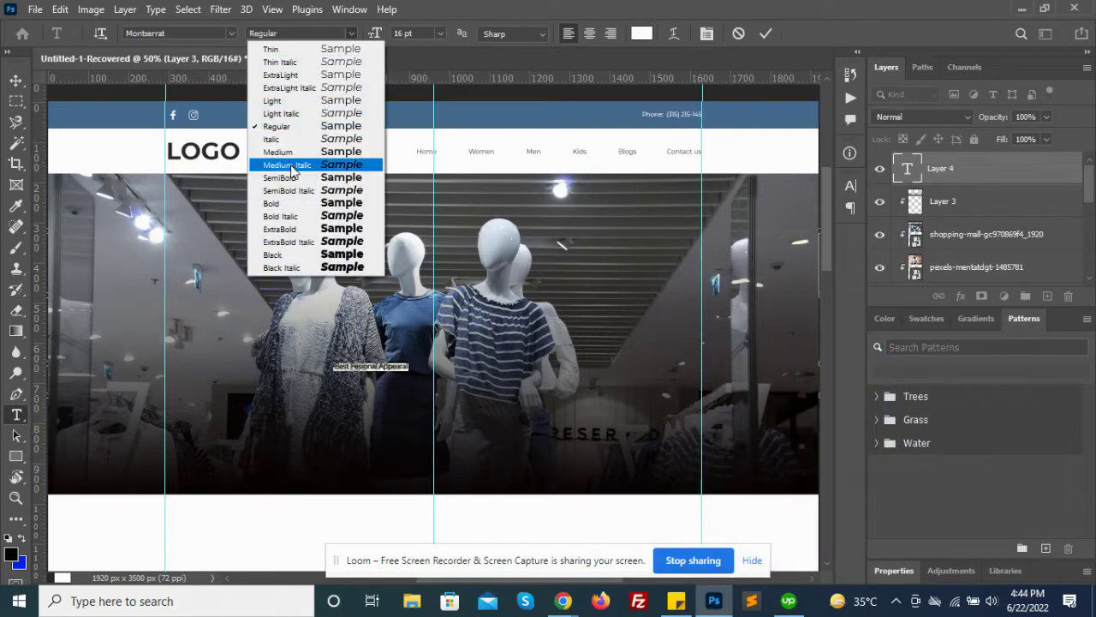
left_click(294, 177)
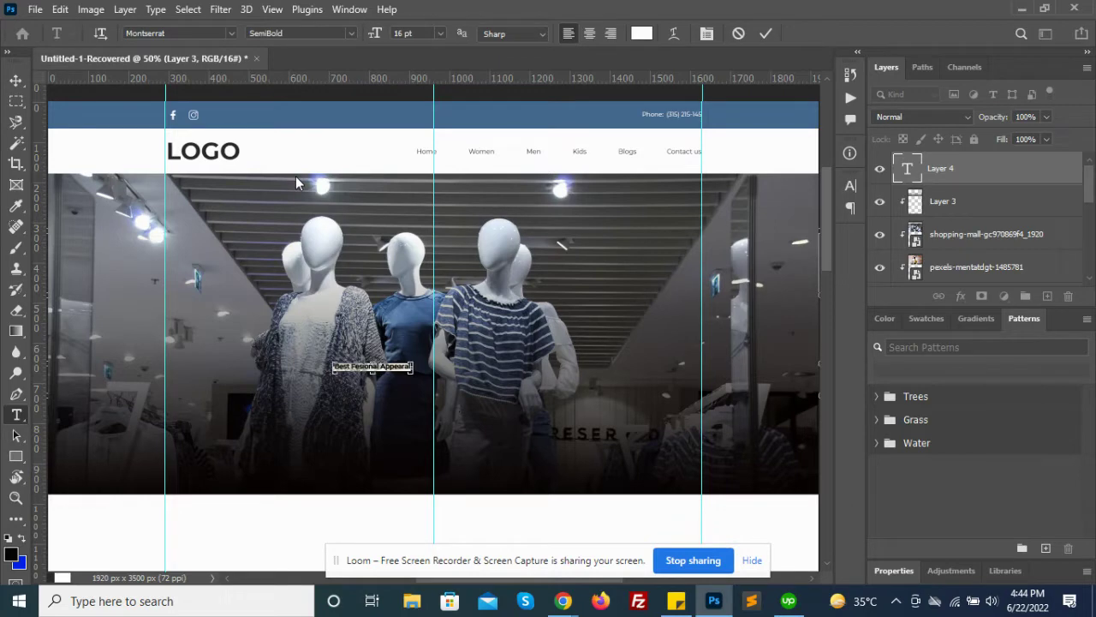
key("ctrl+shift+period")
key("ctrl+shift+period")
key("ctrl+shift+period")
key("ctrl+shift+period")
key("ctrl+shift+period")
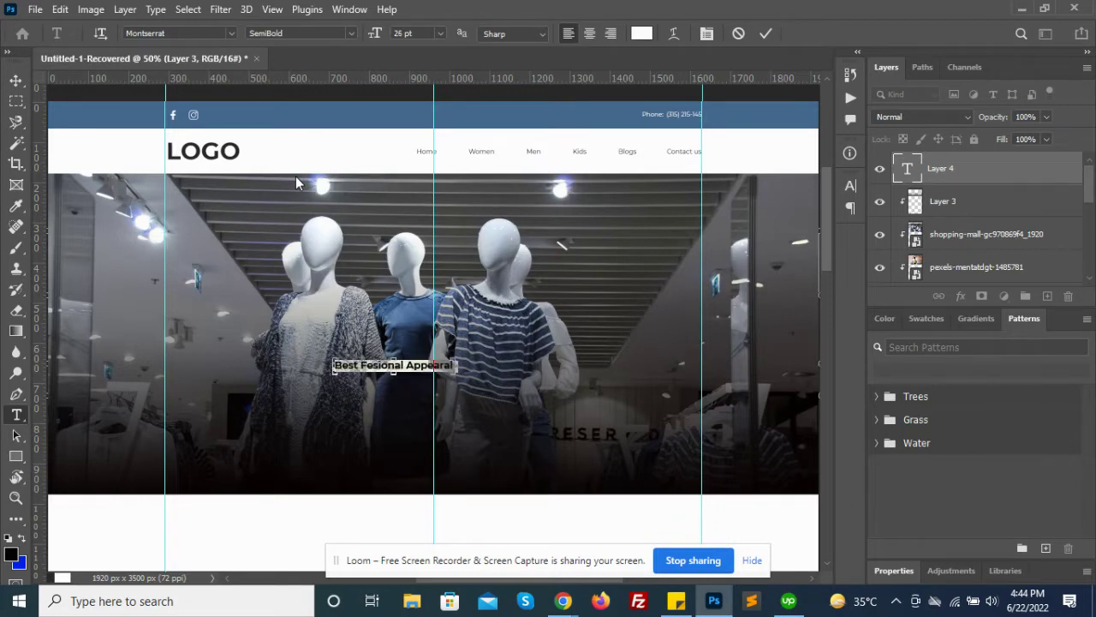
key("ctrl+shift+period")
key("ctrl+shift+period")
key("ctrl+shift+period")
key("ctrl+shift+period")
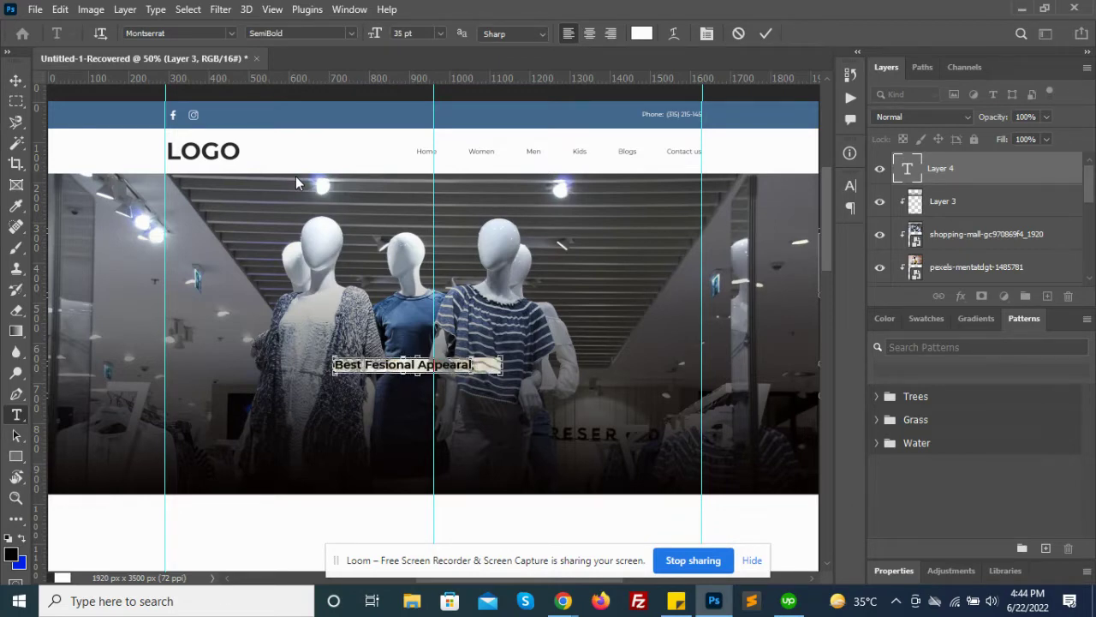
key("ctrl+shift+period")
key("ctrl+shift+period")
key("ctrl+shift+period")
key("ctrl+shift+period")
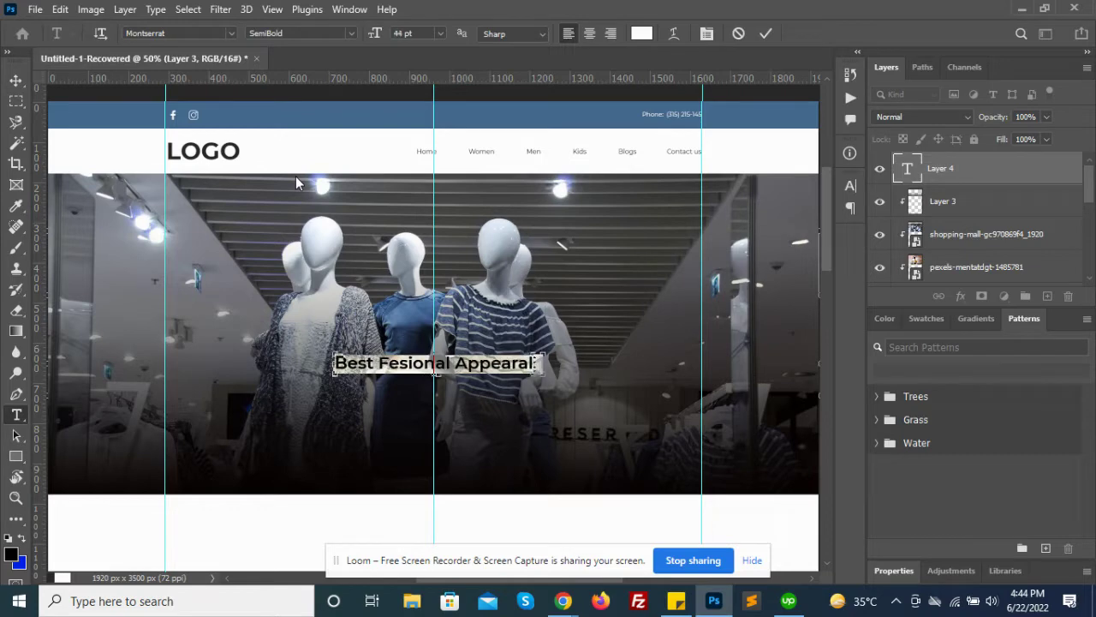
key("ctrl+shift+period")
- Fix the misspelled 'Fesional' to read 'Fashion' and commit the headline
left_click(421, 368)
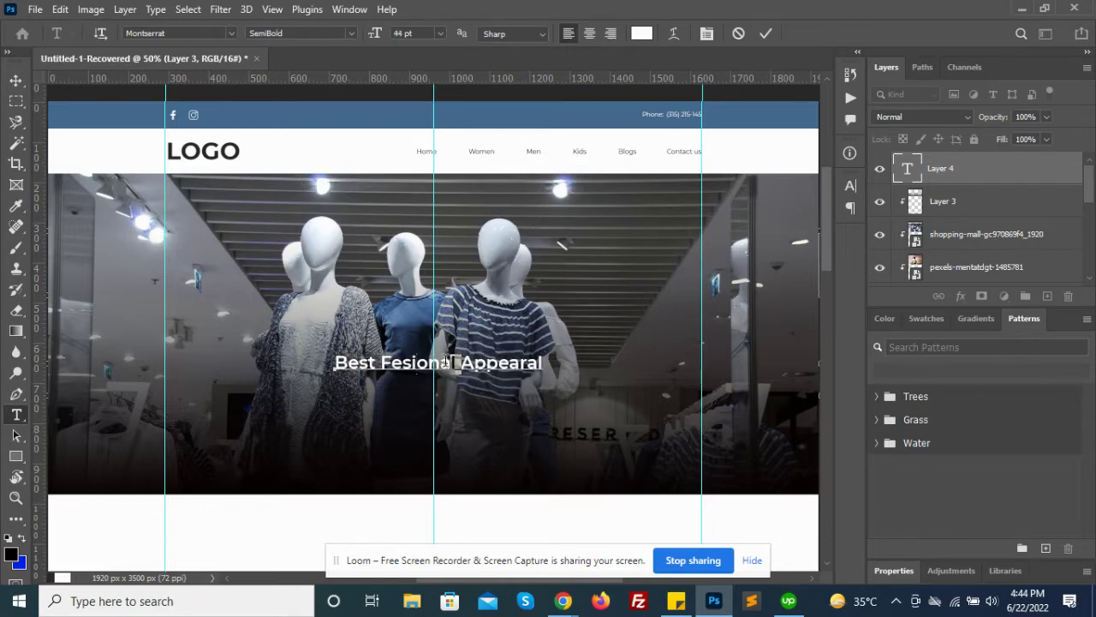
left_click_drag(460, 364, 414, 364)
type("h")
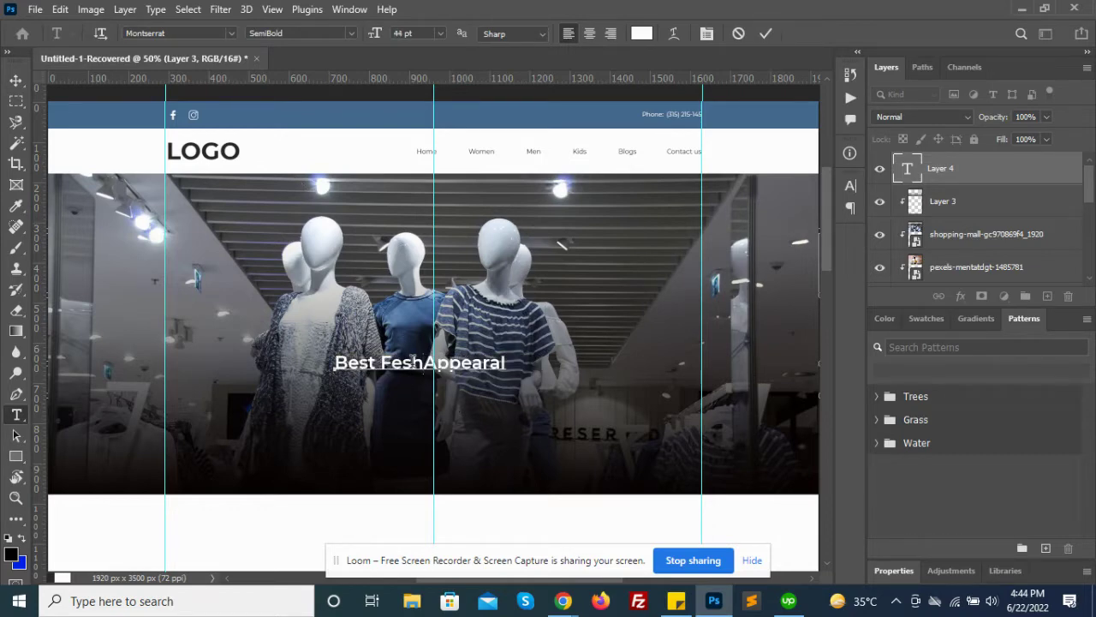
type("ion")
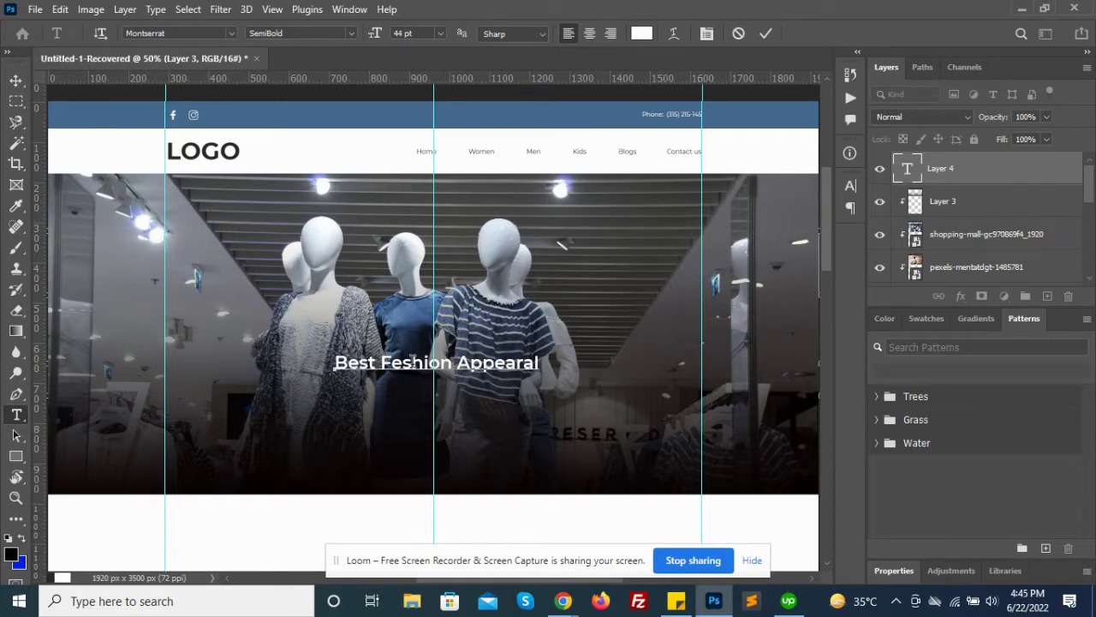
key("BackSpace")
type("a")
key("ctrl+Return")
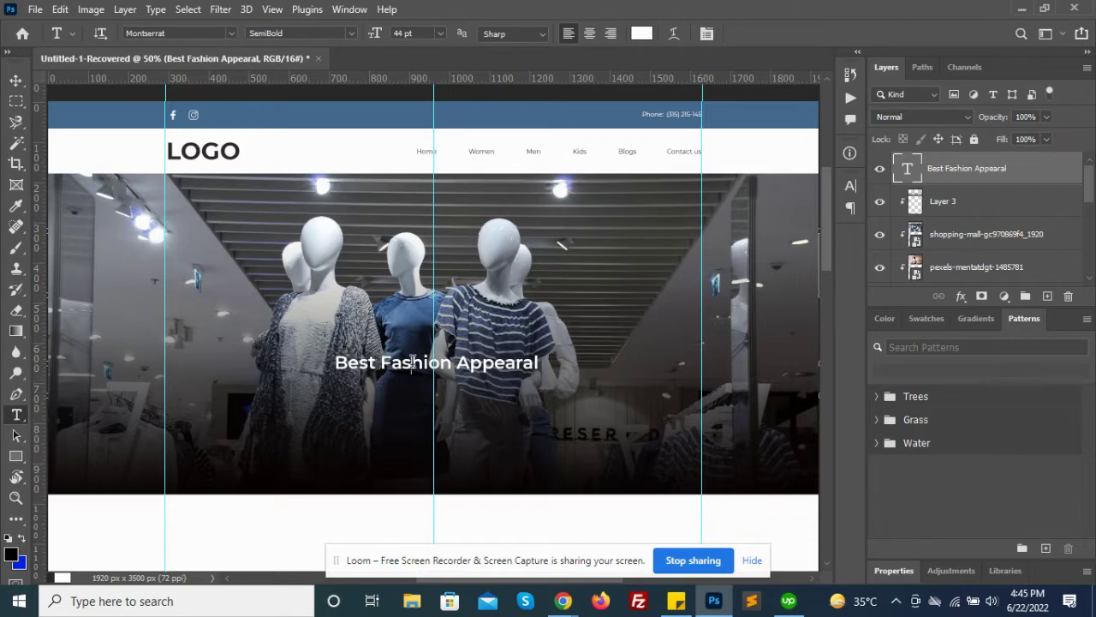
- Select the headline text to copy it and bring Chrome to the front
double_click(412, 364)
key("ctrl+a")
key("ctrl+c")
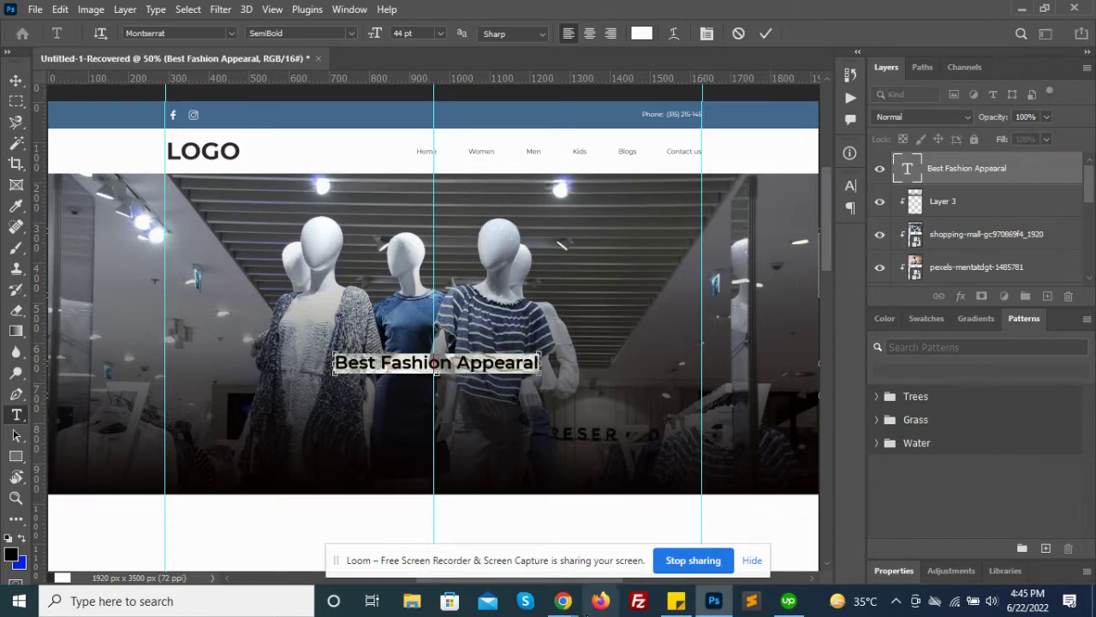
mouse_move(562, 600)
left_click(556, 514)
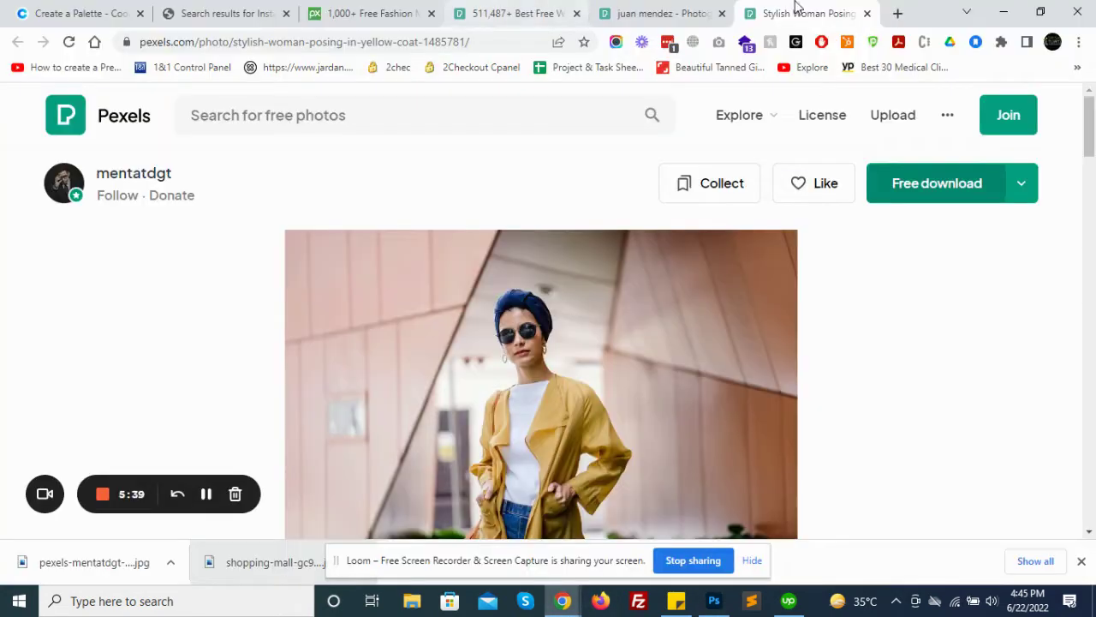
- Google the headline wording and paste the corrected 'Best Fashion Apparel' into the Photoshop headline
left_click(895, 21)
key("ctrl+v")
key("Return")
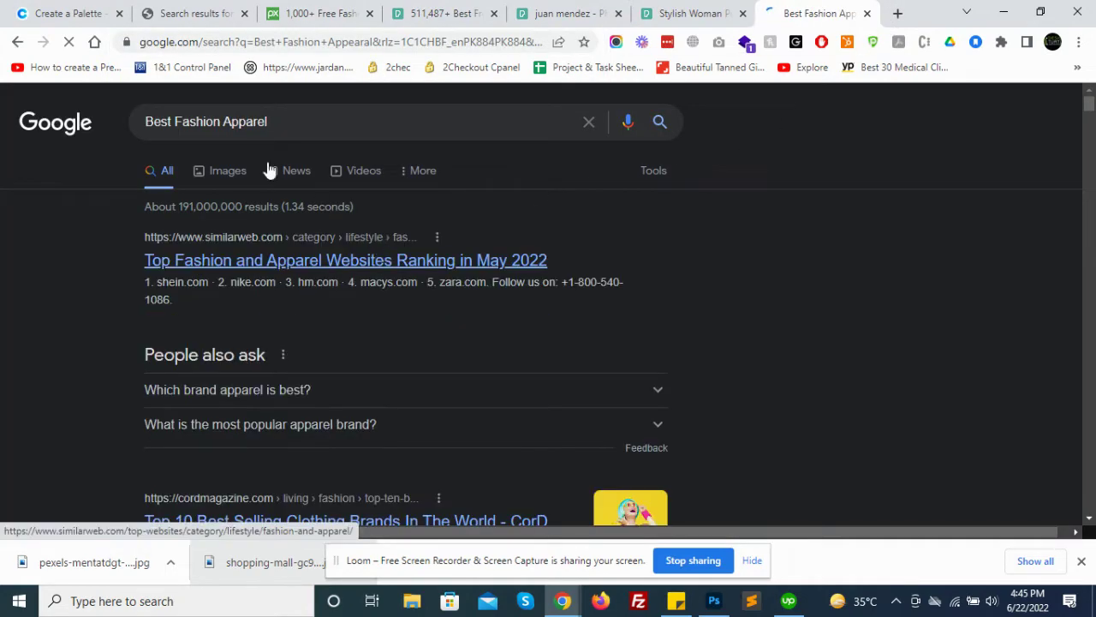
triple_click(287, 128)
key("ctrl+c")
key("alt+Tab")
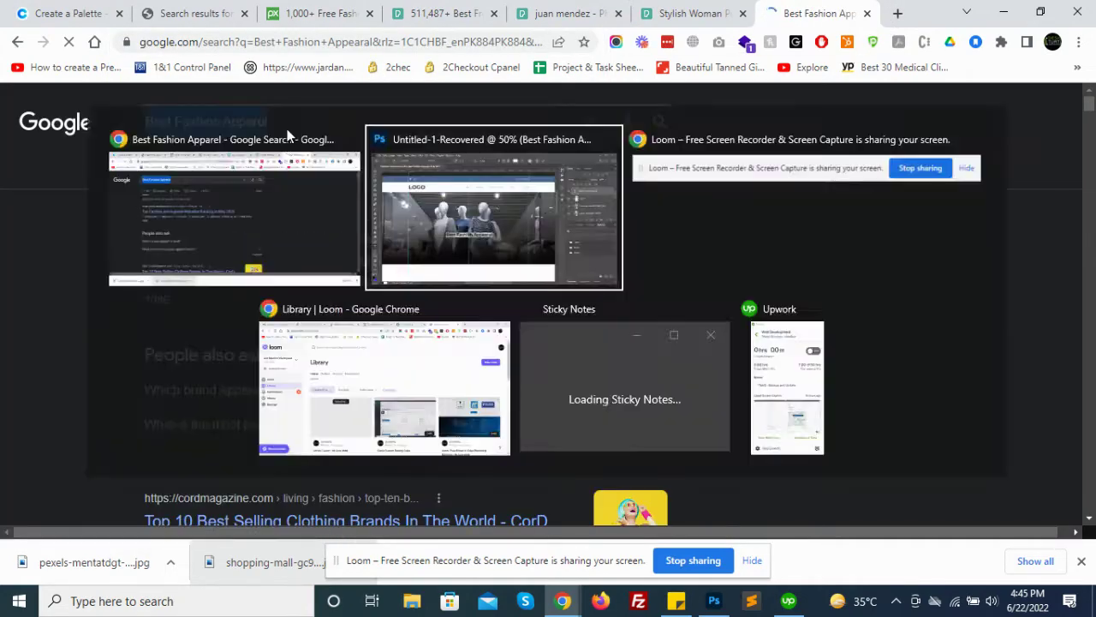
key("ctrl+v")
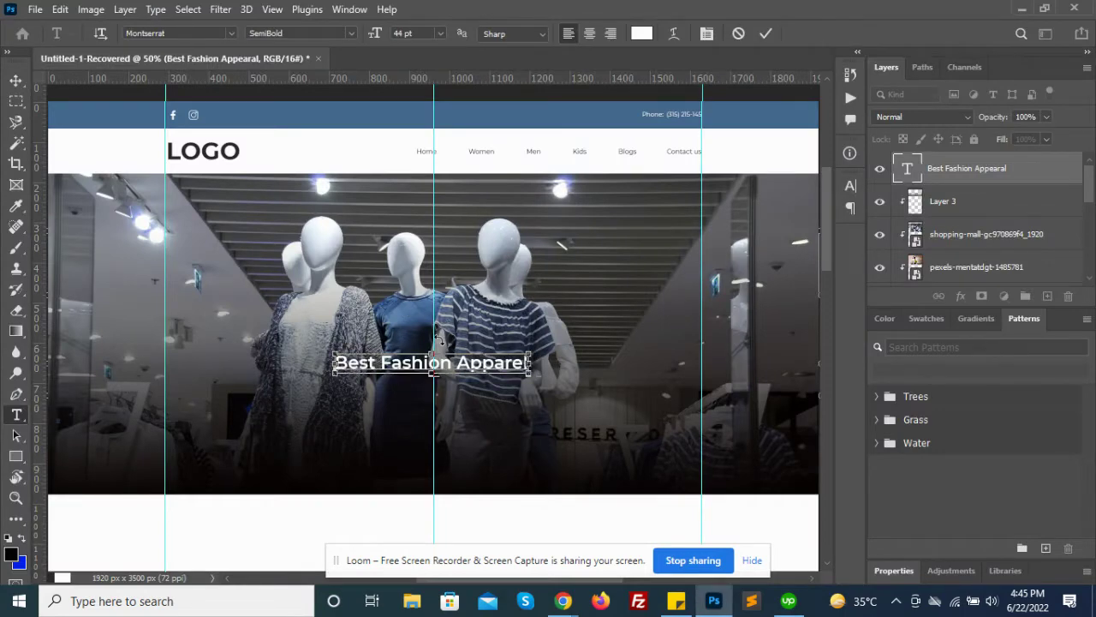
key("alt+Tab")
- Load lipsum.com in a new Chrome tab
left_click(897, 15)
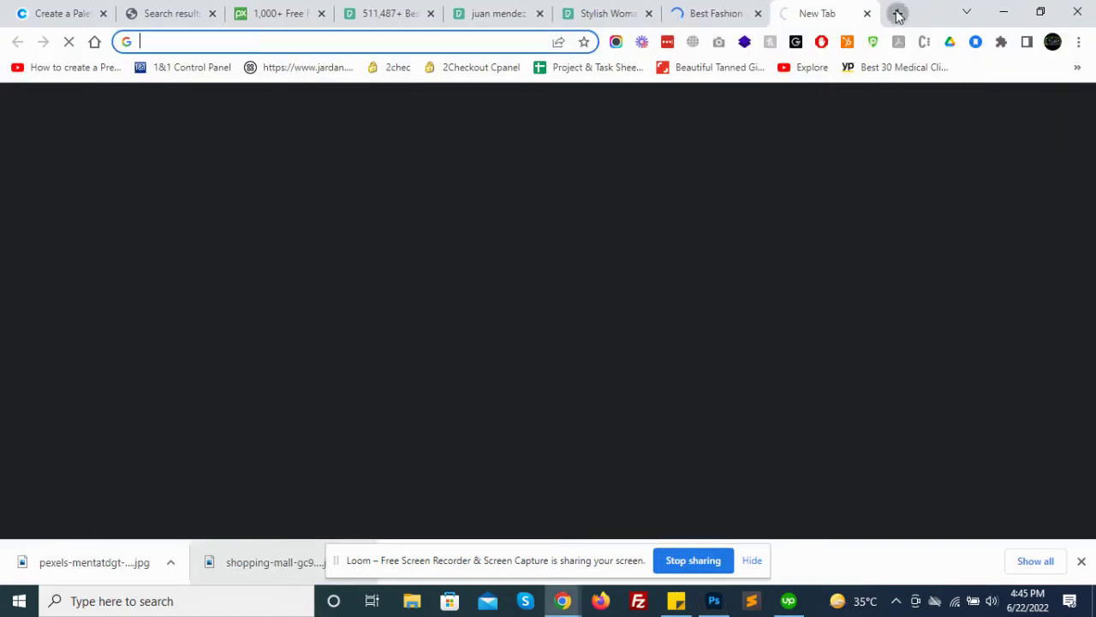
type("lipsu")
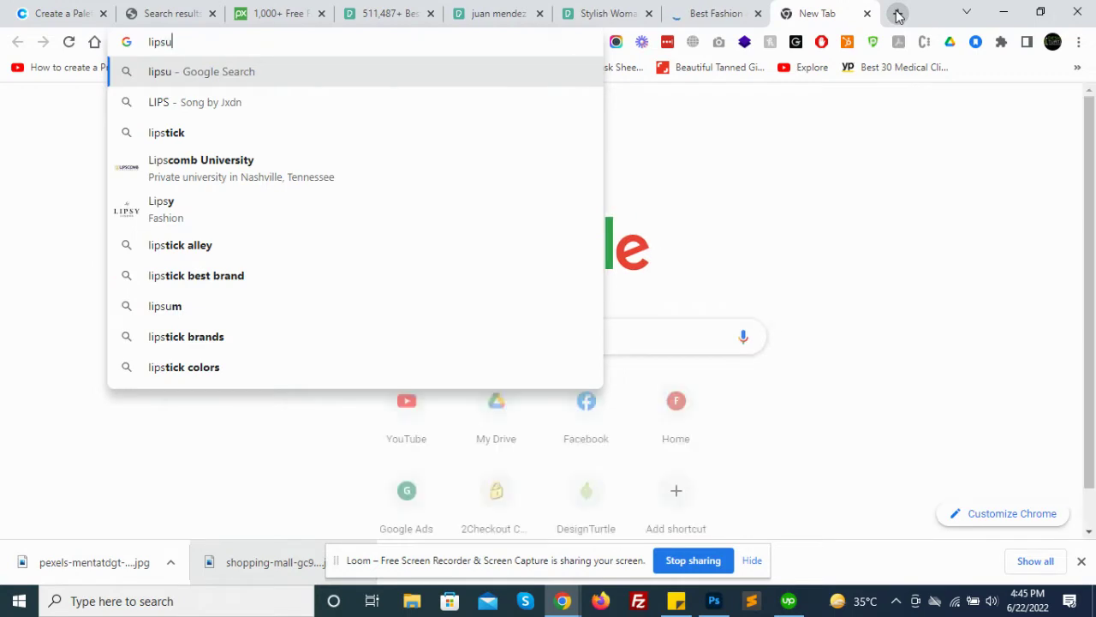
type("m.com")
key("Return")
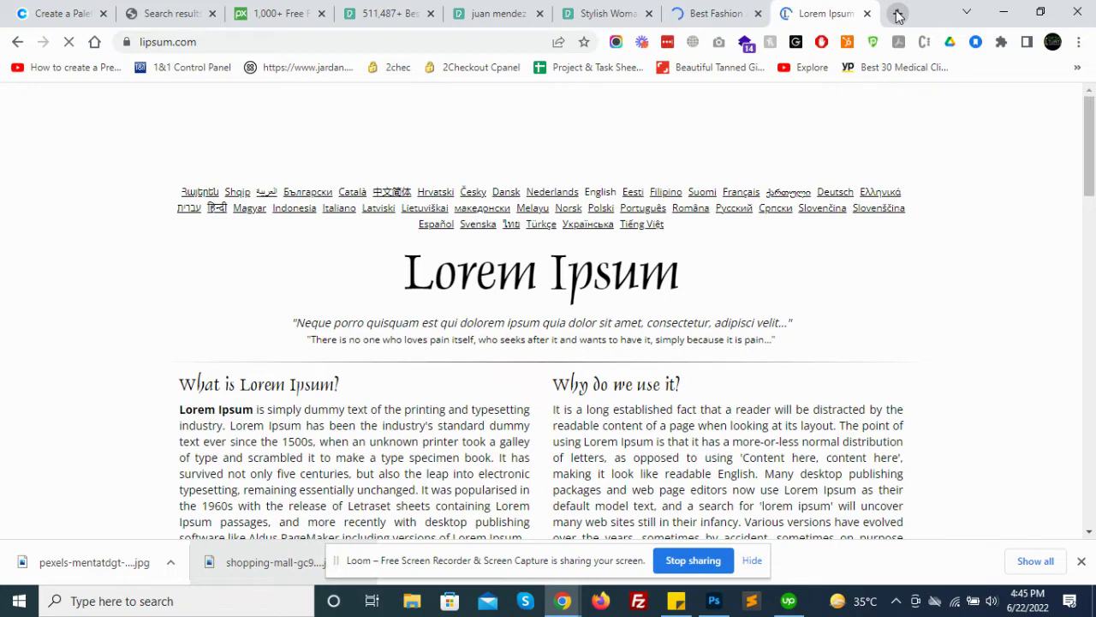
- Turn off 'Start with Lorem ipsum', select the start of the second paragraph, and return to Photoshop
scroll(859, 91, "down", 3)
scroll(739, 325, "down", 4)
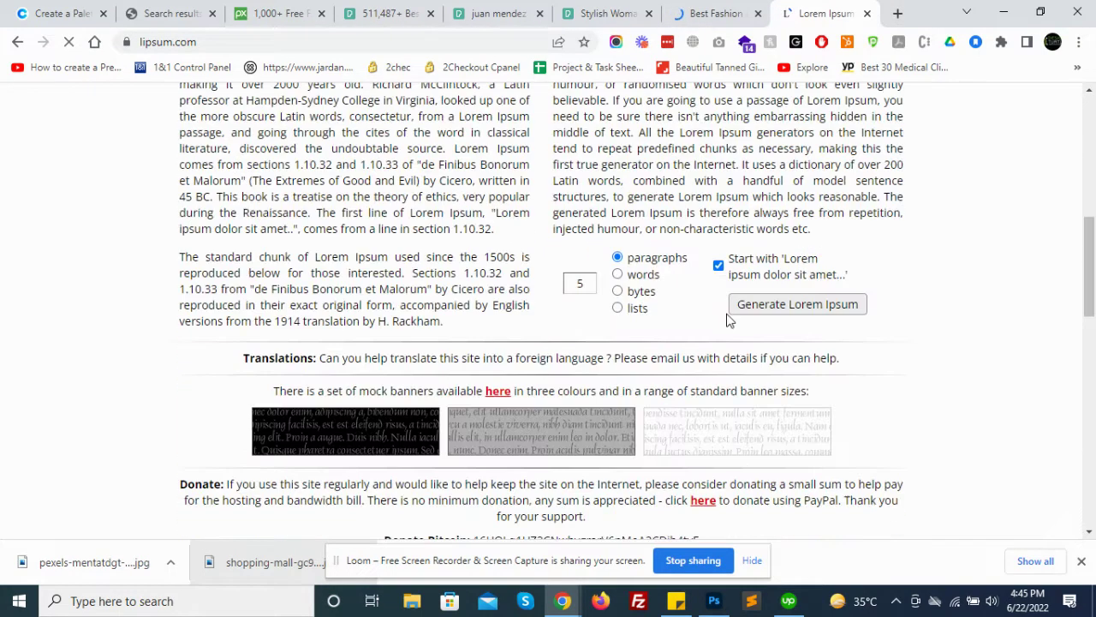
left_click(718, 260)
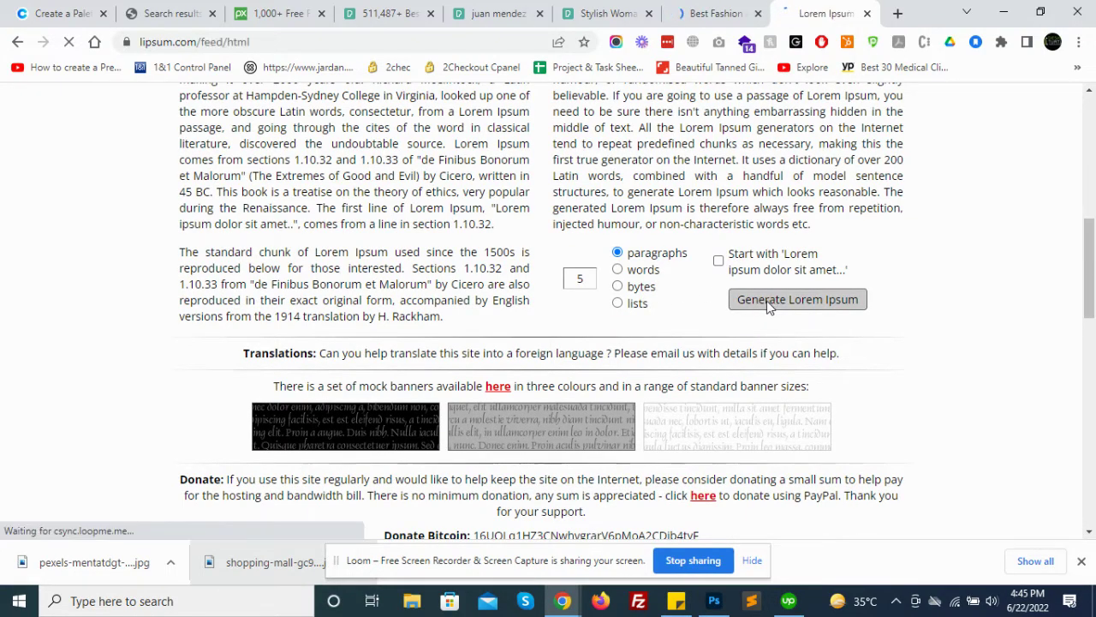
scroll(242, 342, "down", 3)
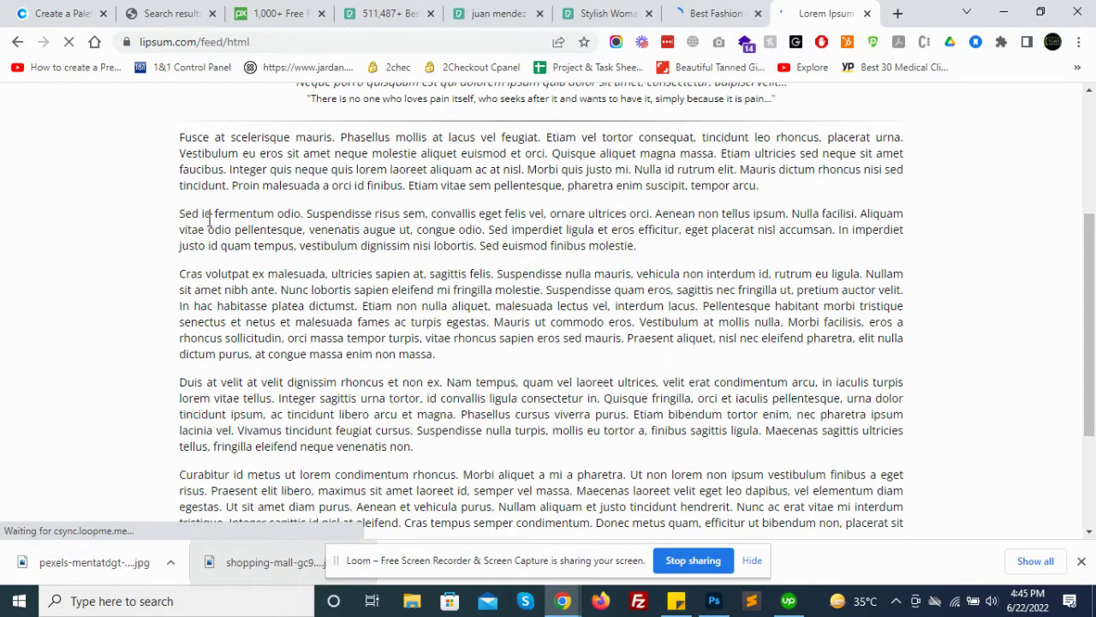
left_click_drag(180, 214, 475, 228)
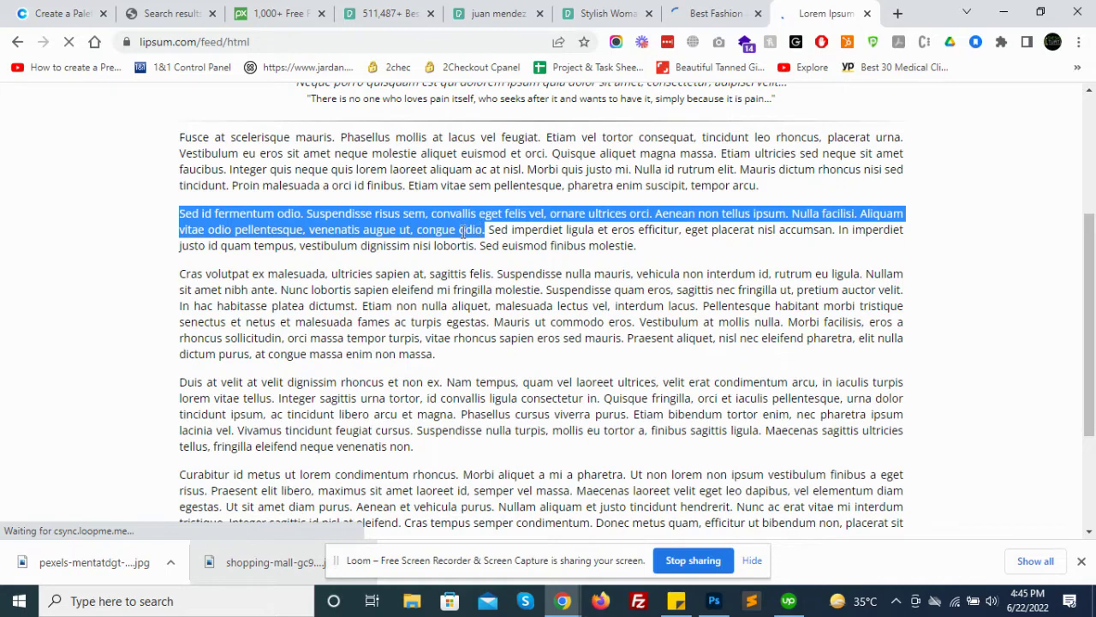
key("alt+Tab")
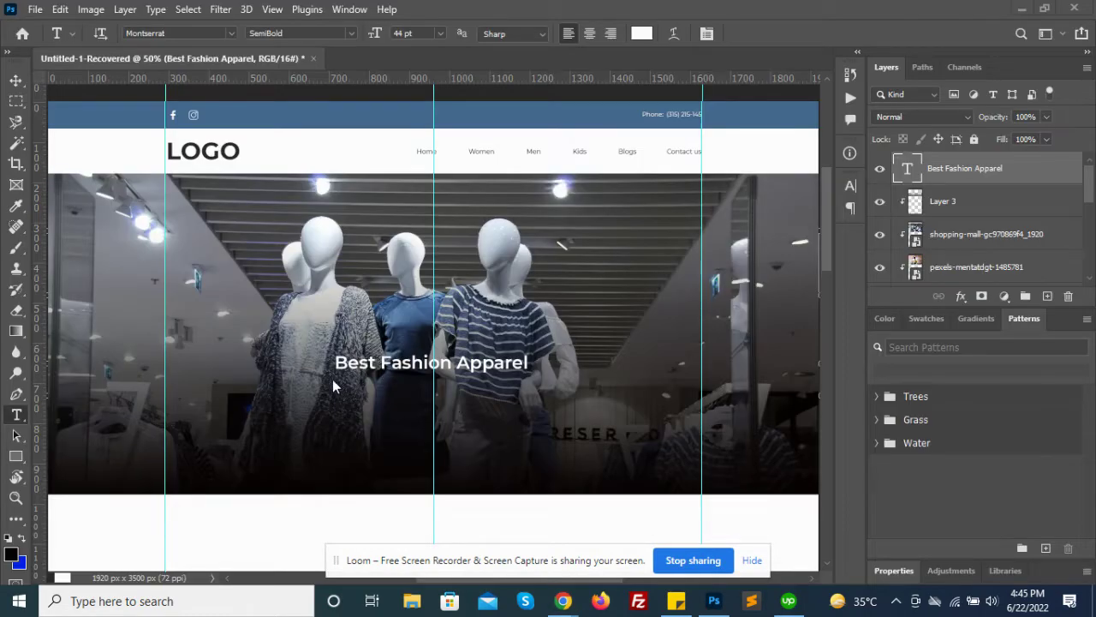
- Paste the Lorem Ipsum text into a box under the headline as 20 pt Regular
left_click_drag(293, 382, 584, 426)
key("ctrl+v")
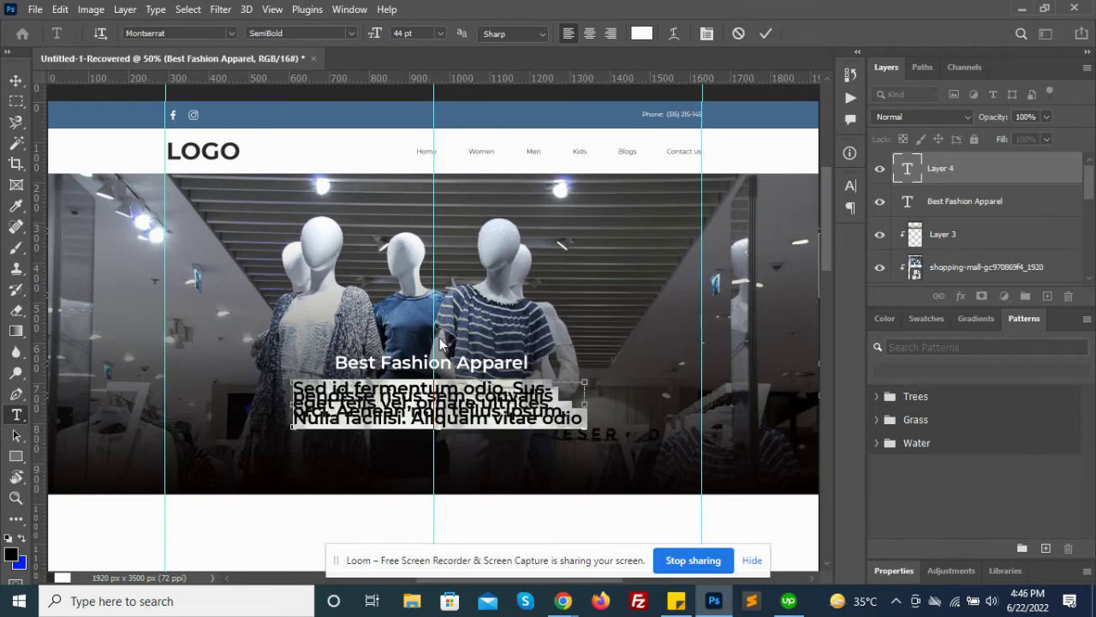
type("33")
key("Return")
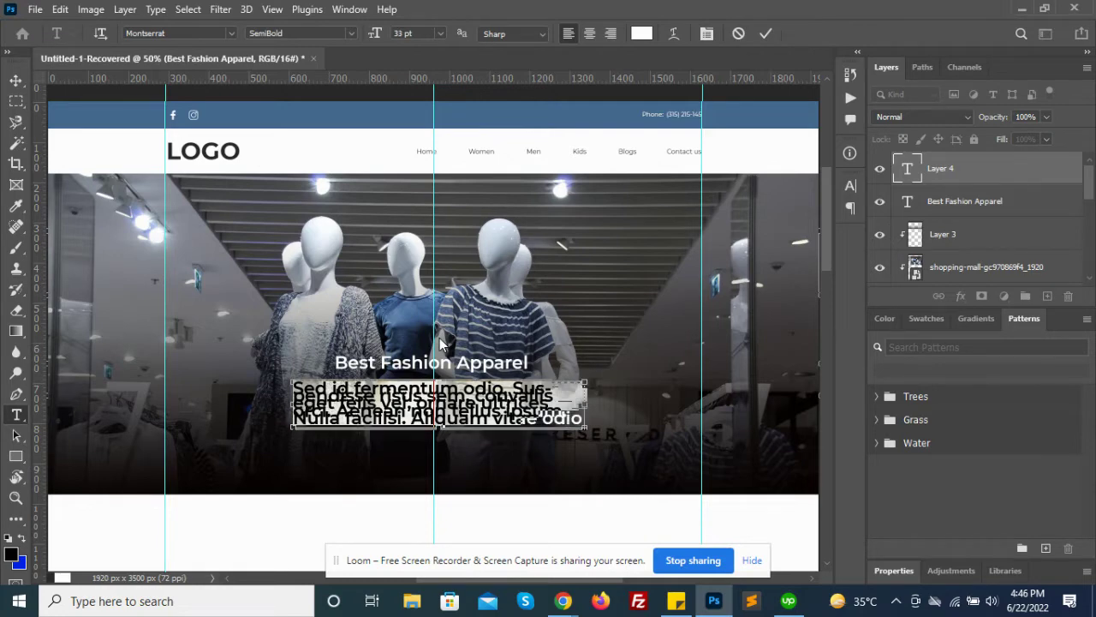
type("21")
key("Return")
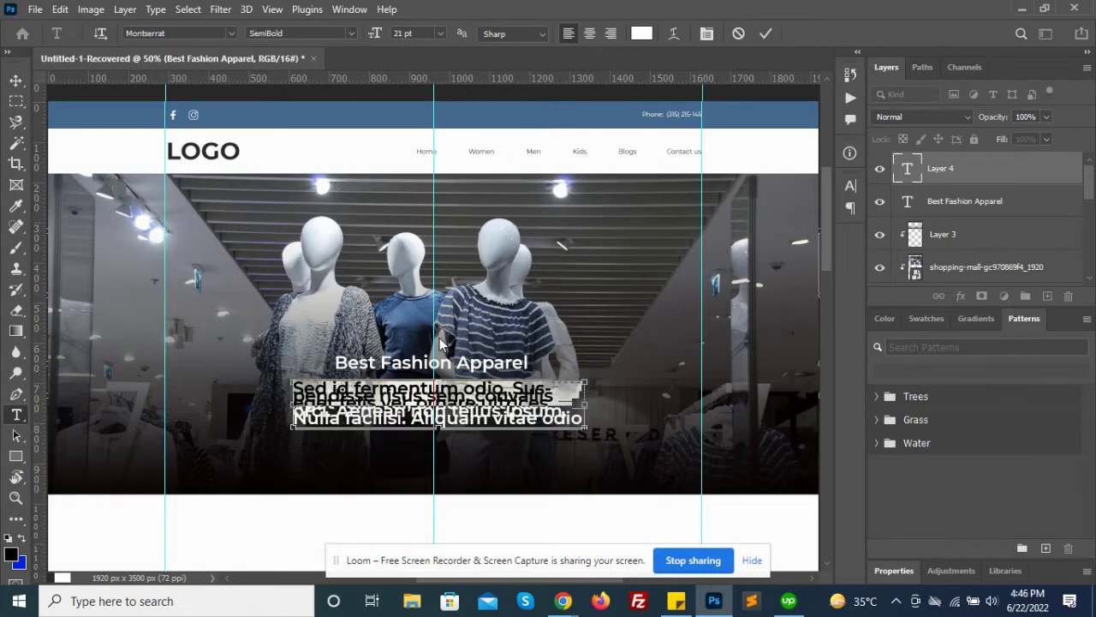
key("Down")
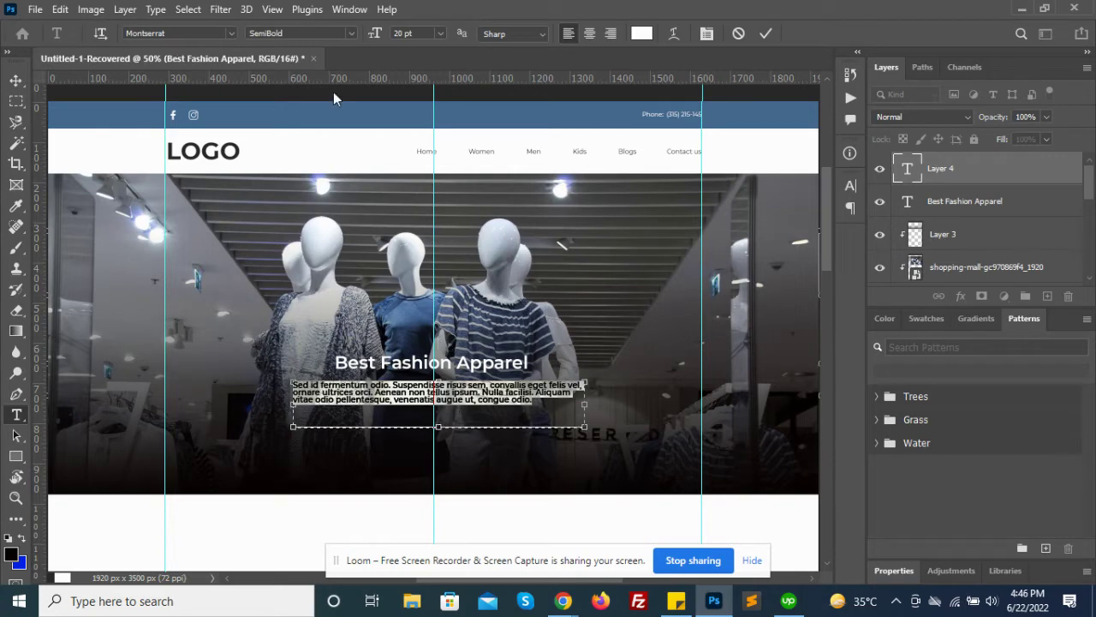
left_click(347, 35)
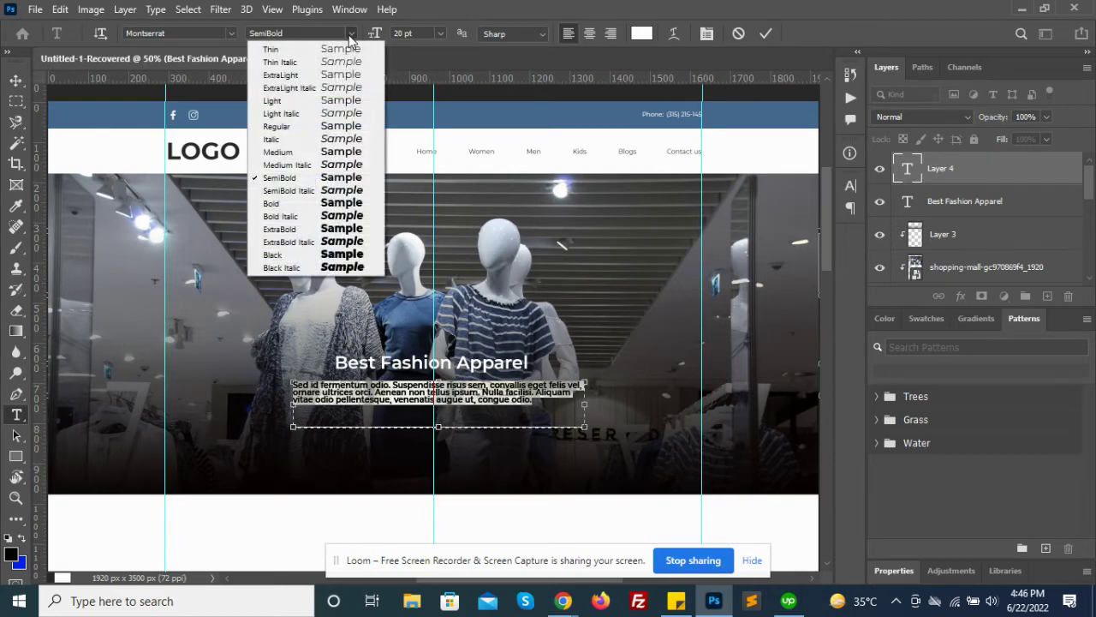
left_click(287, 126)
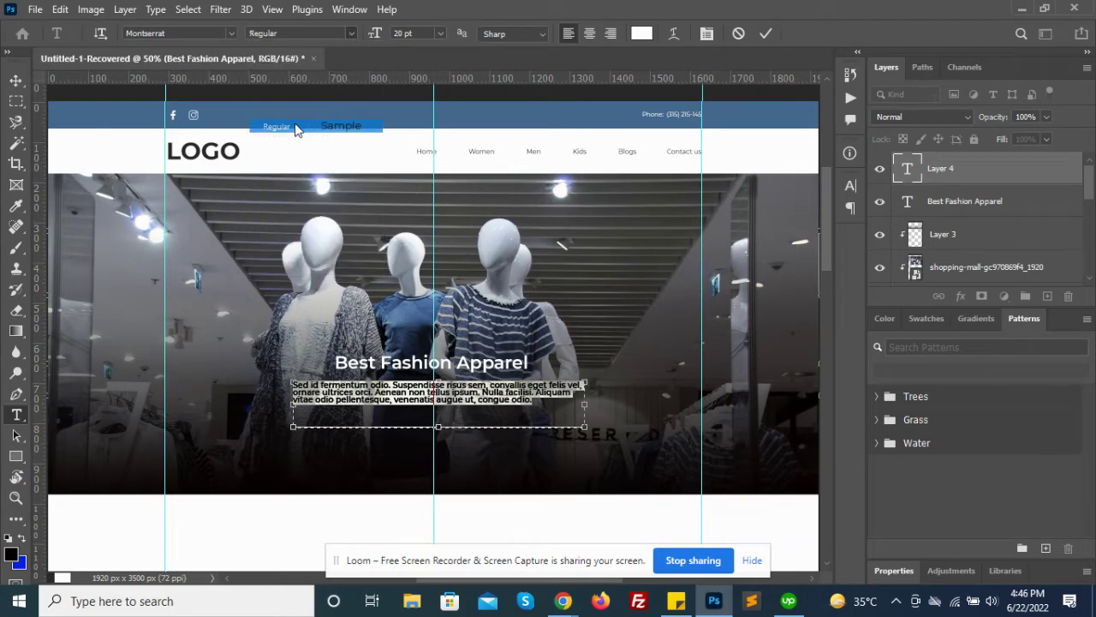
- Centre-align the paragraph and loosen its line spacing slightly
left_click(590, 33)
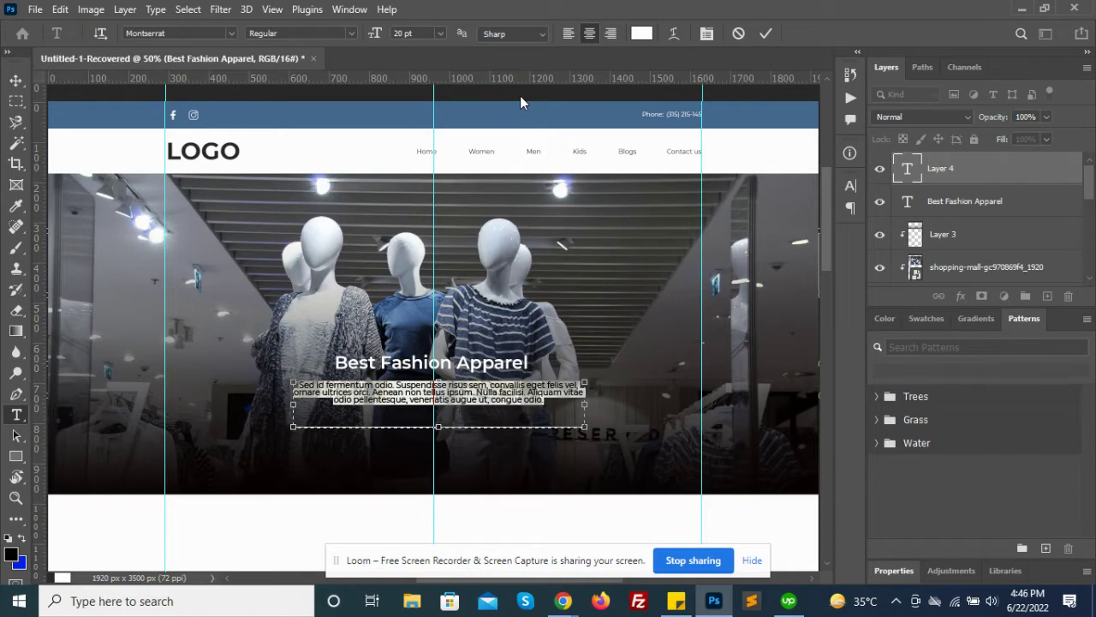
key("alt+Down")
key("alt+Down")
key("alt+Down")
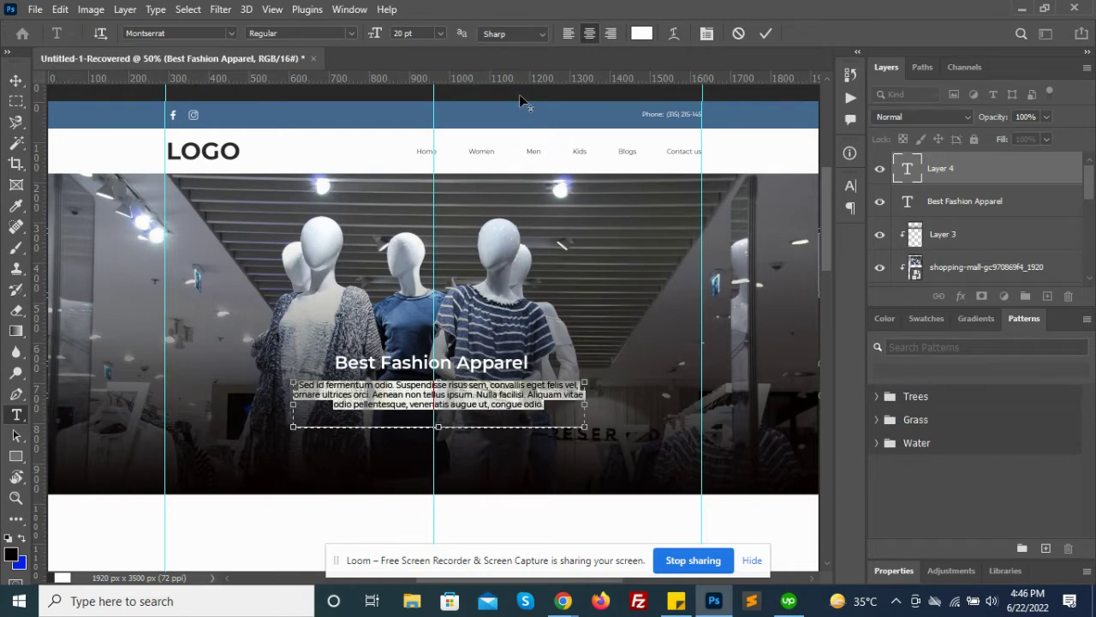
key("alt+Down")
key("alt+Down")
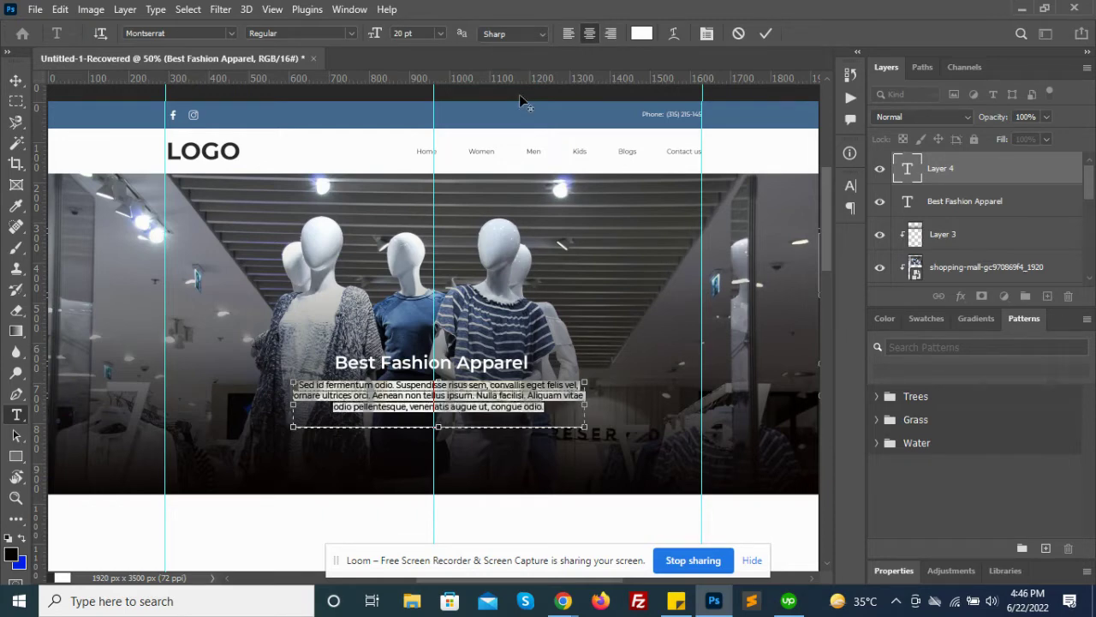
key("alt+Down")
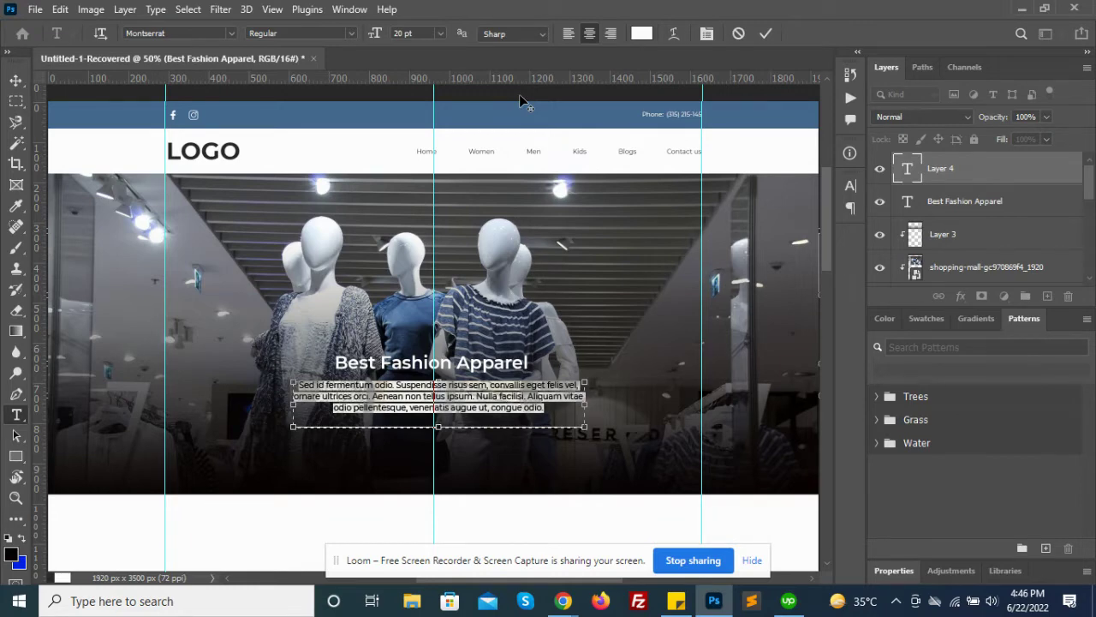
key("alt+Down")
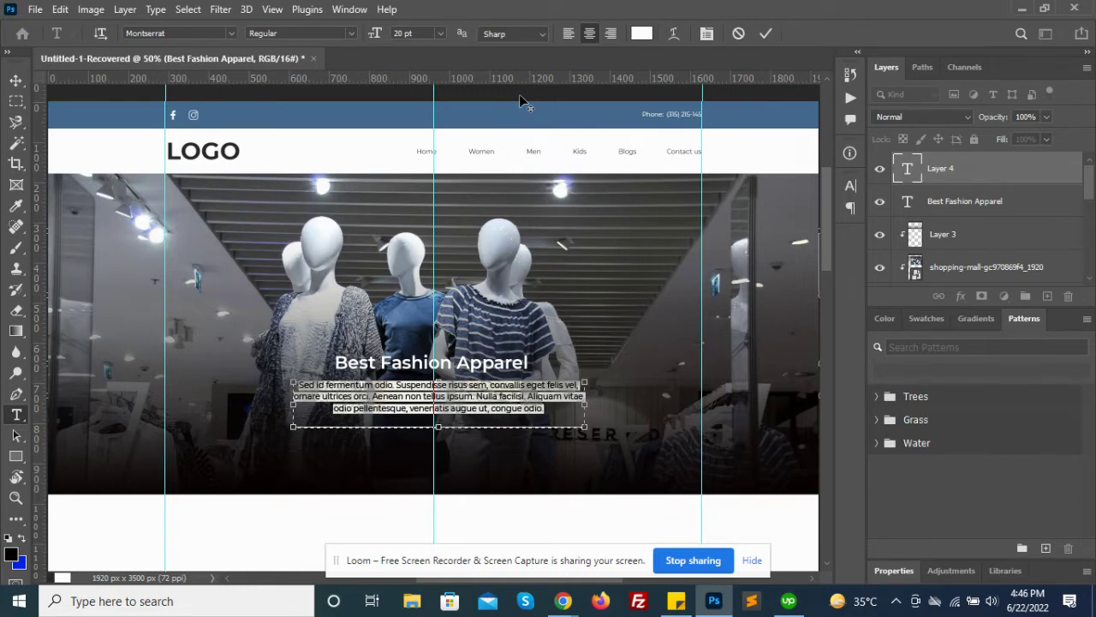
key("alt+Up")
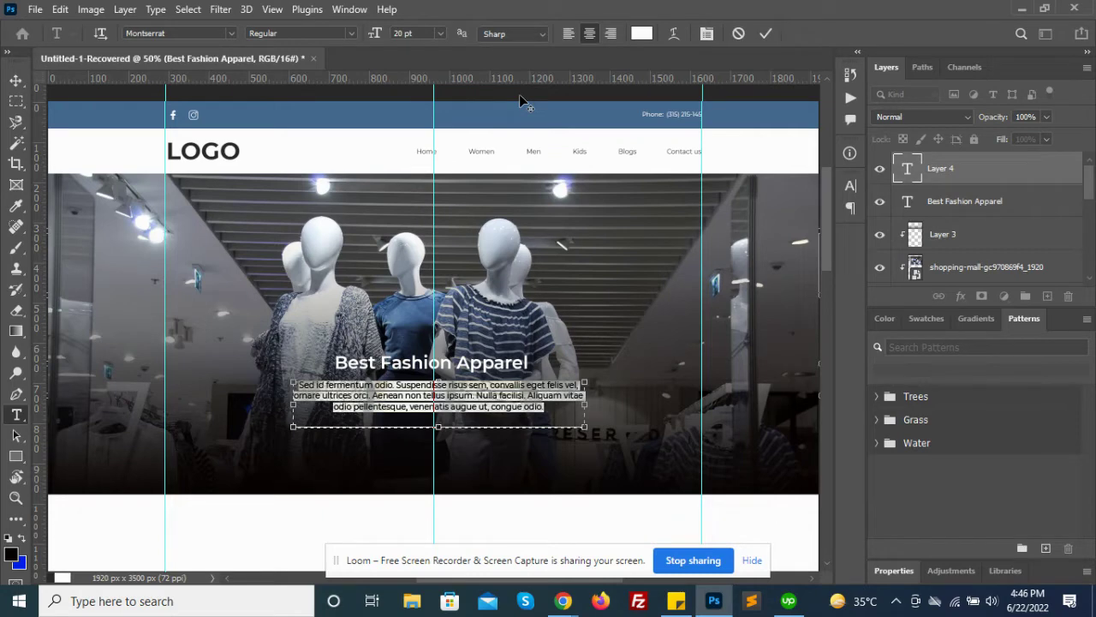
key("alt+Down")
key("alt+Up")
key("alt+Down")
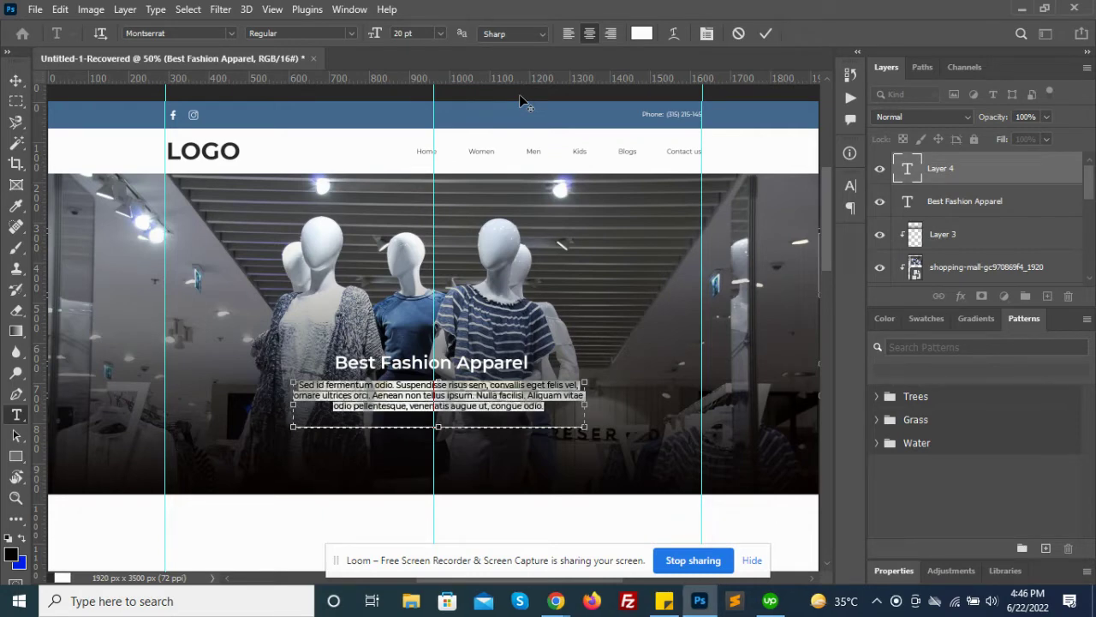
key("alt+Up")
key("alt+Down")
key("alt+Up")
key("alt+Down")
key("alt+Down")
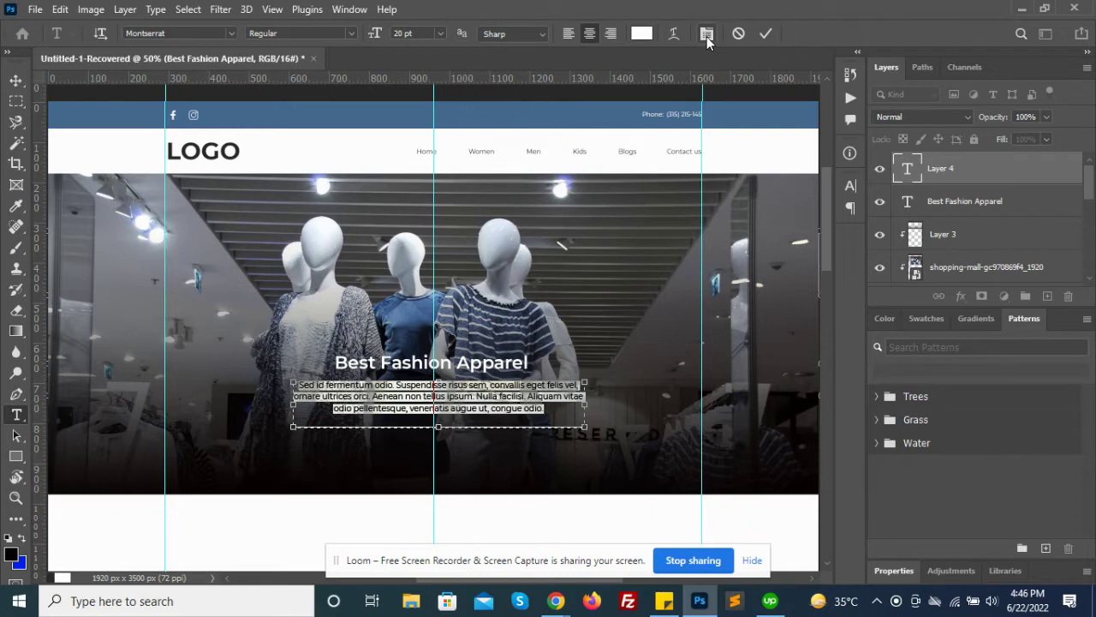
- Shorten the paragraph's text box from the bottom and commit the paragraph
left_click(441, 420)
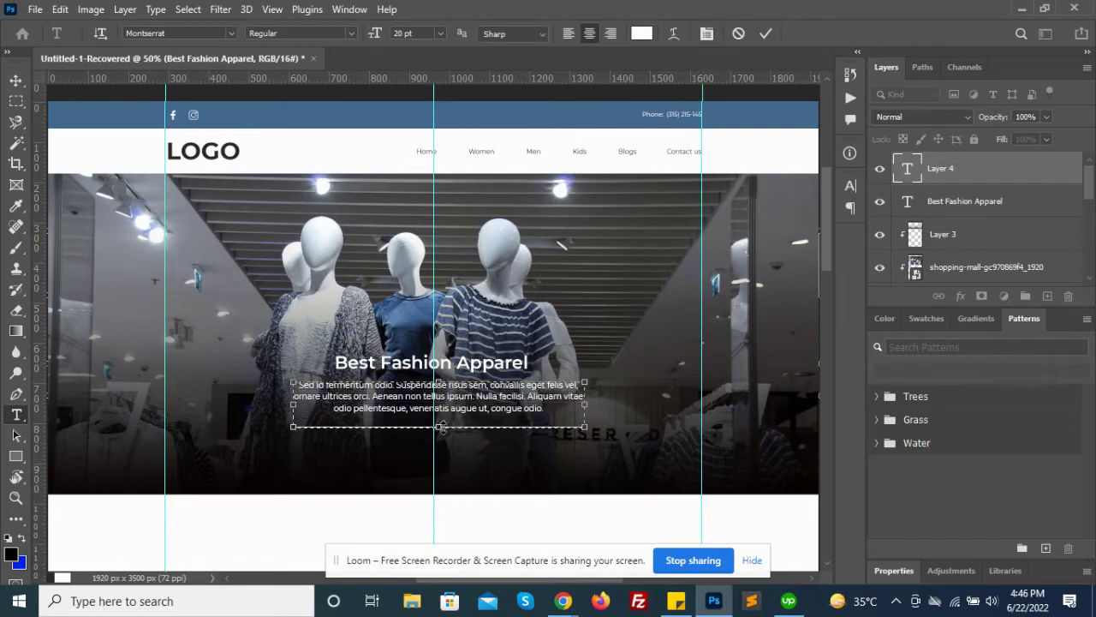
left_click_drag(440, 426, 440, 415)
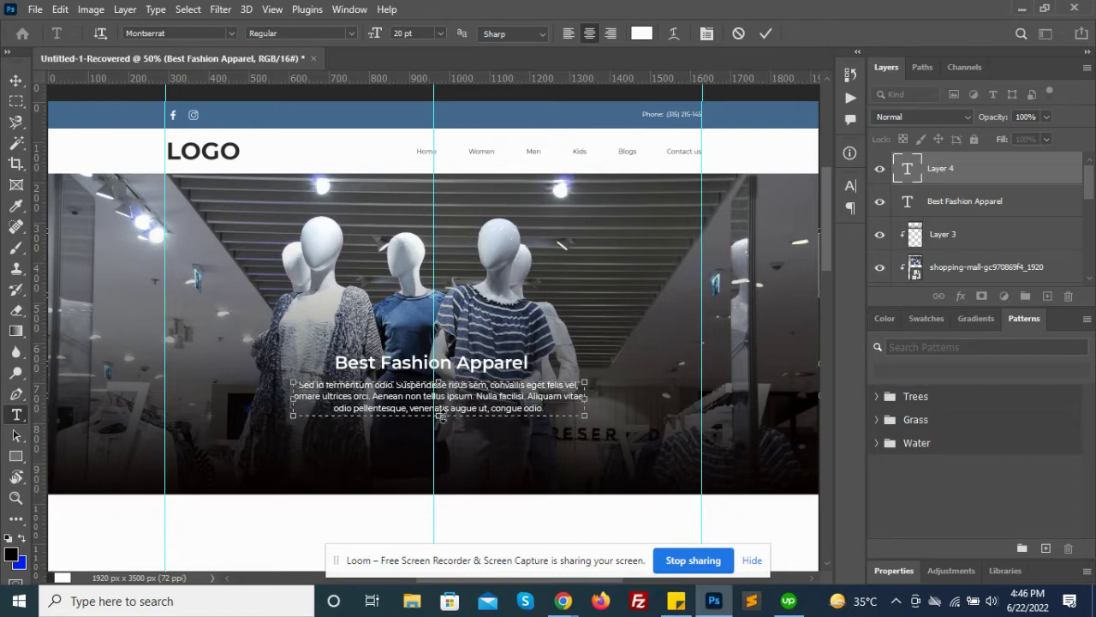
key("Return")
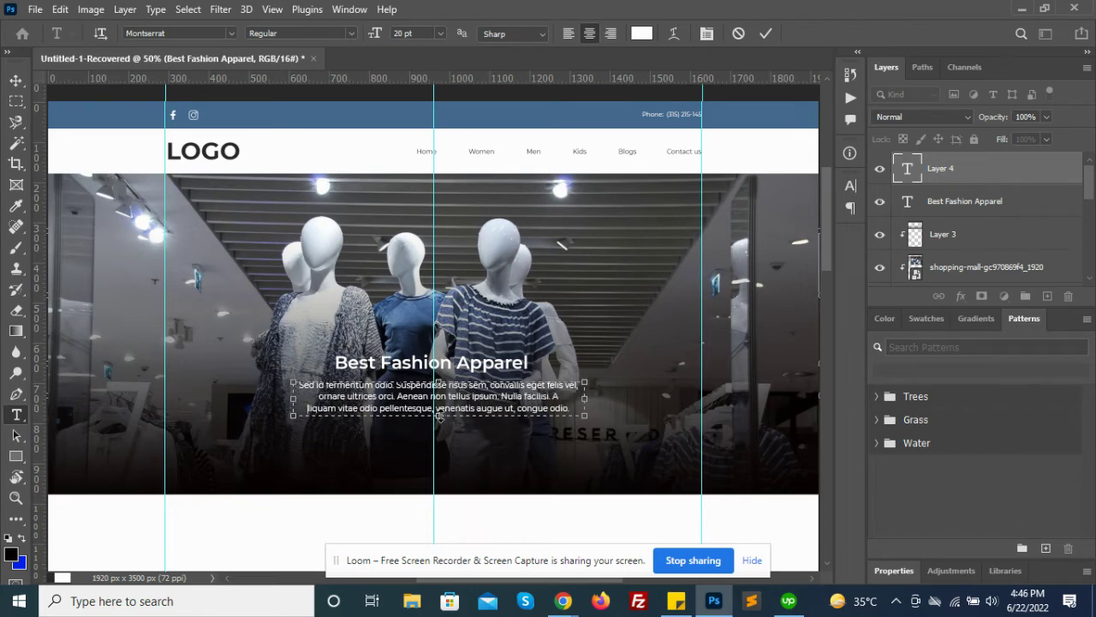
key("BackSpace")
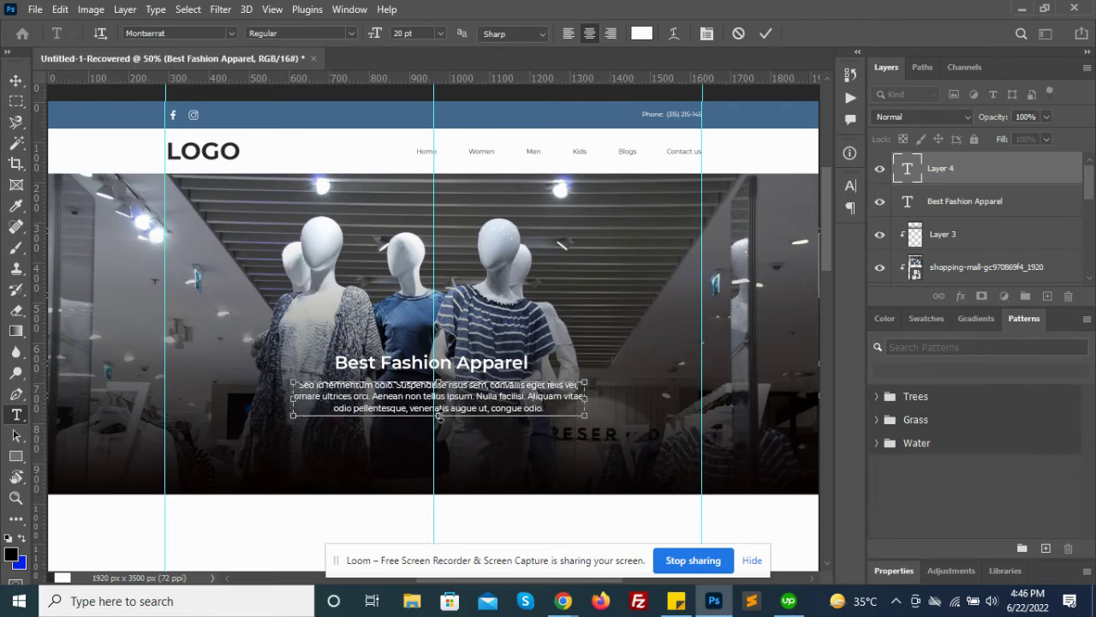
key("ctrl+Return")
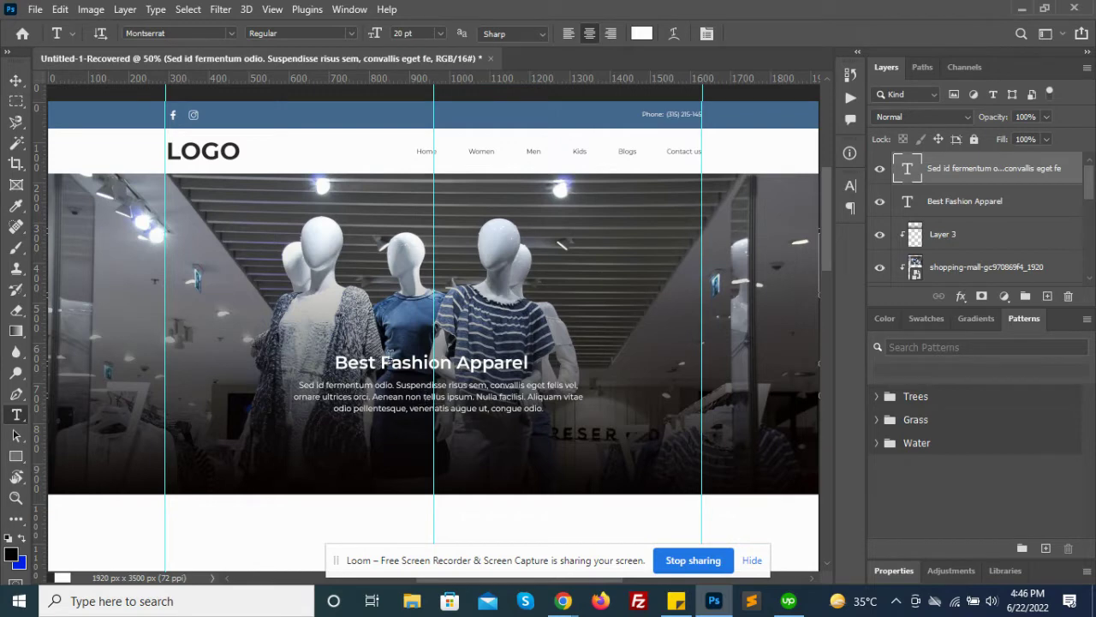
- Enlarge the heading to 68 pt and move it up, centred above the paragraph
triple_click(387, 362)
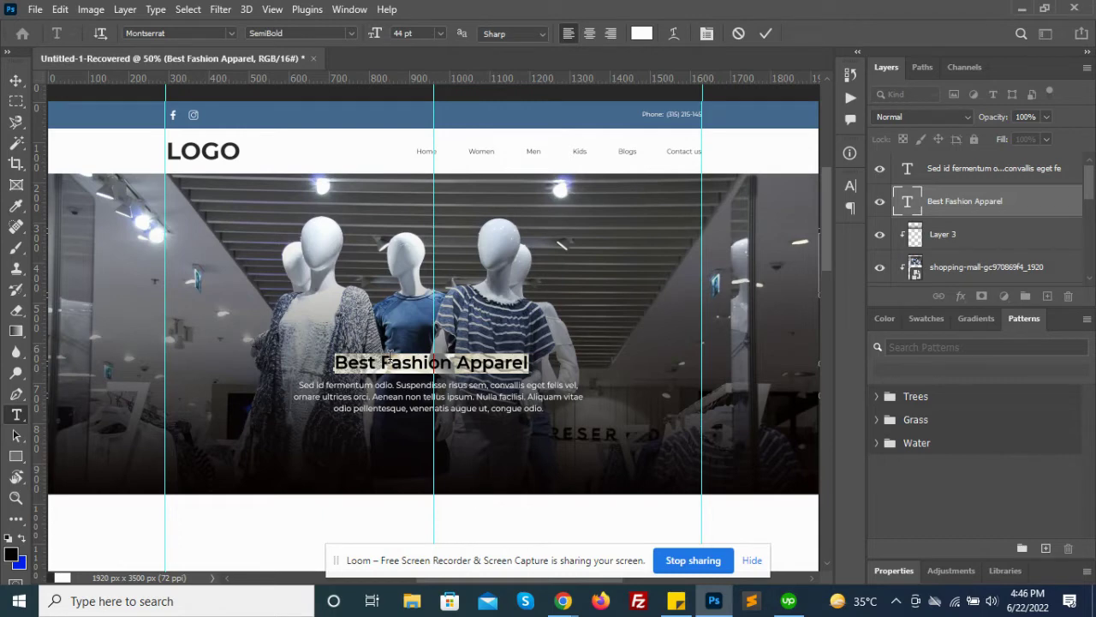
key("ctrl+shift+period")
key("ctrl+shift+period")
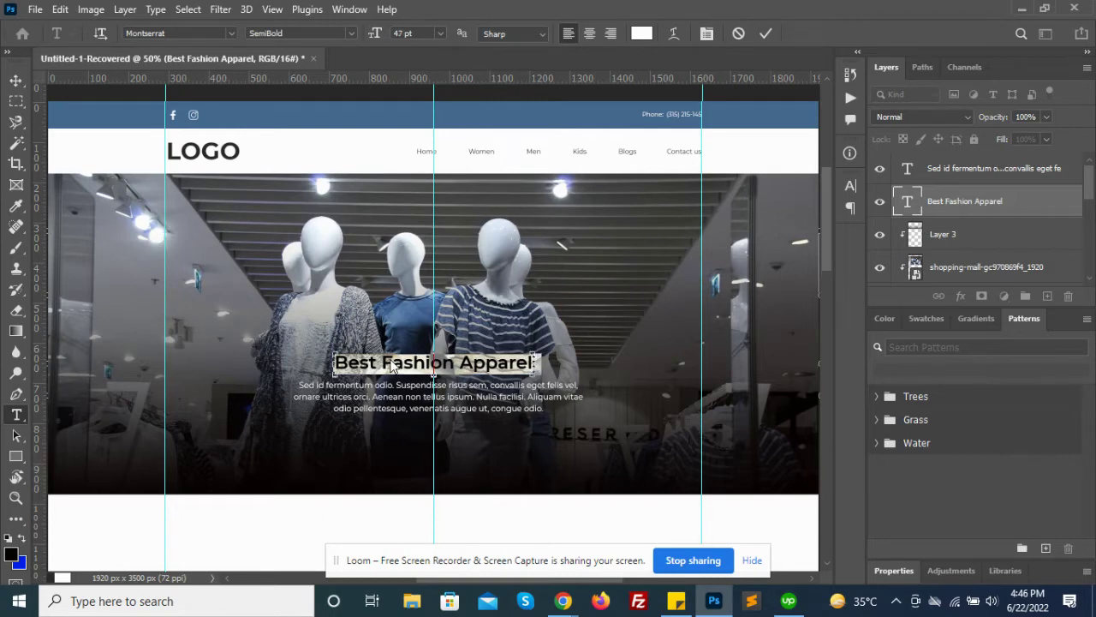
key("ctrl+shift+period")
key("ctrl+shift+period")
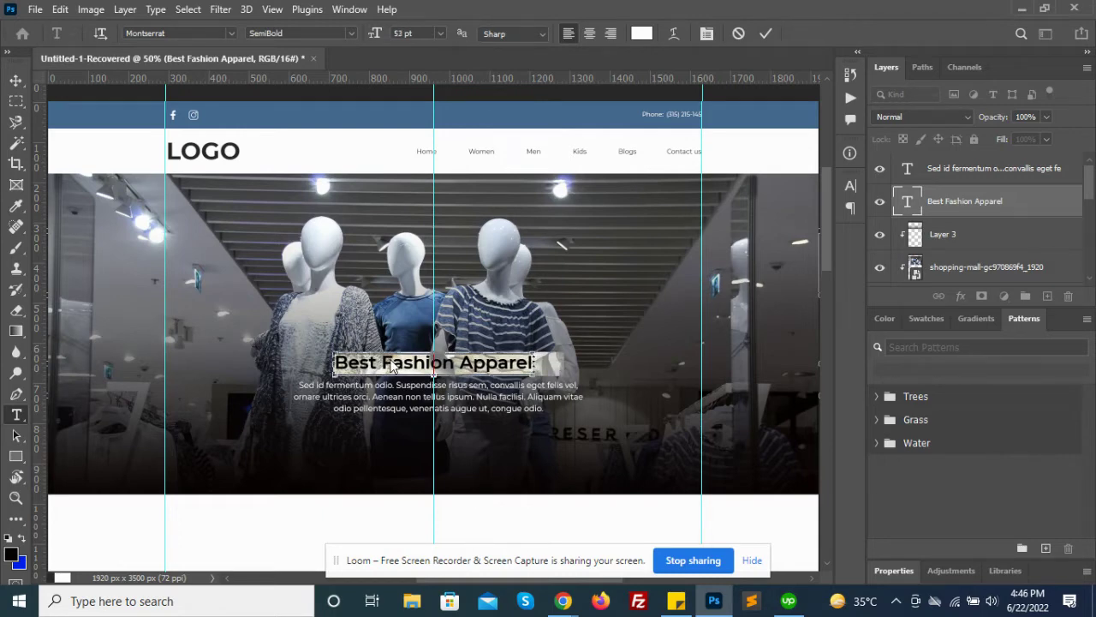
key("ctrl+shift+period")
key("ctrl+shift+period")
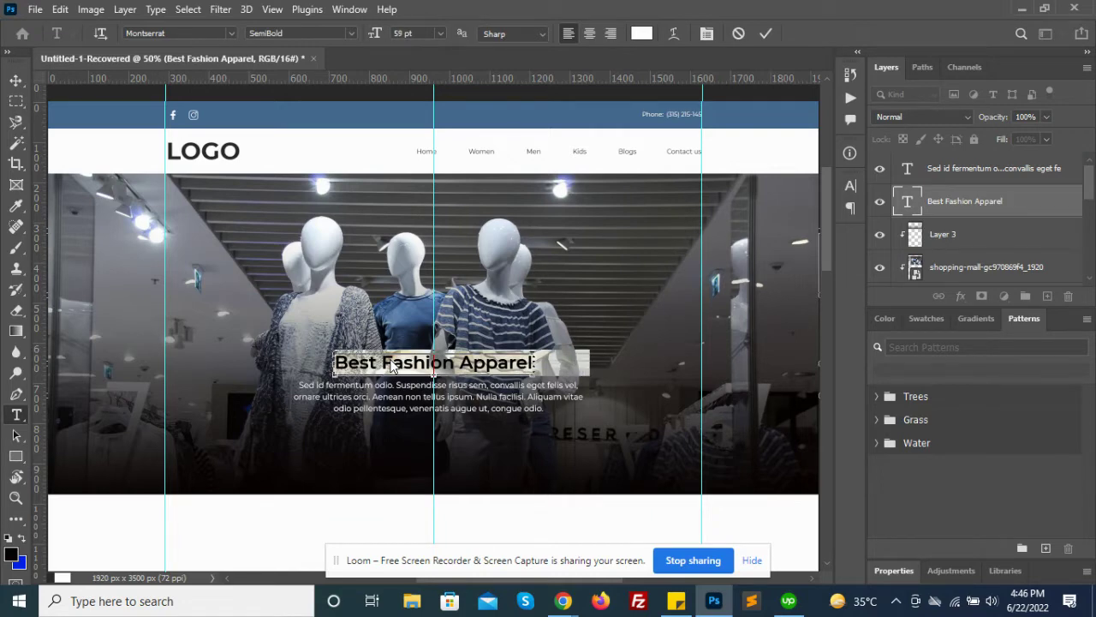
key("ctrl+shift+period")
key("ctrl+shift+period")
key("ctrl+shift+period")
key("ctrl+shift+period")
key("ctrl+shift+period")
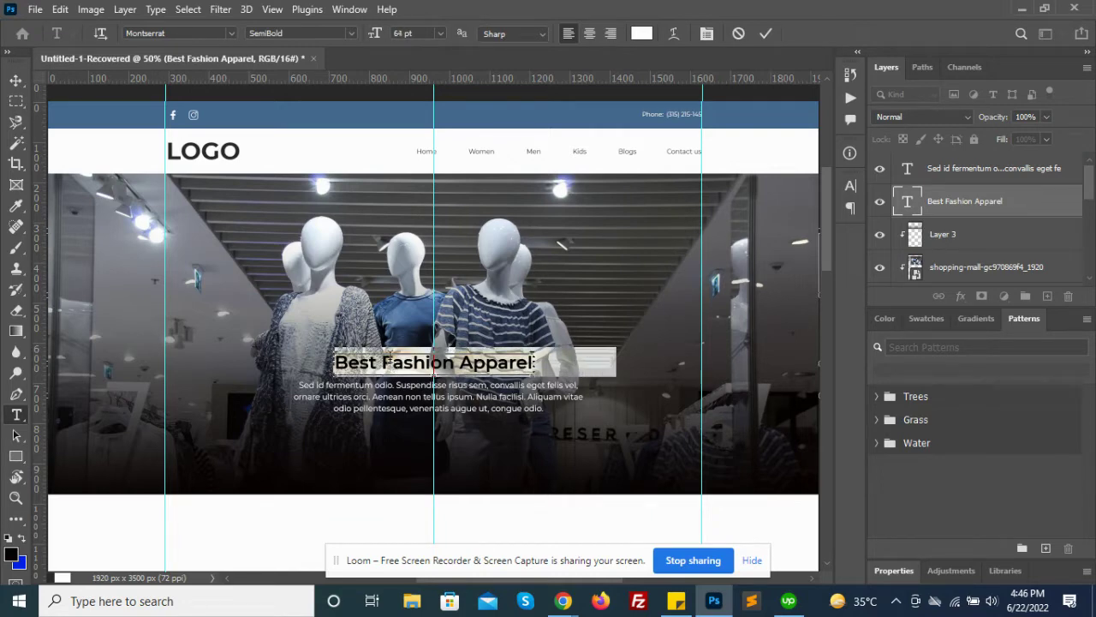
key("ctrl+shift+period")
key("ctrl+shift+period")
key("ctrl+shift+period")
key("ctrl+shift+period")
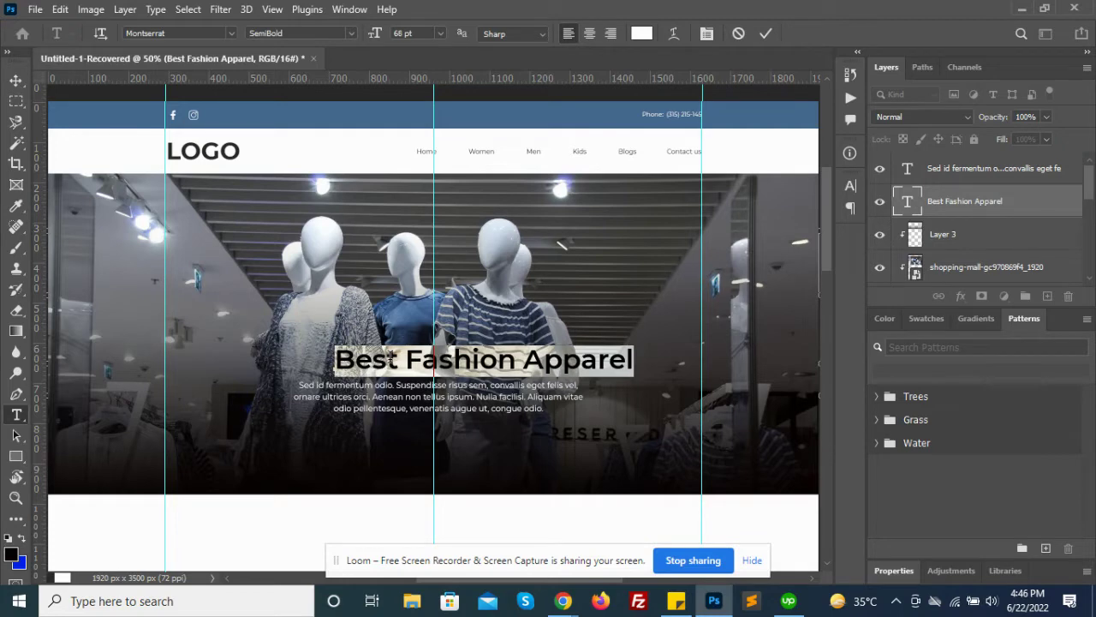
key("ctrl+Return")
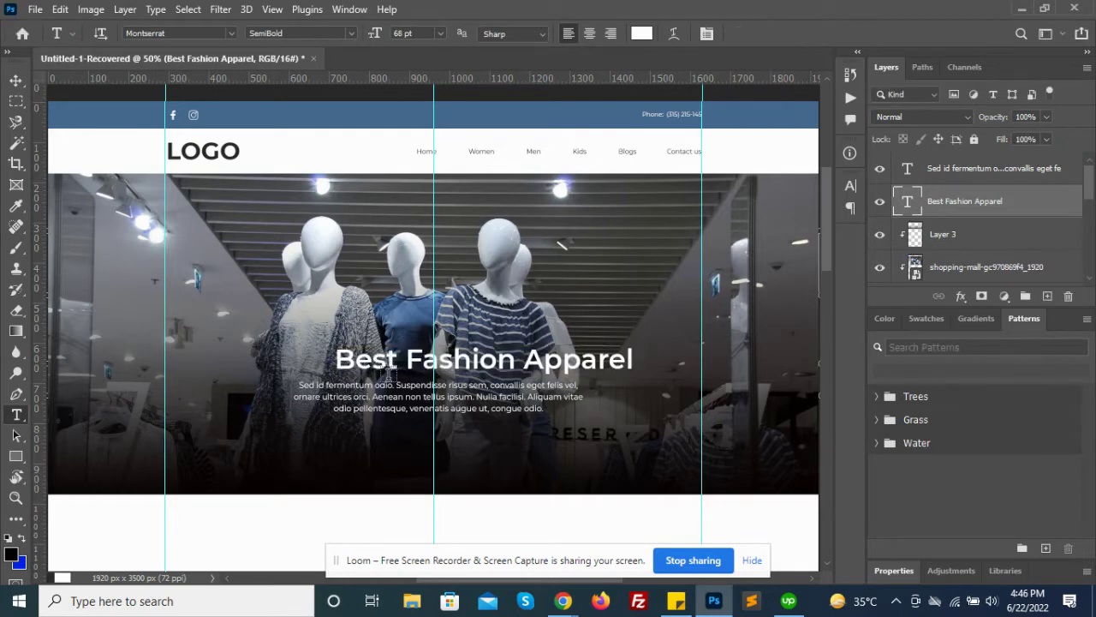
key("ctrl+t")
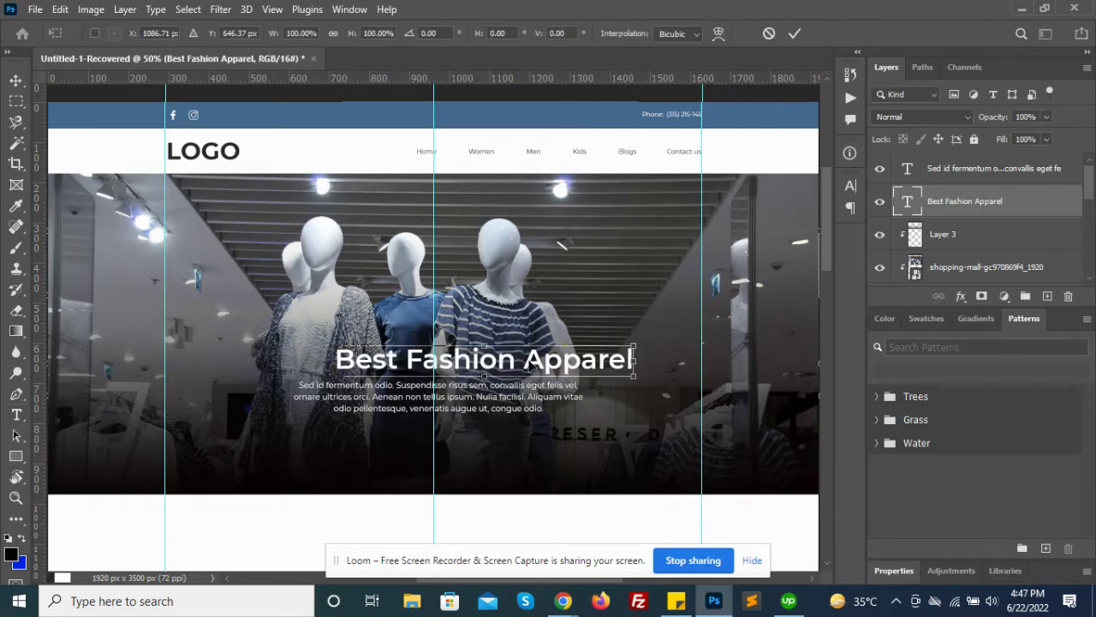
left_click_drag(542, 375, 492, 347)
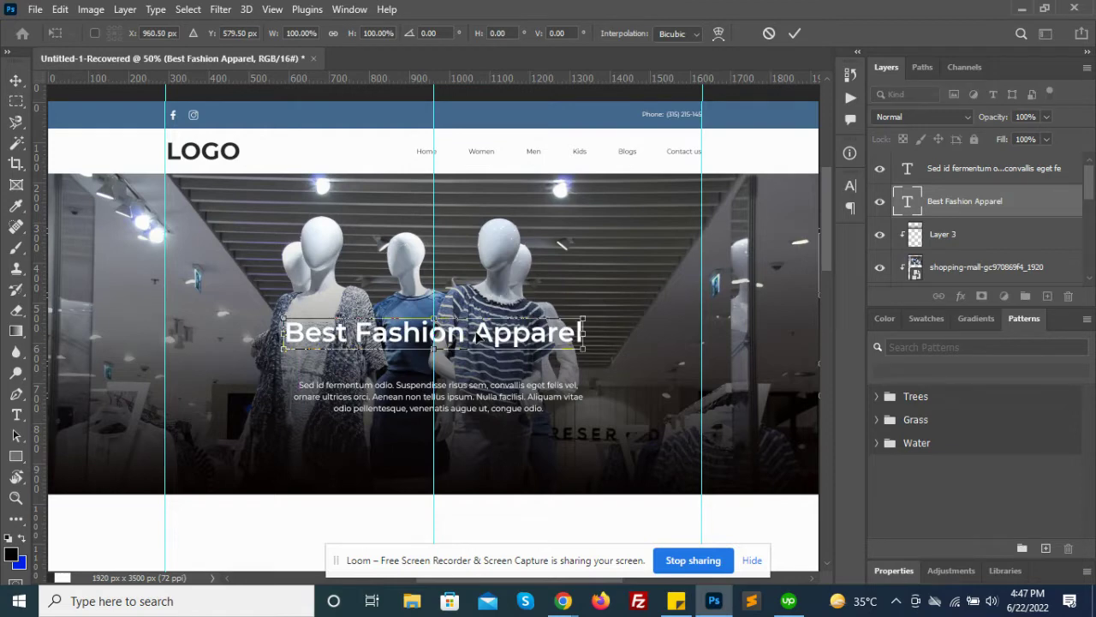
key("Return")
- Delete 'Best' so the heading reads 'Fashion Apparel'
left_click_drag(358, 333, 242, 327)
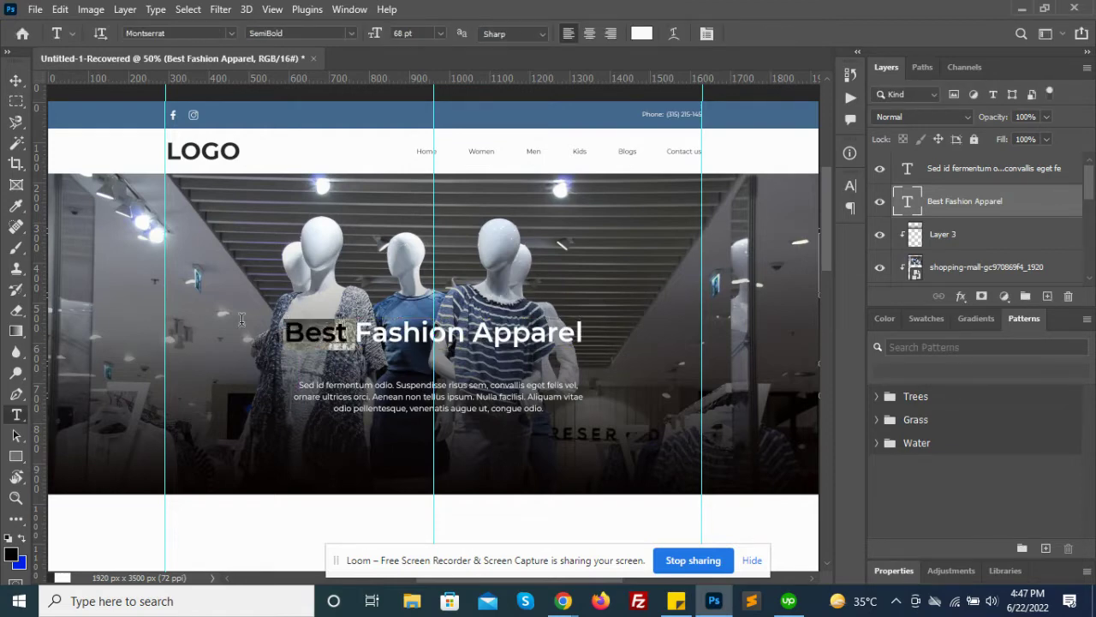
key("BackSpace")
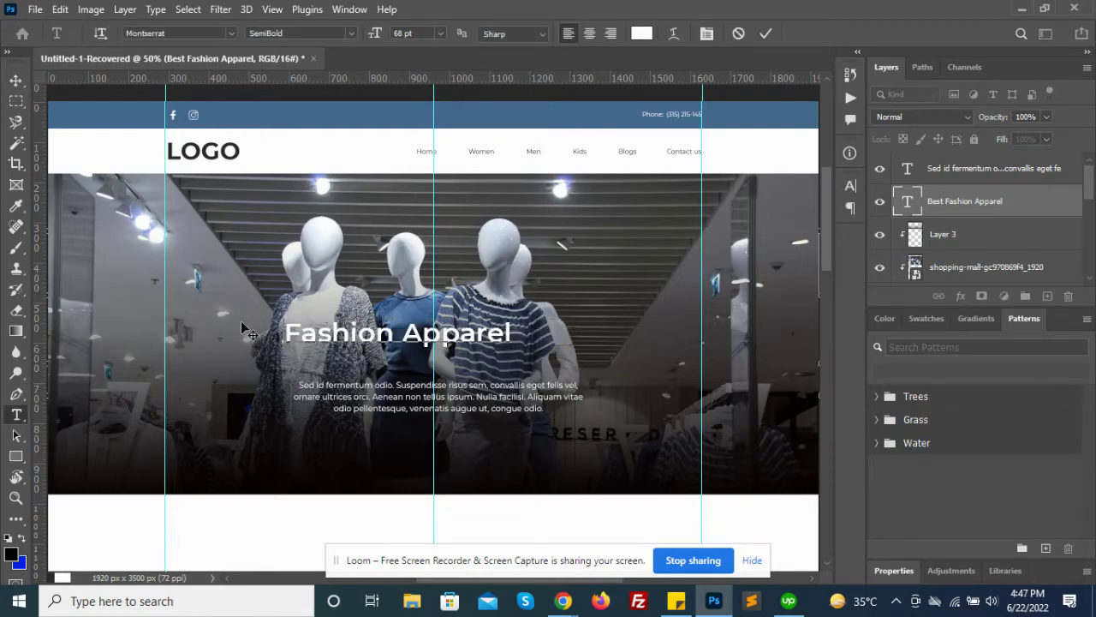
key("ctrl+Return")
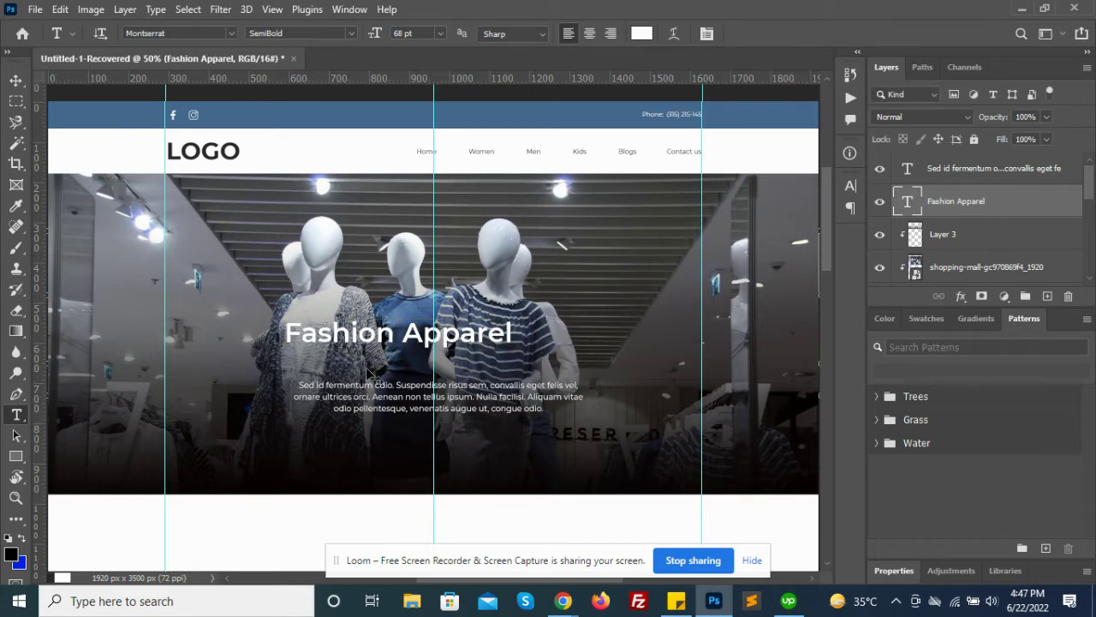
key("ctrl+t")
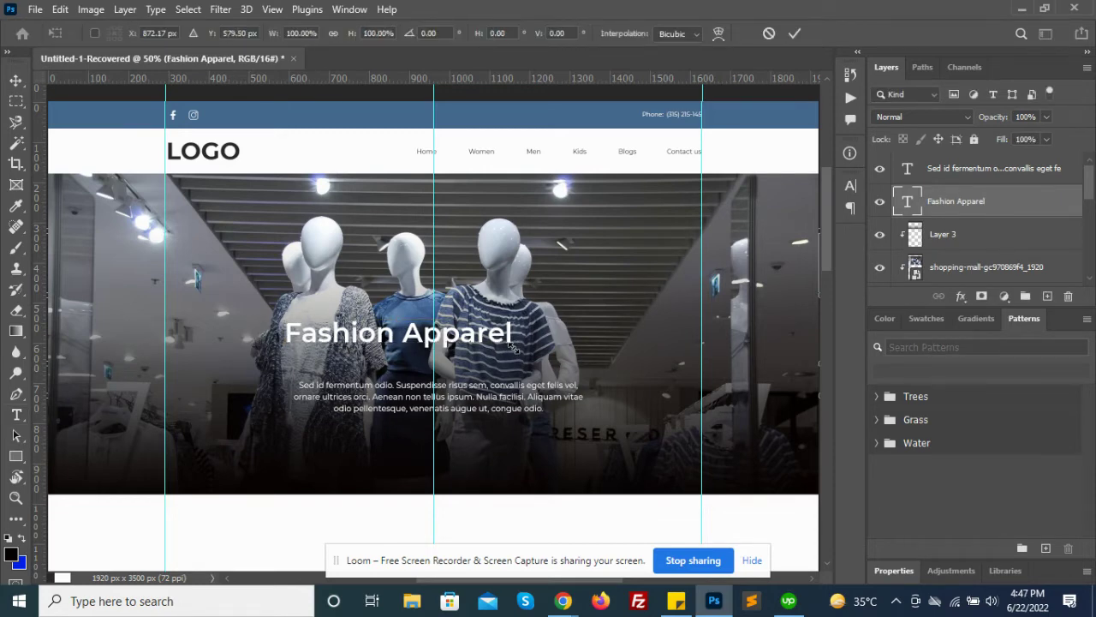
- Scale the heading up to about 119.25 pt and set it to Montserrat Bold
left_click_drag(511, 347, 599, 387)
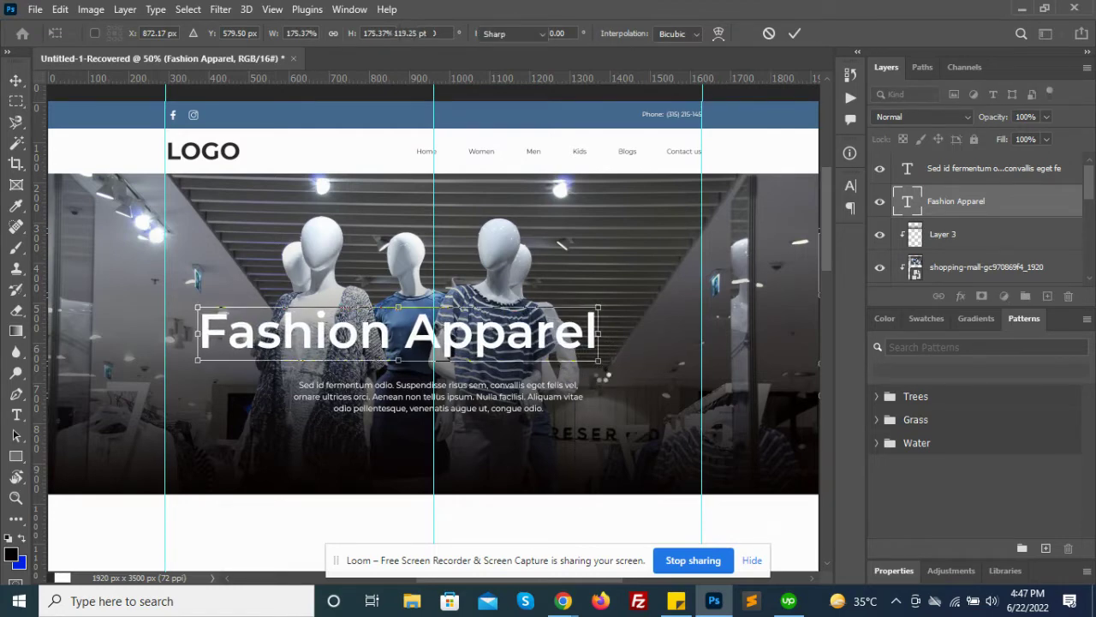
key("Return")
left_click(490, 335)
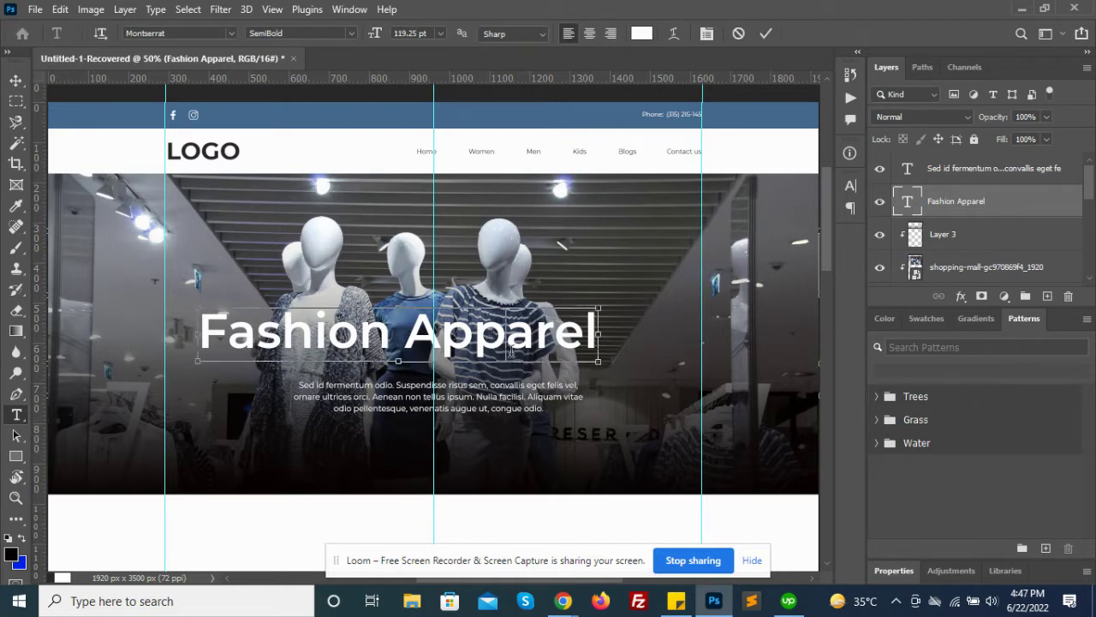
key("ctrl+a")
left_click(351, 33)
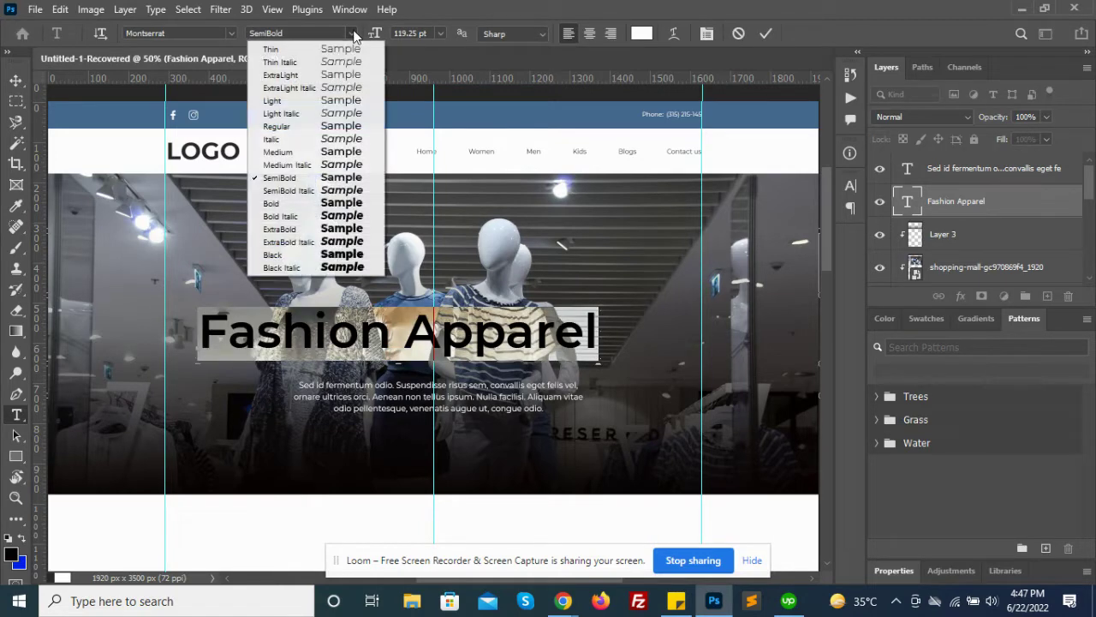
left_click(289, 204)
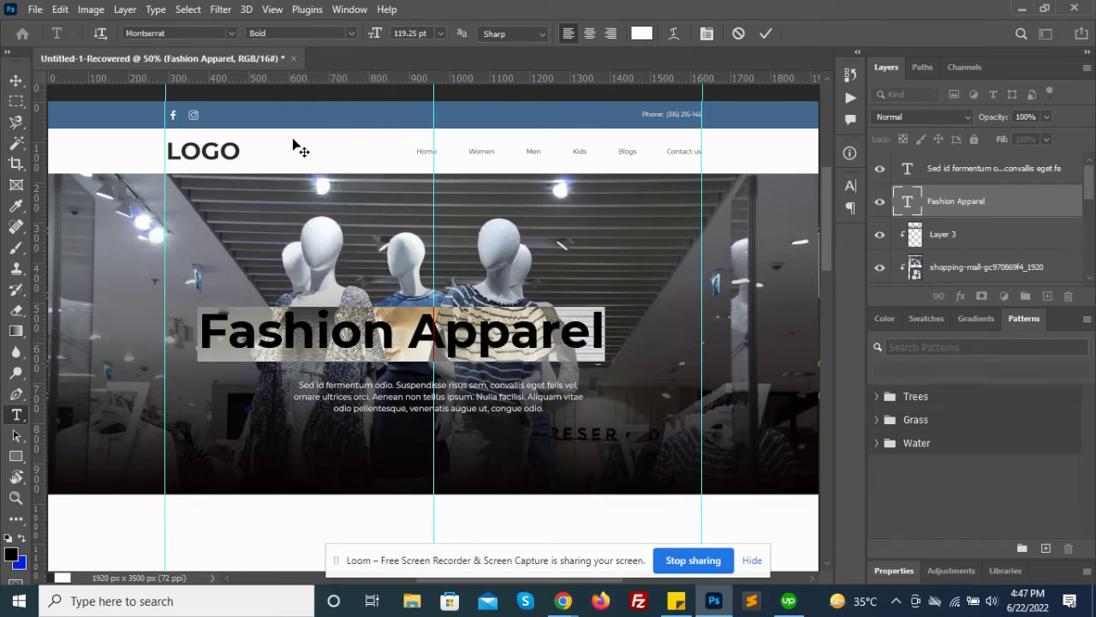
- Try all caps, Black and ExtraBold on the heading, then settle back on Bold
left_click(706, 32)
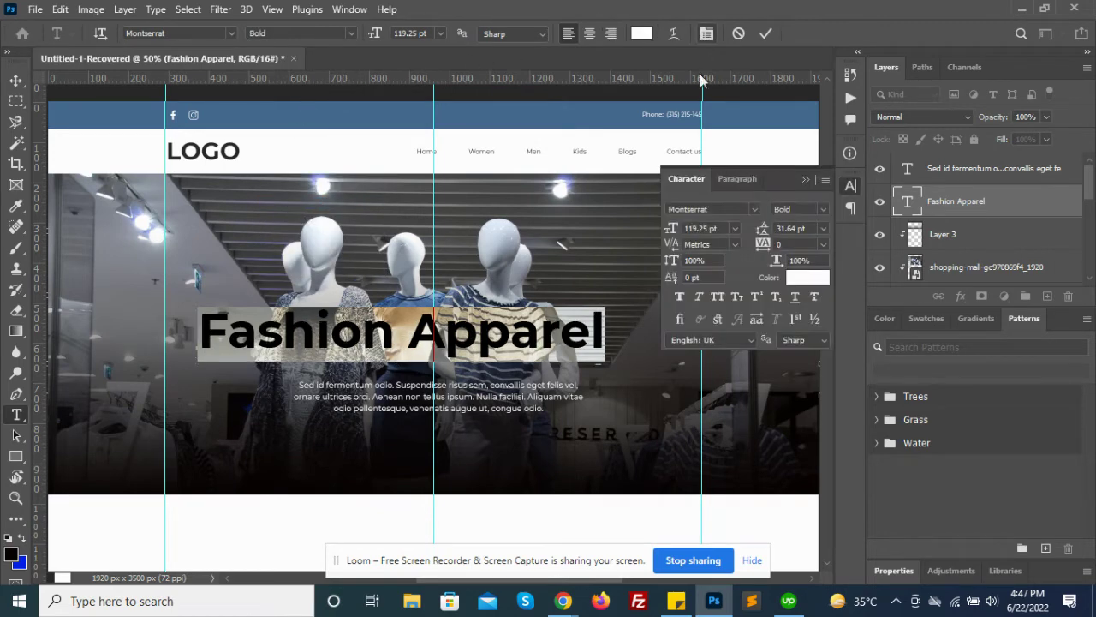
left_click(717, 297)
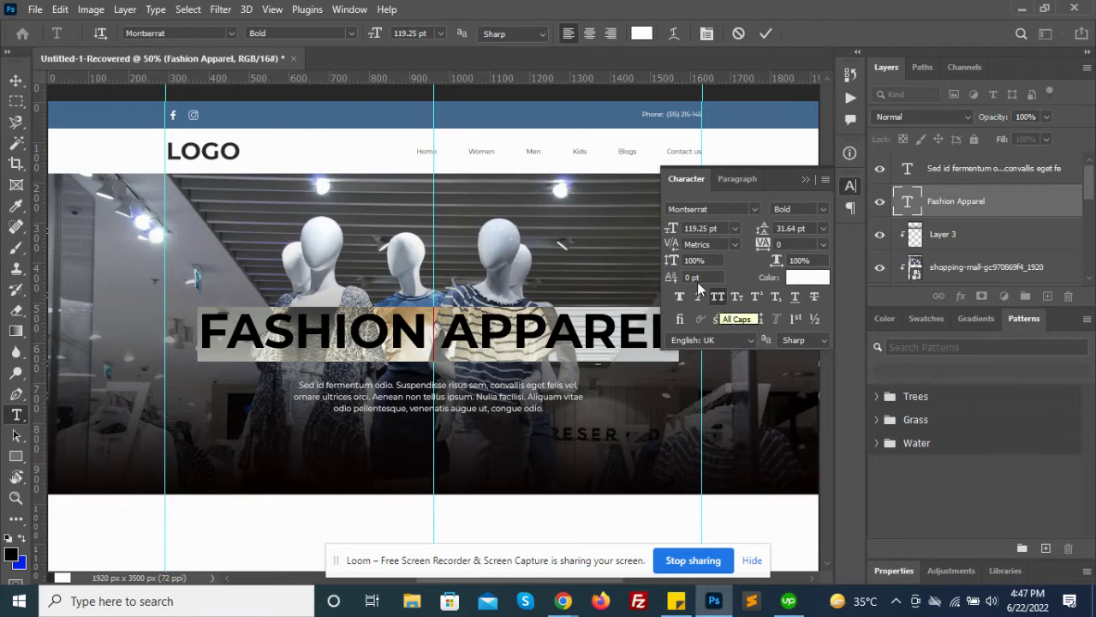
left_click(718, 297)
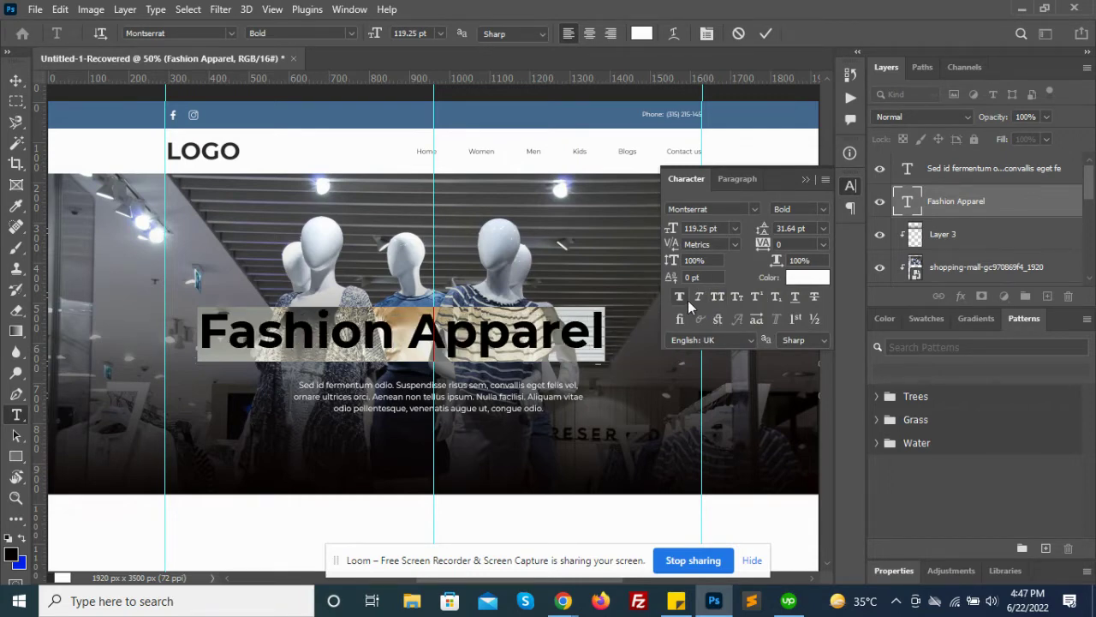
left_click(351, 33)
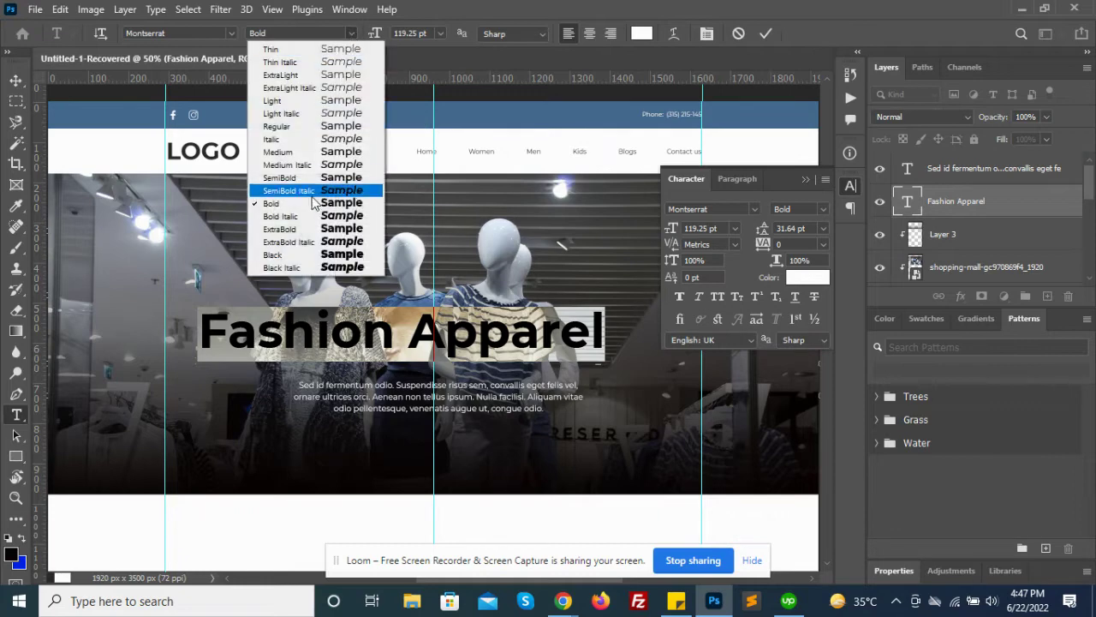
left_click(289, 261)
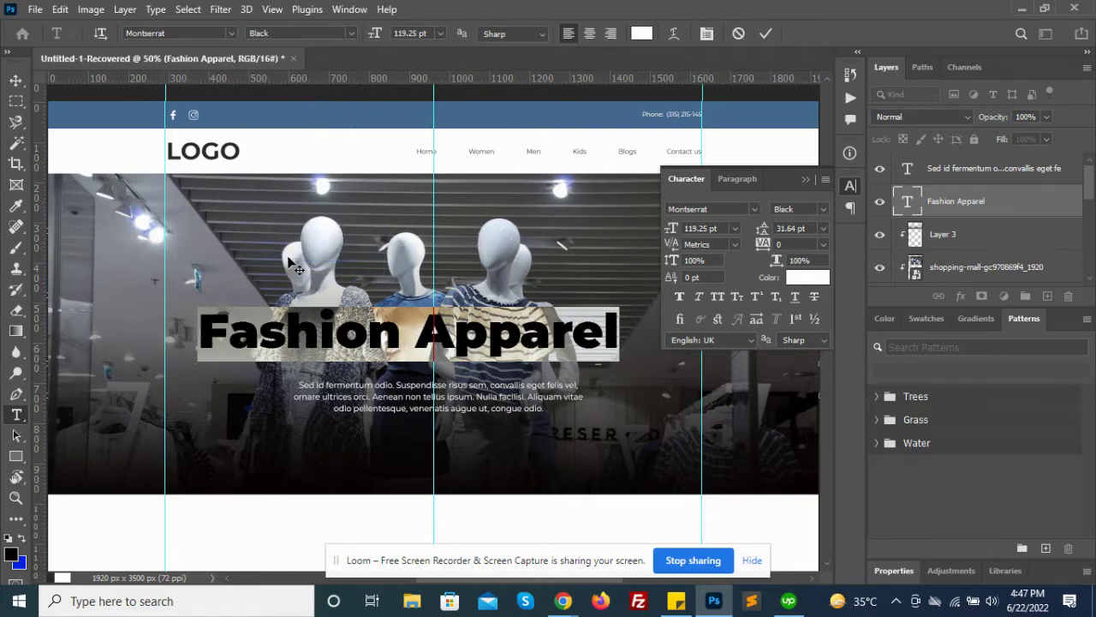
left_click(349, 33)
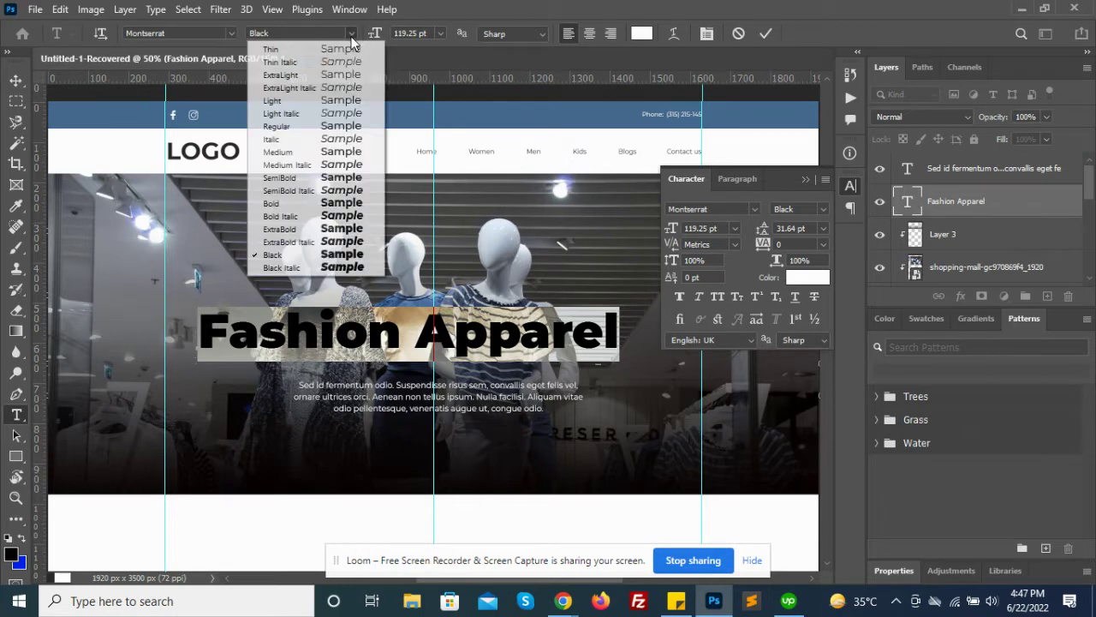
left_click(295, 230)
right_click(295, 230)
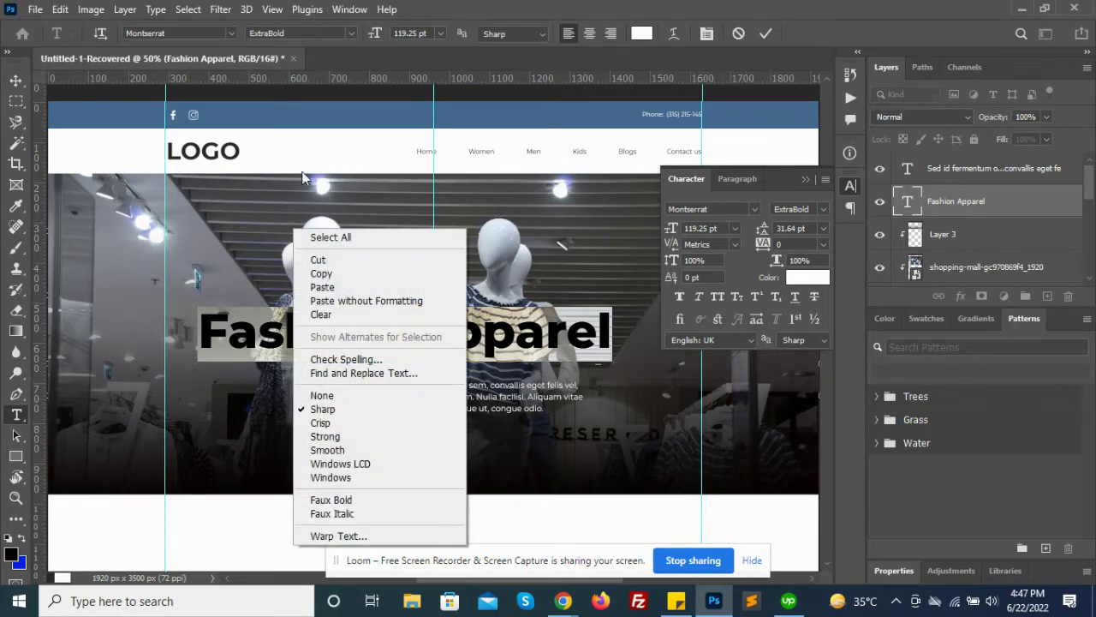
left_click(352, 33)
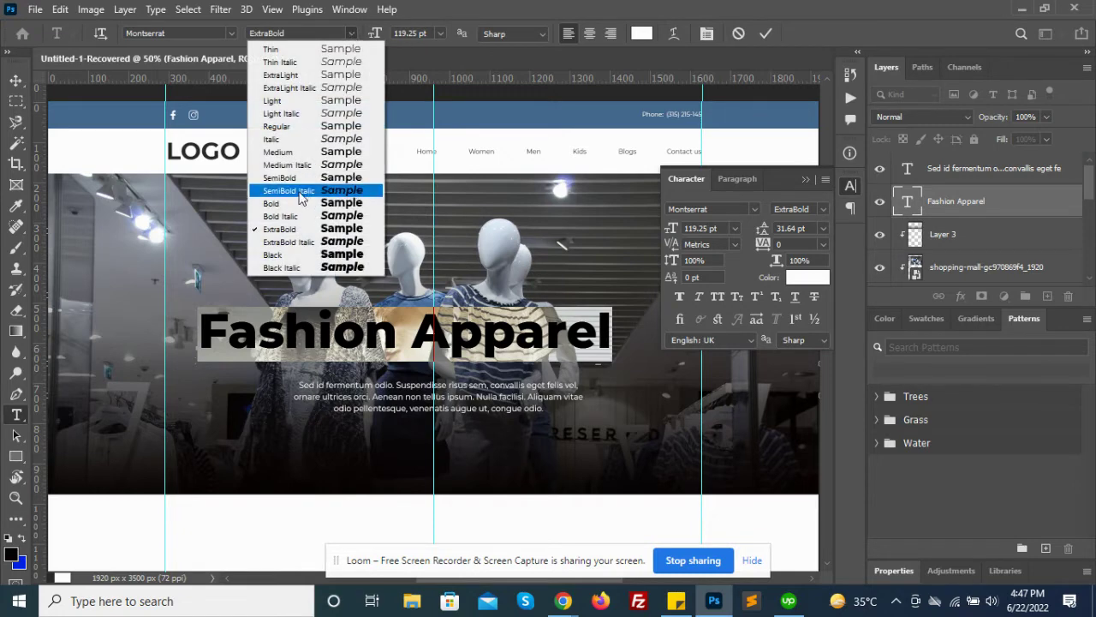
left_click(292, 203)
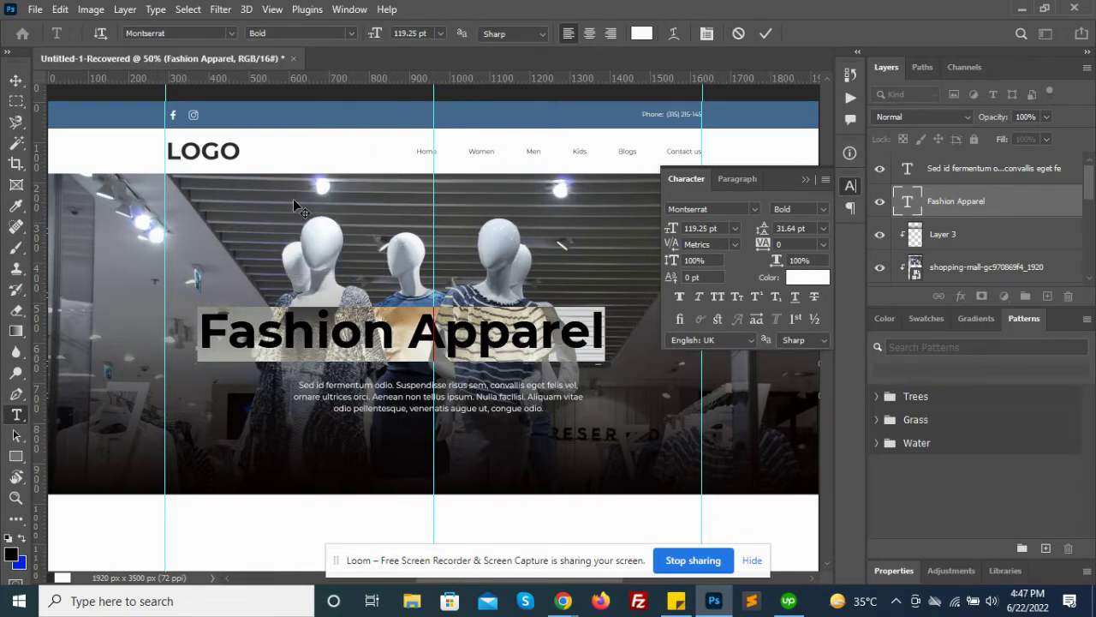
left_click(293, 201)
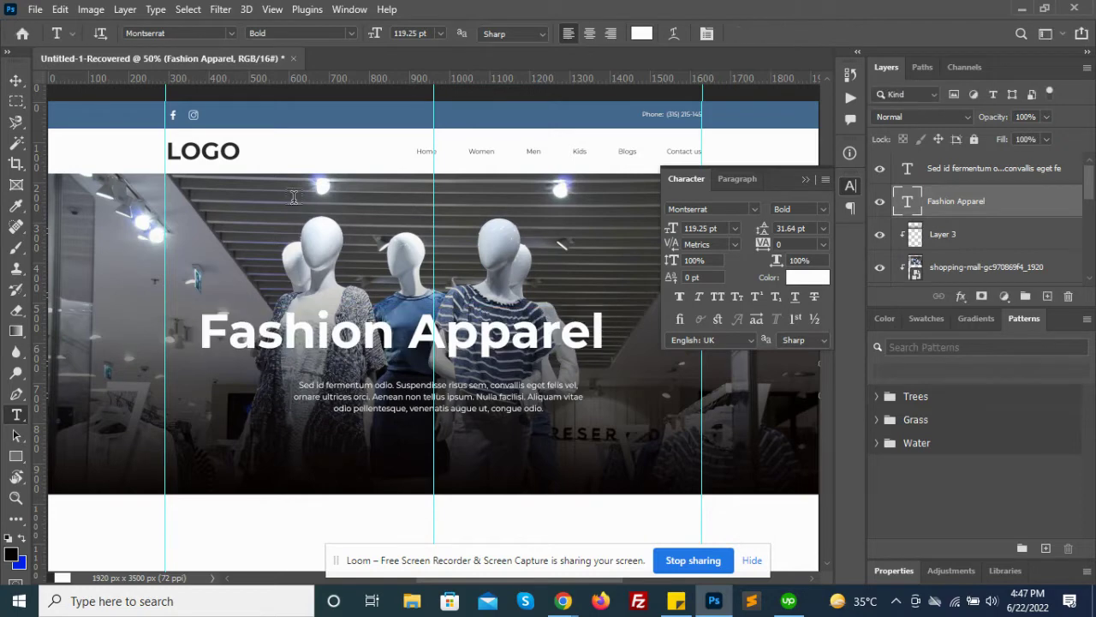
- Centre the heading over the hero photo and nudge the paragraph down slightly
key("v")
left_click_drag(419, 348, 465, 358)
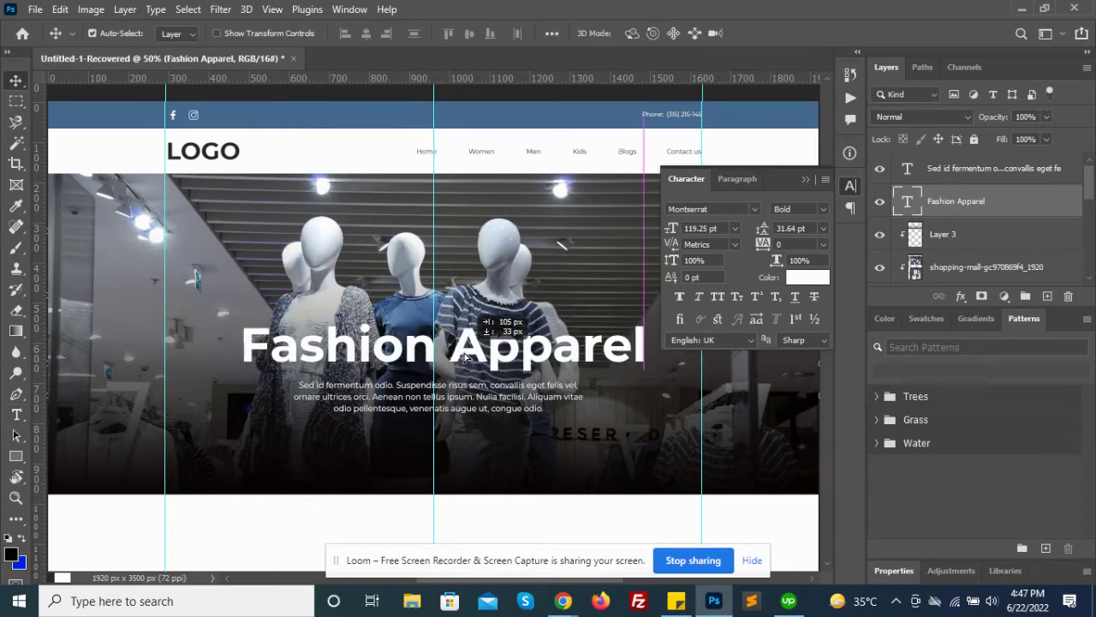
left_click_drag(465, 358, 472, 362)
key("z")
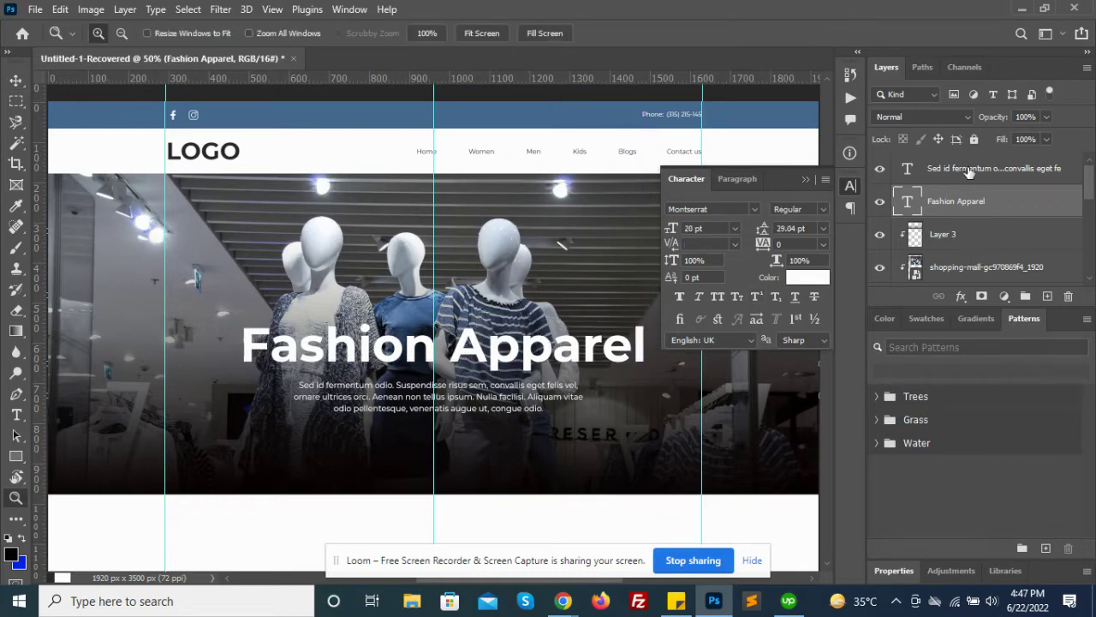
left_click(969, 172)
key("v")
key("shift+Down")
- Increase the paragraph's line spacing to 33.04 pt and nudge it back up
key("t")
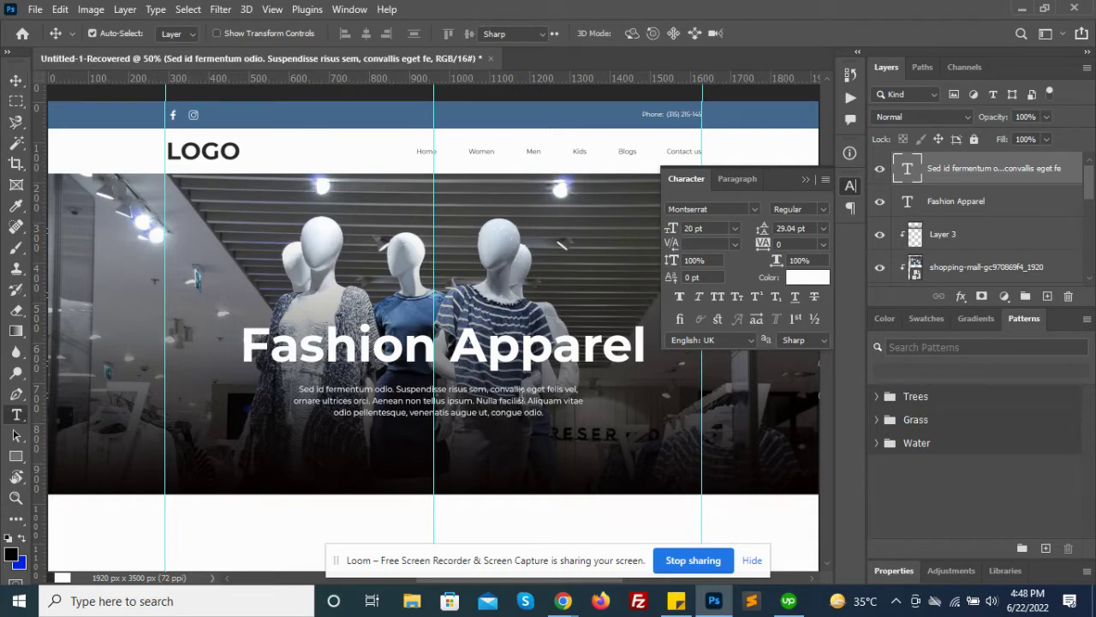
left_click(523, 402)
key("ctrl+a")
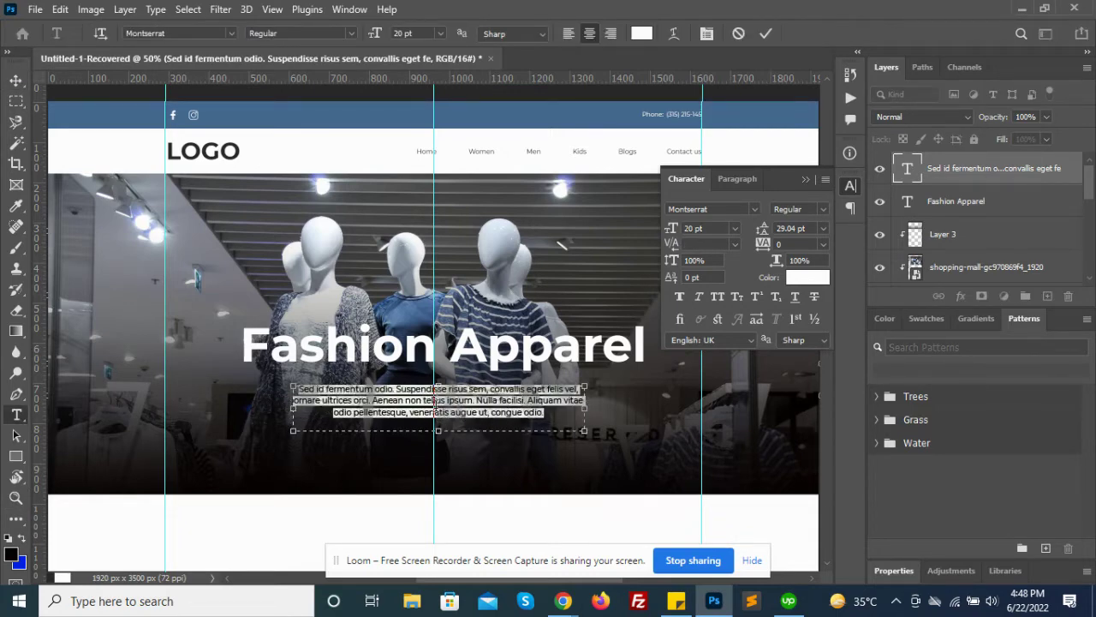
key("alt+Down")
key("alt+Down")
key("alt+Down")
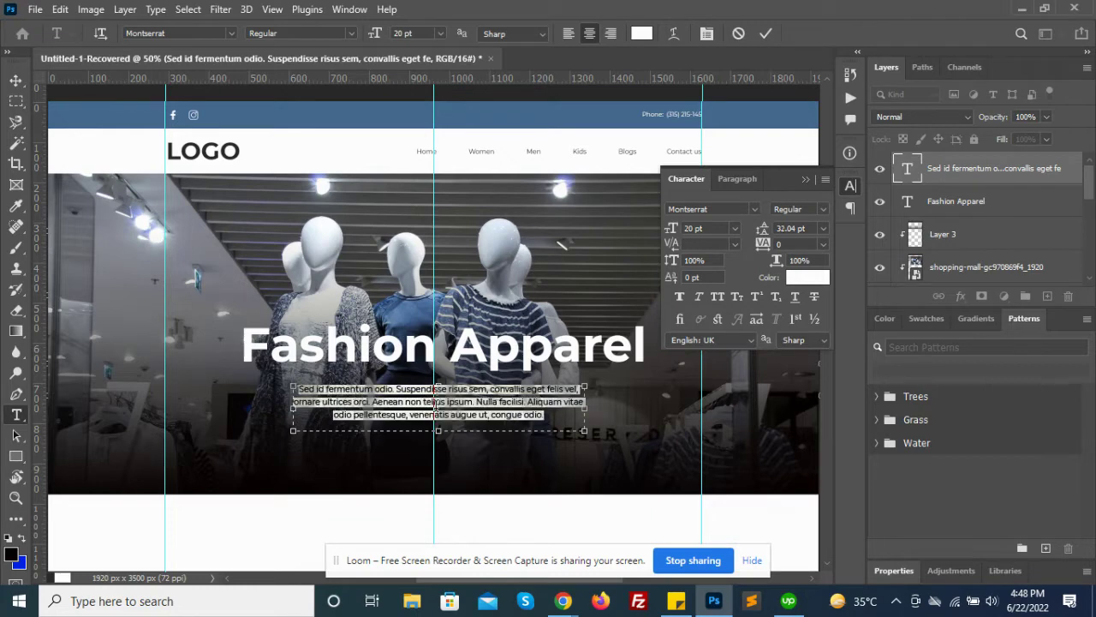
key("ctrl+Return")
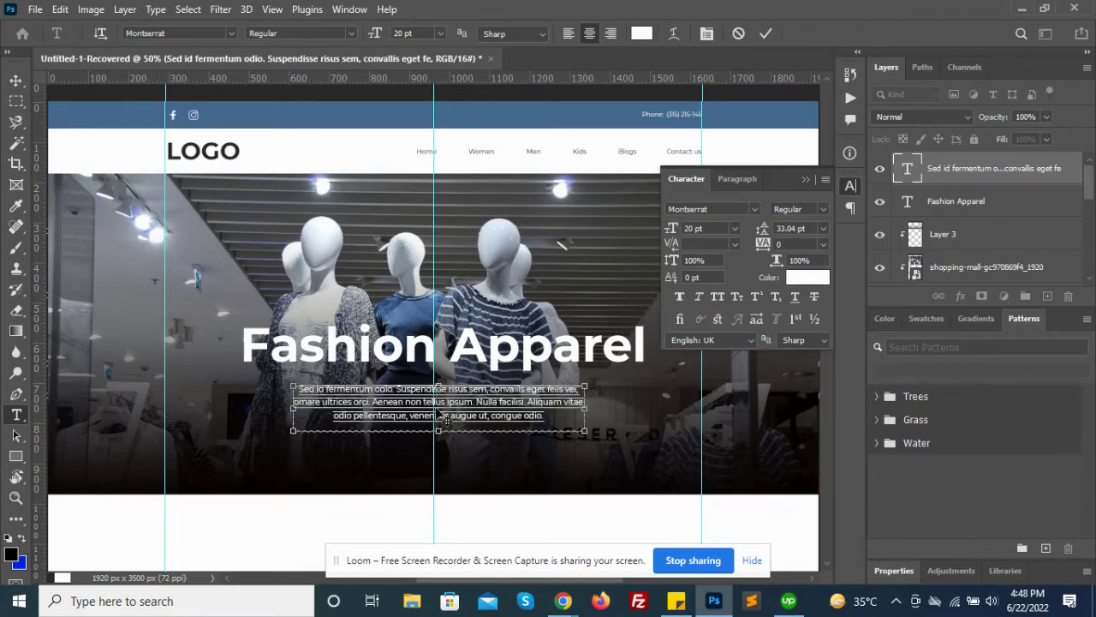
key("z")
key("v")
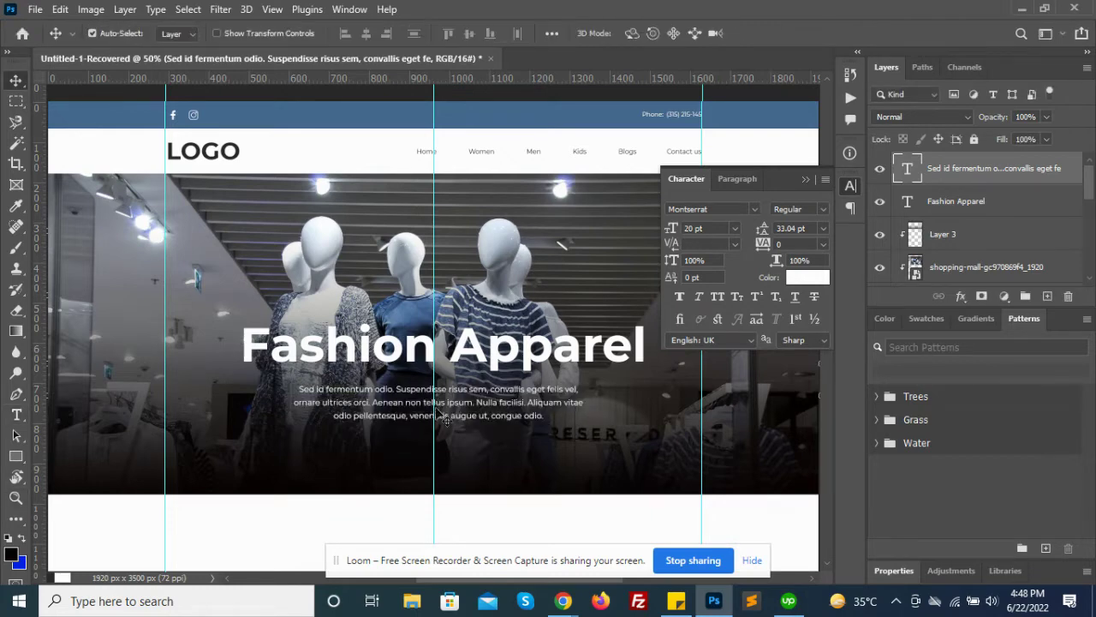
key("shift+Up")
key("shift+Up")
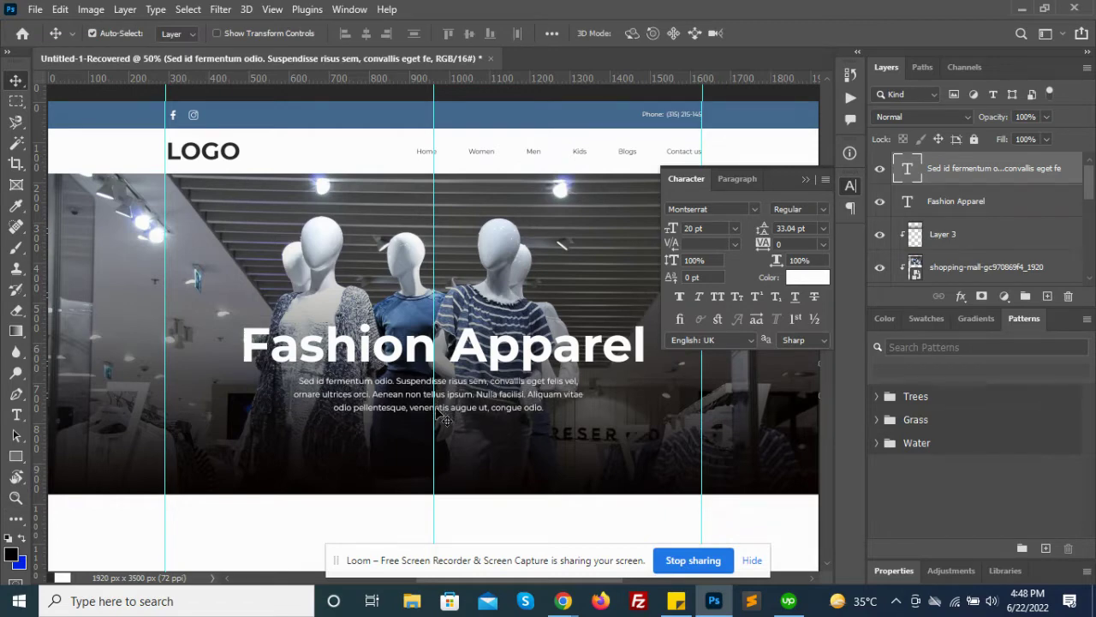
key("z")
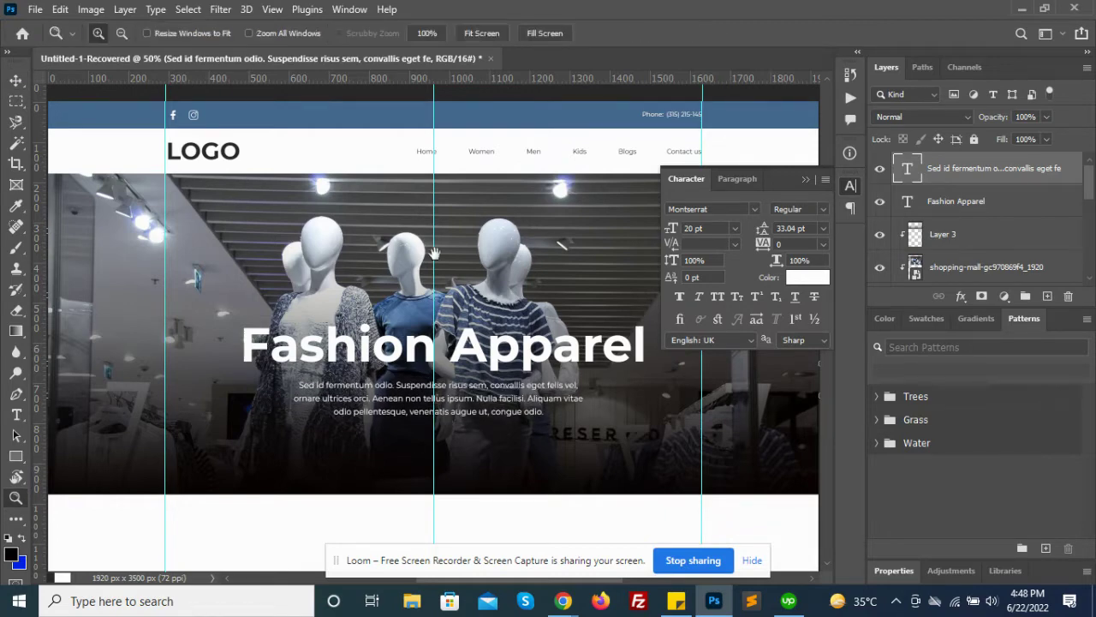
mouse_move(435, 254)
left_mouse_down()
mouse_move(450, 284)
mouse_move(400, 257)
left_mouse_up()
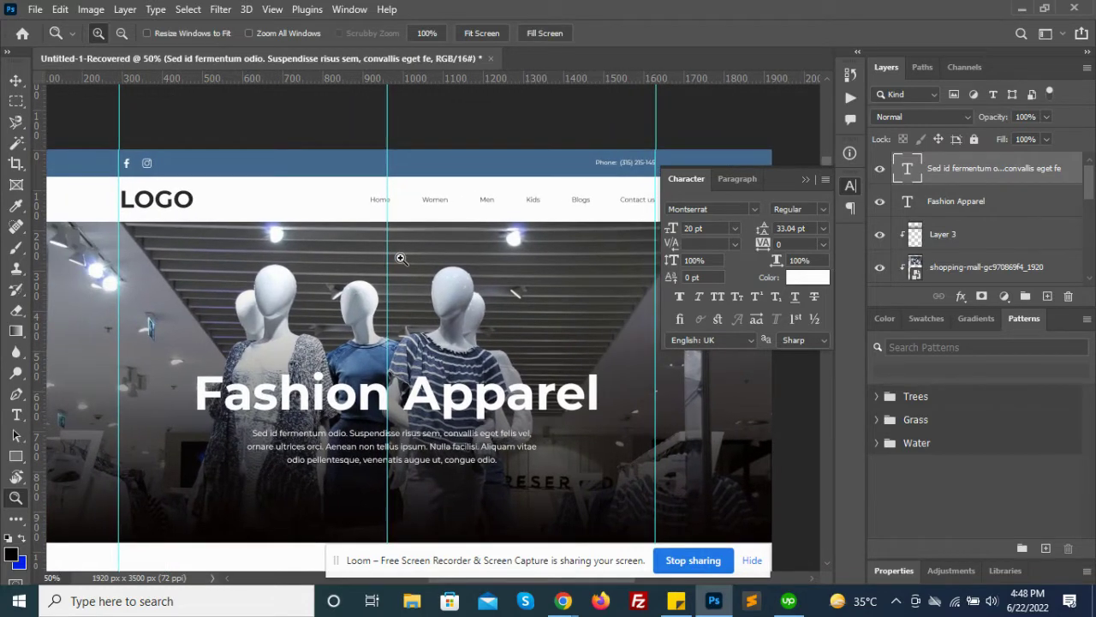
scroll(381, 244, "down", 1)
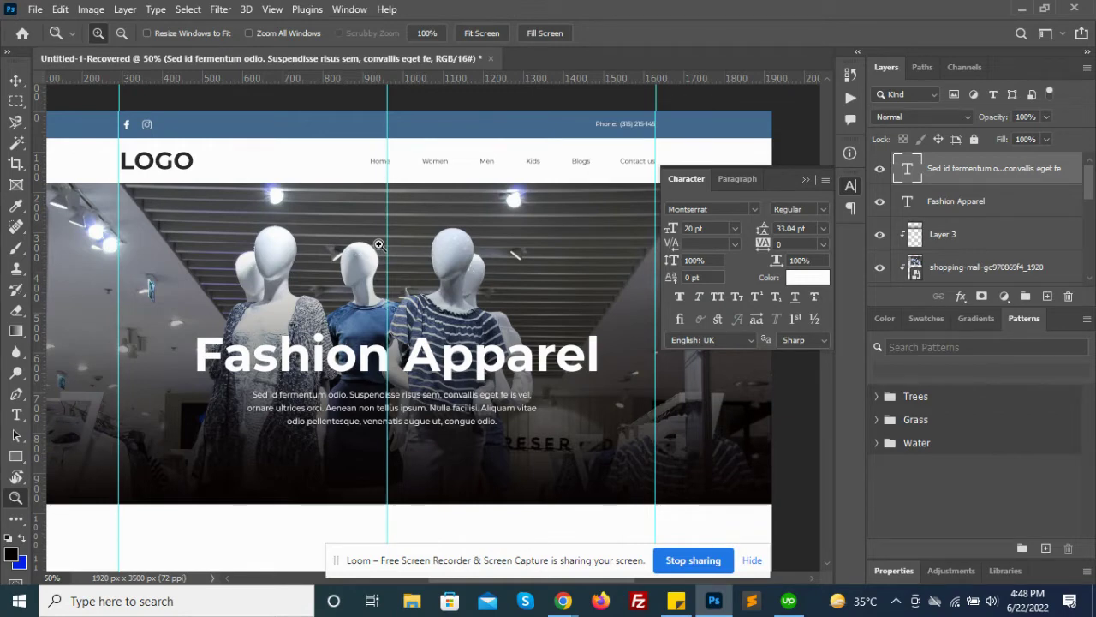
key("t")
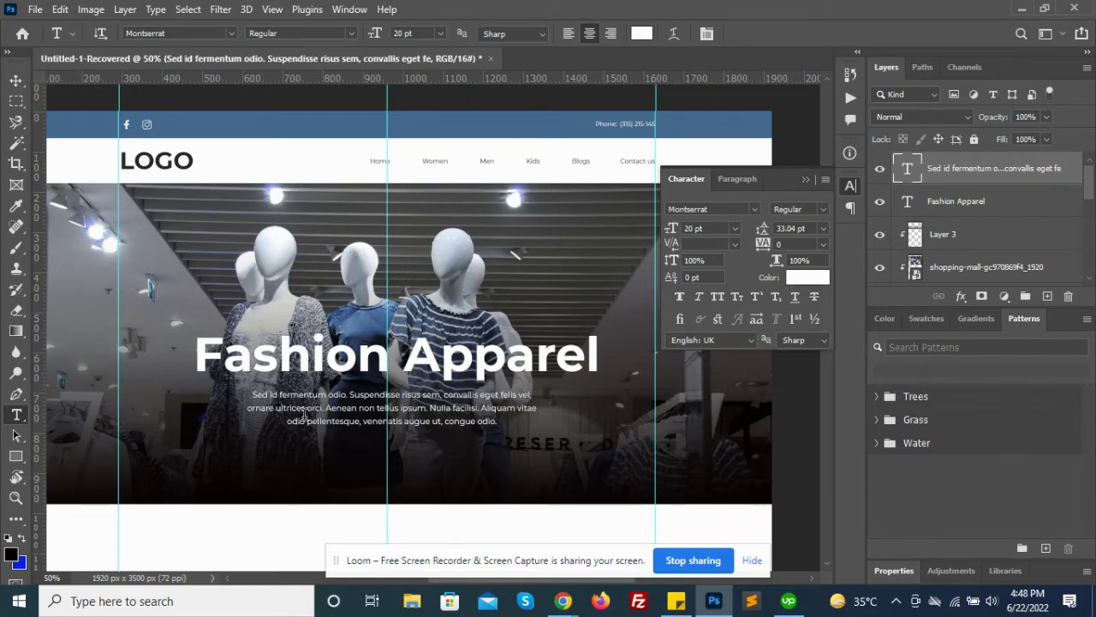
- Draw a roughly 198×56 px rectangle below the paragraph
left_click(16, 455)
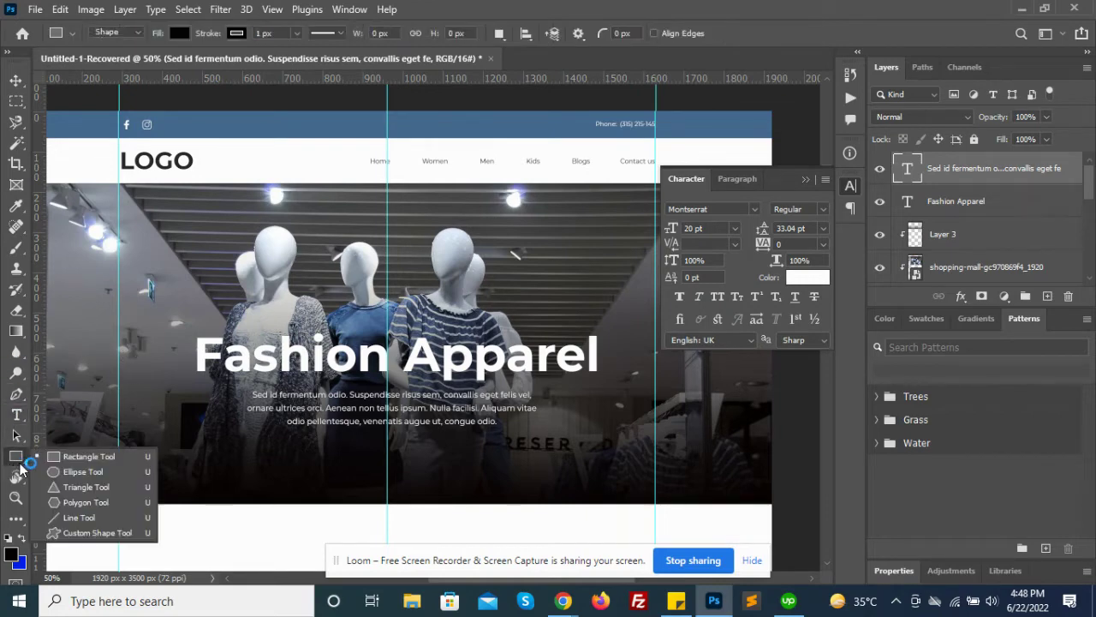
left_click(81, 455)
left_click_drag(279, 434, 385, 458)
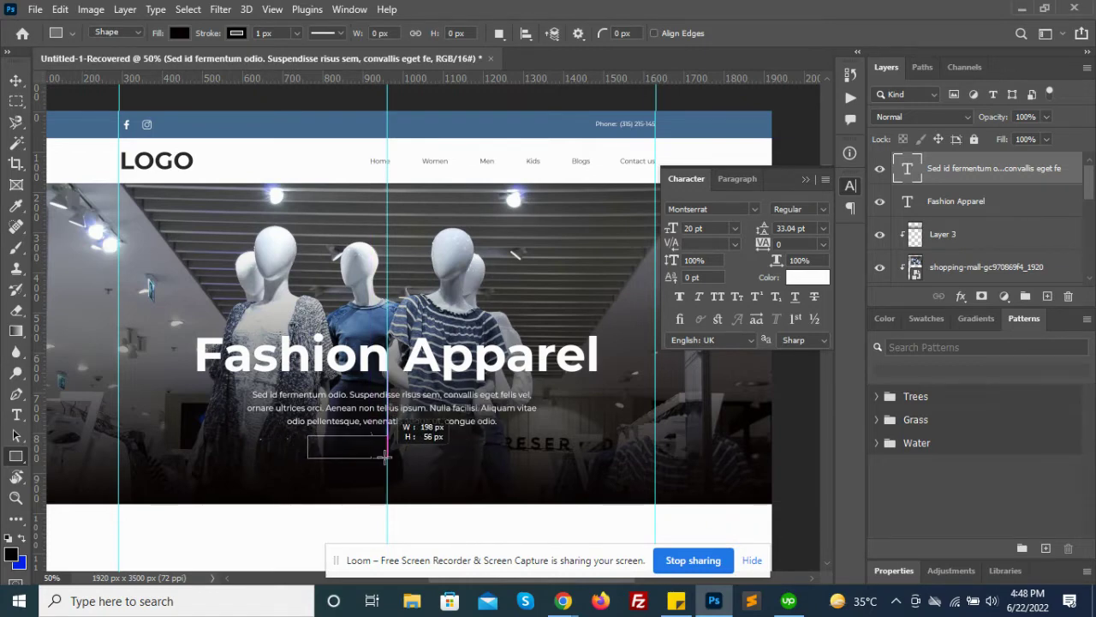
left_click_drag(385, 457, 384, 456)
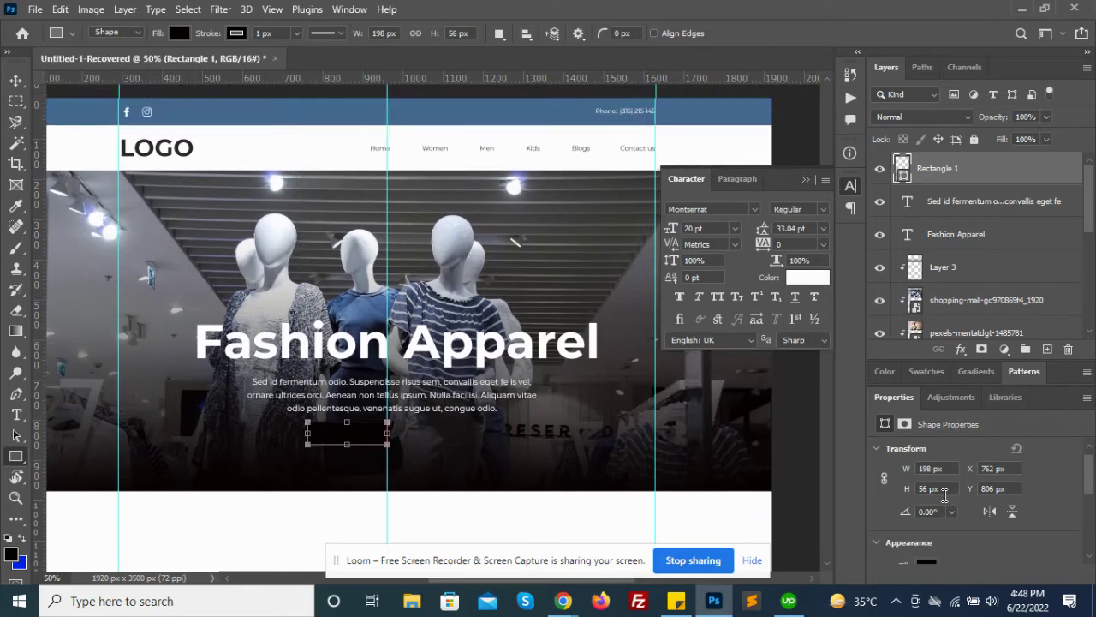
scroll(945, 495, "down", 3)
- Remove the rectangle's stroke and fill it with the header bar's blue #456990
left_click(927, 488)
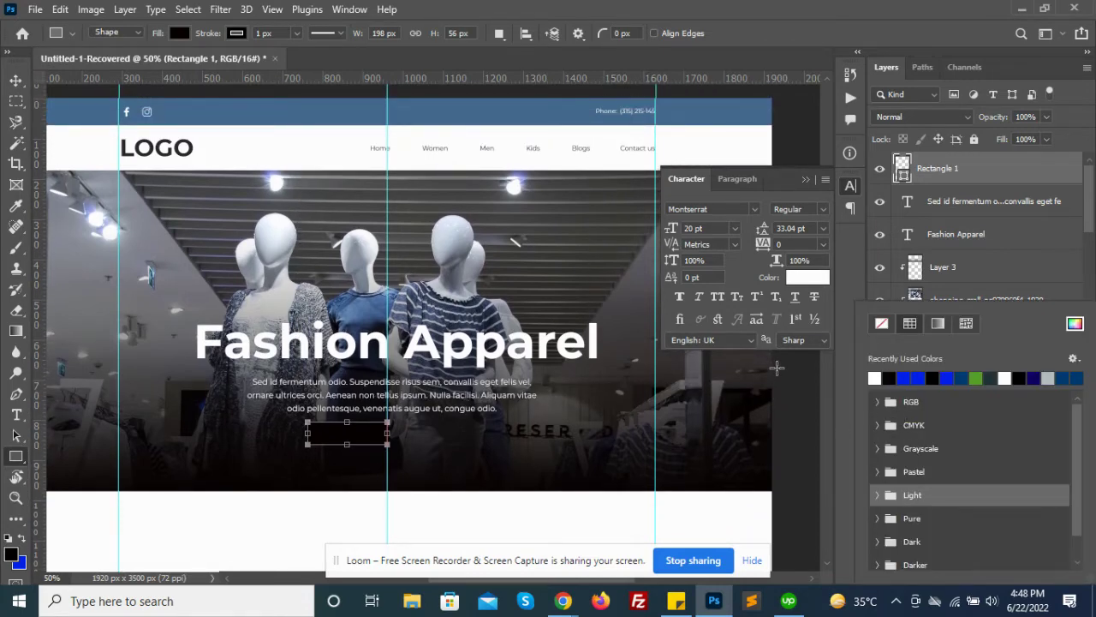
left_click(776, 368)
left_click(921, 511)
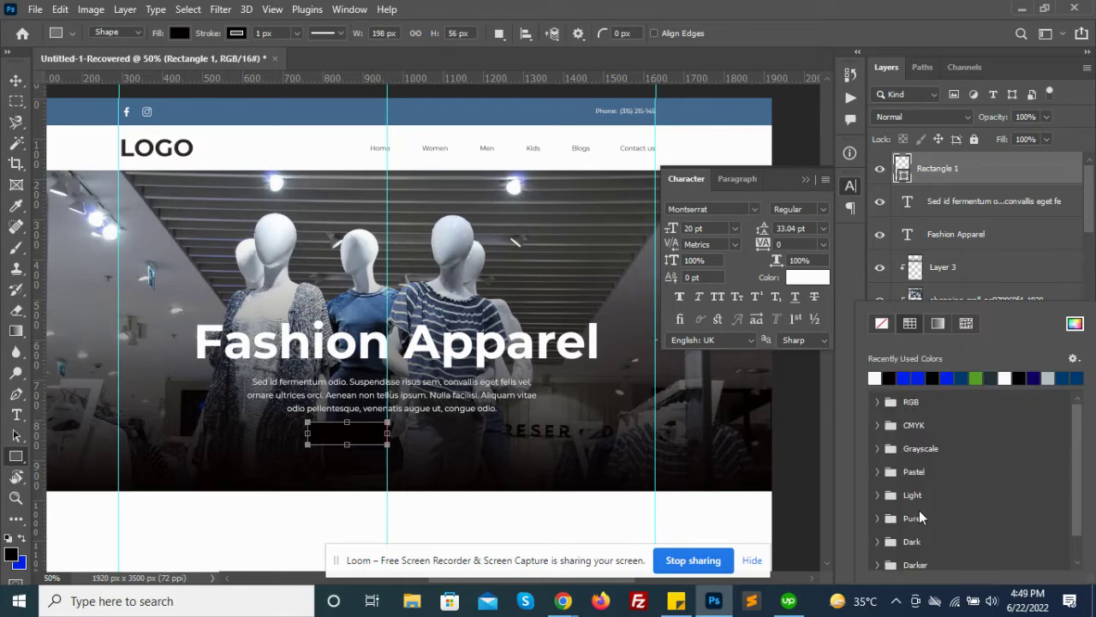
left_click(882, 324)
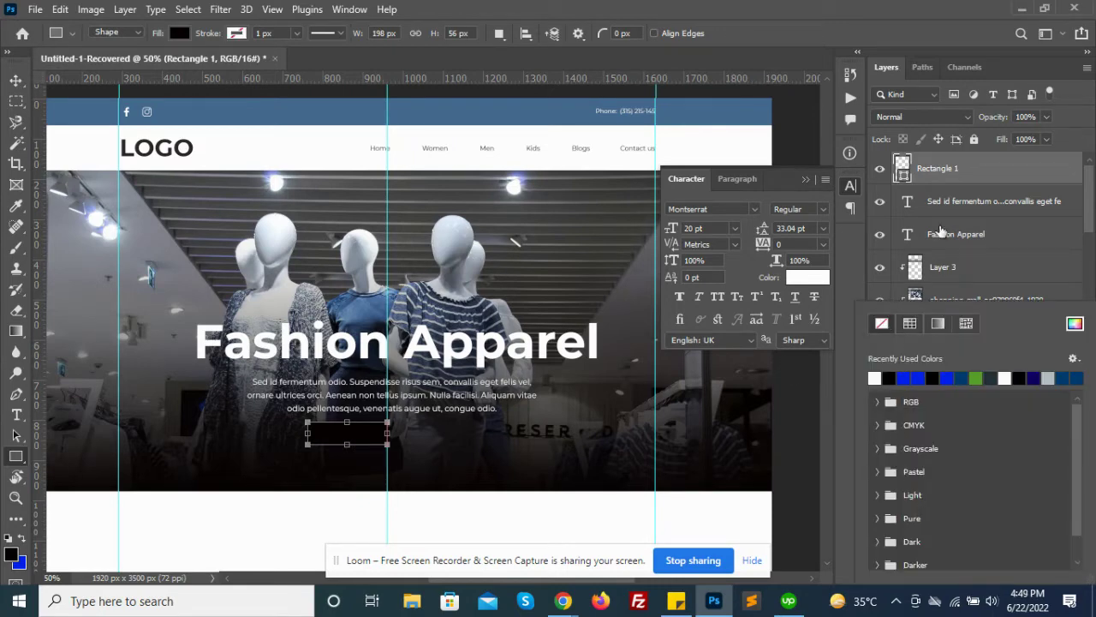
left_click(903, 171)
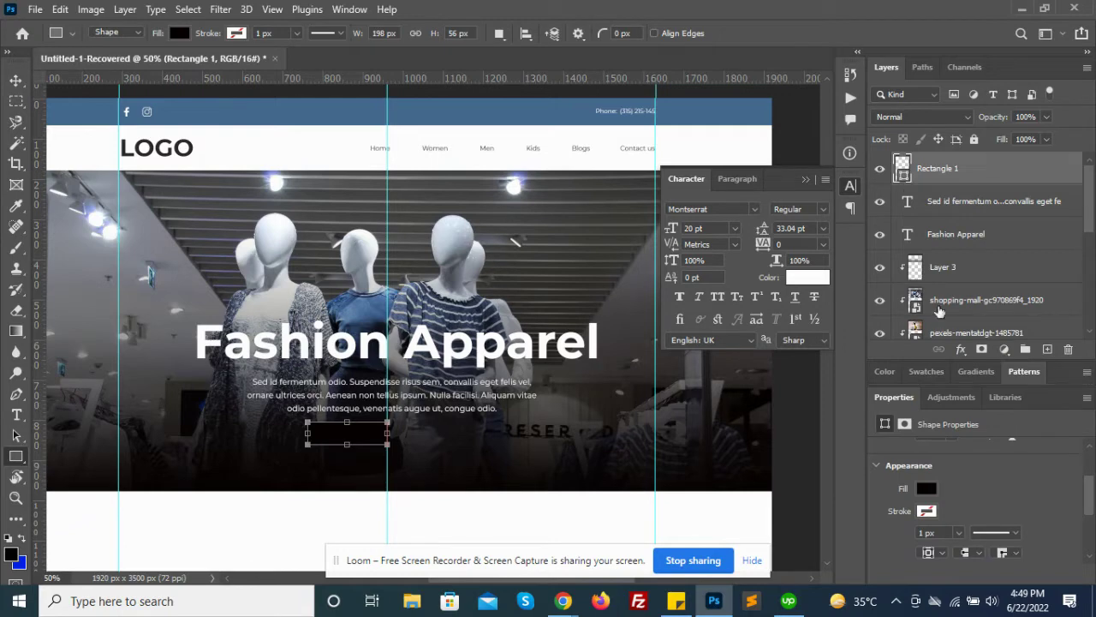
double_click(903, 171)
left_click(458, 115)
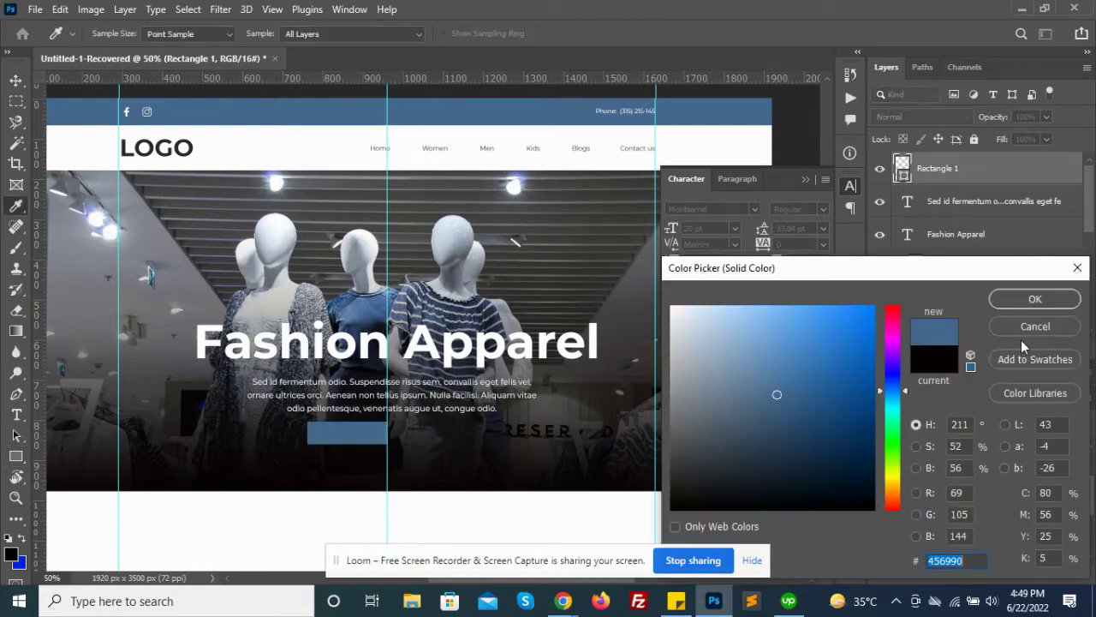
left_click(1033, 297)
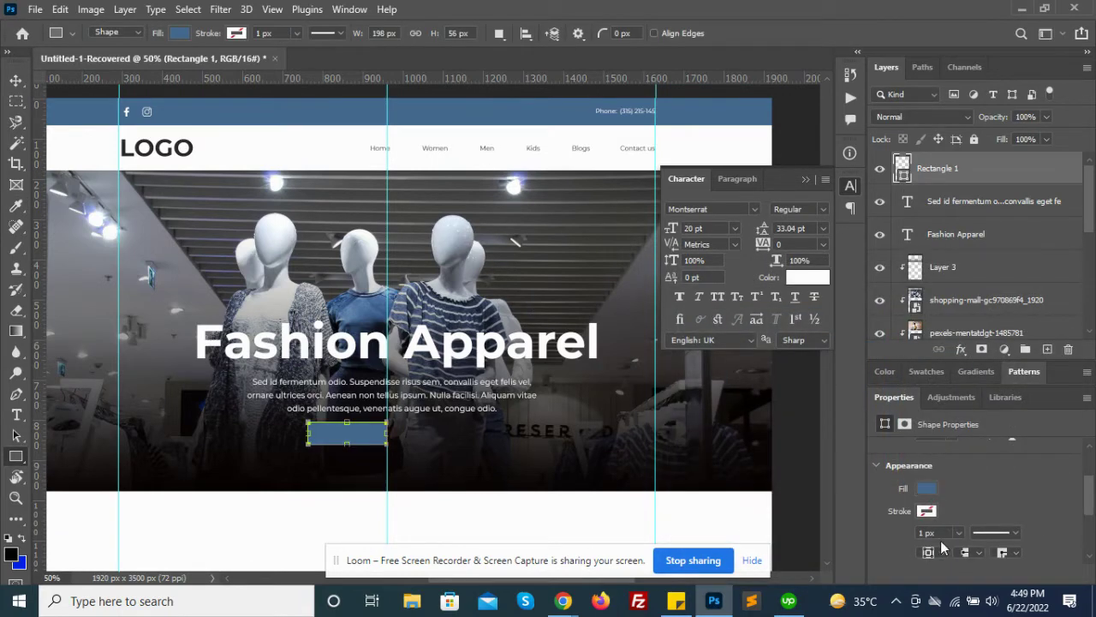
scroll(934, 520, "down", 1)
scroll(934, 519, "down", 2)
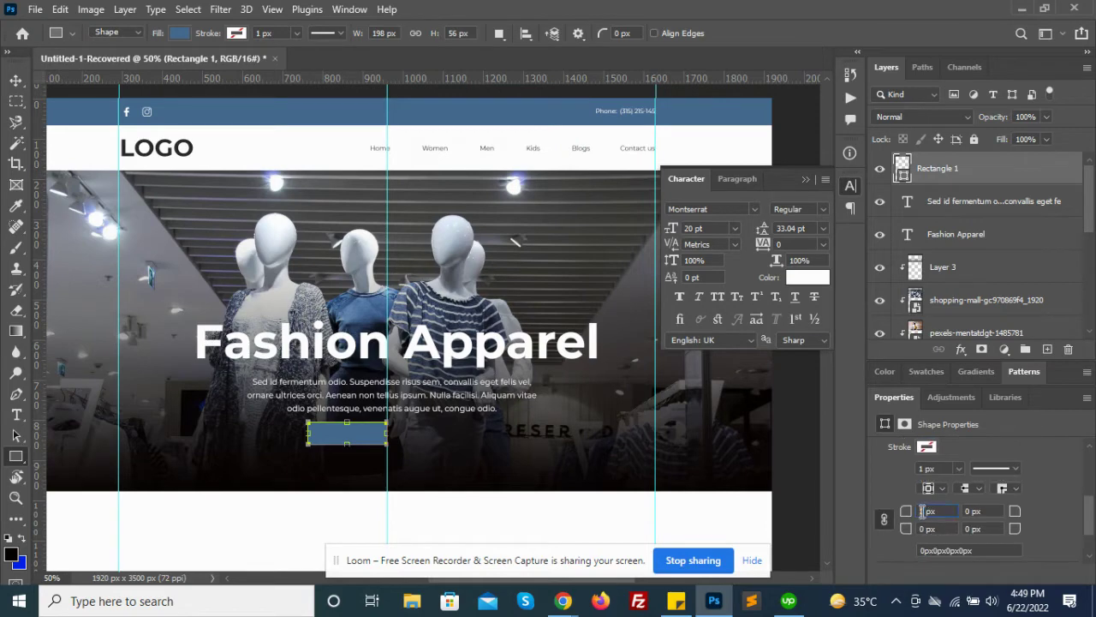
- Round the blue rectangle's corners and widen it to about 348 by 67 px
type("0")
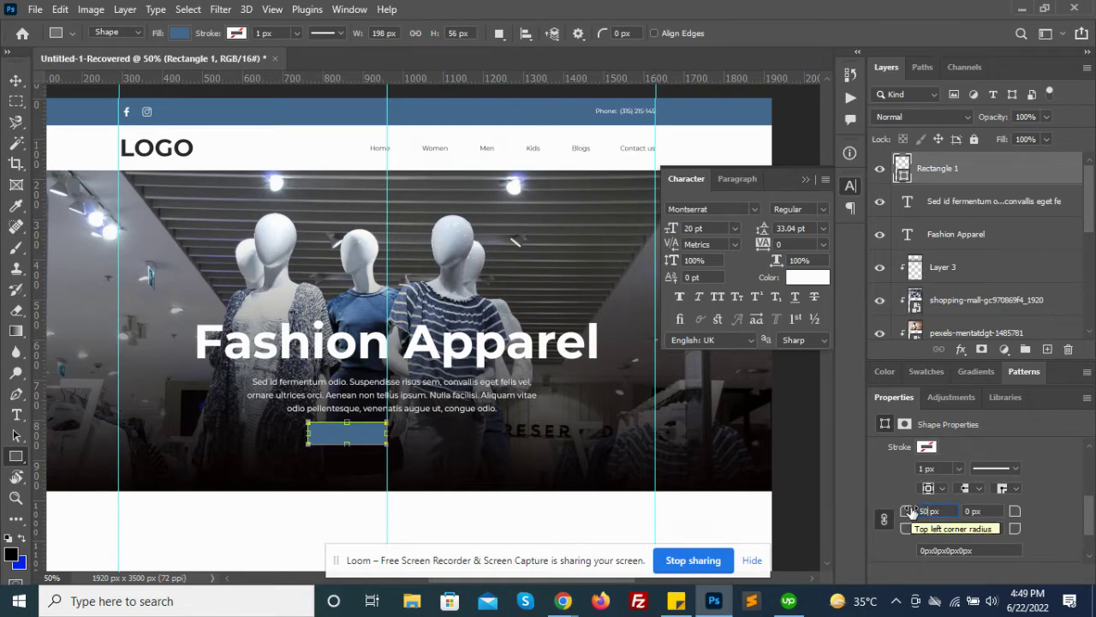
type("28")
key("Return")
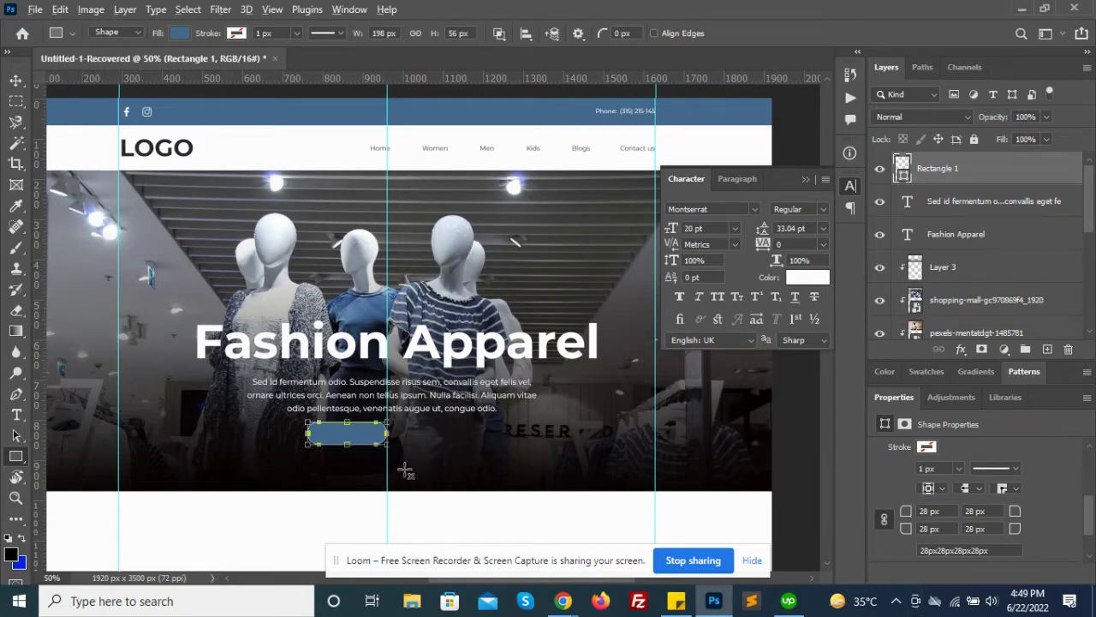
mouse_move(386, 444)
left_mouse_down()
mouse_move(406, 452)
mouse_move(396, 447)
left_mouse_up()
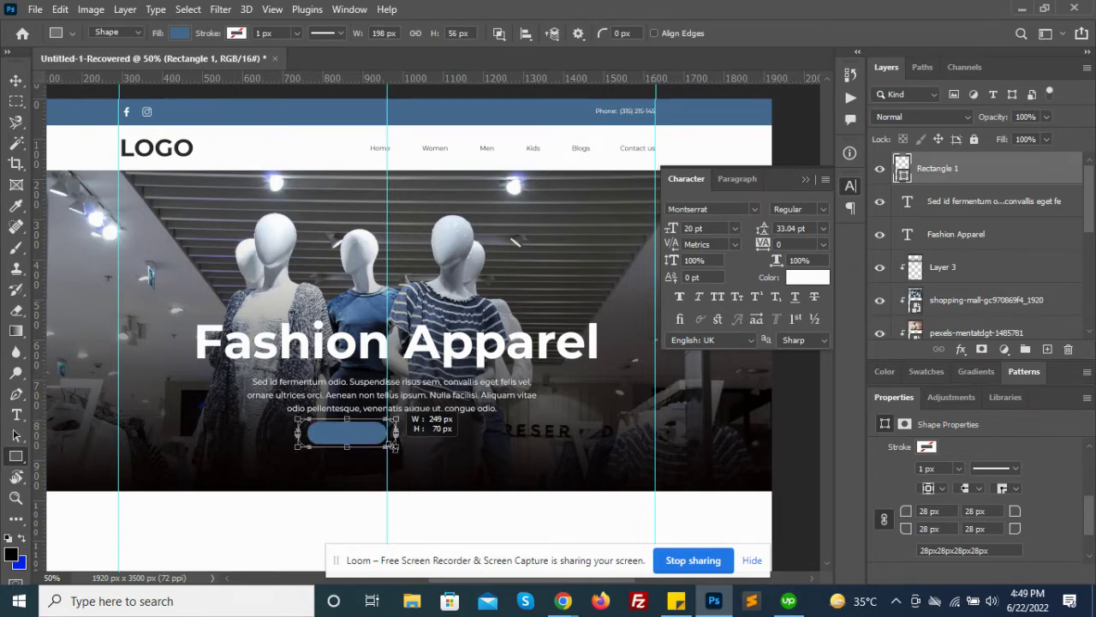
left_click_drag(396, 447, 393, 446)
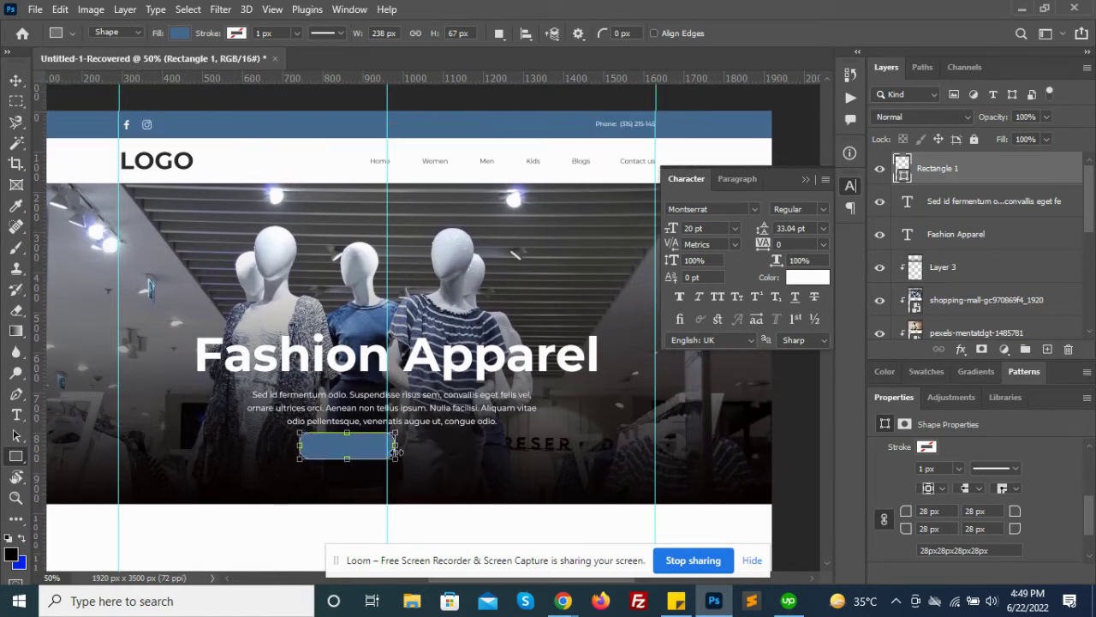
mouse_move(395, 445)
left_mouse_down()
mouse_move(443, 446)
mouse_move(445, 465)
left_mouse_up()
key("ctrl+z")
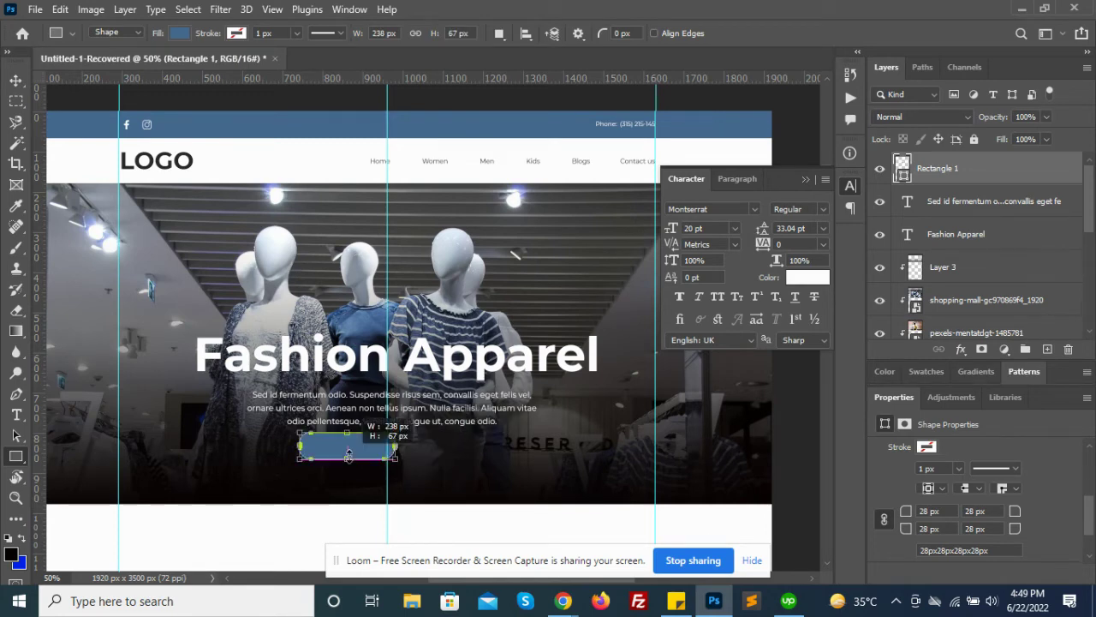
mouse_move(349, 457)
left_mouse_down()
mouse_move(350, 447)
mouse_move(350, 456)
mouse_move(438, 446)
left_mouse_up()
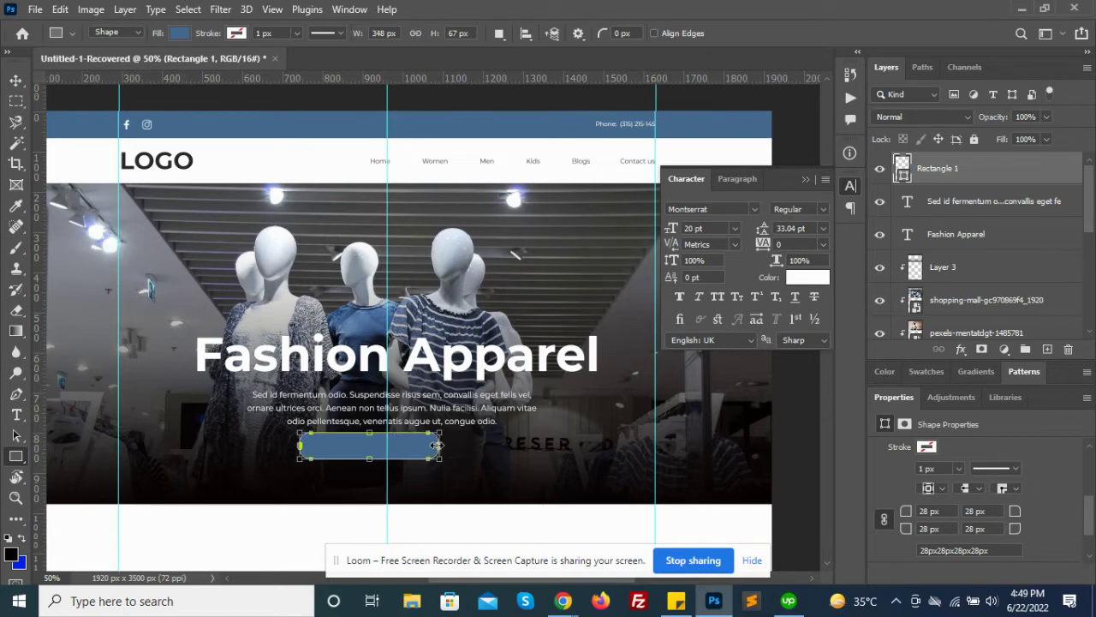
- Zoom in on the button and raise its corner radius to 50 px for a pill shape
key("z")
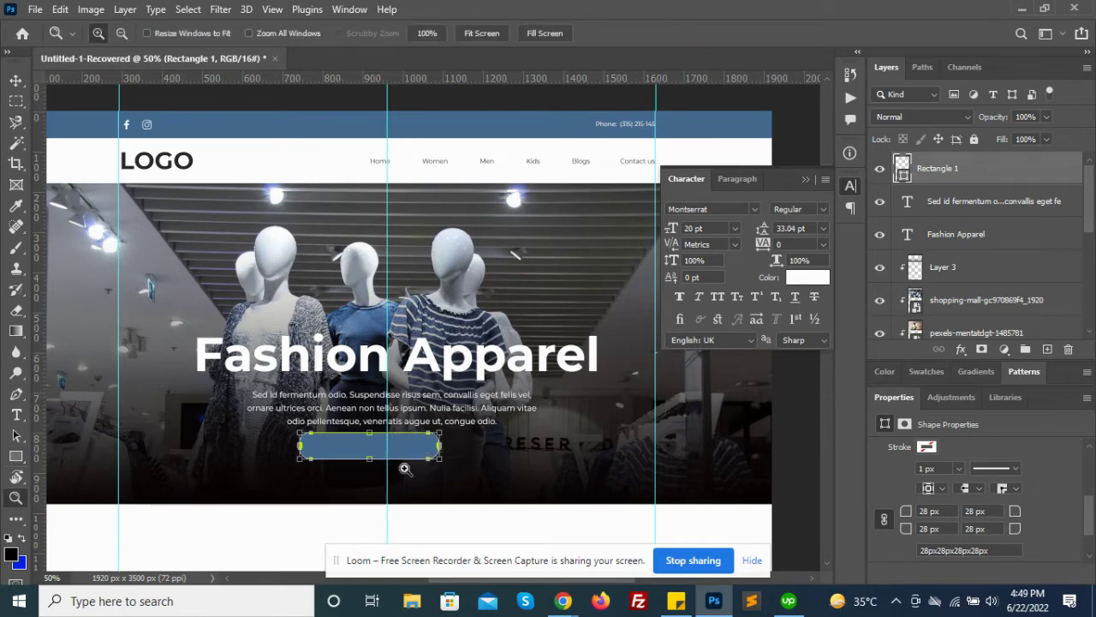
left_click(394, 428)
mouse_move(404, 448)
left_mouse_down()
mouse_move(383, 415)
mouse_move(408, 428)
left_mouse_up()
key("v")
left_click(915, 510)
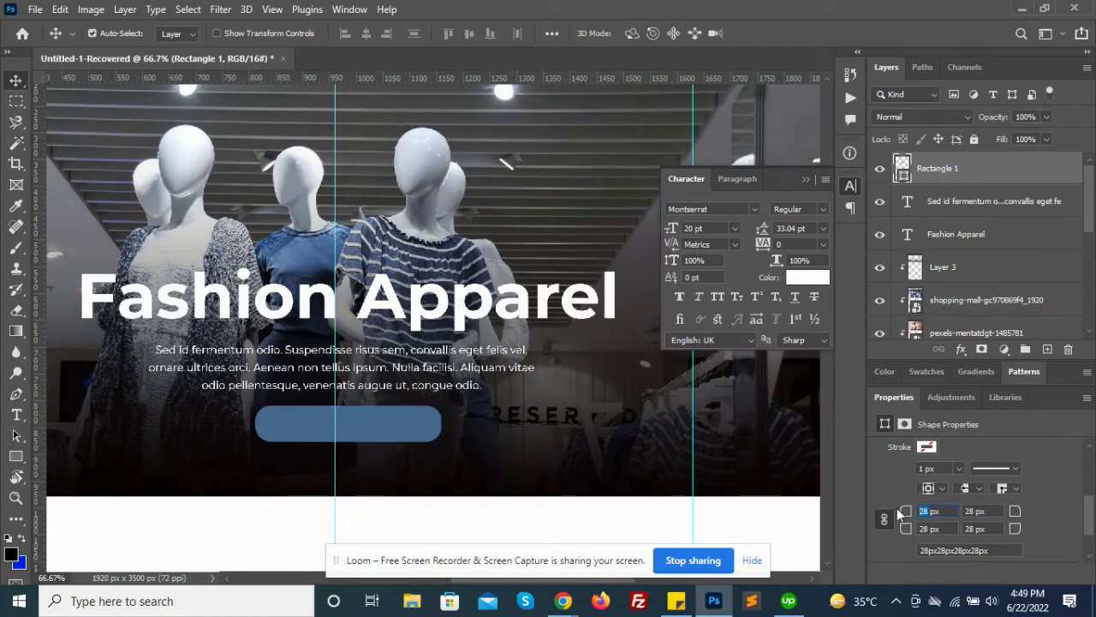
type("50")
key("Return")
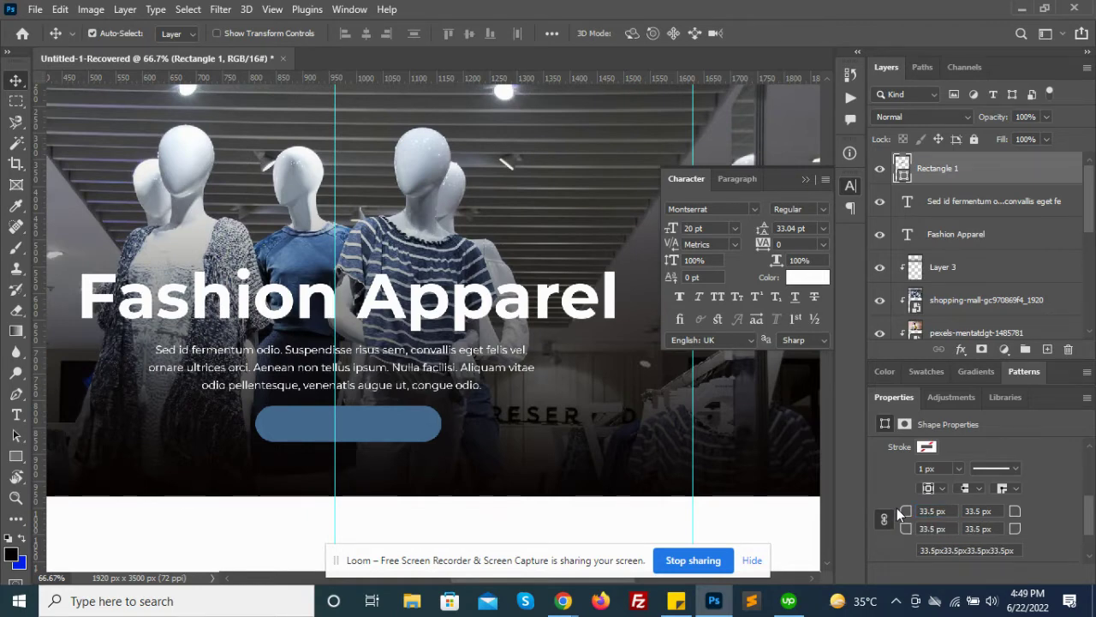
- Add a 'Shop now!' text layer below the blue button
key("z")
key("t")
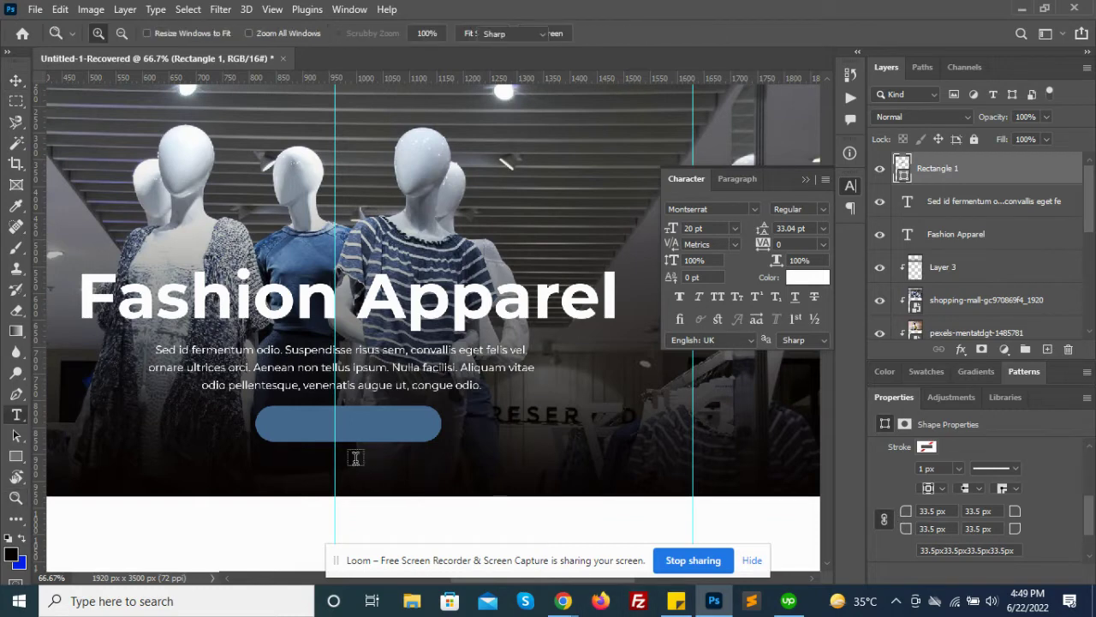
left_click(356, 462)
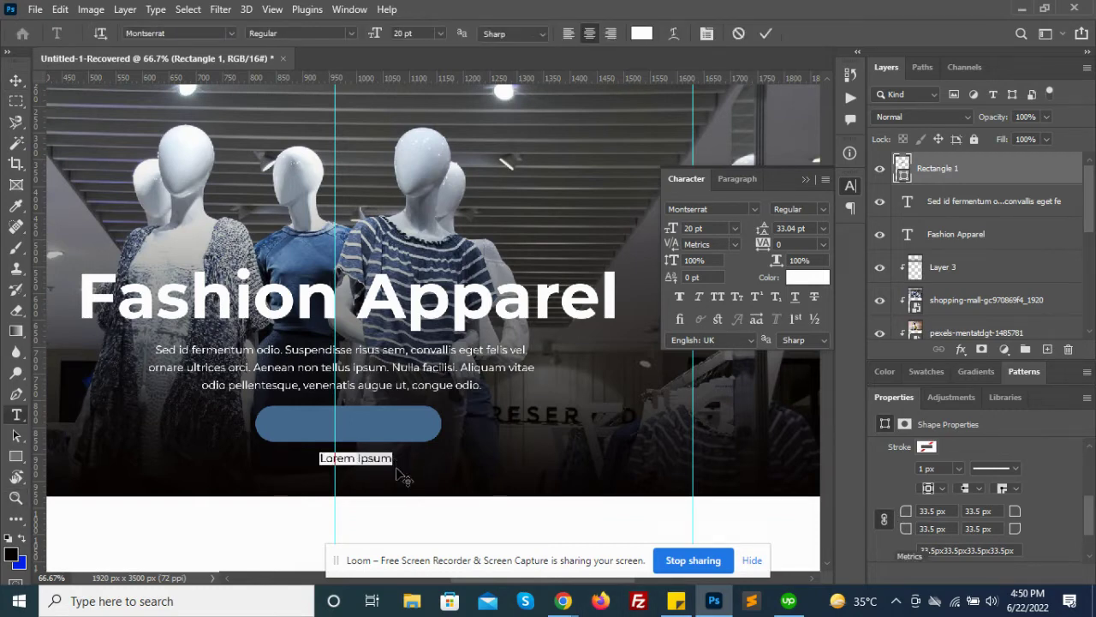
type("Shop")
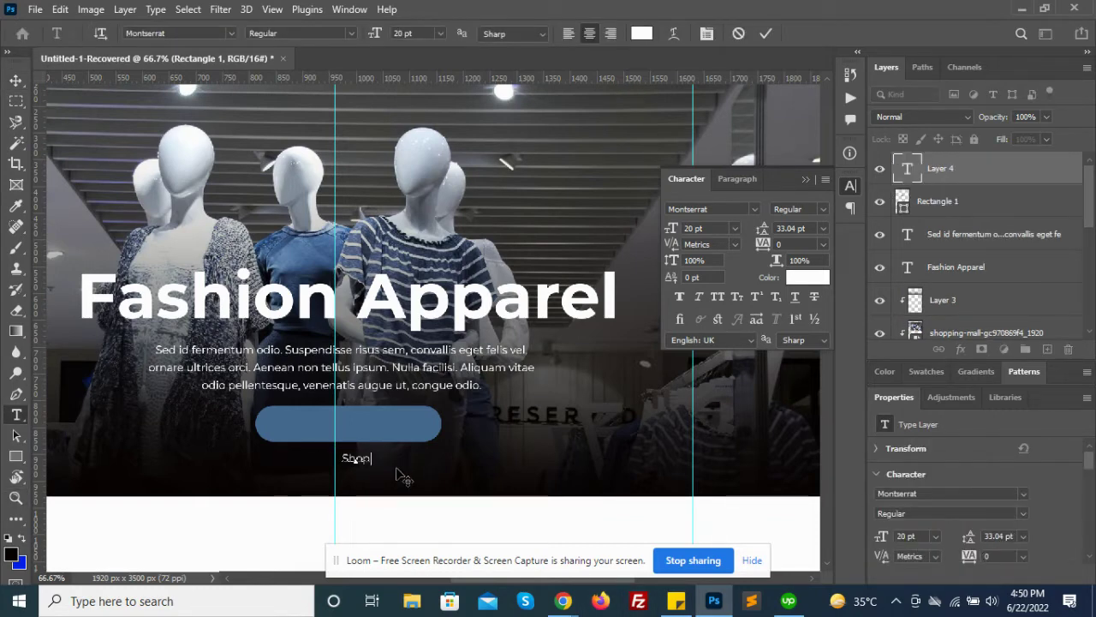
type(" No")
key("BackSpace")
key("BackSpace")
type("now!")
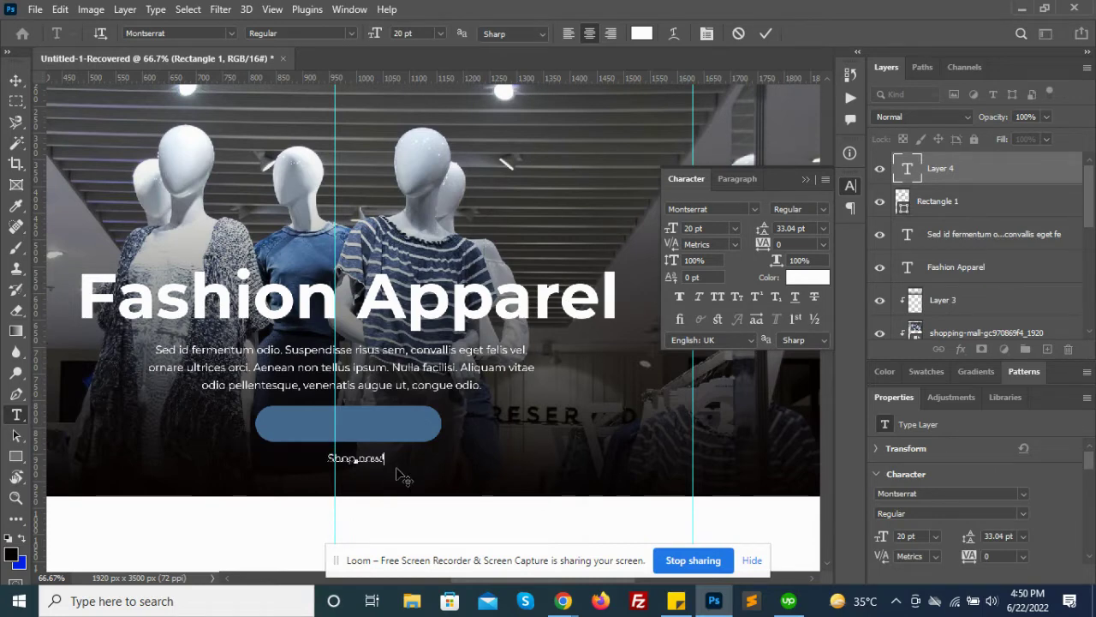
key("ctrl+a")
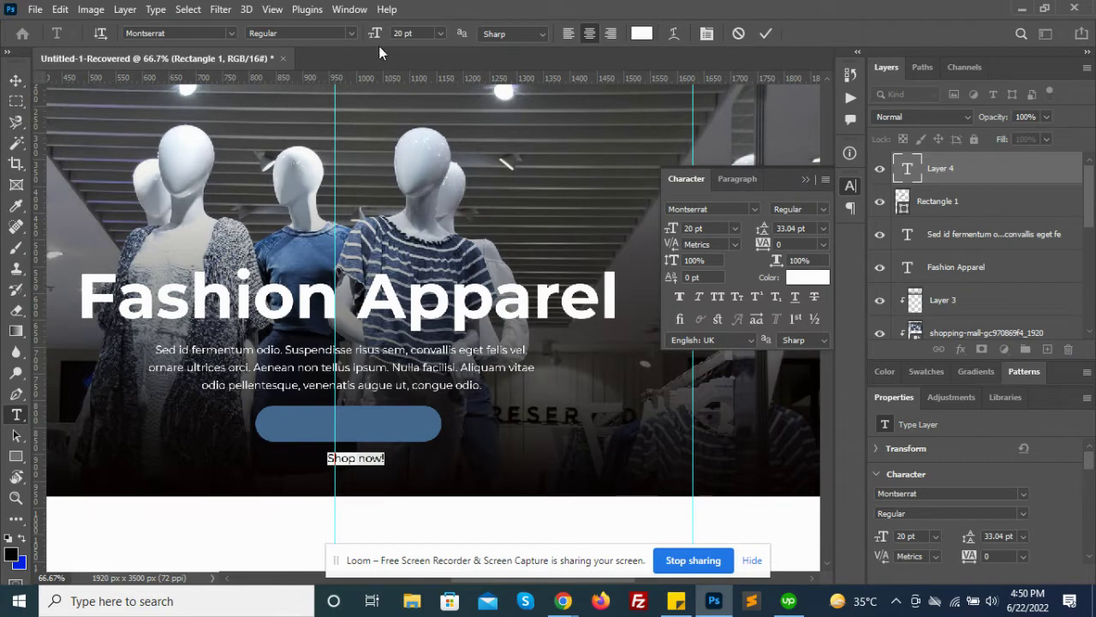
key("ctrl")
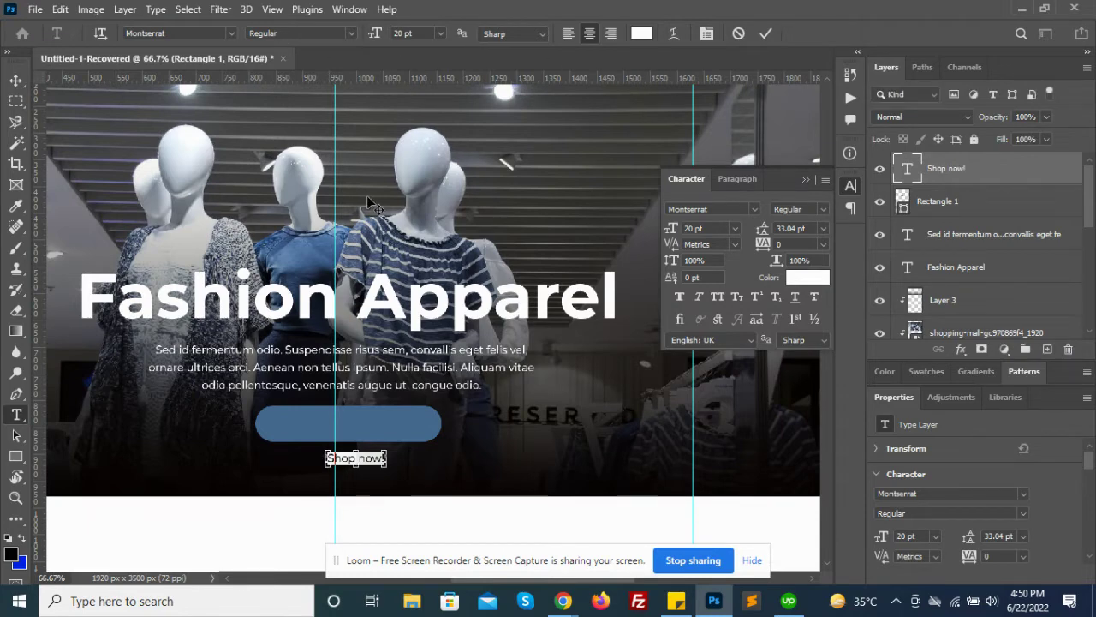
key("ctrl+Return")
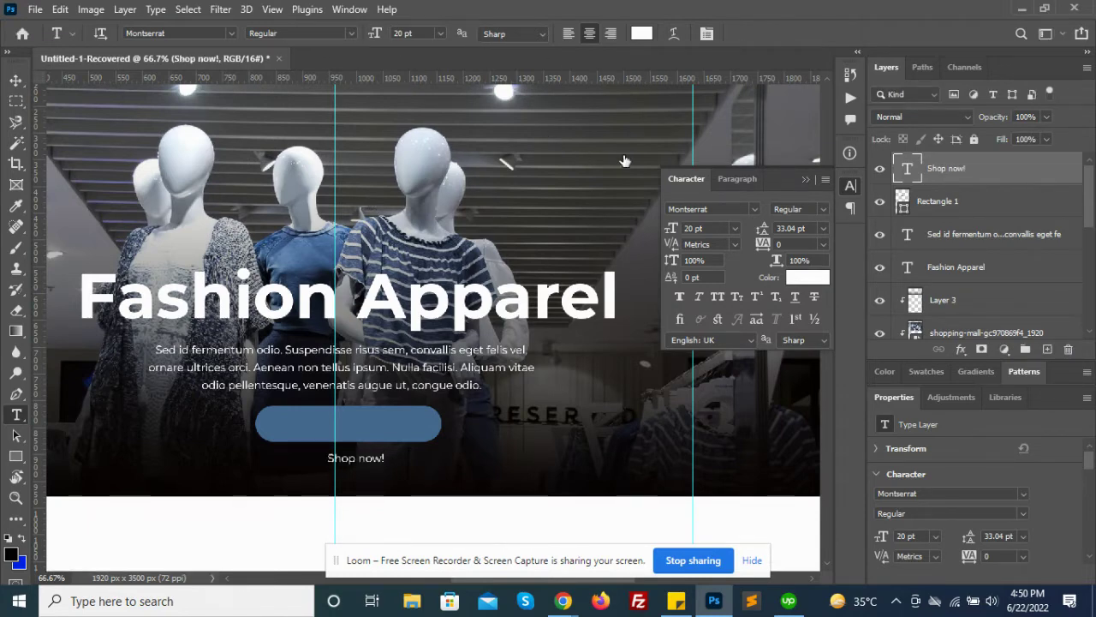
- Centre the 'Shop now!' text horizontally and vertically on the button shape
left_click(1008, 205, "ctrl")
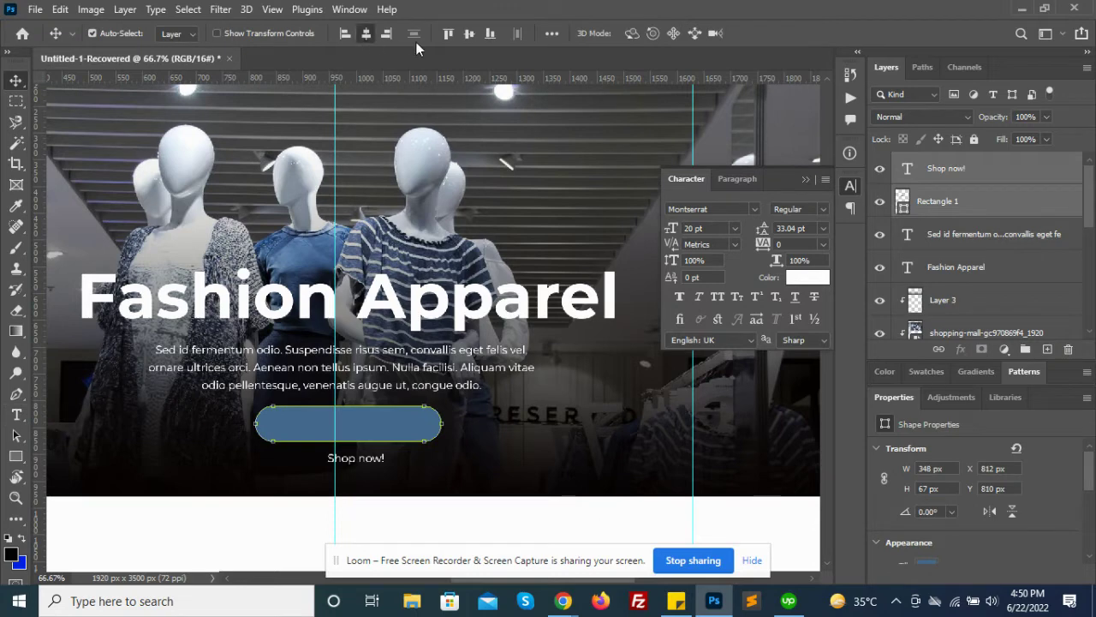
left_click(366, 33)
left_click(469, 33)
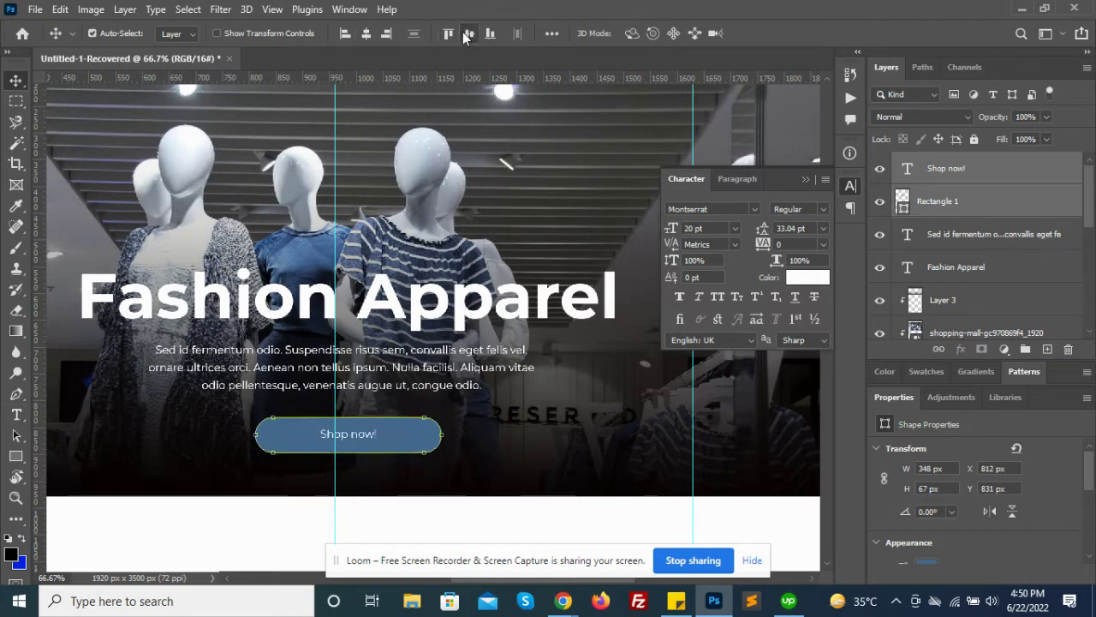
left_click(368, 436, "ctrl")
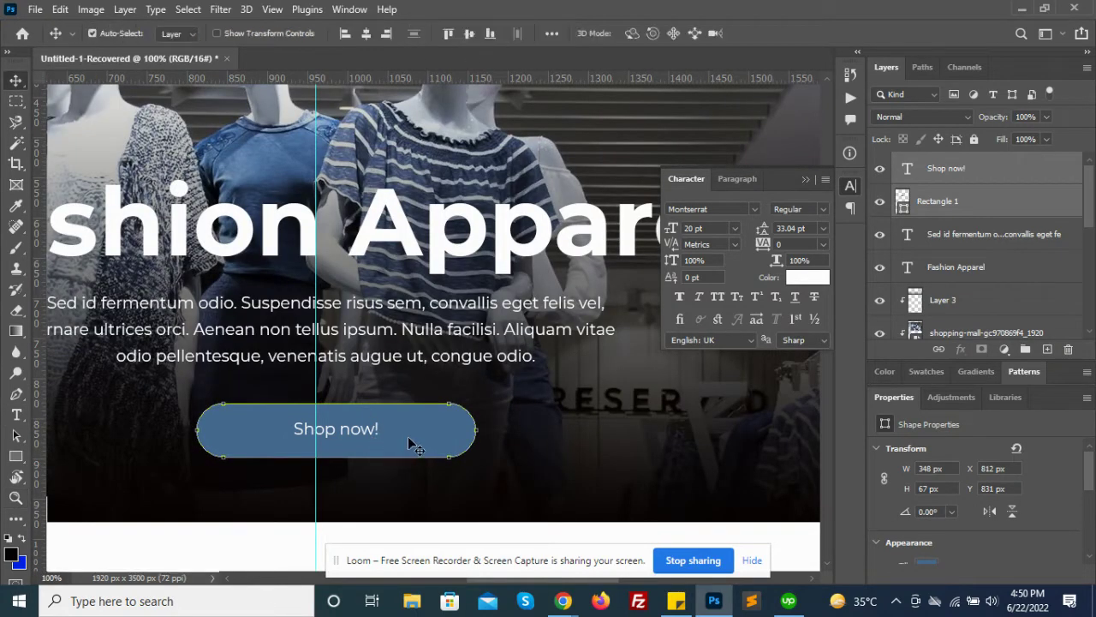
left_click(594, 457)
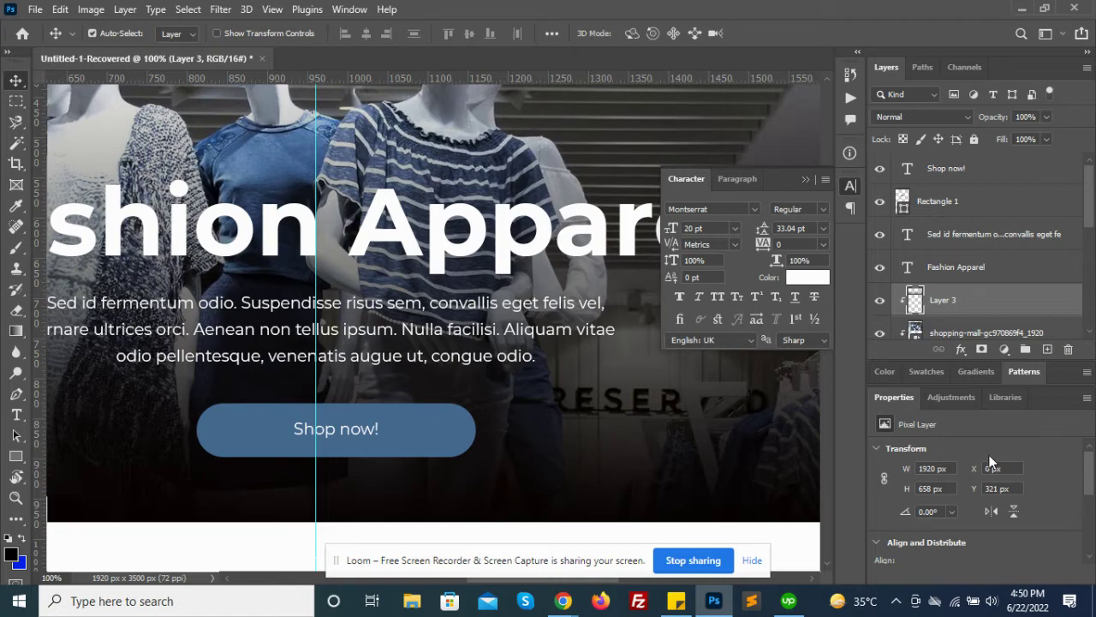
- Free Transform the button shape to about 281 px wide and shorter in height
scroll(950, 274, "down", 2)
scroll(942, 270, "down", 1)
scroll(933, 266, "down", 2)
scroll(931, 263, "up", 5)
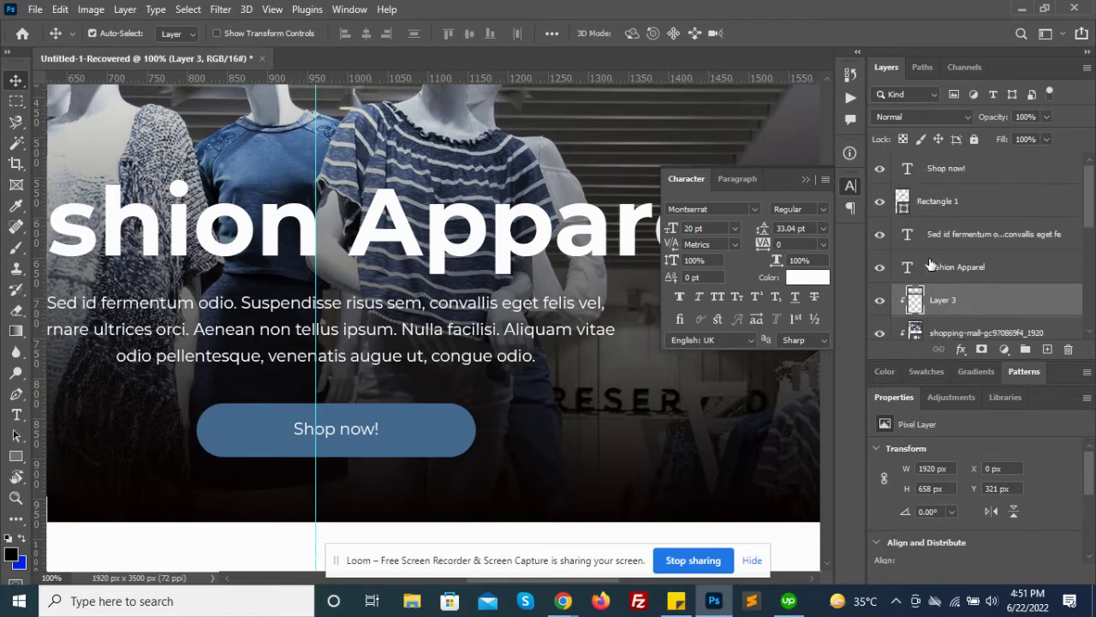
left_click(961, 211)
key("ctrl+t")
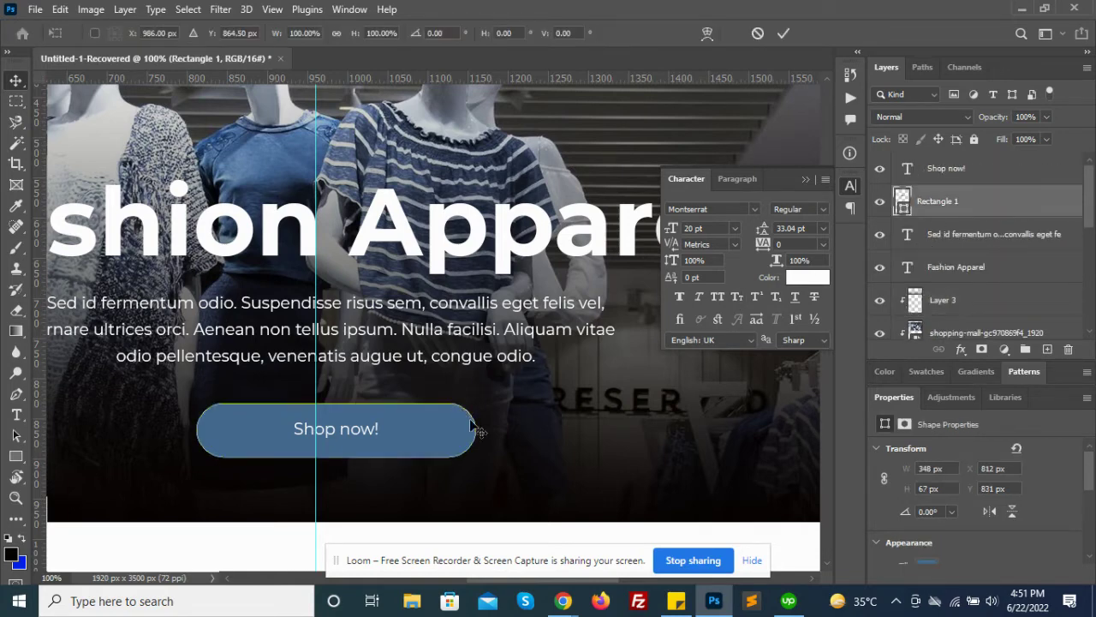
left_click_drag(475, 428, 419, 427)
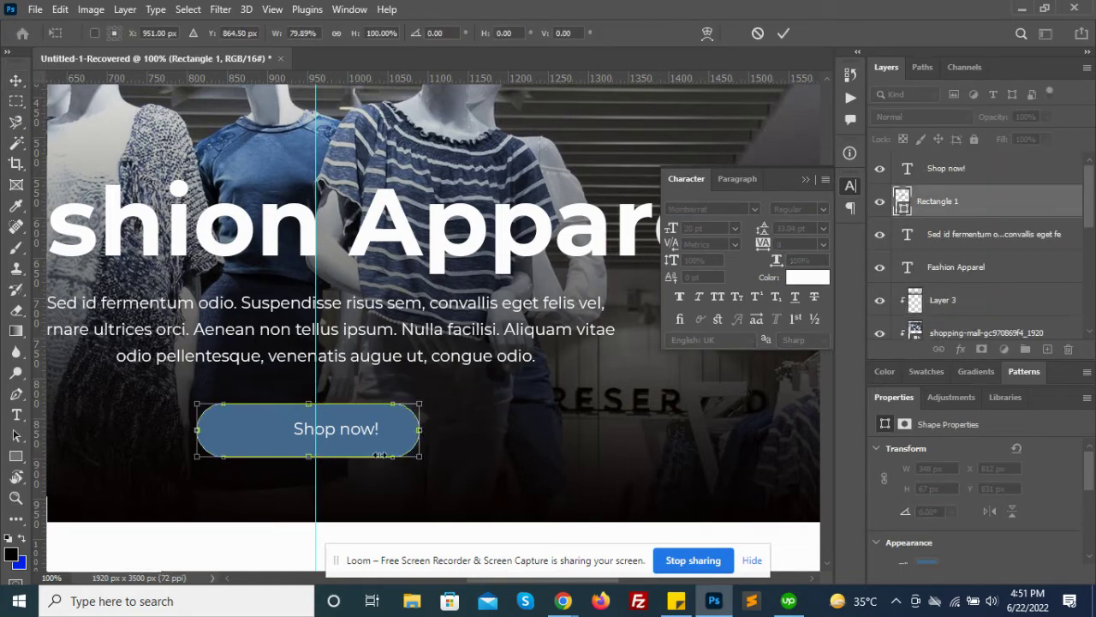
left_click_drag(308, 455, 311, 442)
key("Return")
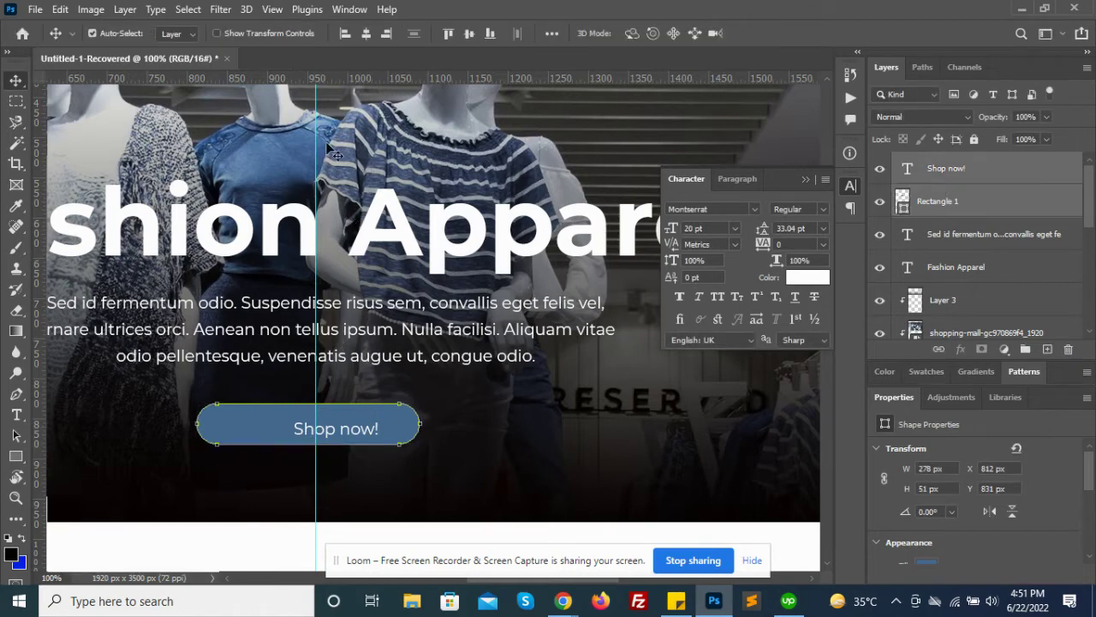
- Recentre the 'Shop now!' label horizontally and vertically on the resized button
left_click(365, 34)
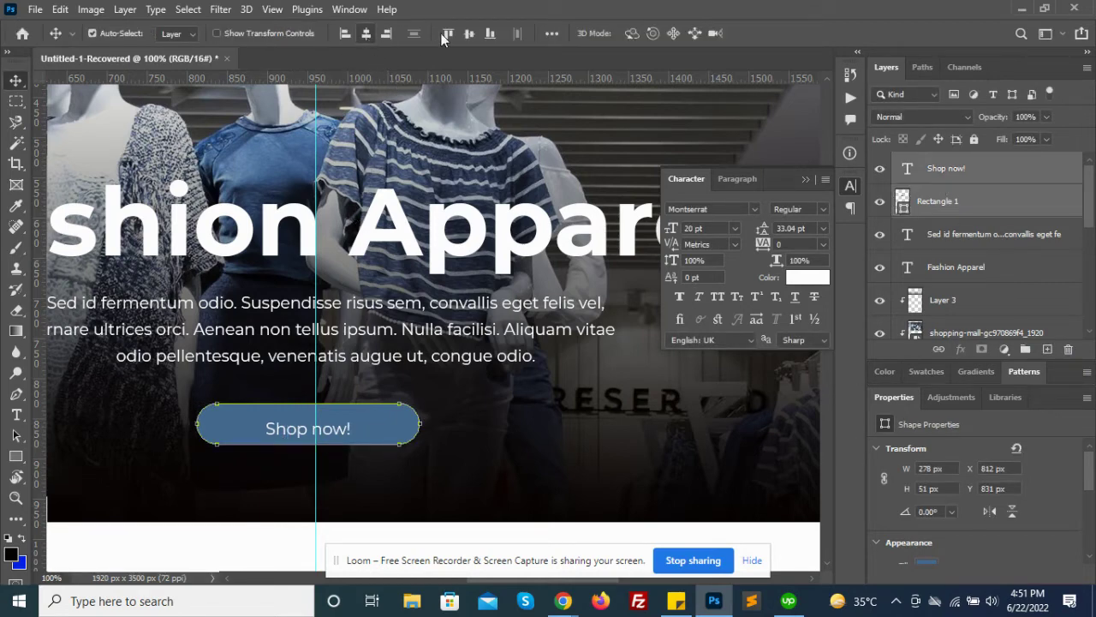
left_click(468, 33)
left_click(574, 445)
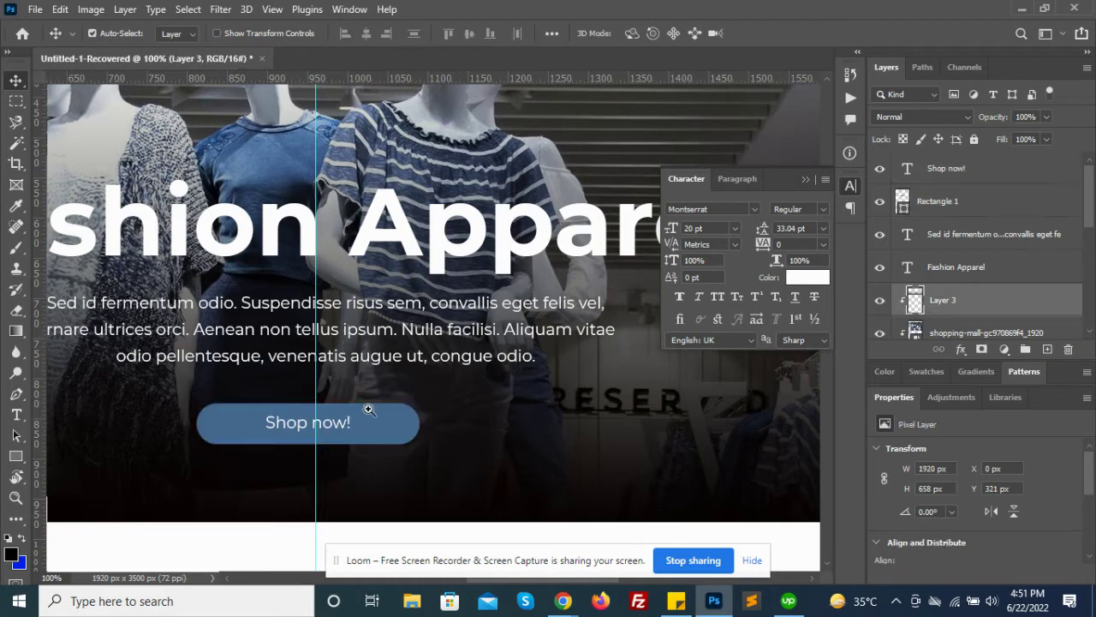
key("ctrl+t")
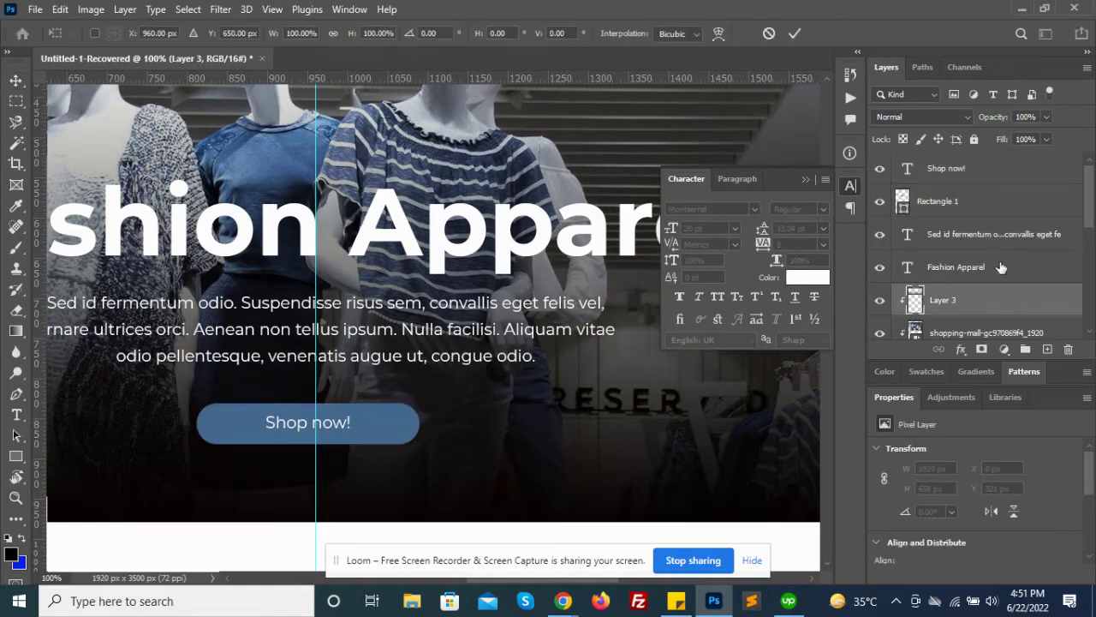
key("z")
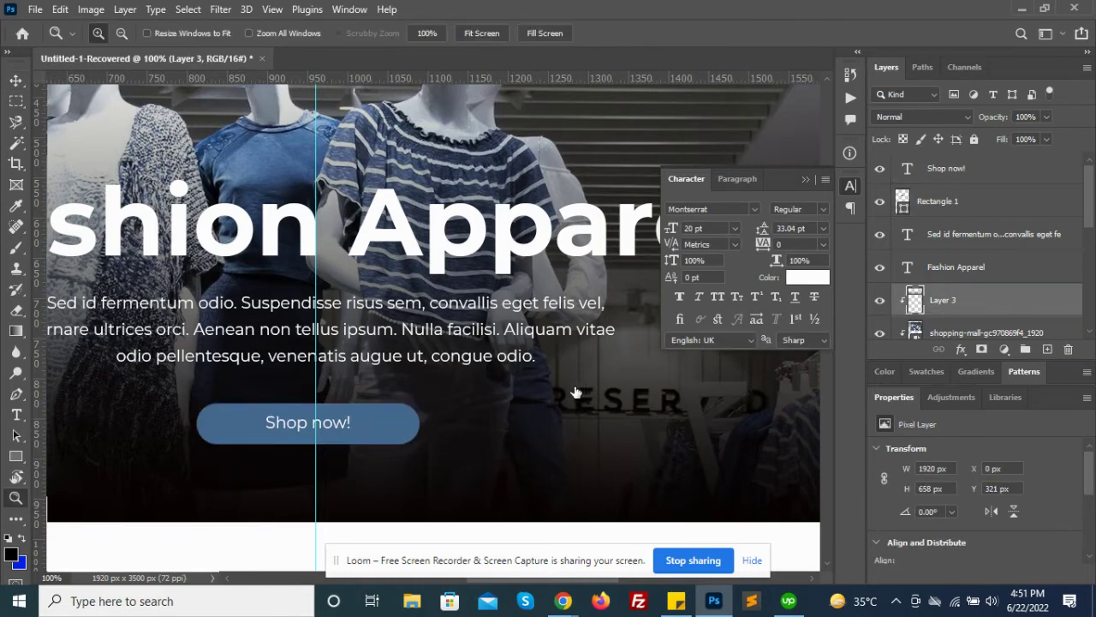
left_click(942, 167)
key("ctrl+t")
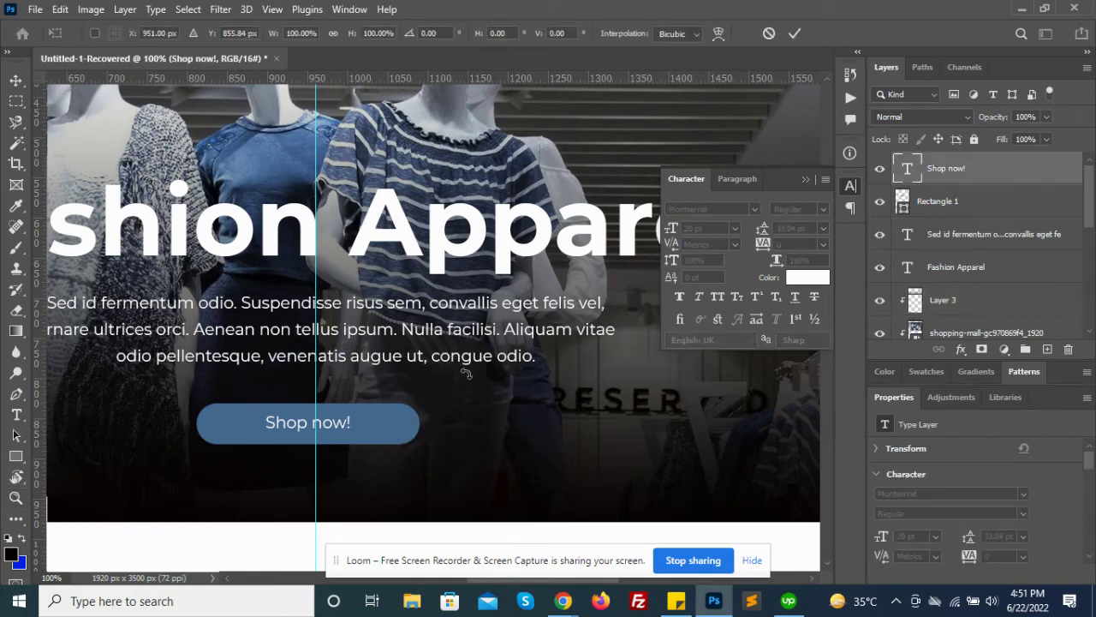
key("z")
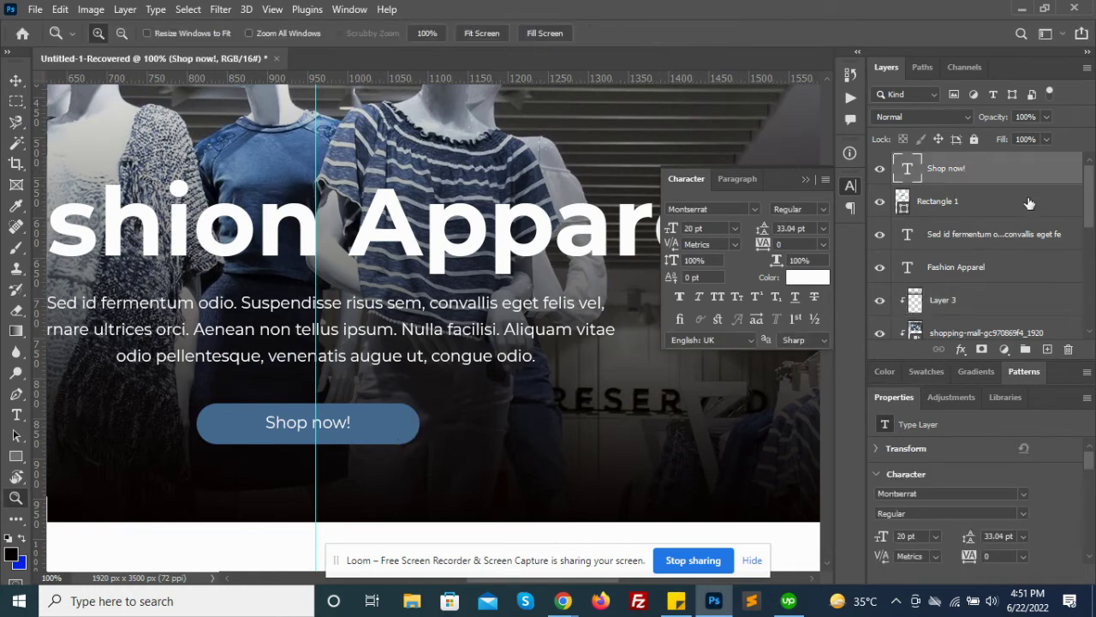
- Narrow the button to 237 px, recentre the label, and group both as Group 2
left_click(1030, 203)
key("ctrl+t")
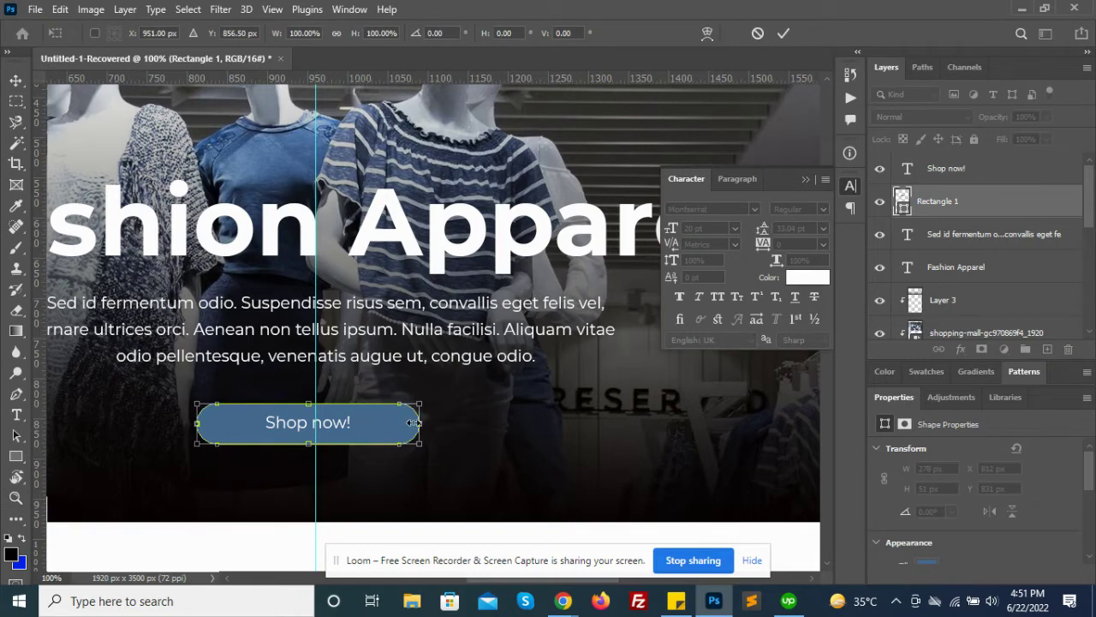
left_click_drag(401, 423, 386, 423)
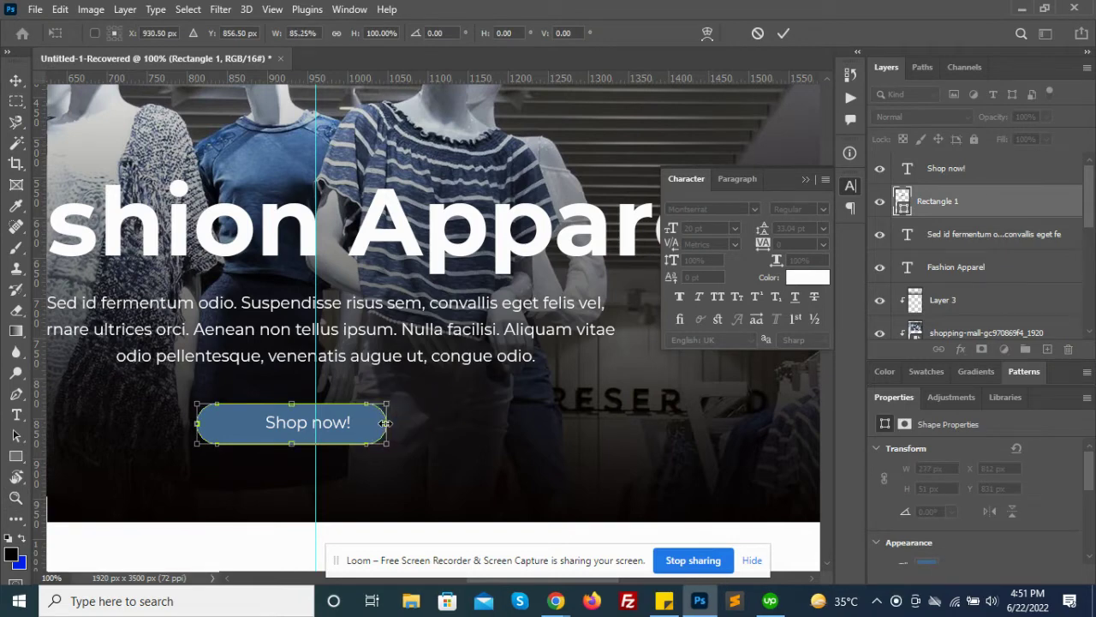
key("Return")
left_click(956, 166, "shift")
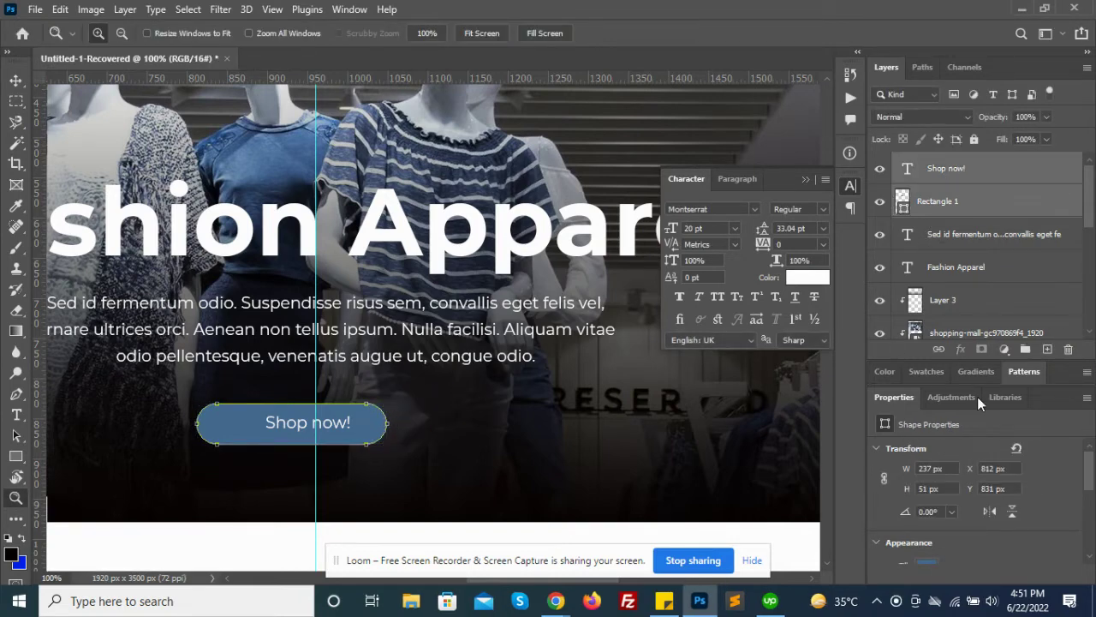
key("v")
left_click(366, 32)
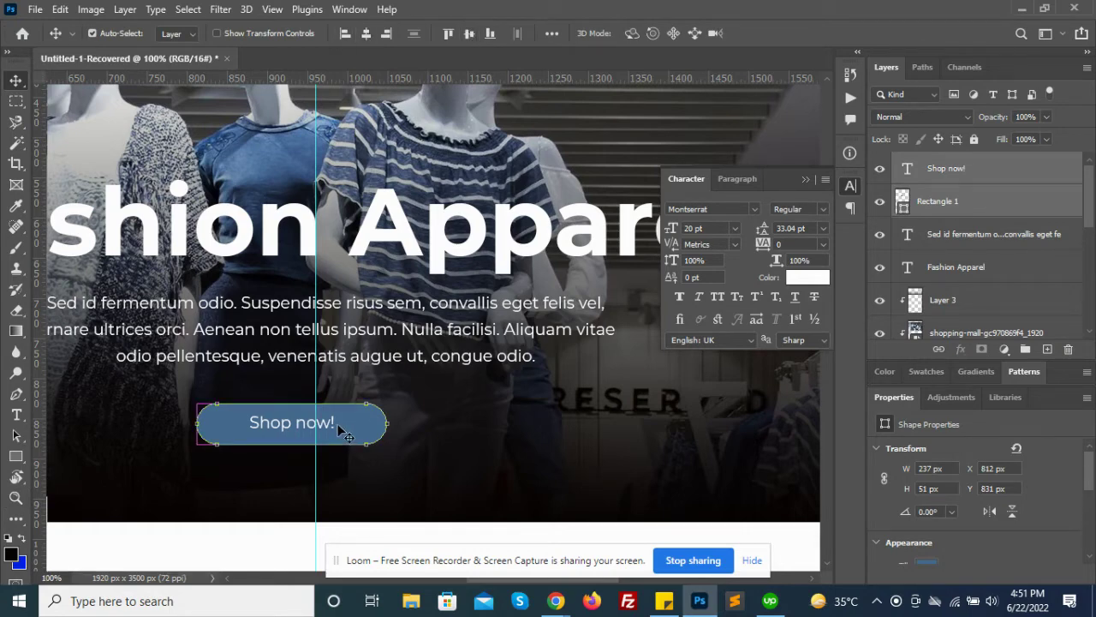
key("ctrl+g")
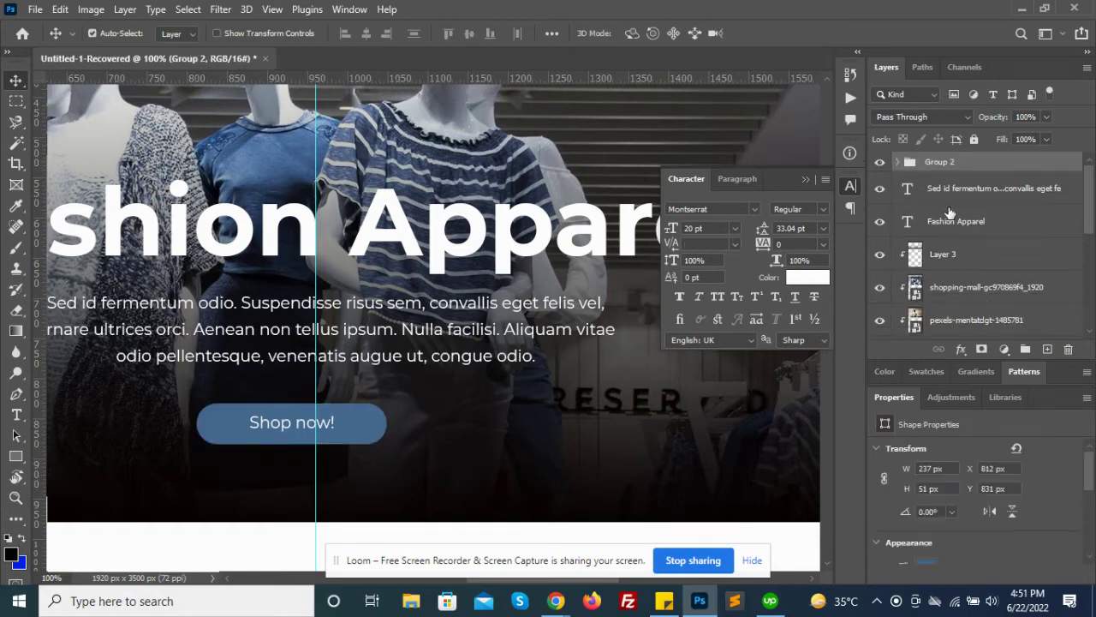
- Align the button group, paragraph and Fashion Apparel heading on their horizontal centres
left_click(947, 197, "ctrl")
left_click(936, 221, "ctrl")
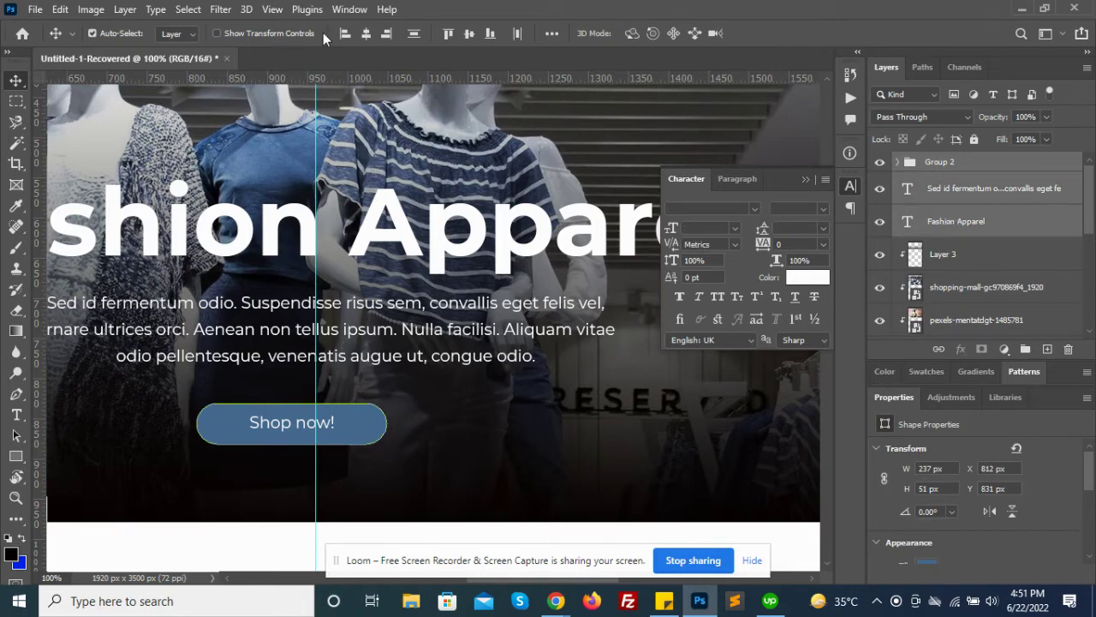
left_click(367, 34)
left_click(467, 35)
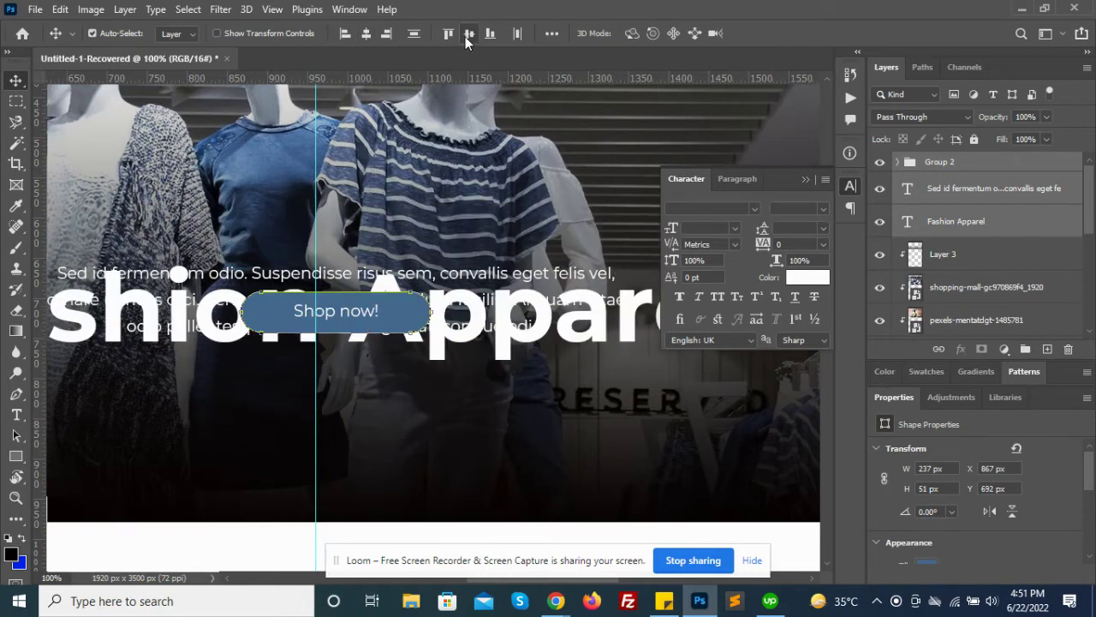
key("ctrl+z")
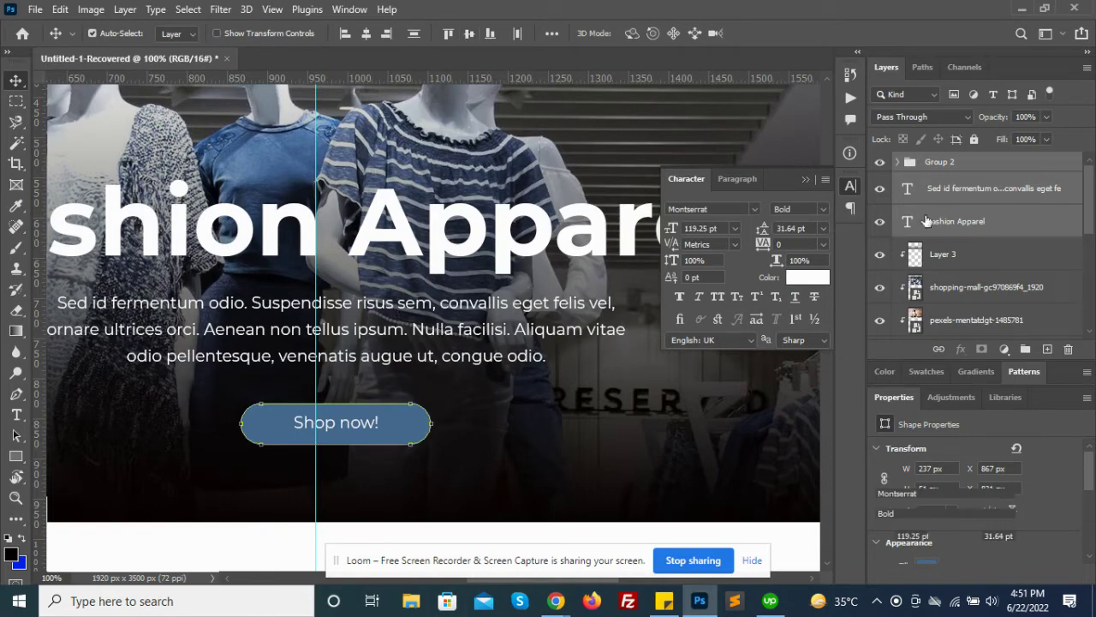
- Nudge the Shop now! button group and the paragraph slightly upward
left_click(968, 221)
left_click(955, 188)
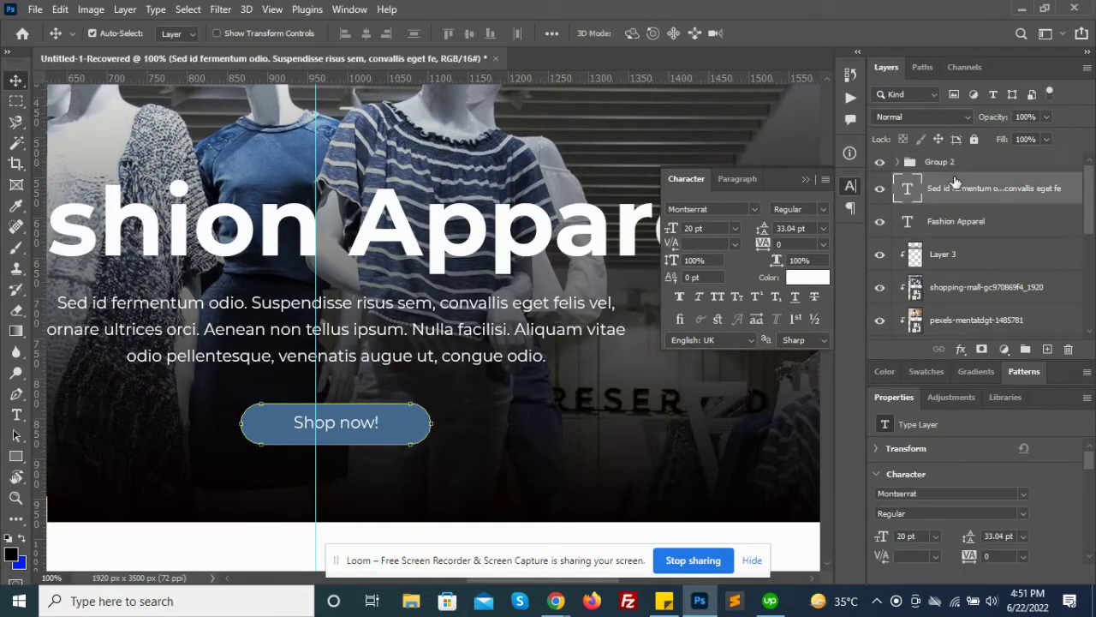
left_click(952, 162)
key("shift+Up")
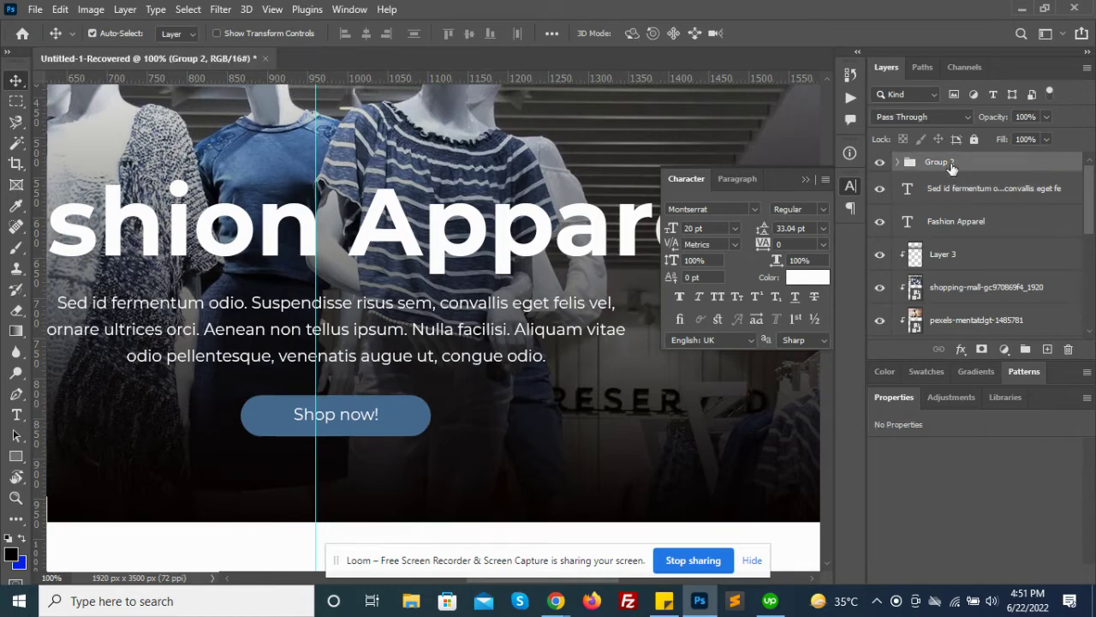
key("shift+Up")
key("shift+Down")
key("shift+Up")
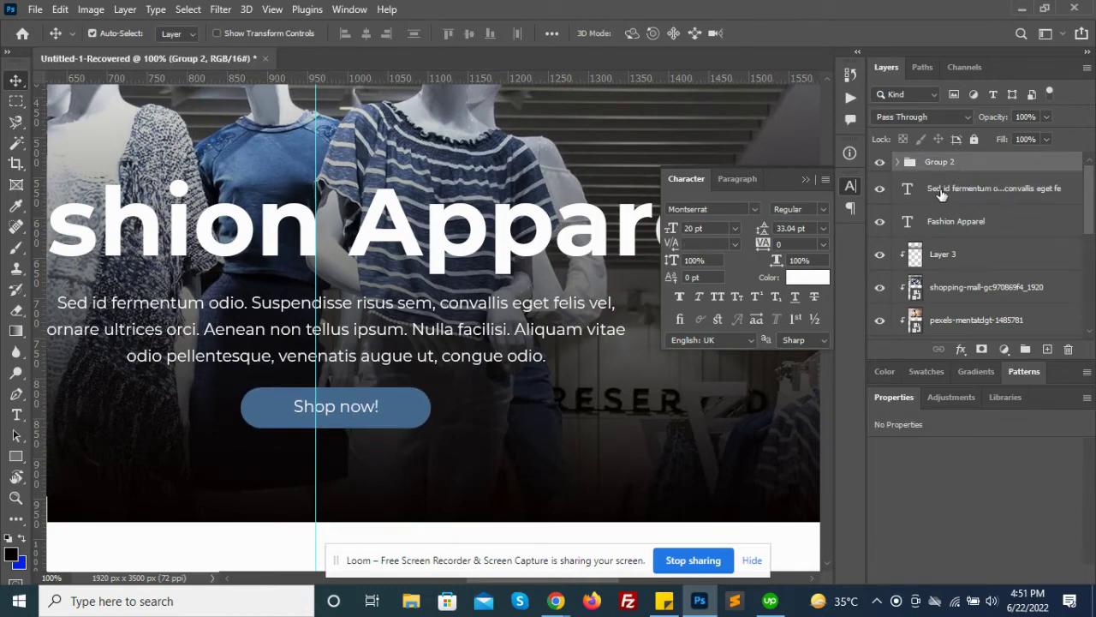
left_click(940, 194)
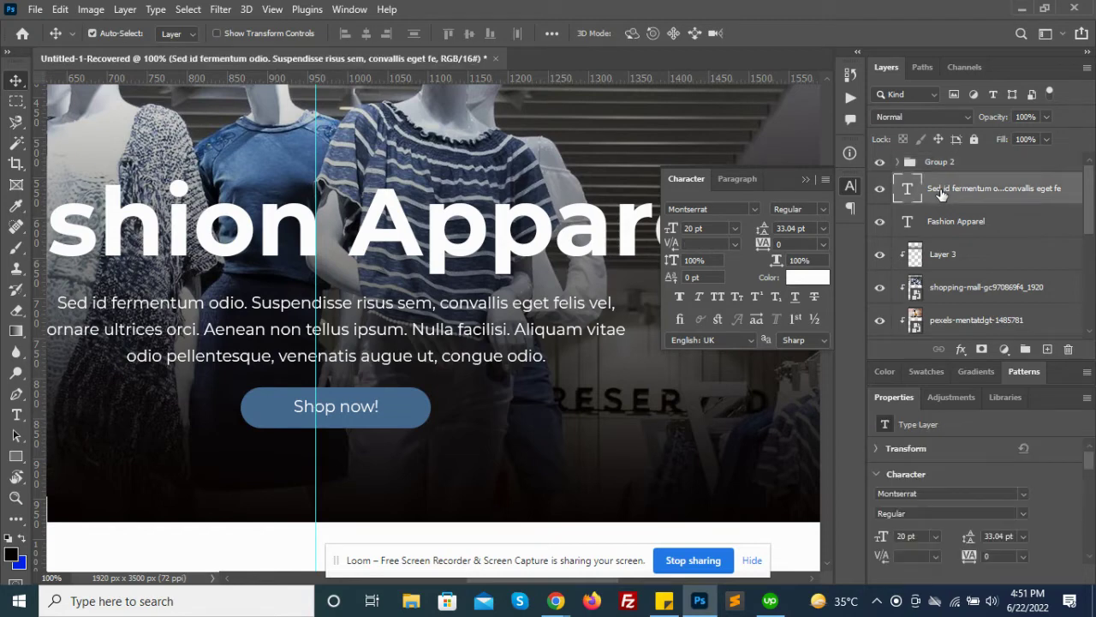
key("shift+Up")
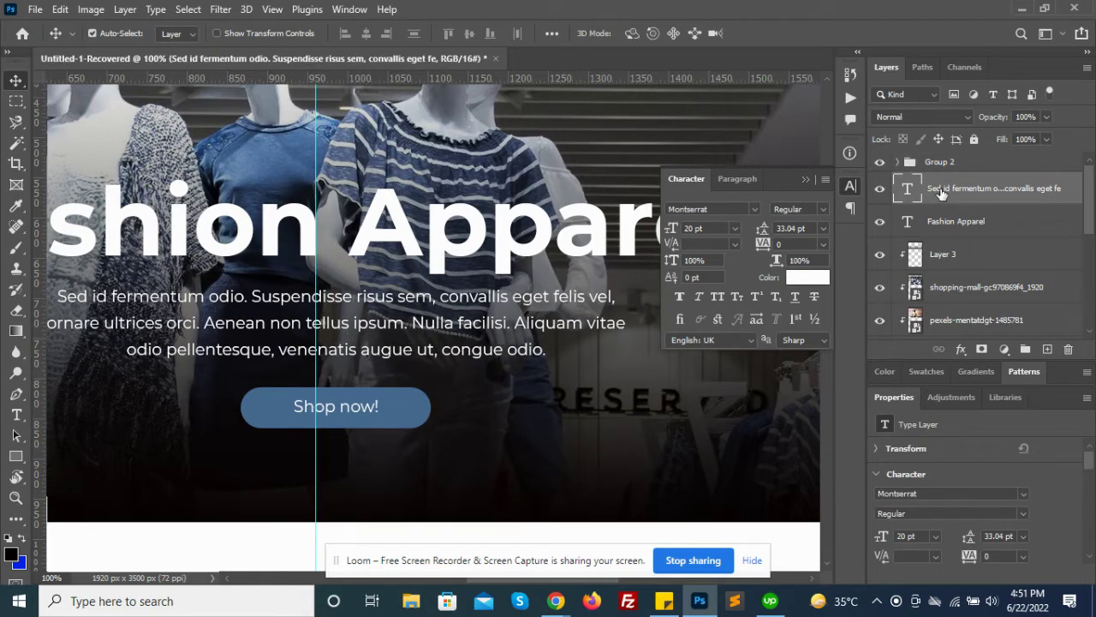
- Zoom out to view the whole page layout
key("ctrl+minus")
key("z")
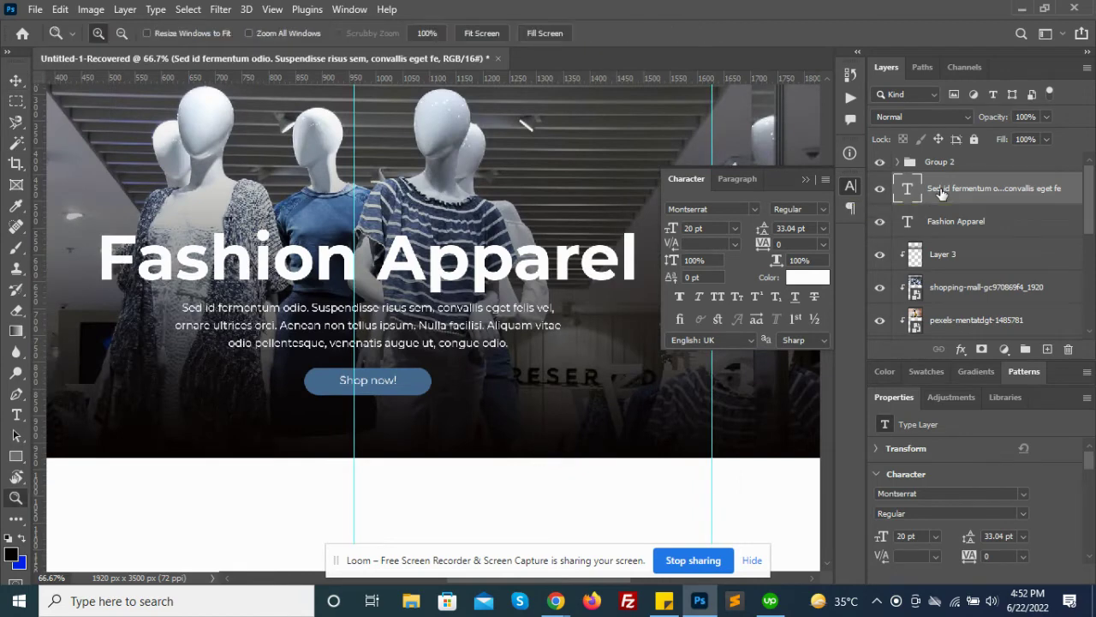
left_click(379, 275)
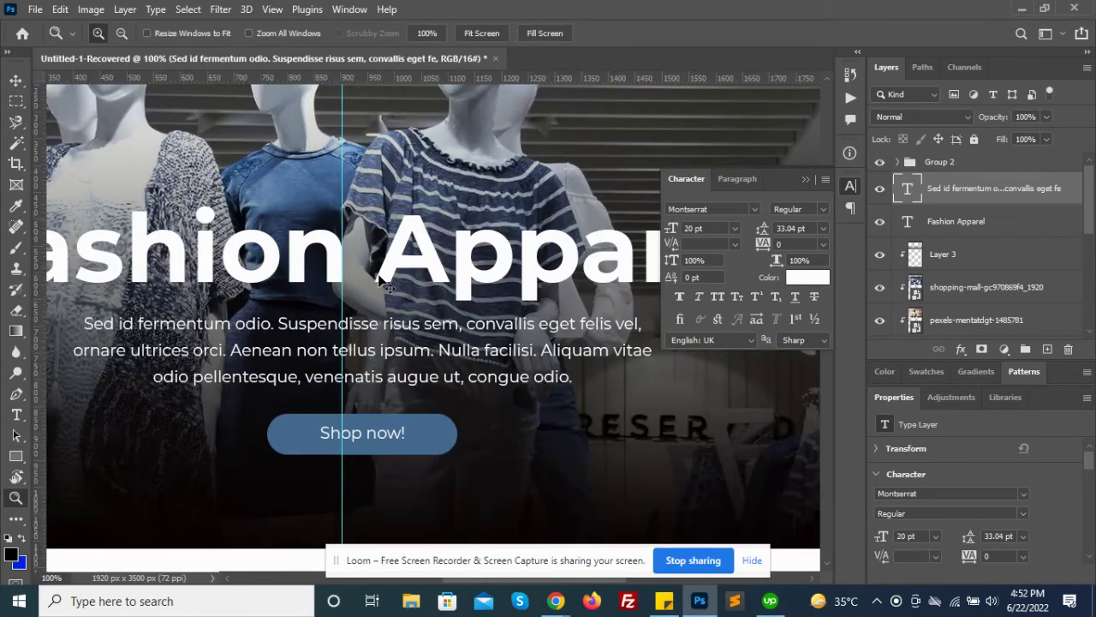
left_click(379, 276, "alt")
left_click(379, 277, "alt")
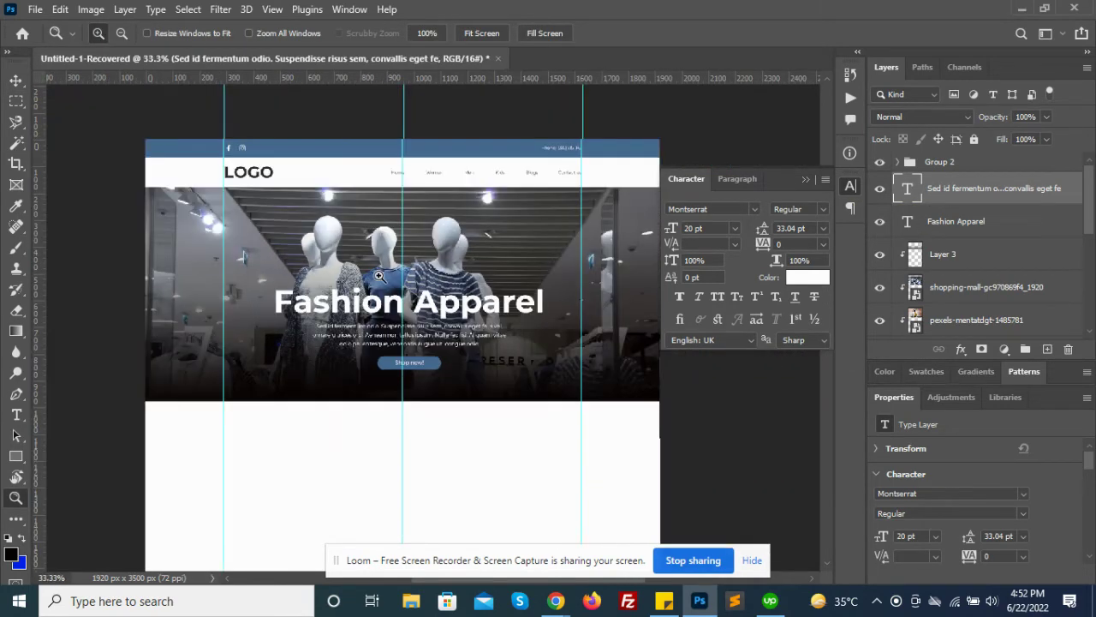
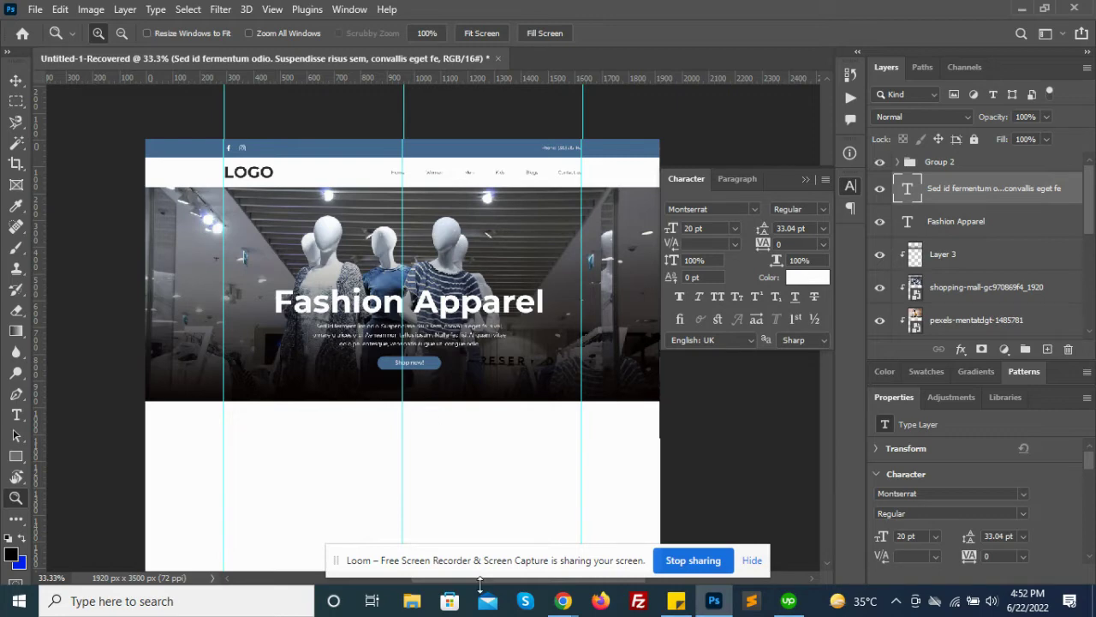
- Switch from the Fashion Apparel mockup in Photoshop to the Chrome browser
mouse_move(563, 600)
left_click(406, 537)
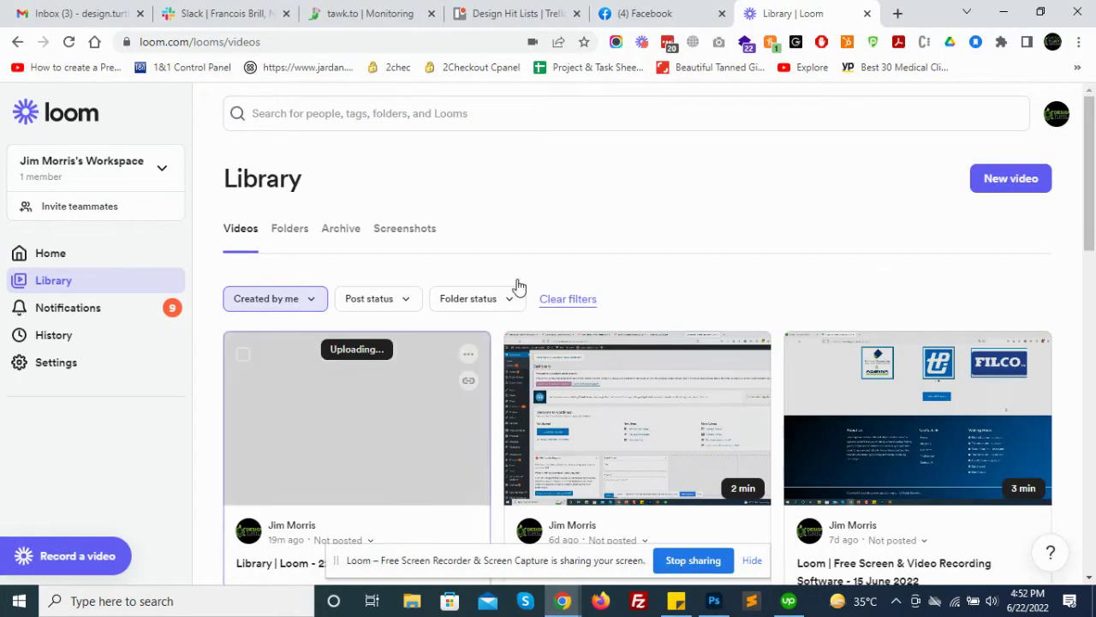
- Load demo.edesignturtle.com/blackpearl/home-2 in a new Chrome tab
left_click(897, 14)
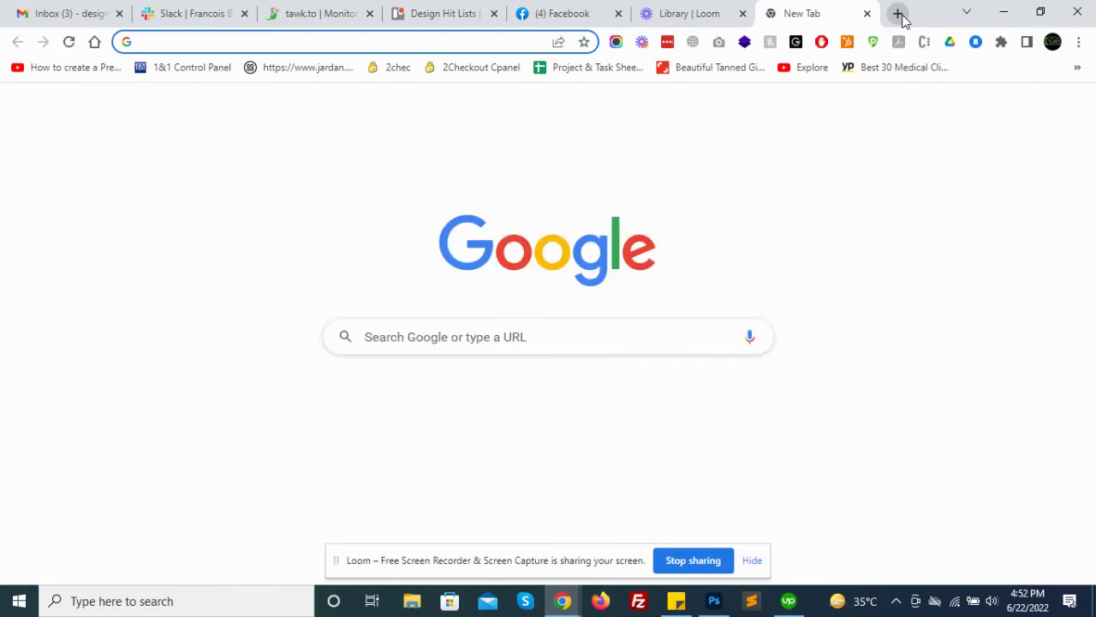
type("demo.")
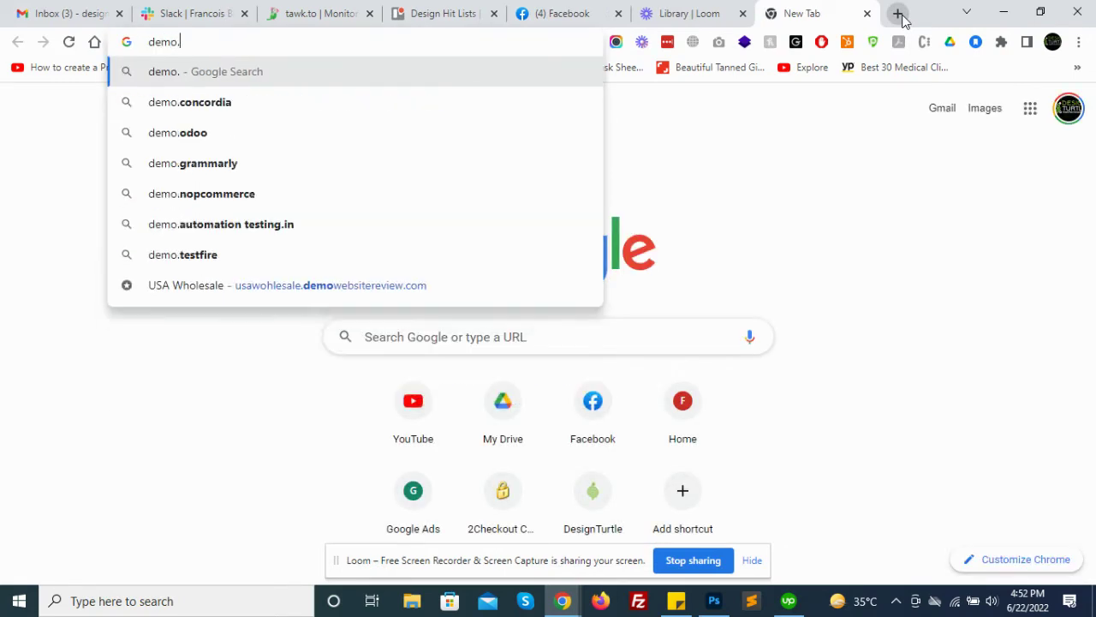
type("edesig")
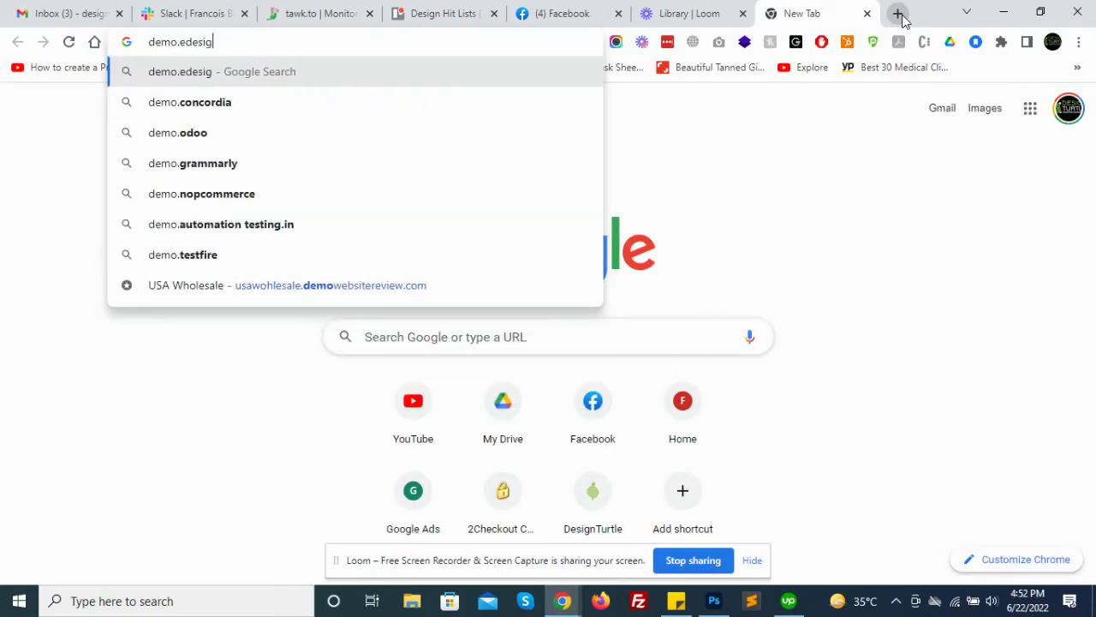
type("nturtle.")
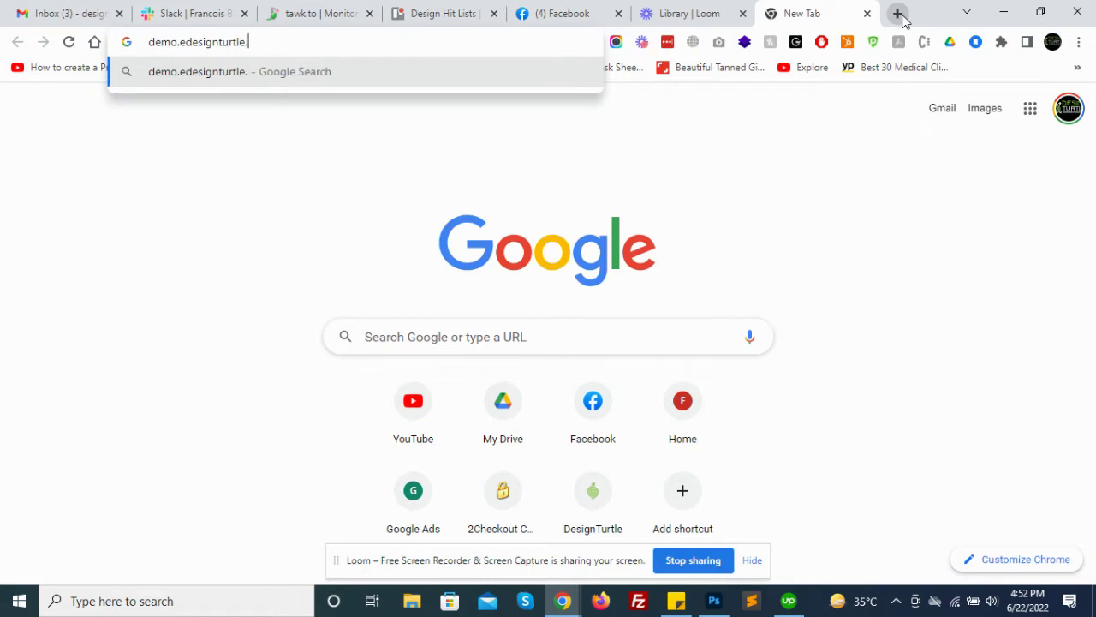
type("com/blac")
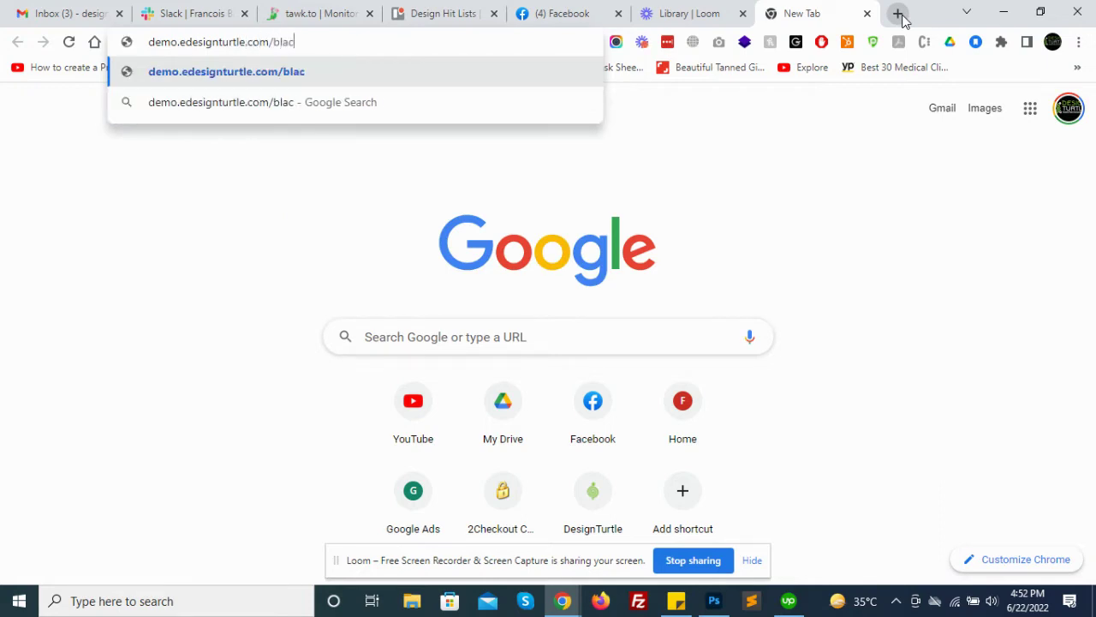
type("kpearl")
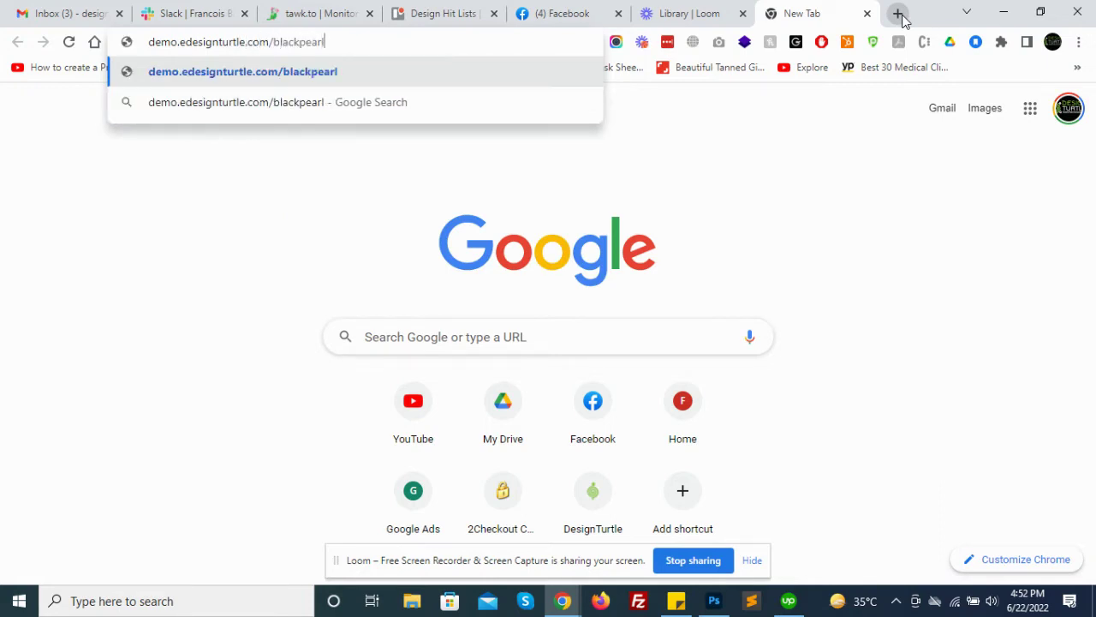
type("/h")
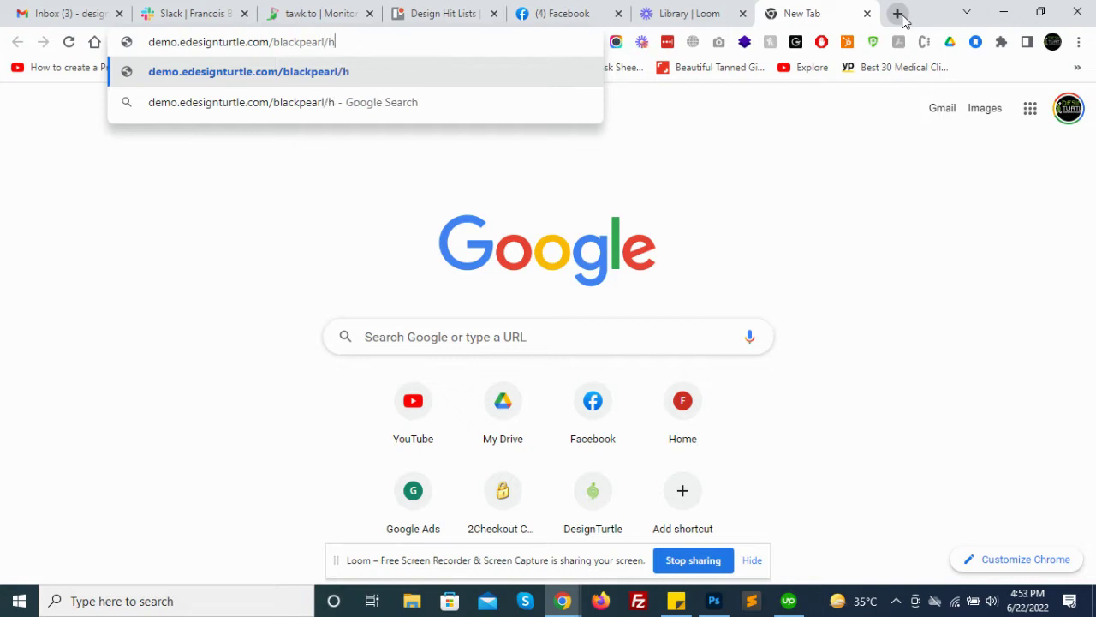
type("ome-2")
key("Return")
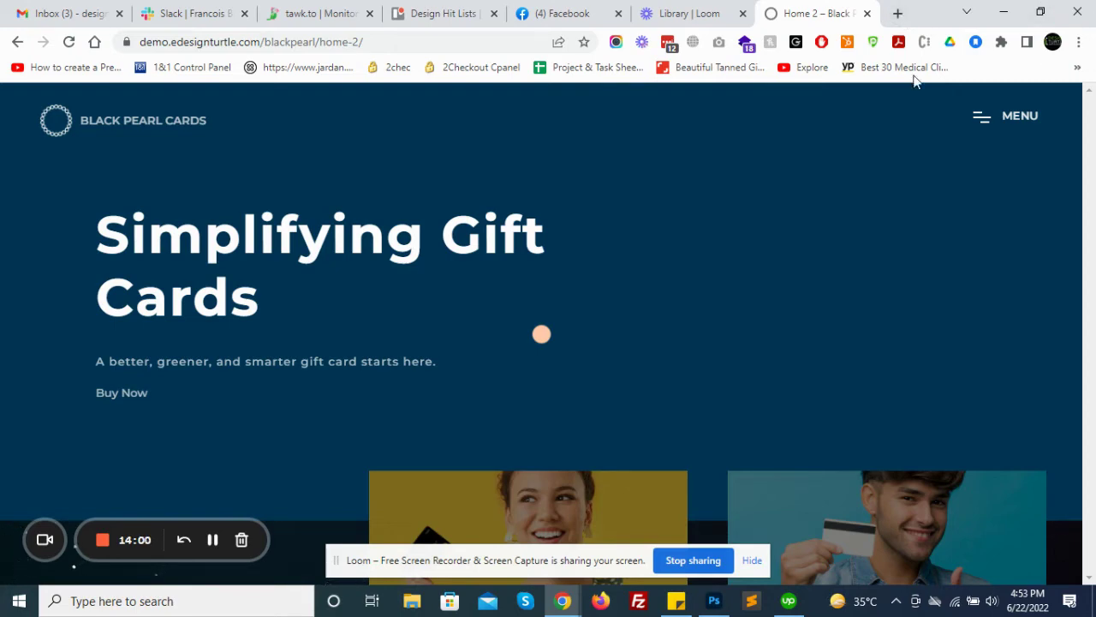
- Scroll through the Black Pearl Cards hero and gift-card slider, then back to the top
scroll(668, 290, "down", 2)
scroll(667, 289, "down", 3)
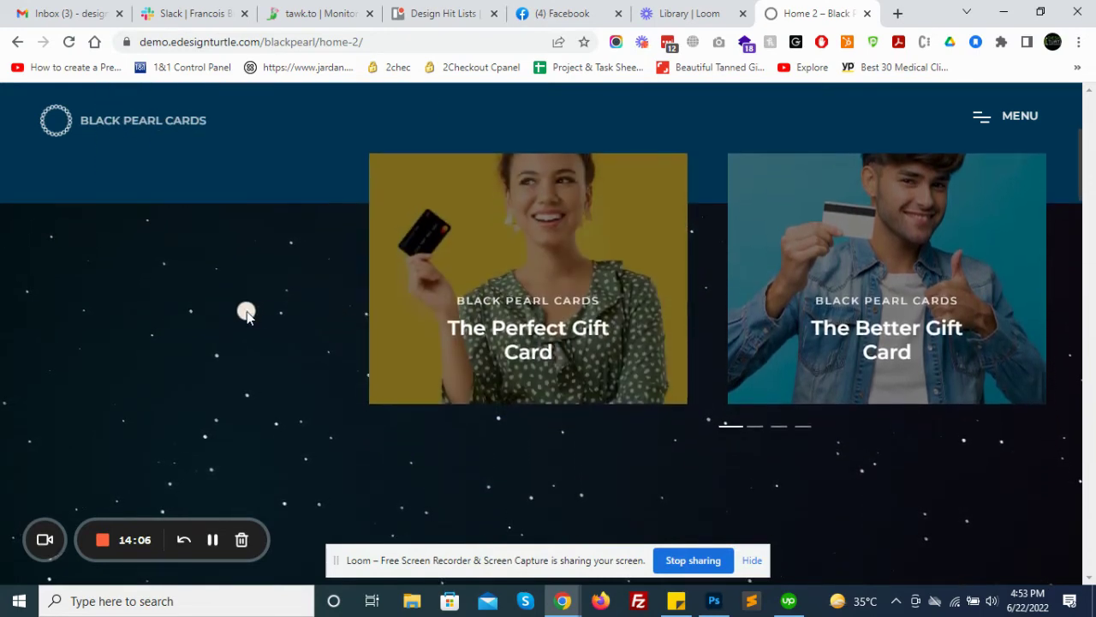
scroll(246, 315, "up", 1)
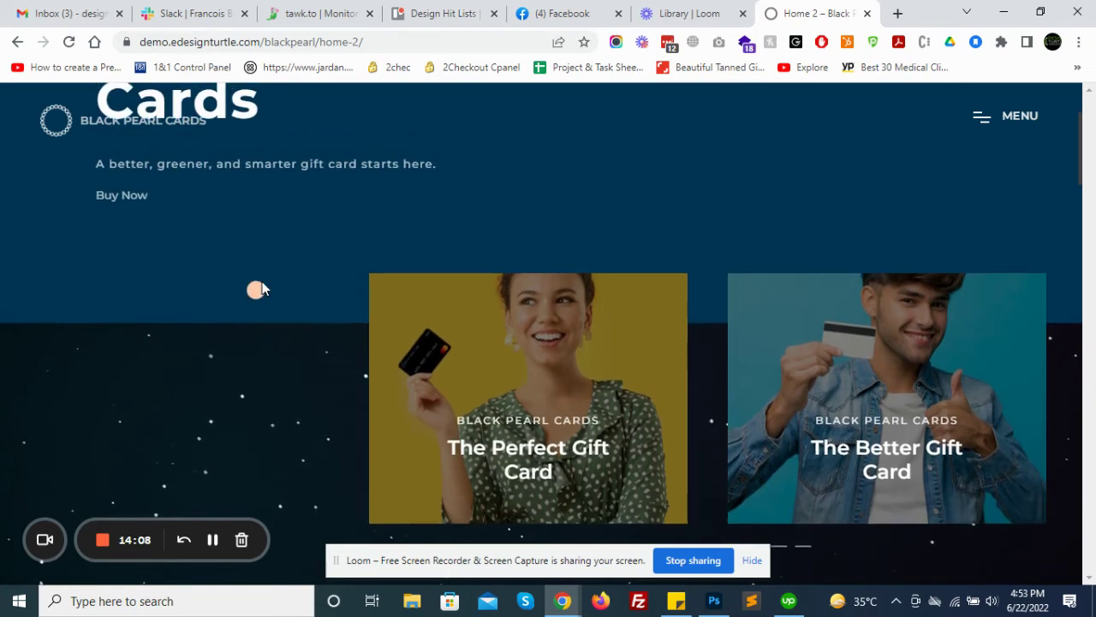
scroll(274, 351, "down", 2)
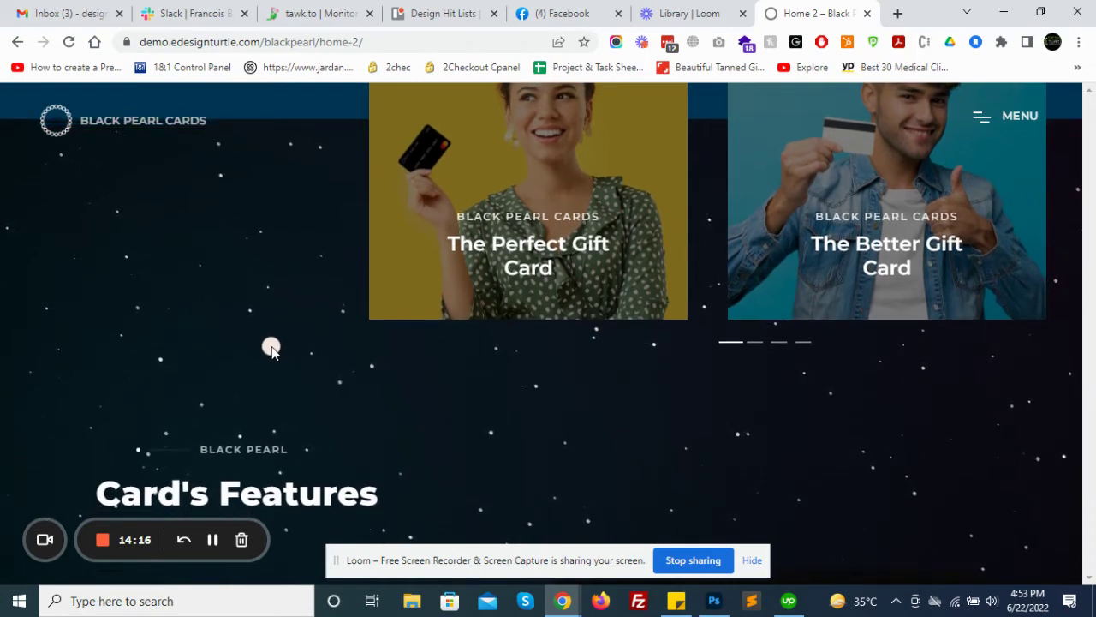
scroll(270, 349, "up", 1)
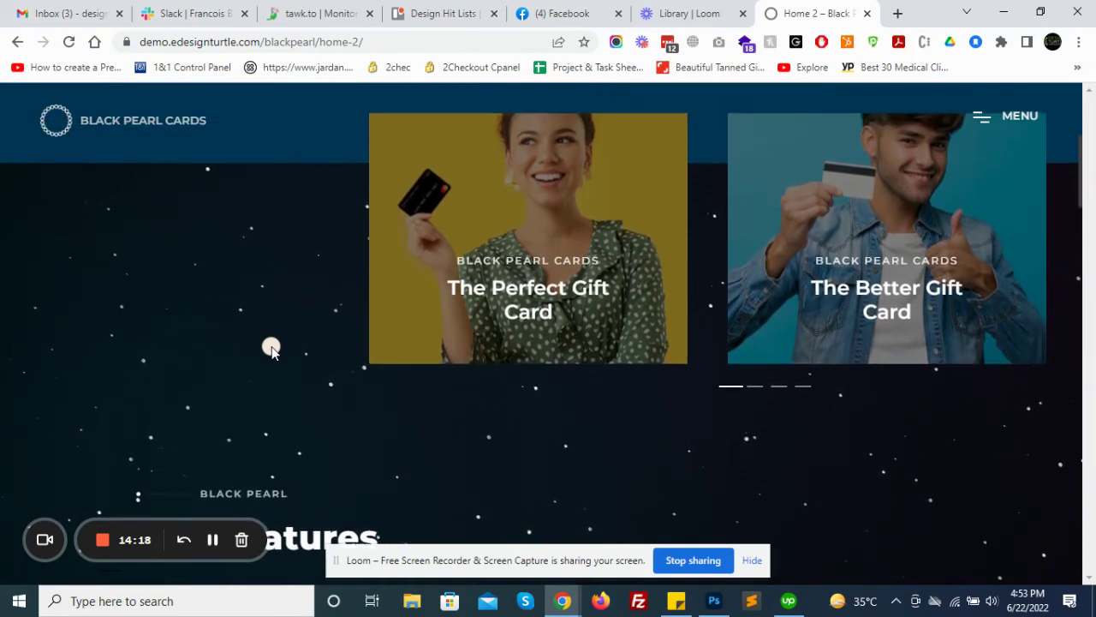
scroll(271, 348, "up", 3)
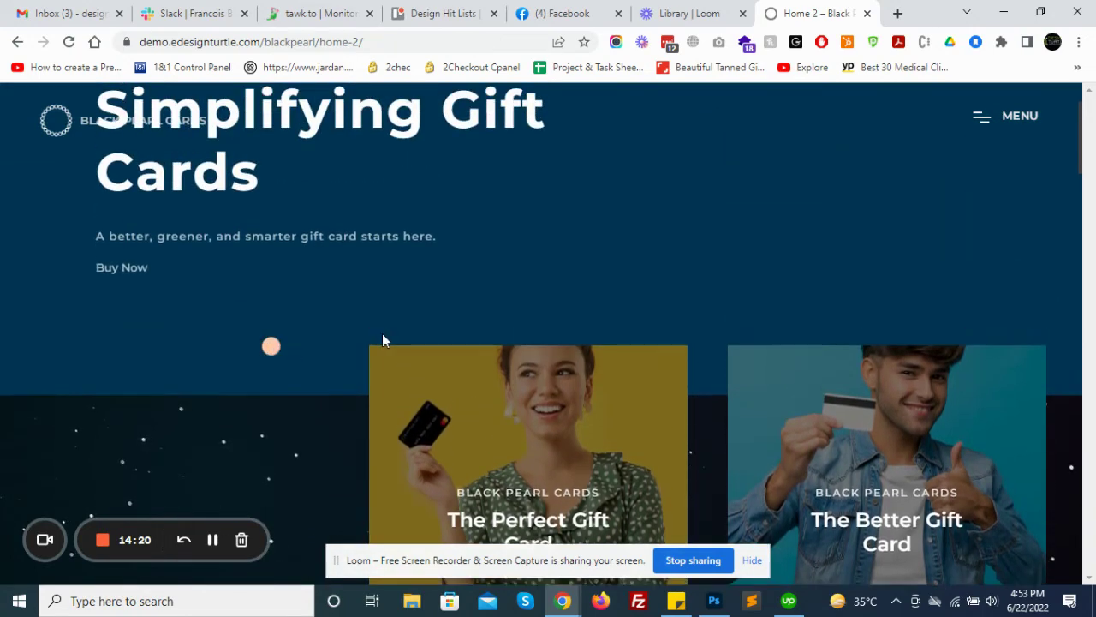
scroll(745, 283, "up", 1)
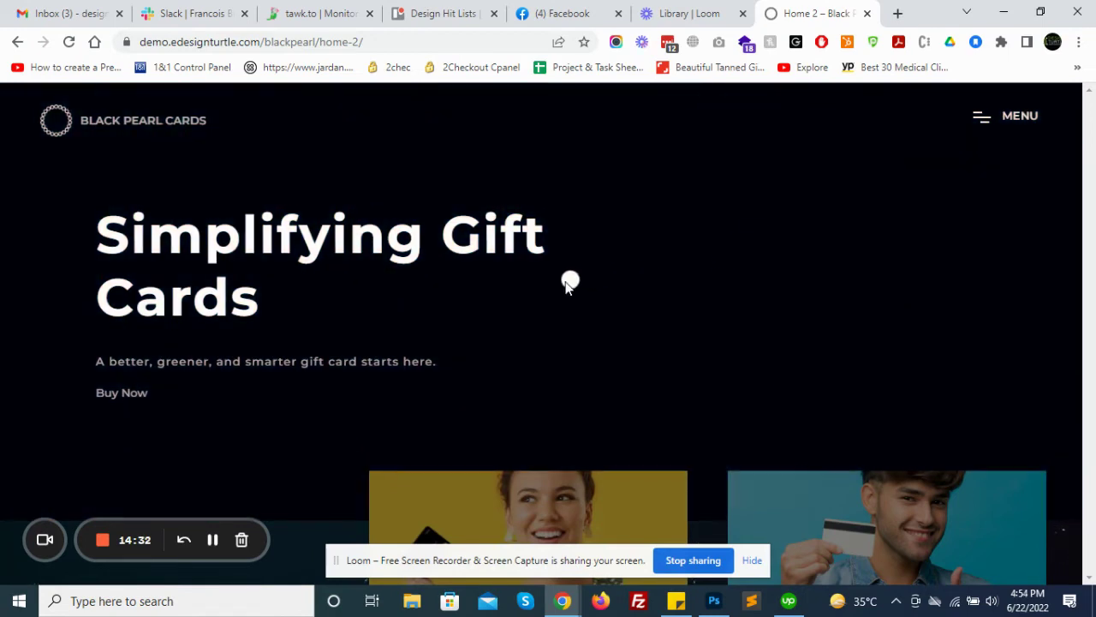
- Scroll down to review the Perfect, Better, Greener and Smarter Gift Card feature blocks
scroll(568, 283, "down", 2)
scroll(565, 283, "down", 2)
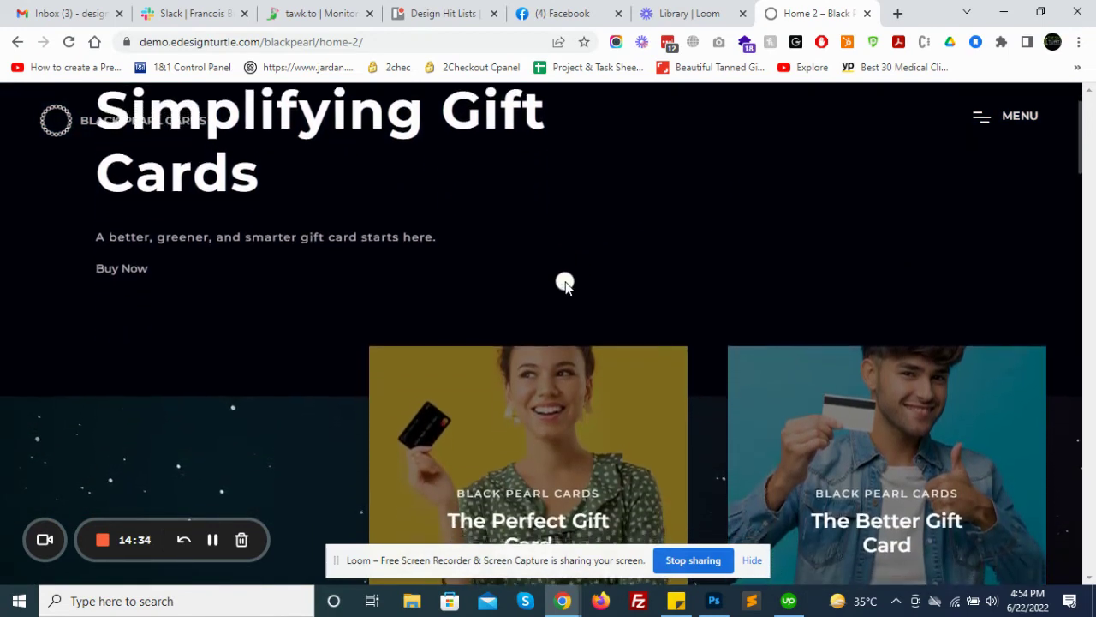
scroll(566, 283, "down", 1)
scroll(565, 282, "down", 1)
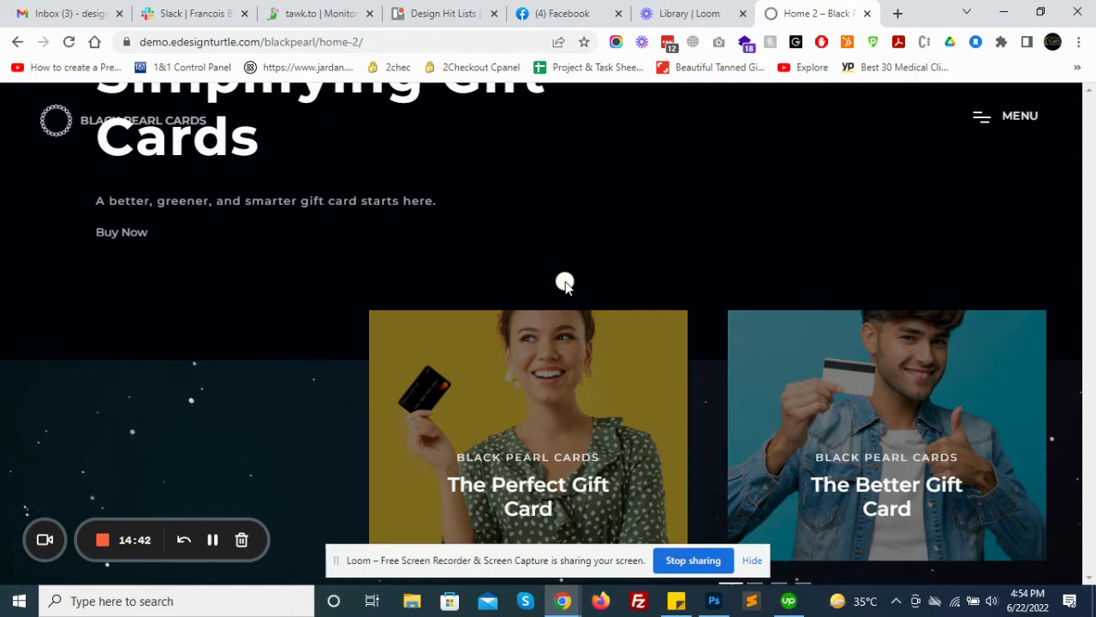
scroll(559, 287, "down", 2)
scroll(510, 310, "down", 2)
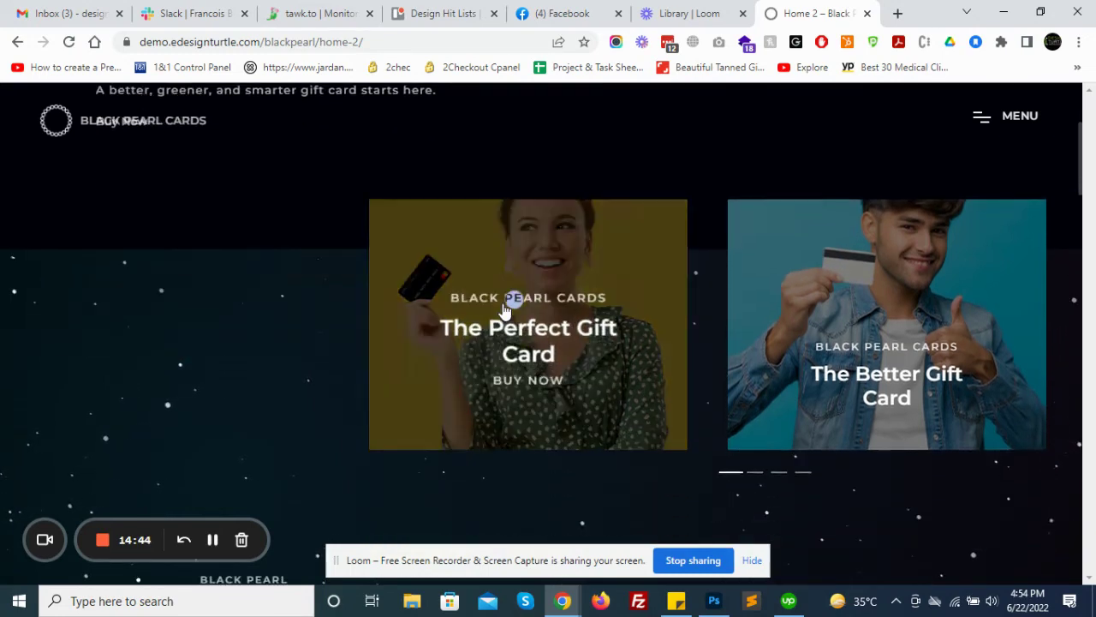
scroll(502, 306, "down", 2)
scroll(503, 306, "down", 3)
scroll(503, 305, "down", 1)
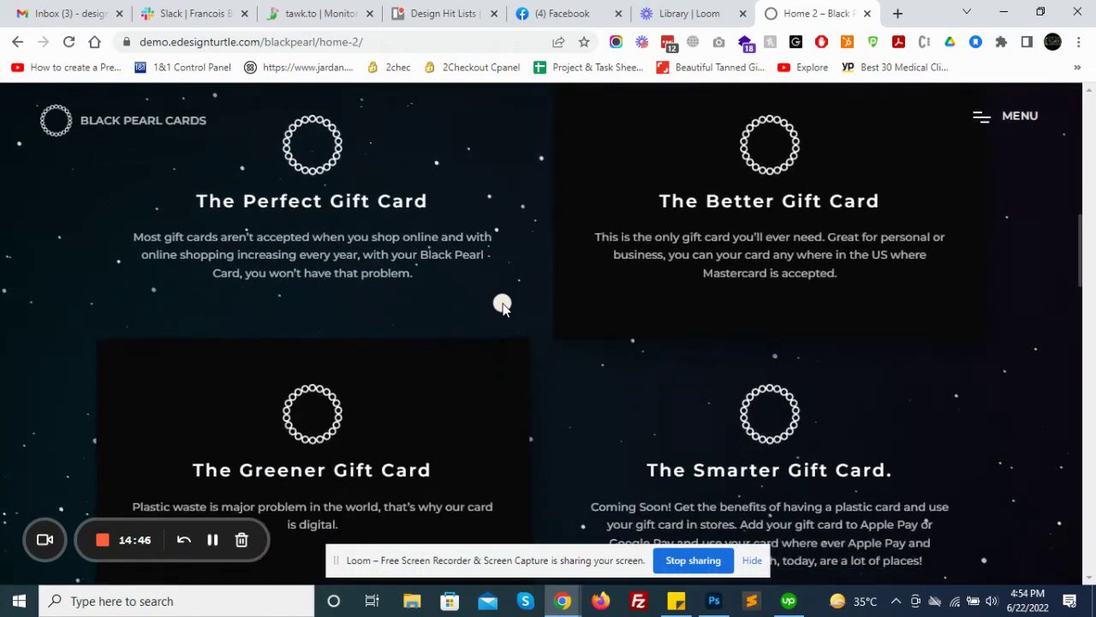
scroll(503, 306, "down", 2)
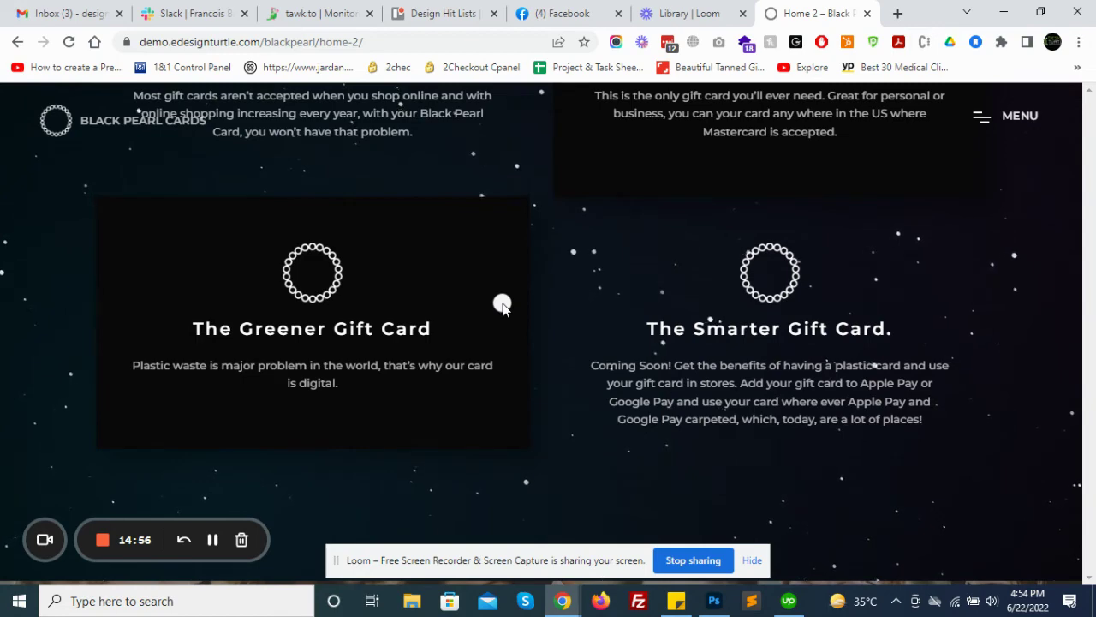
- Back in Photoshop, toggle the hero image layers so the shopping-mall photo shows instead of pexels-mentatdgt
left_click(714, 600)
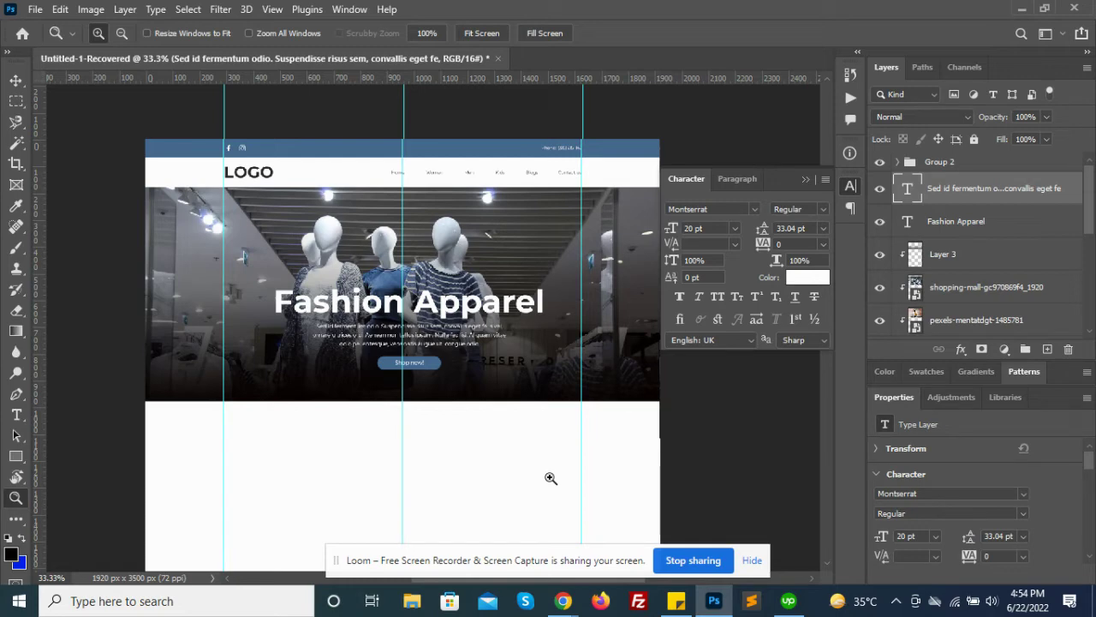
scroll(961, 287, "down", 1)
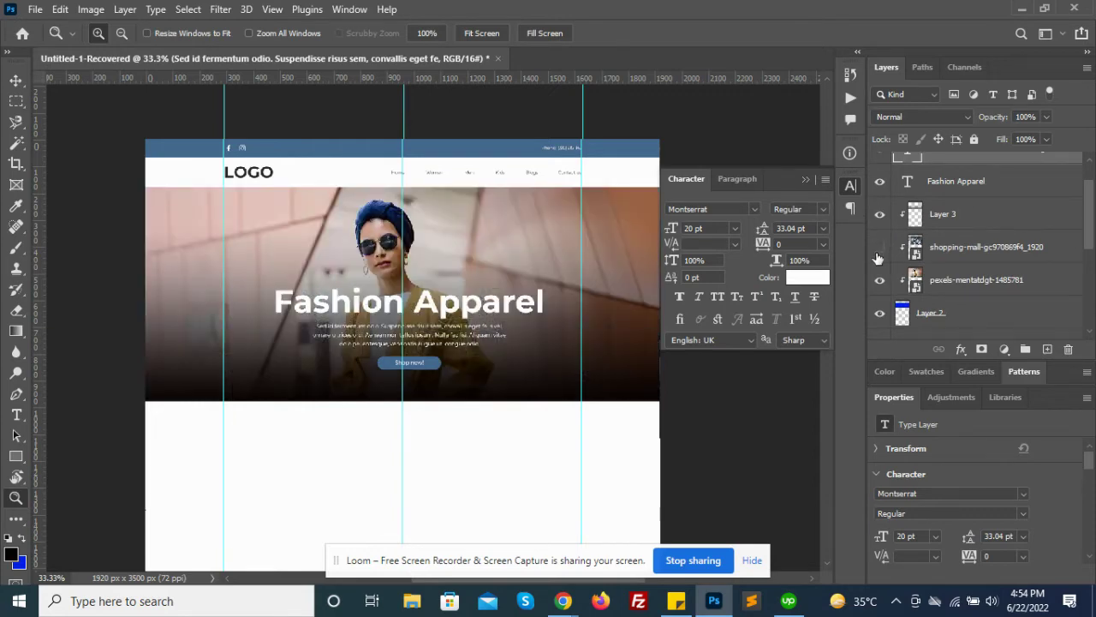
left_click(877, 251)
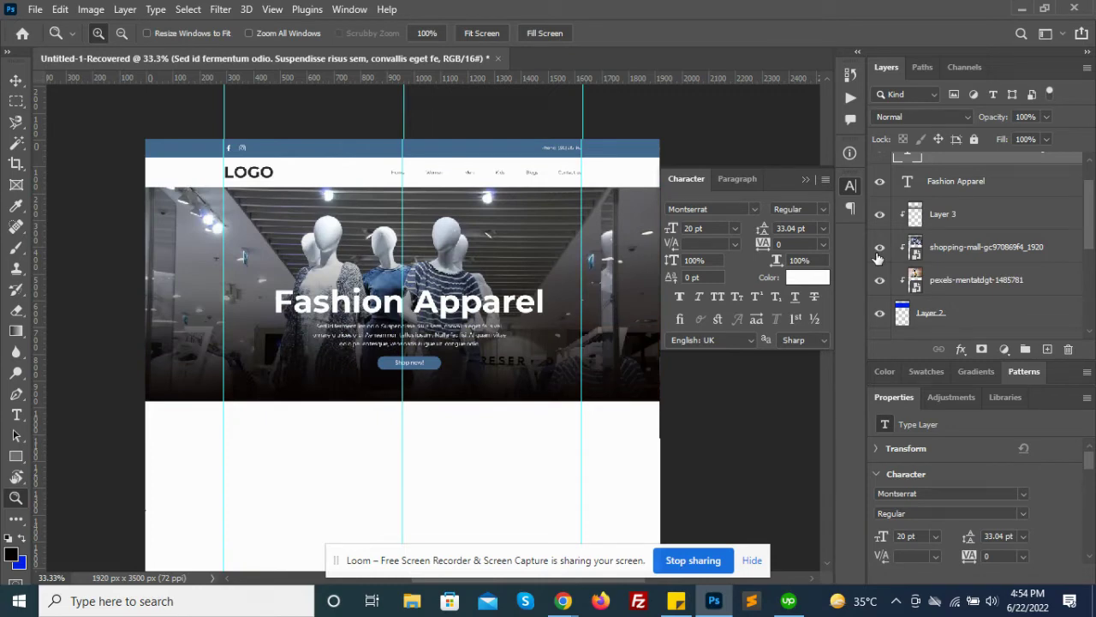
left_click(949, 277)
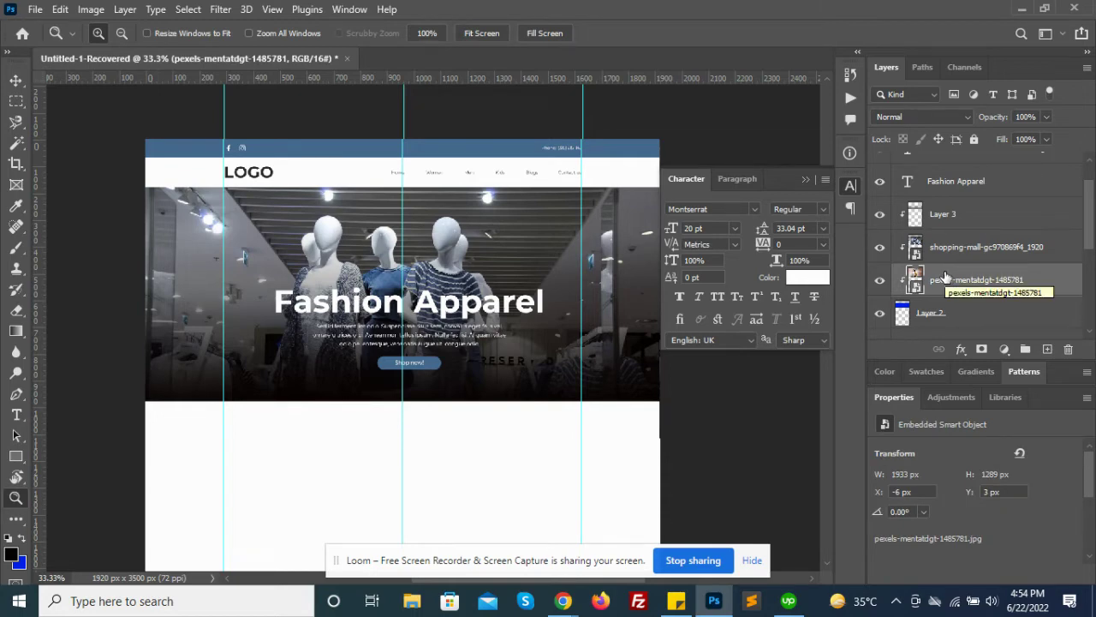
left_click(880, 280)
left_click(879, 247)
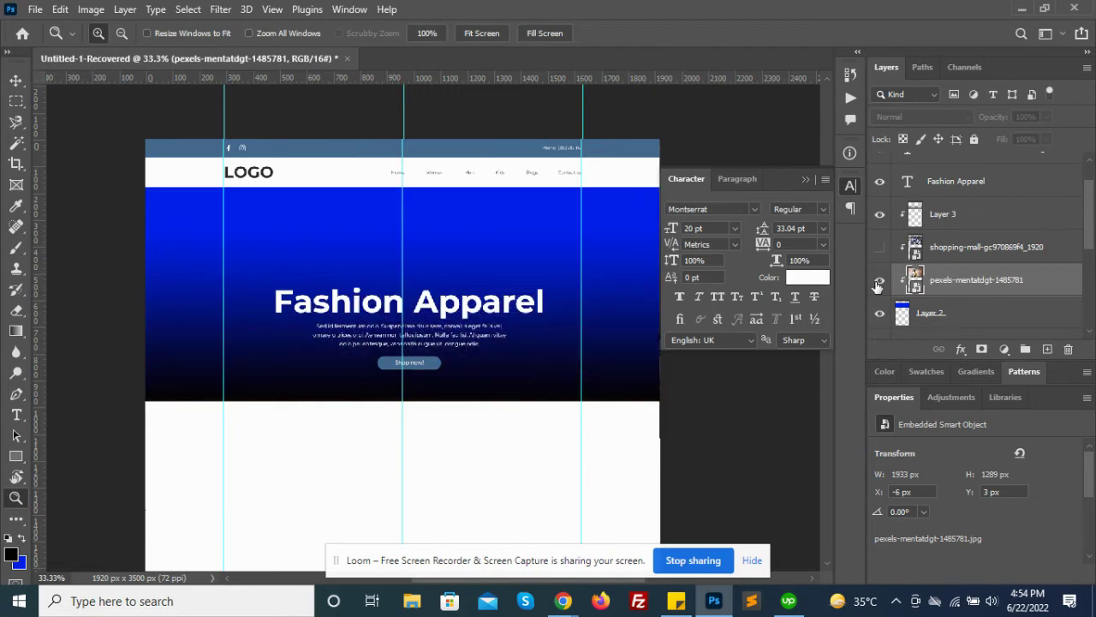
left_click(879, 280)
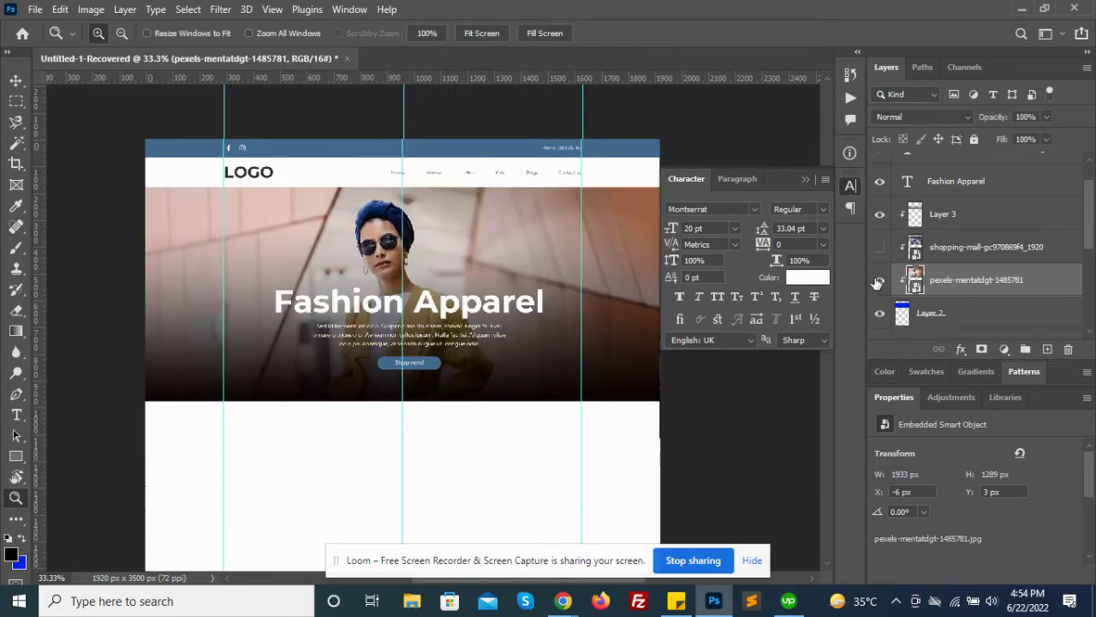
left_click(879, 248)
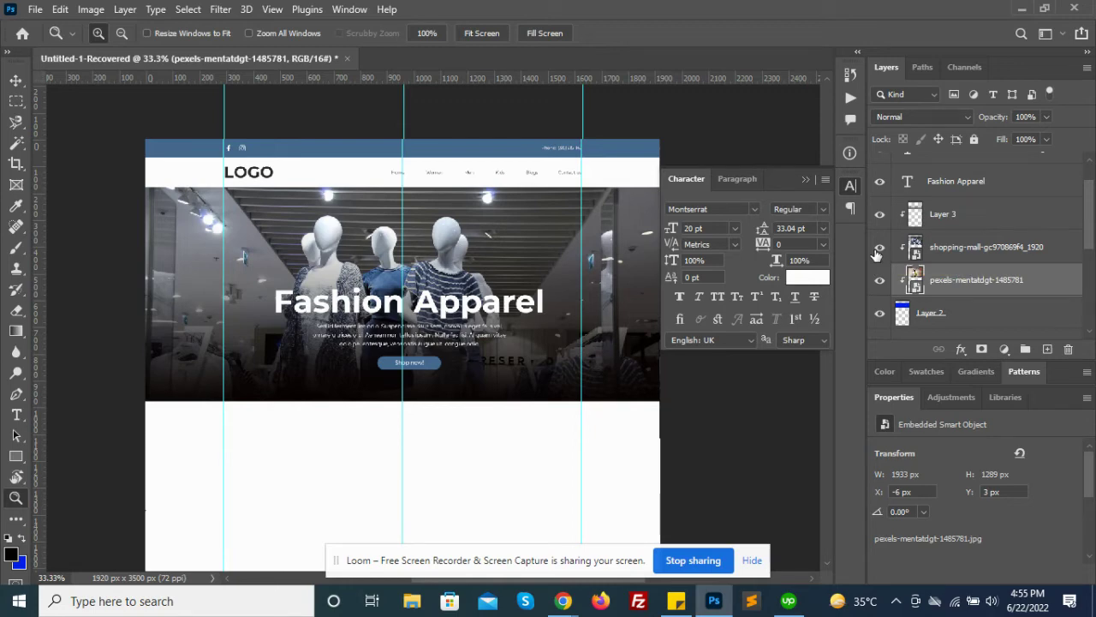
- Collapse the Character panel, keep the mall mannequin photo visible, and zoom to 50%
left_click(855, 211)
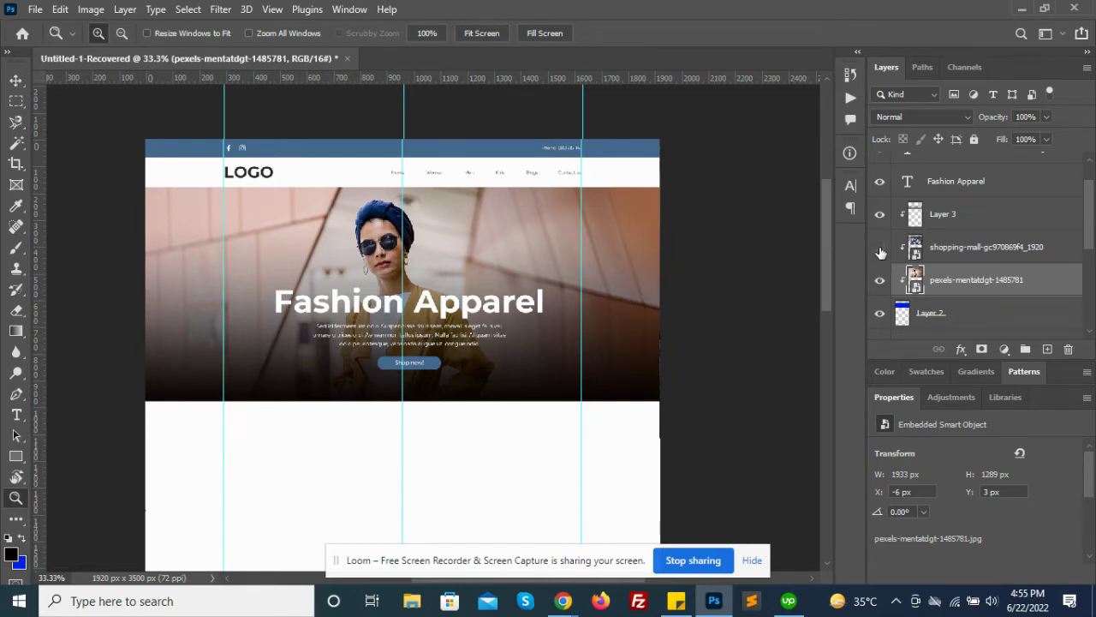
left_click(879, 248)
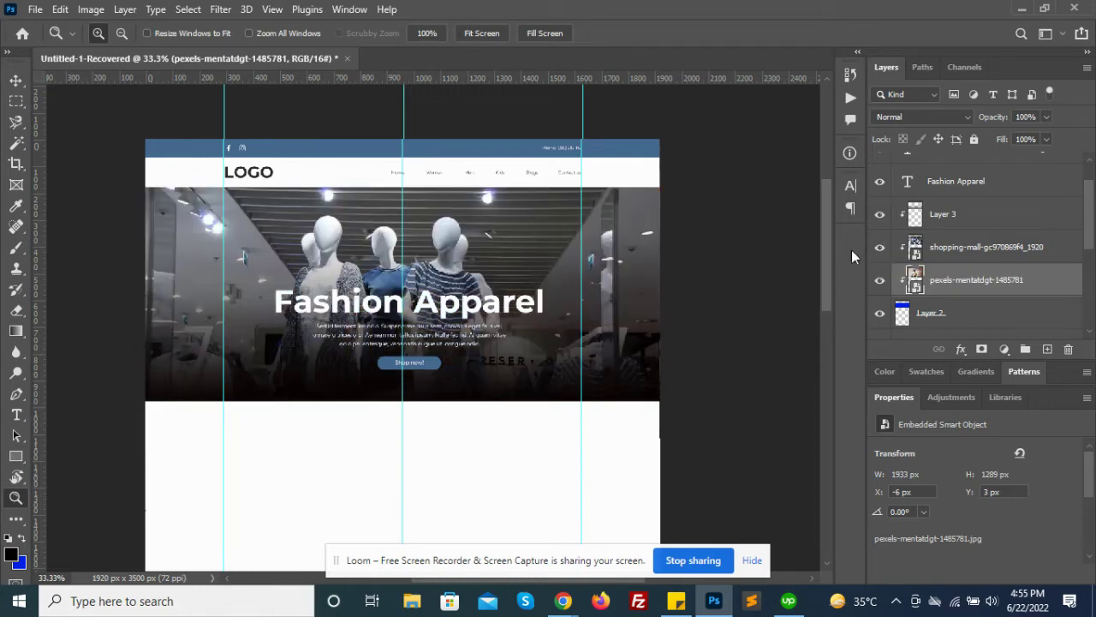
left_click(614, 267)
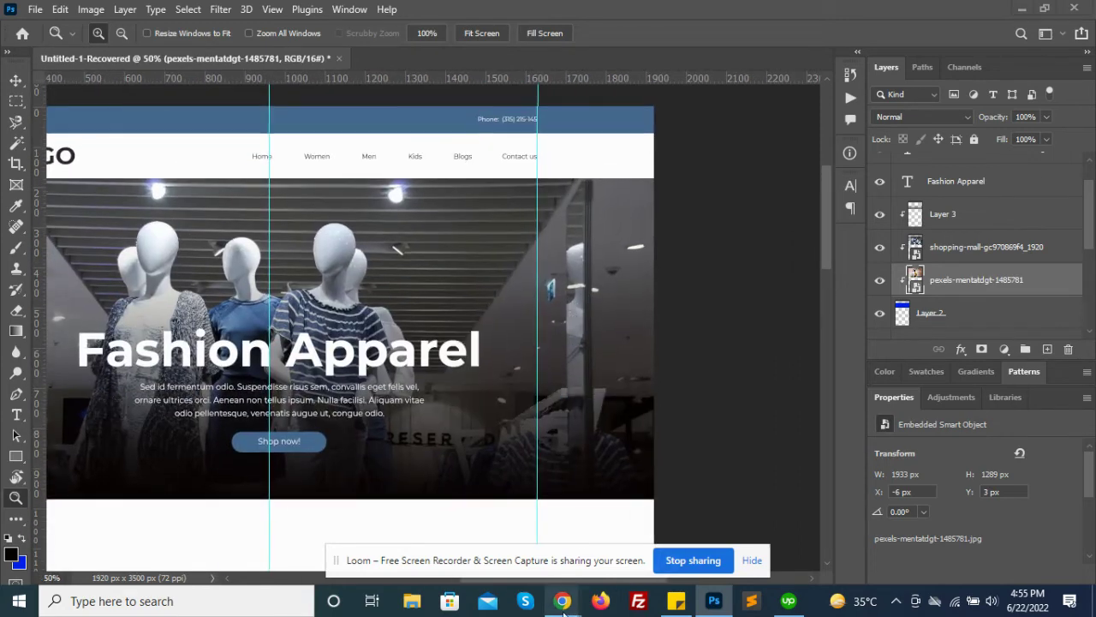
- On the Flaticon tab, replace the 'instagram' search with a right-arrow search
left_click(529, 545)
left_click(261, 7)
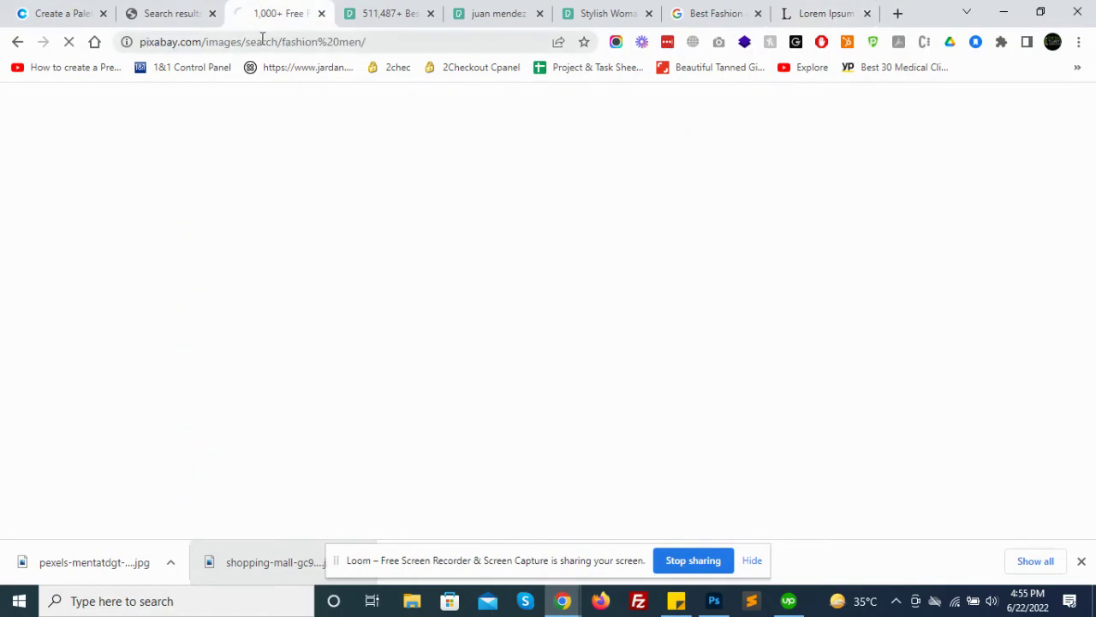
left_click(180, 13)
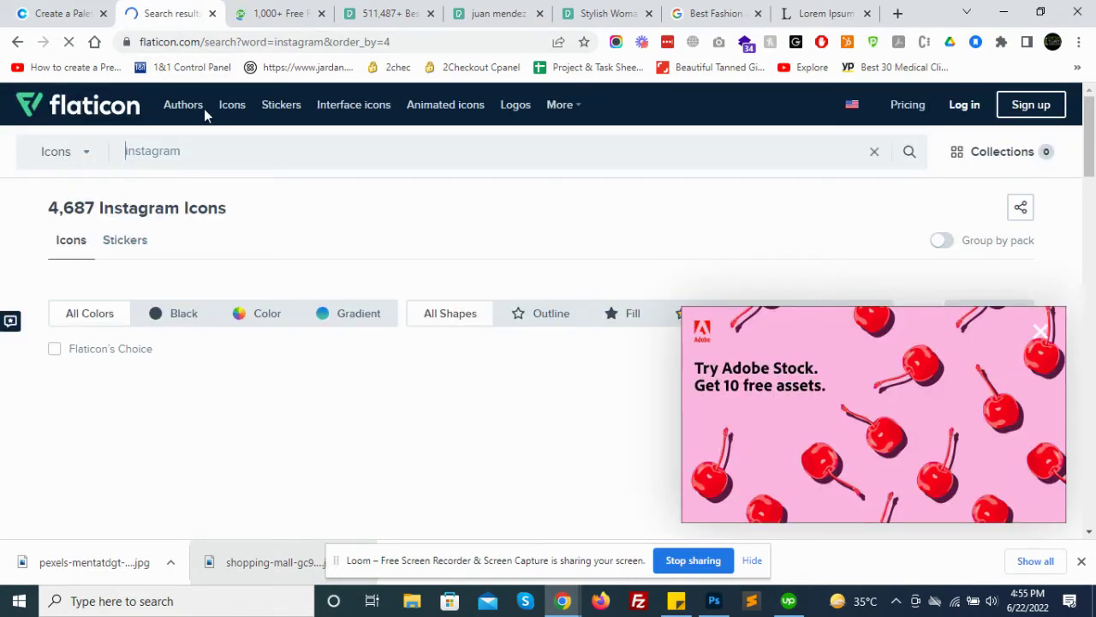
double_click(218, 150)
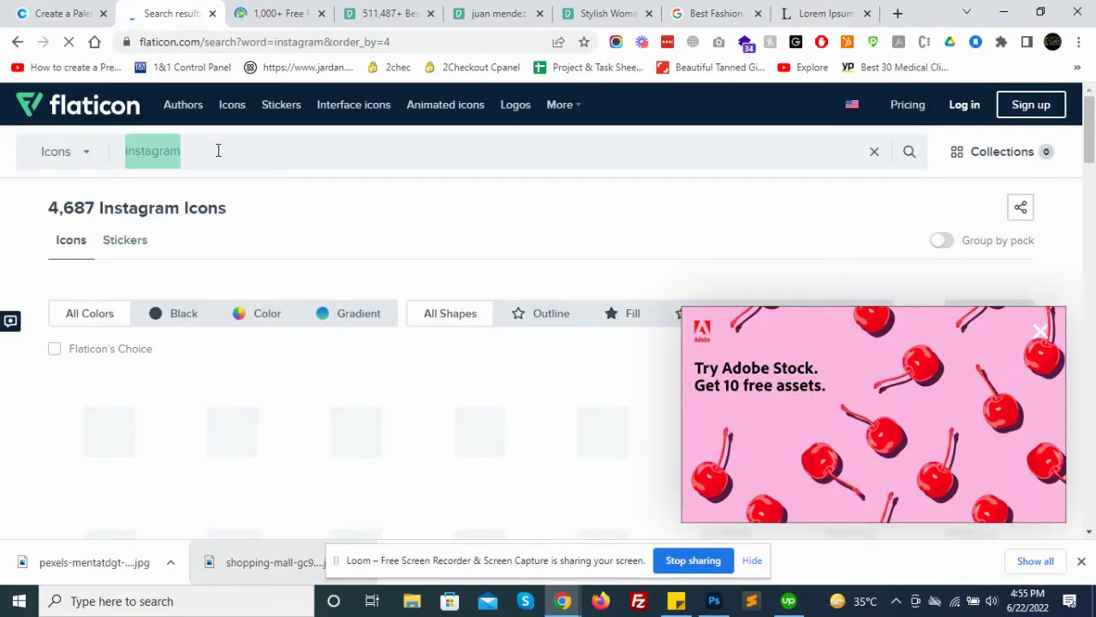
type("right")
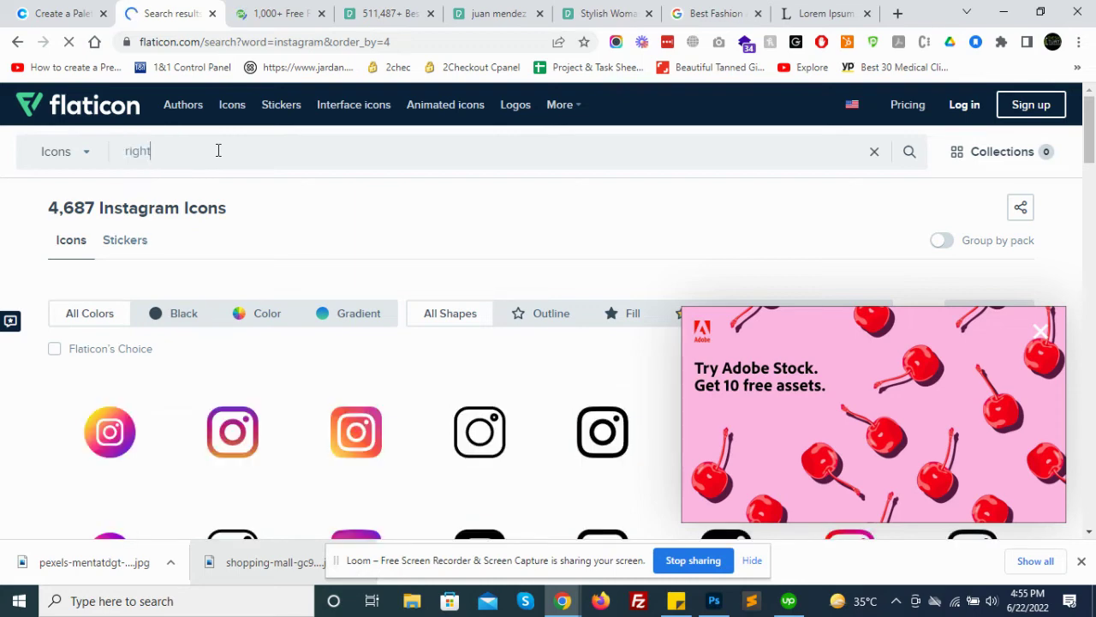
type("rr")
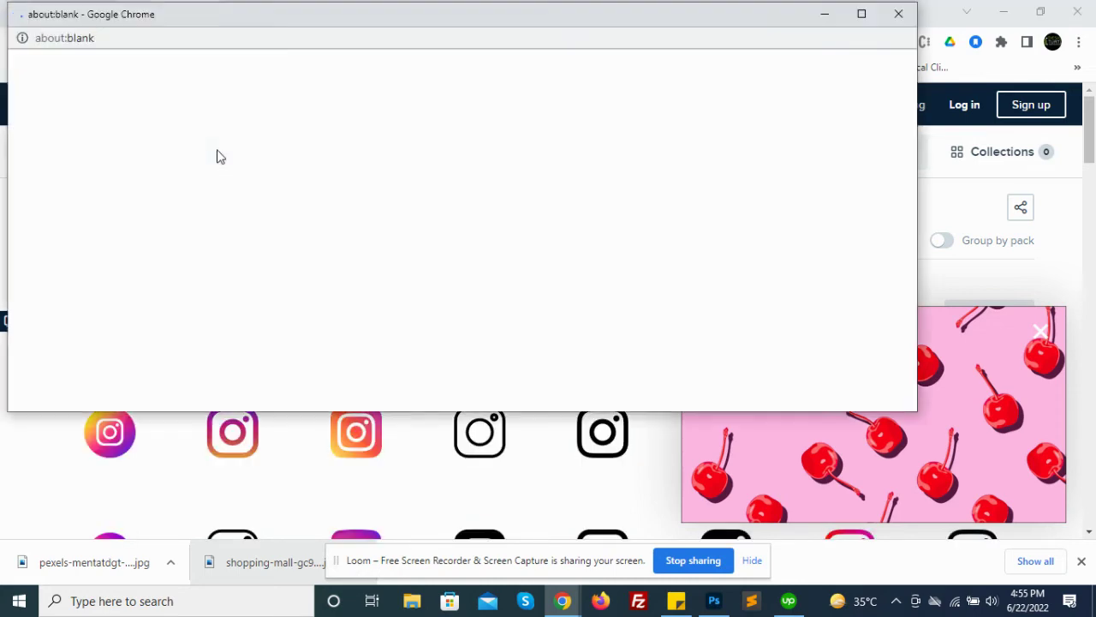
left_click(898, 14)
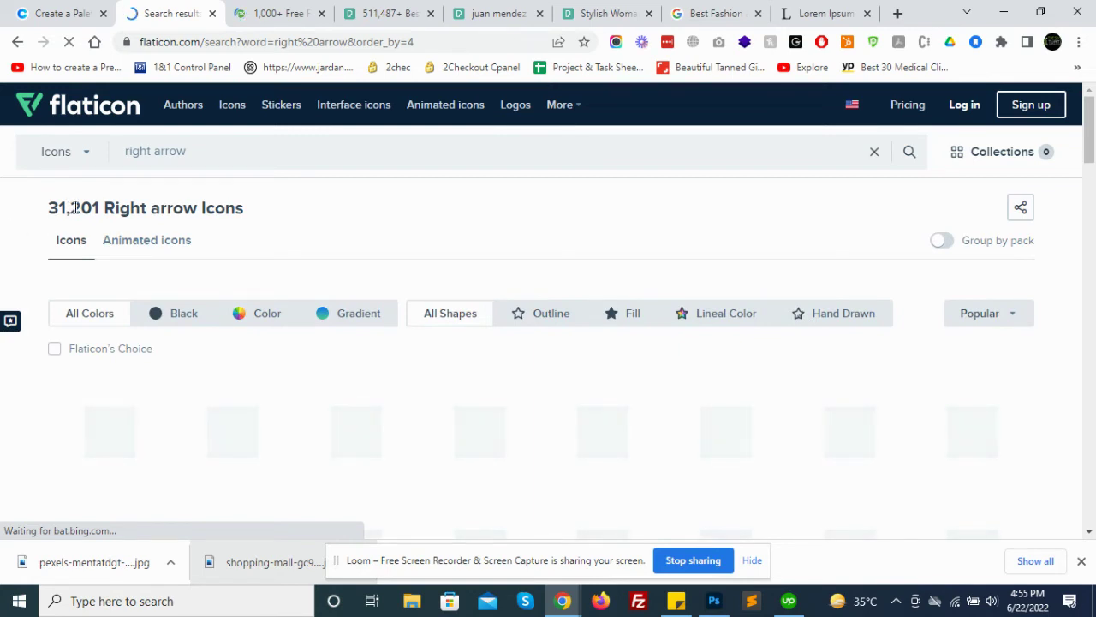
- Download the free Next arrow icon as next.png and dismiss the attribution reminder
scroll(75, 218, "down", 2)
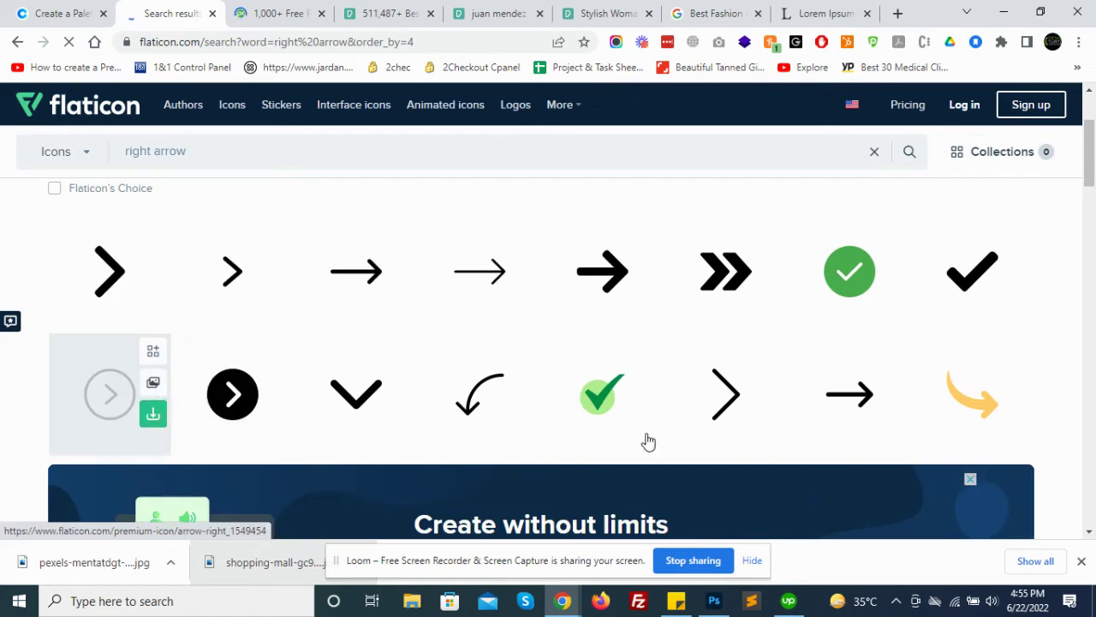
left_click(768, 418)
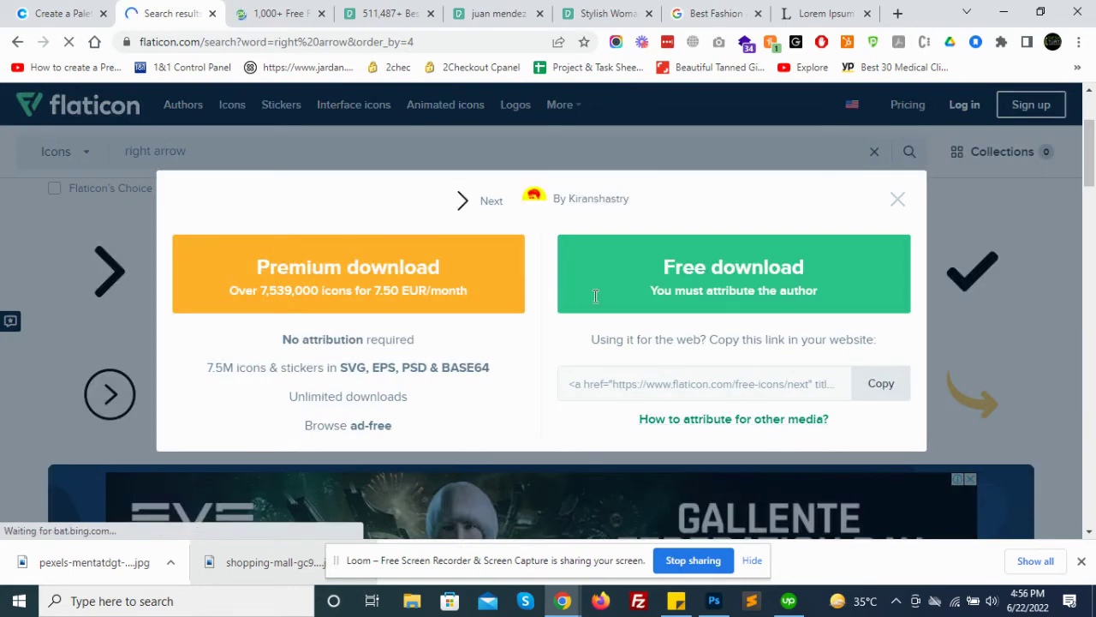
left_click(655, 292)
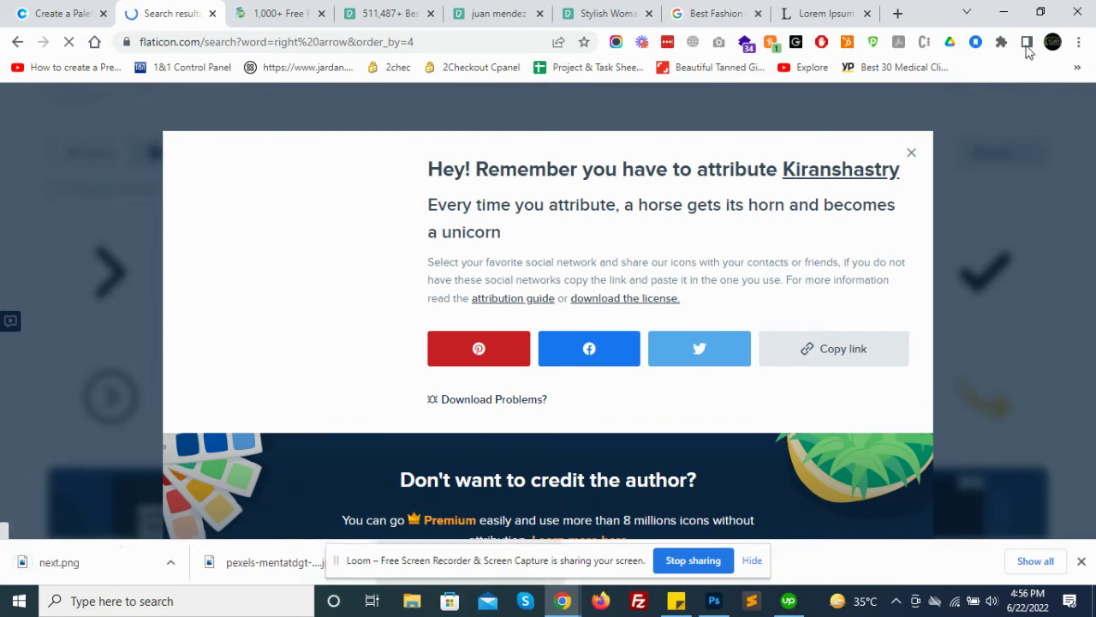
left_click(189, 296)
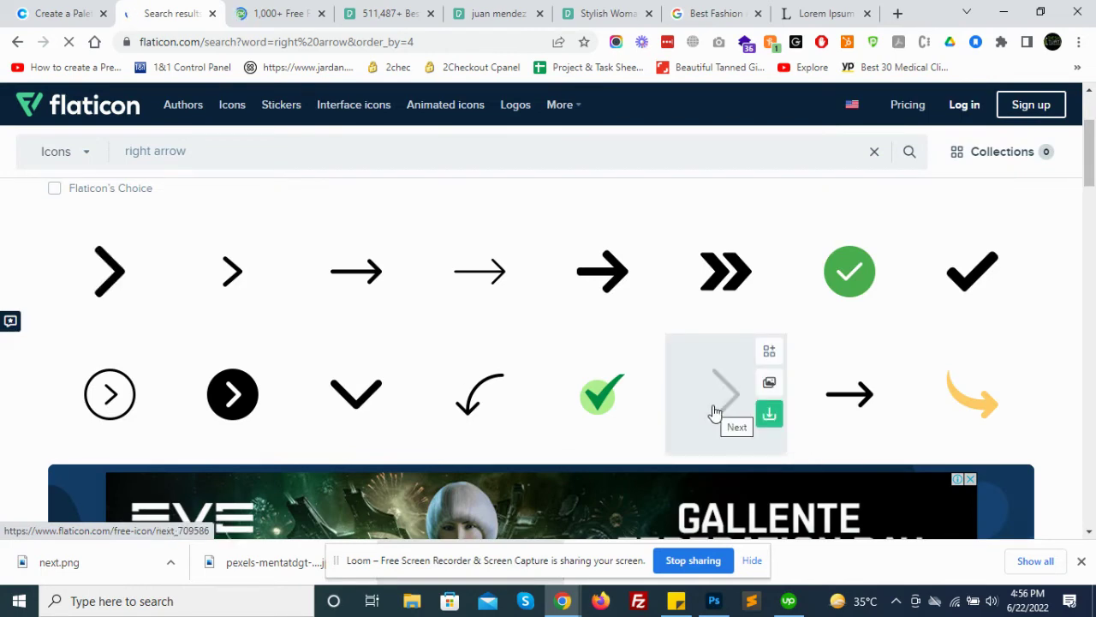
scroll(715, 413, "down", 2)
scroll(715, 413, "down", 2)
scroll(715, 413, "down", 3)
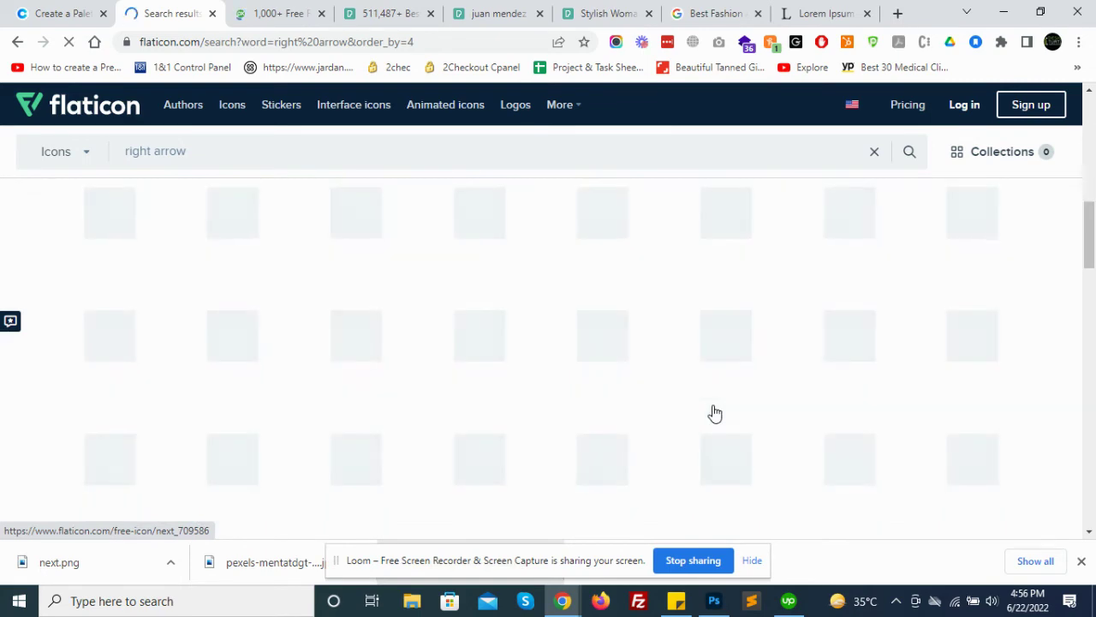
scroll(715, 412, "up", 4)
scroll(713, 411, "up", 3)
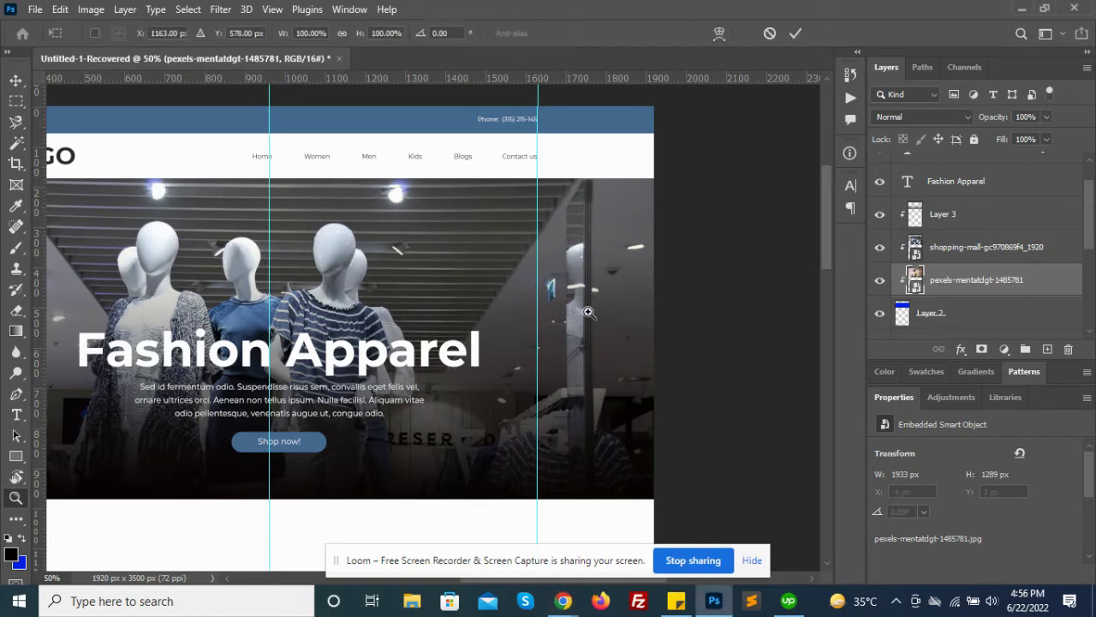
- Place next.png in the mockup, move its layer to the top, and scale it to 18 × 34 px
left_click_drag(715, 605, 588, 311)
key("Return")
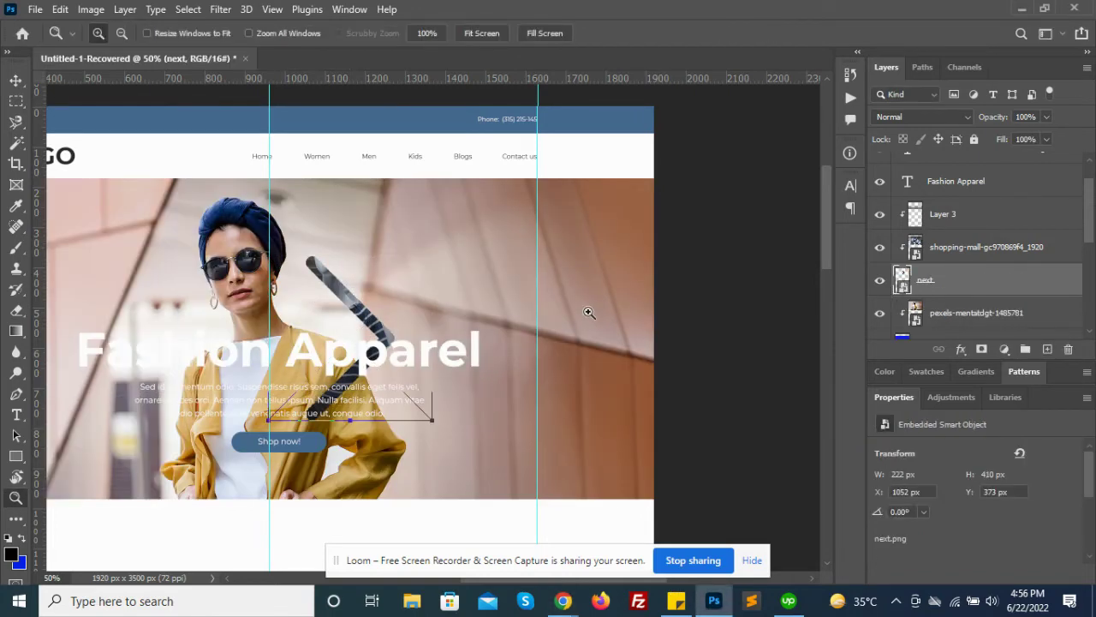
left_click_drag(949, 280, 957, 159)
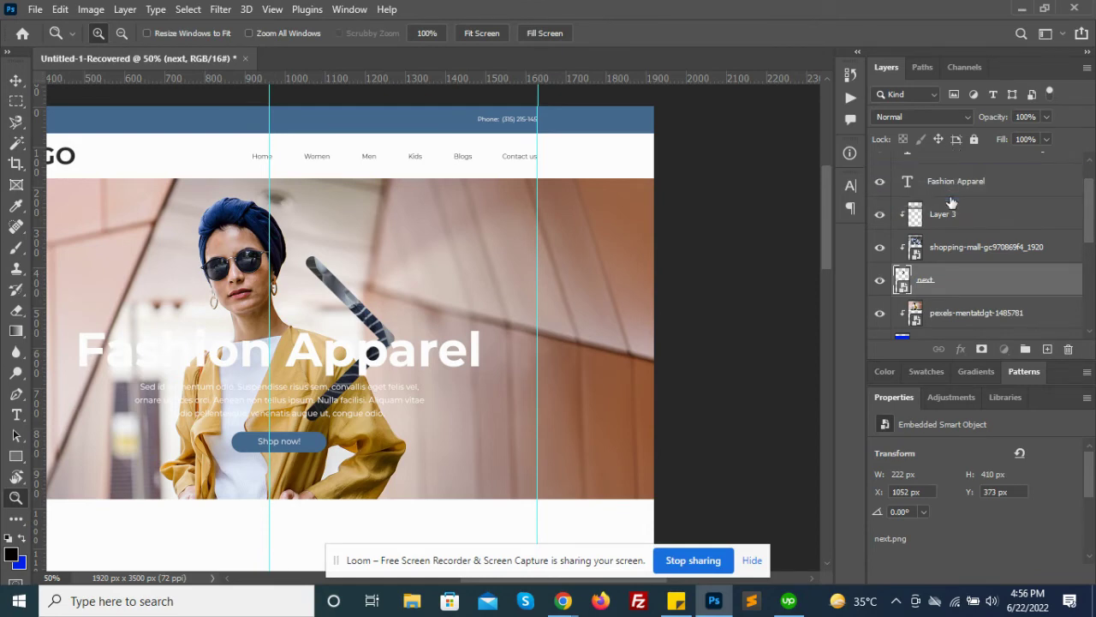
mouse_move(950, 152)
left_mouse_down()
mouse_move(946, 226)
mouse_move(937, 162)
left_mouse_up()
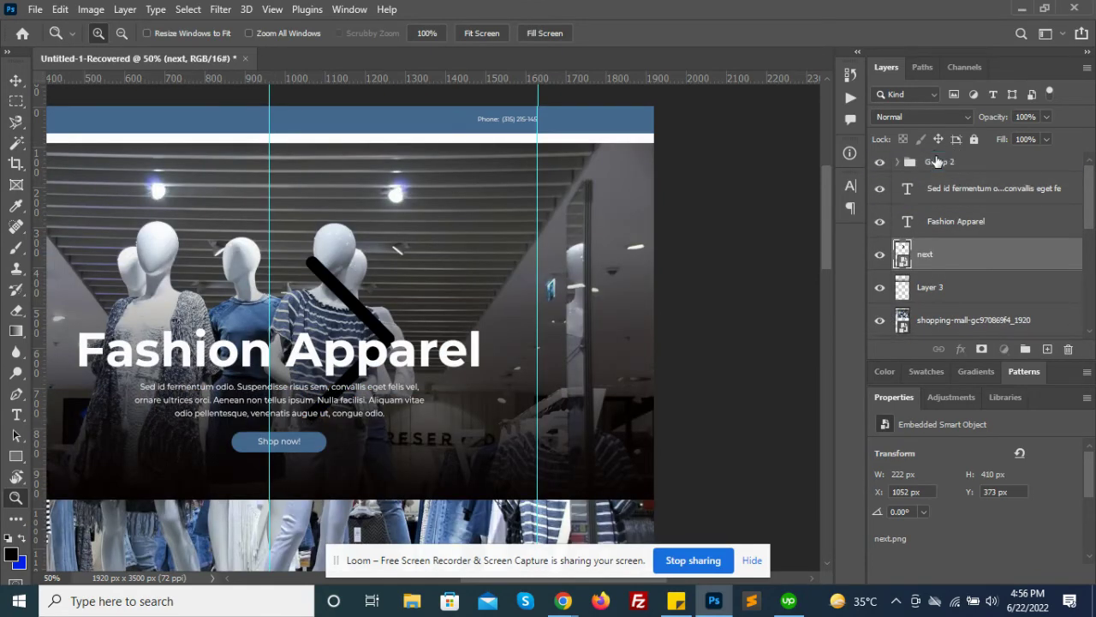
key("ctrl+z")
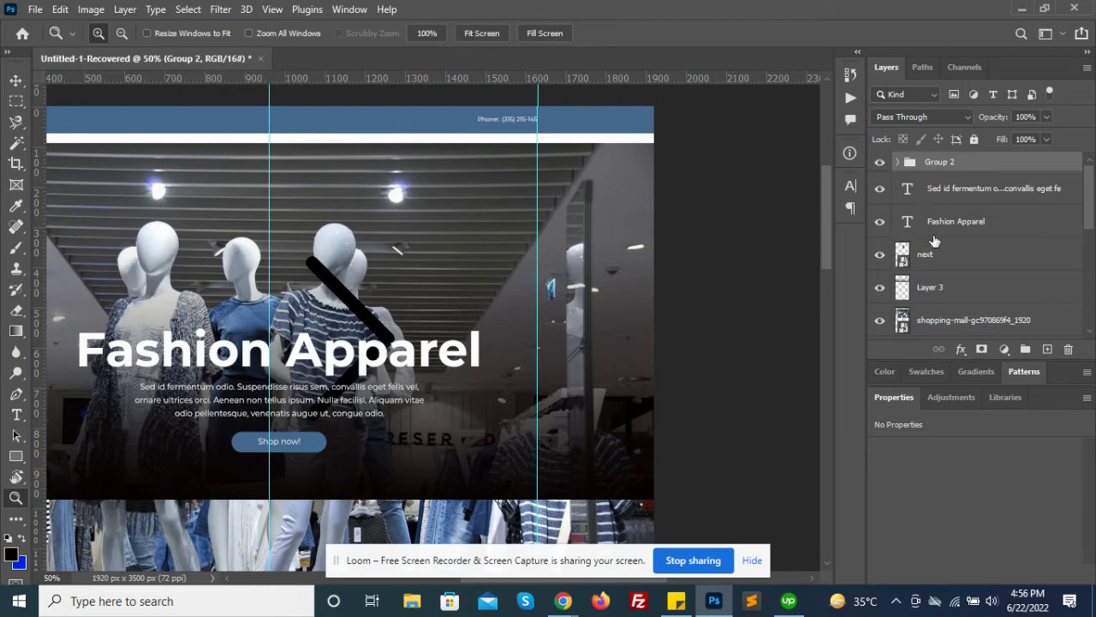
left_click_drag(935, 246, 940, 157)
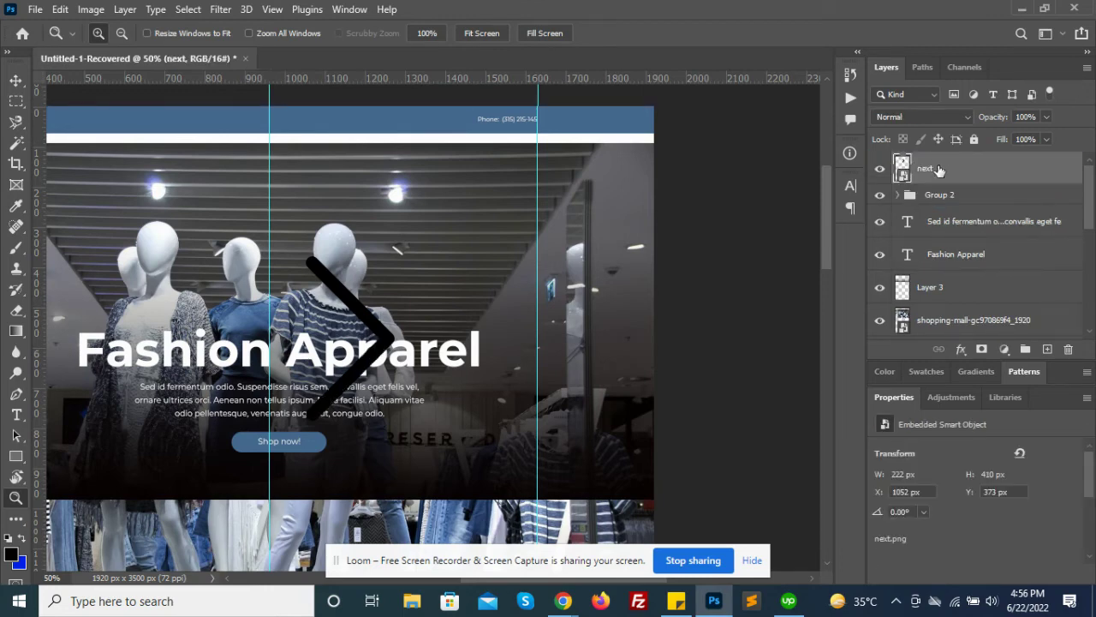
key("ctrl+t")
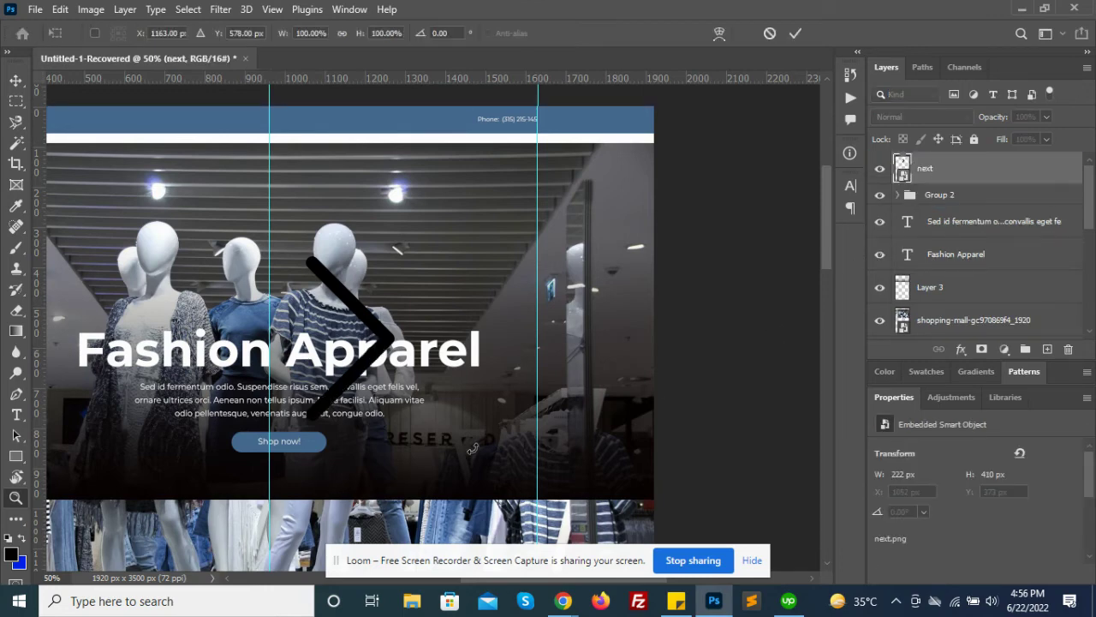
left_click_drag(426, 415, 364, 331)
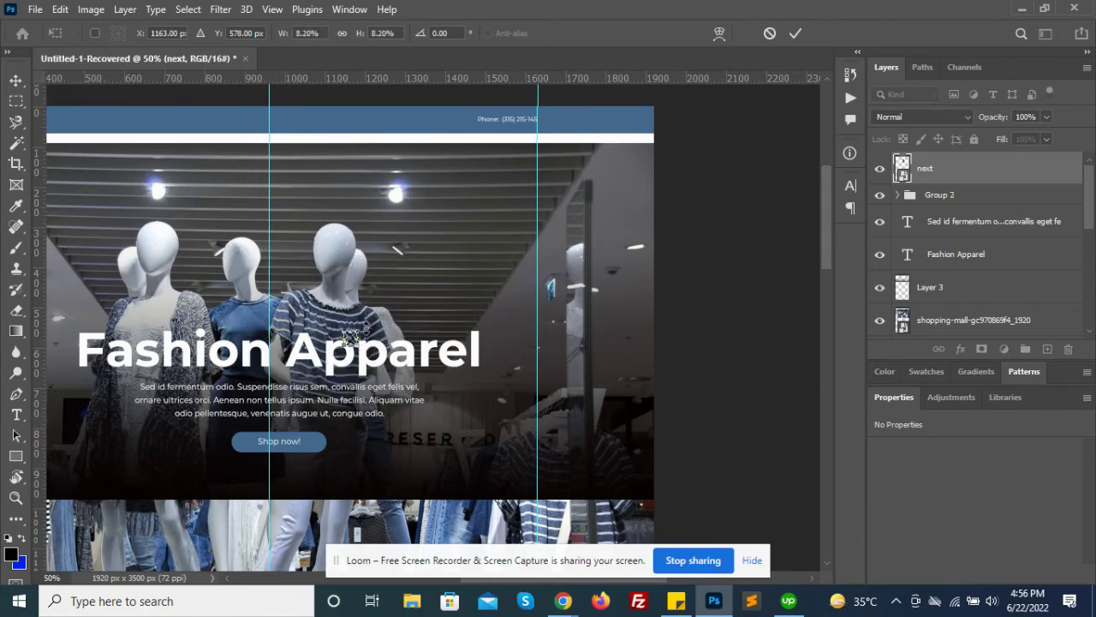
key("Return")
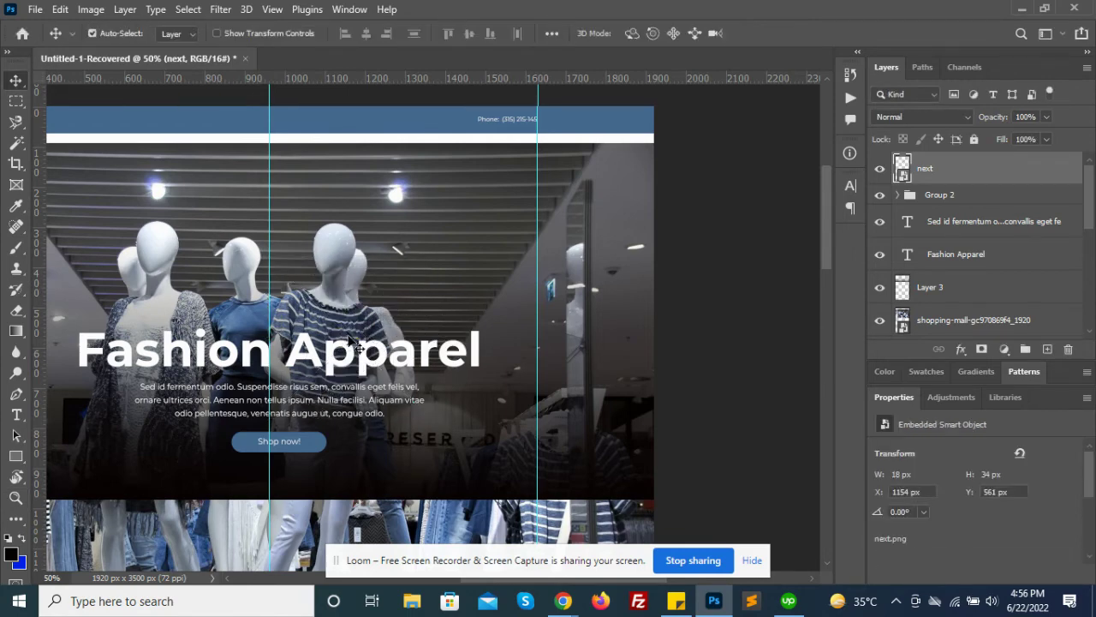
- Try moving the Fashion Apparel headline, then undo the move
left_click(381, 332)
left_click_drag(381, 333, 446, 304)
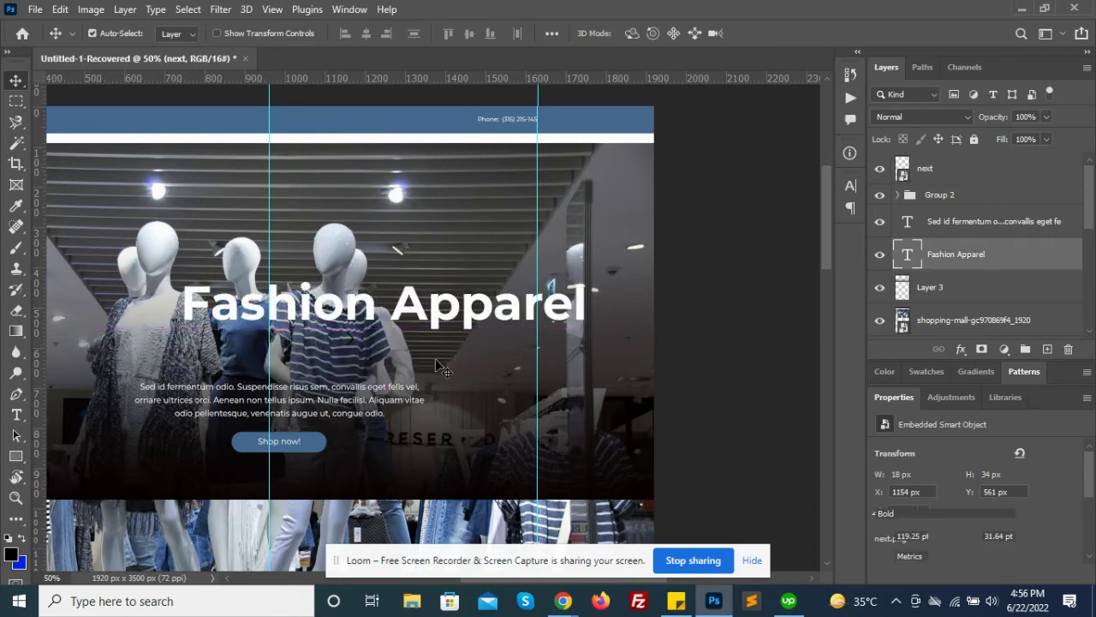
key("ctrl+z")
key("ctrl+t")
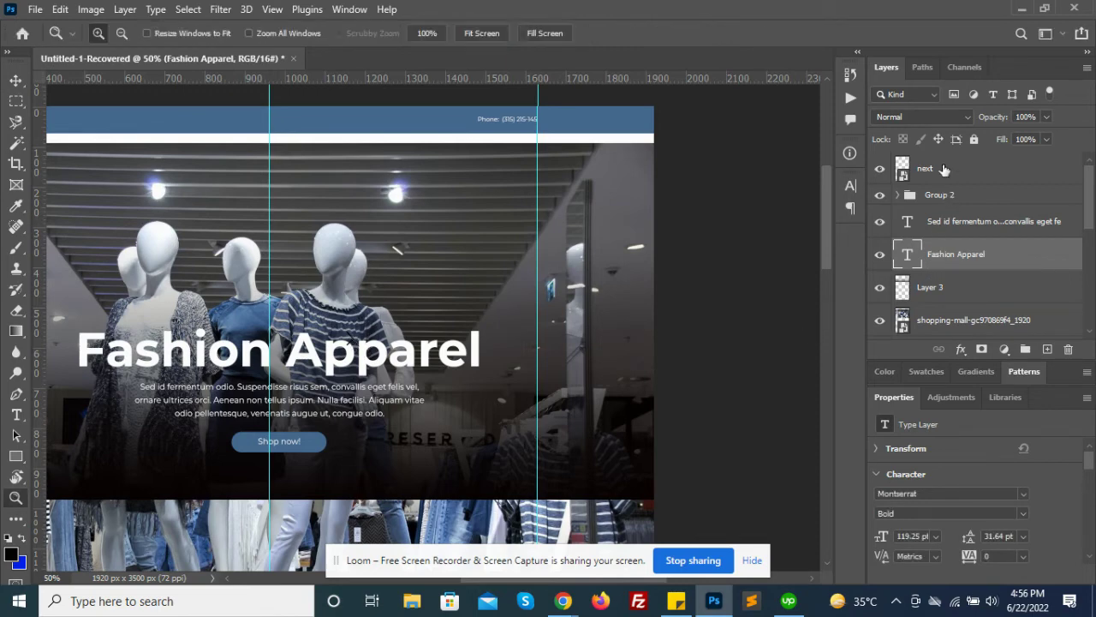
- Nudge the next arrow to the hero's right edge at X 1834 px, Y 485 px
left_click(942, 169)
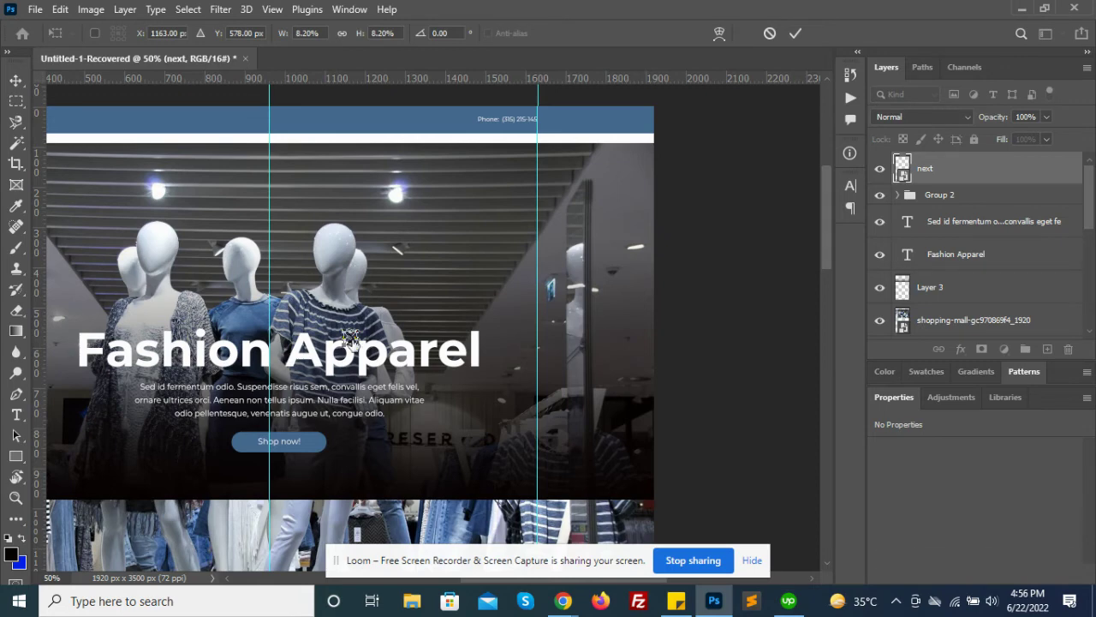
key("Return")
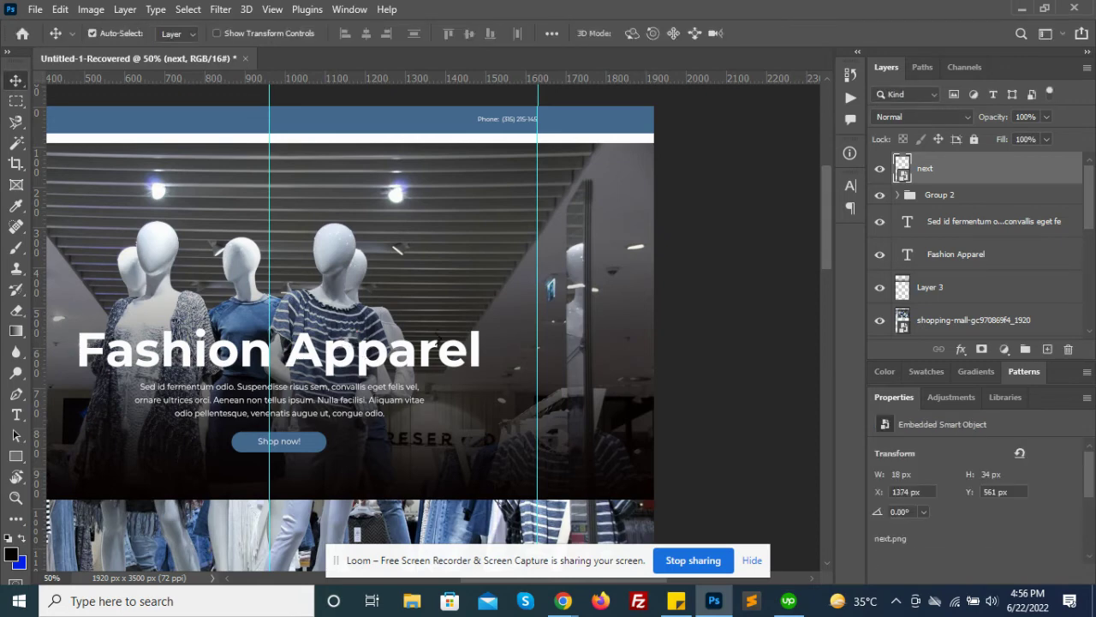
key("shift+Right")
key("shift+Right")
key("shift+Right")
key("shift+Up")
key("shift+Right")
key("shift+Up")
key("shift+Up")
key("shift+Up")
key("shift+Right")
key("shift+Right")
key("shift+Right")
key("shift+Right")
key("shift+Right")
key("shift+Right")
key("shift+Right")
key("shift+Right")
key("shift+Right")
key("shift+Right")
key("shift+Right")
key("shift+Right")
key("shift+Right")
key("shift+Right")
key("shift+Right")
- Clip the shopping-mall photo and Layer 3 to the hero area with clipping masks
scroll(901, 288, "down", 2)
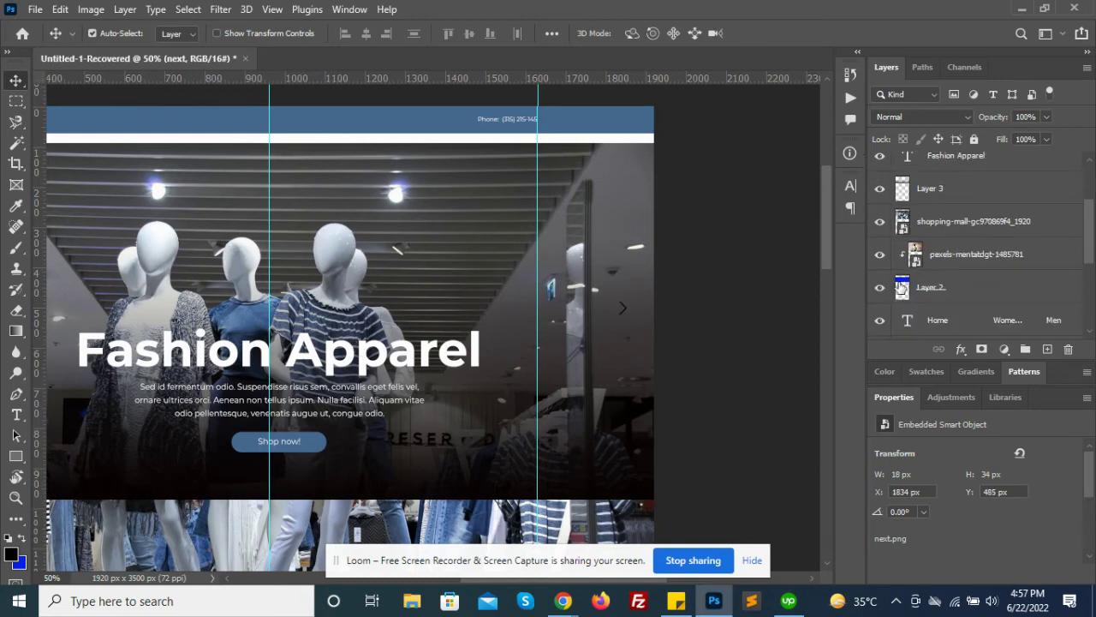
right_click(962, 223)
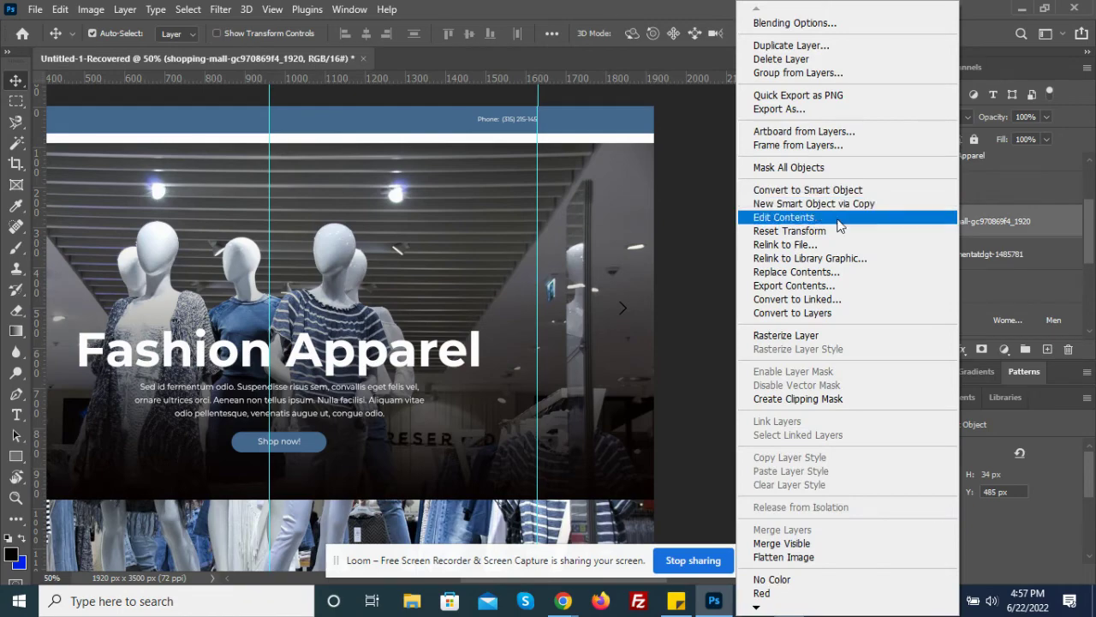
left_click(792, 399)
right_click(937, 195)
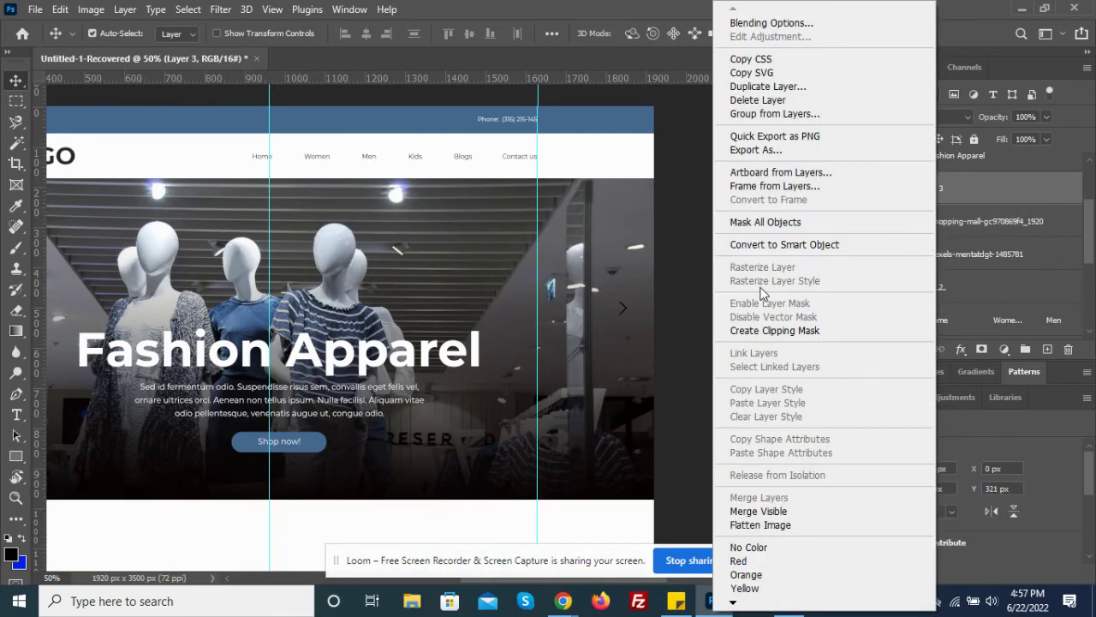
left_click(762, 330)
- Give the next arrow layer a #ffffff Color Overlay effect to make it white
scroll(924, 219, "up", 3)
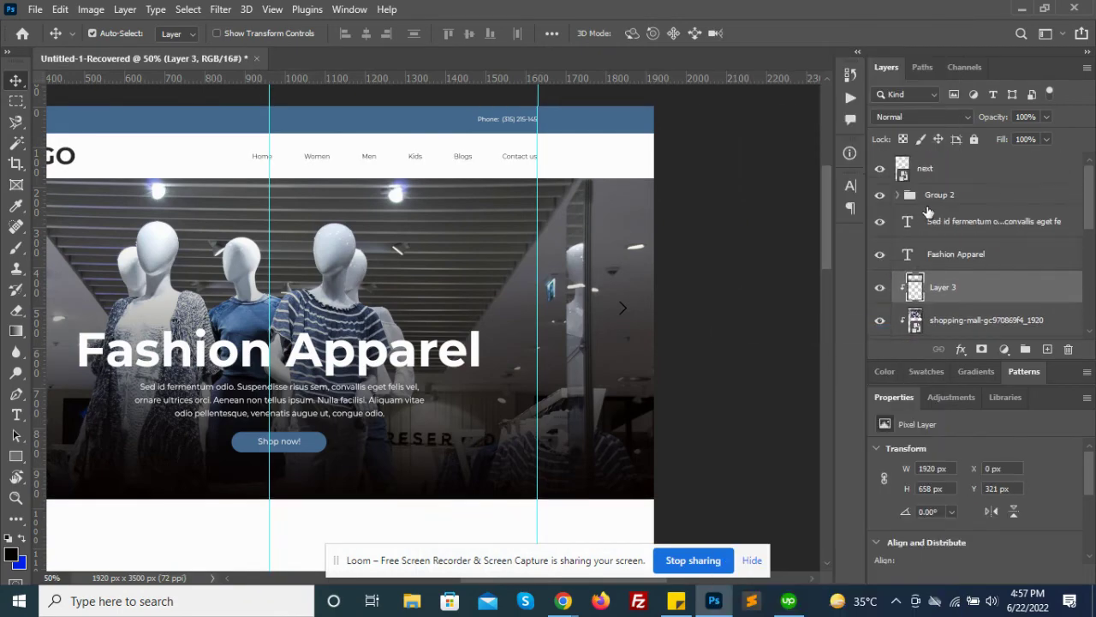
left_click(914, 164)
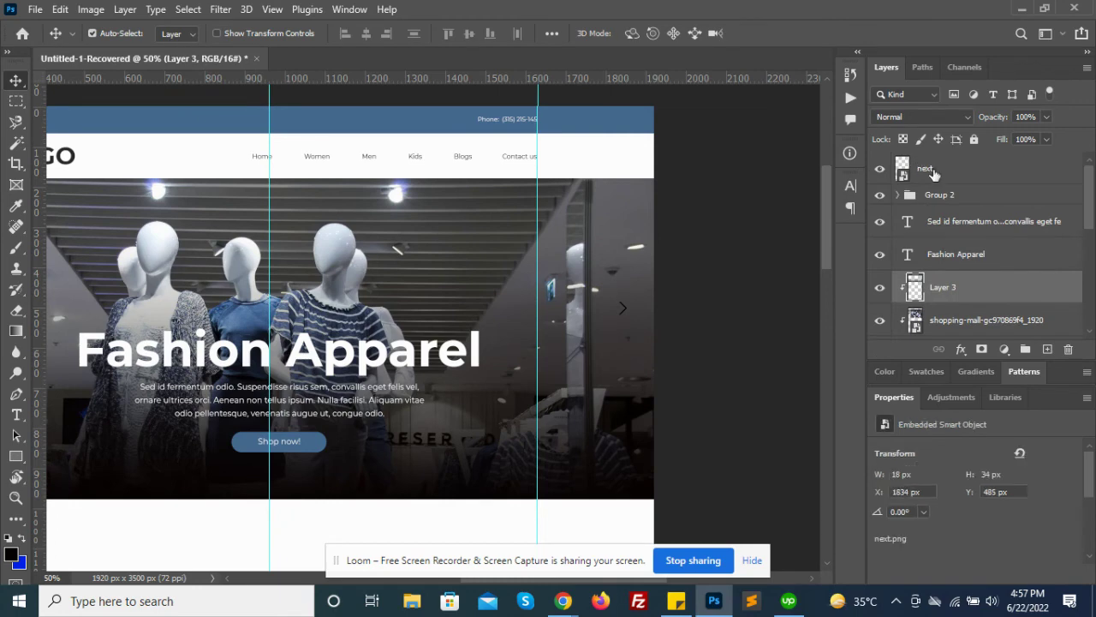
left_click(960, 349)
left_click(985, 459)
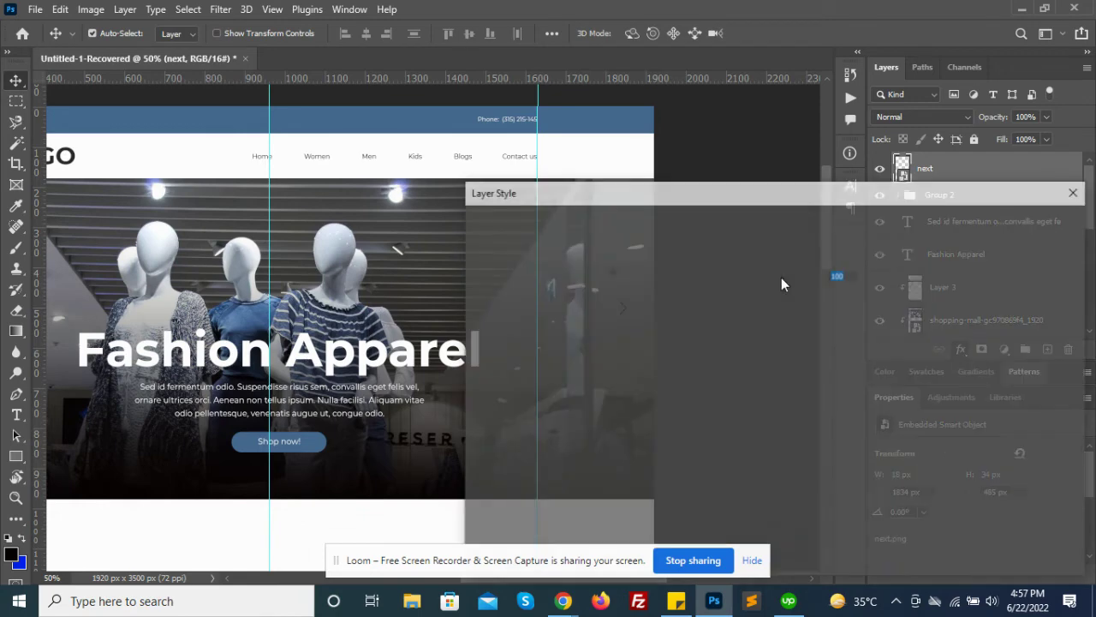
left_click(857, 257)
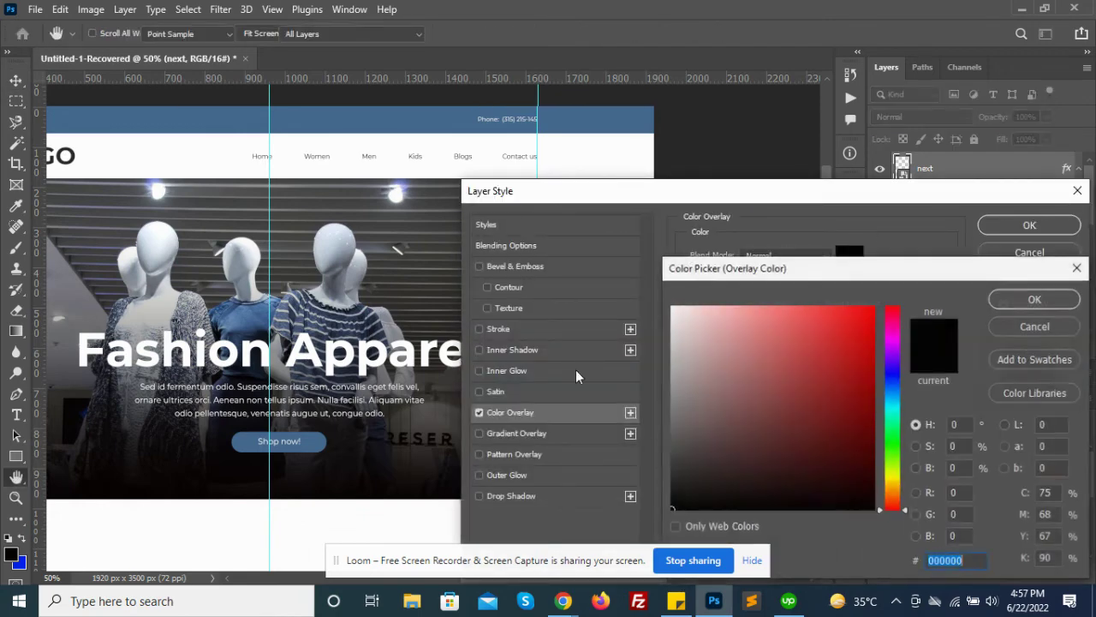
left_click(673, 307)
left_click(1035, 297)
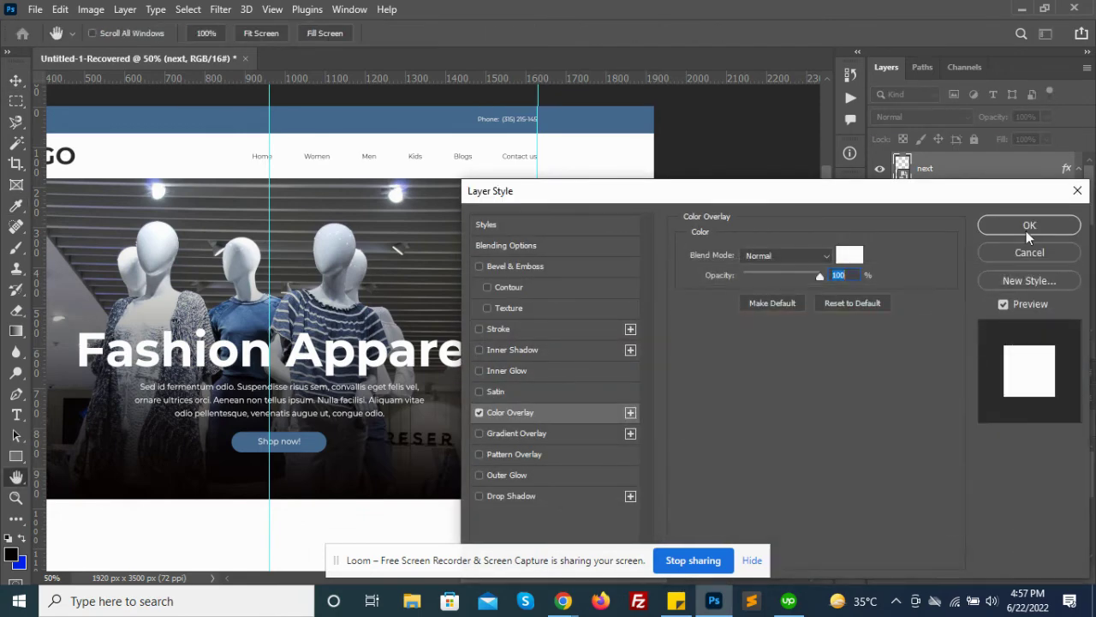
left_click(1027, 226)
- Zoom around the white arrow and nudge it down slightly
key("z")
left_click(625, 315)
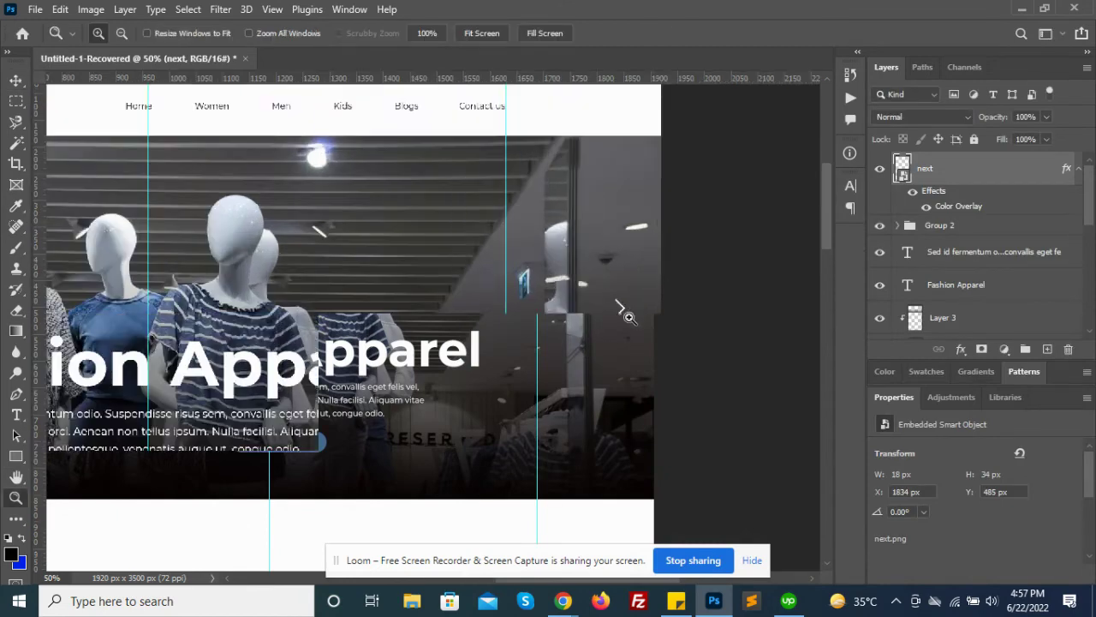
left_click(620, 349, "alt")
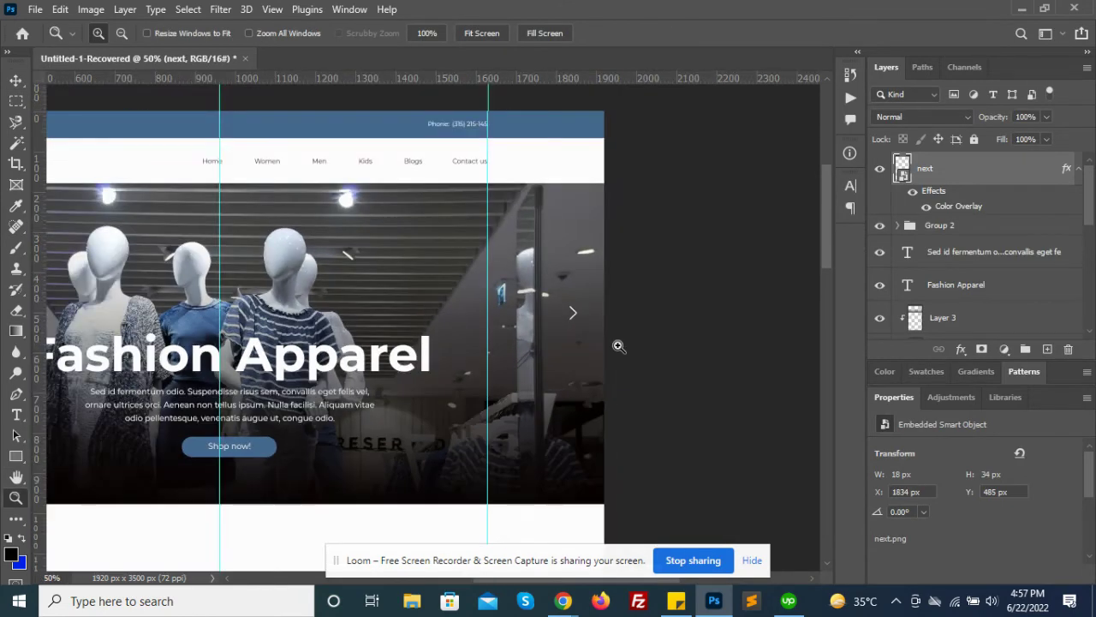
key("v")
key("shift+Down")
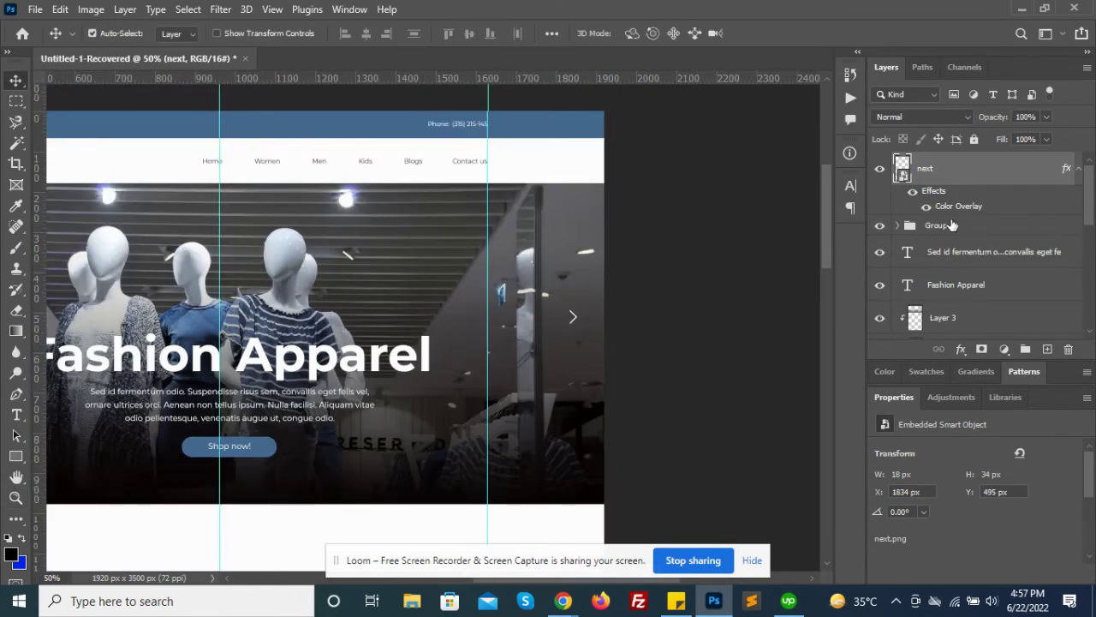
scroll(953, 224, "down", 5)
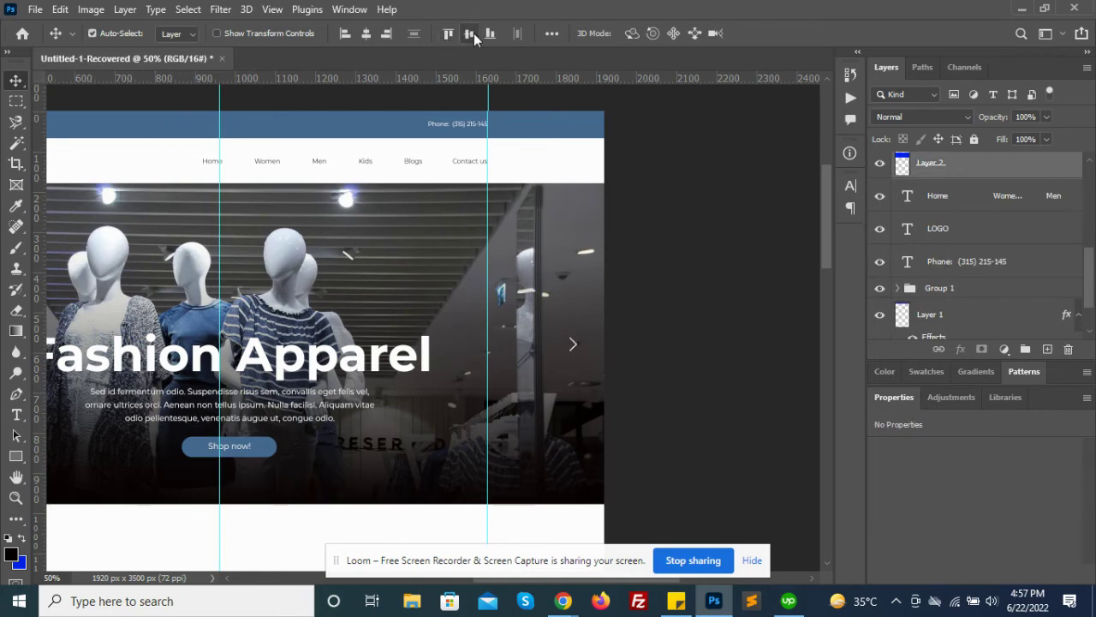
scroll(505, 221, "up", 1)
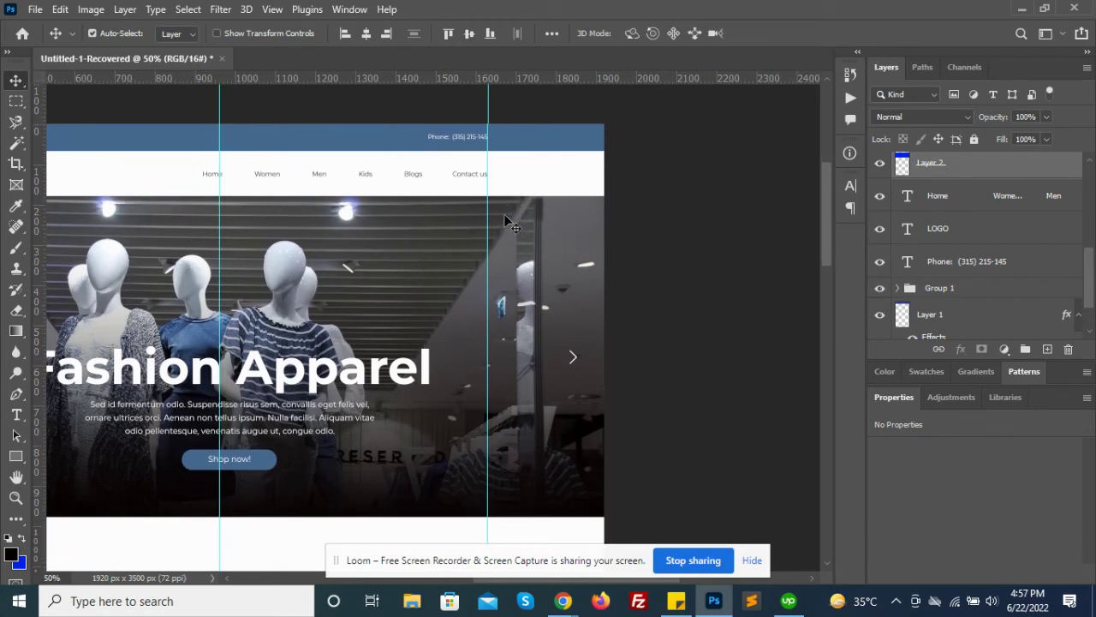
- Duplicate the arrow layer as 'next copy' and zoom out to see the whole page
key("ctrl+shift+bracketright")
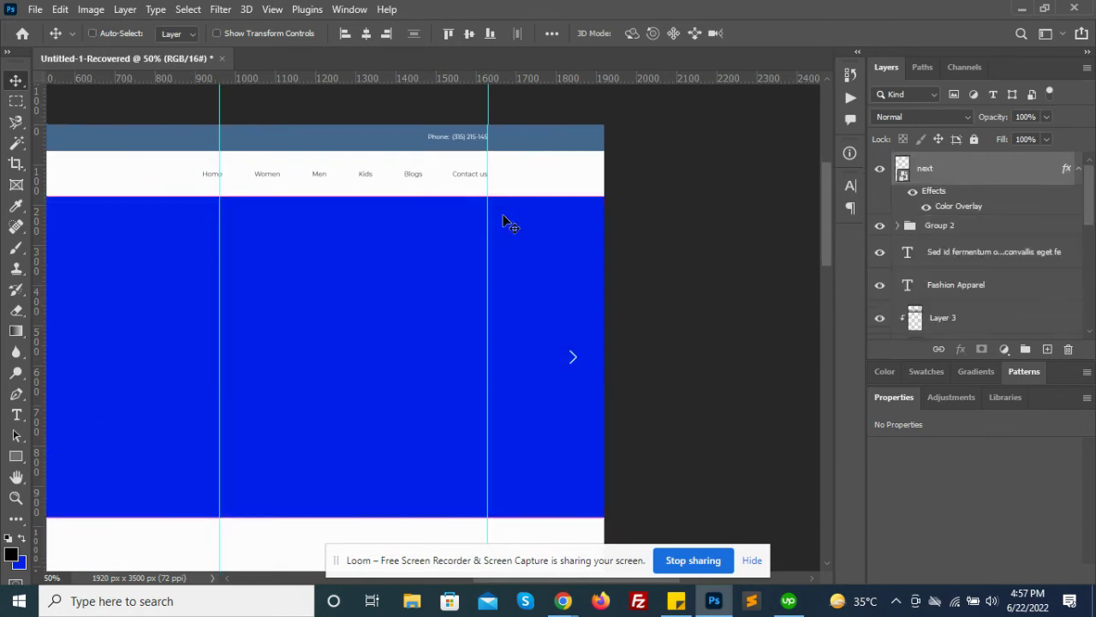
key("ctrl+z")
left_click(937, 183, "ctrl")
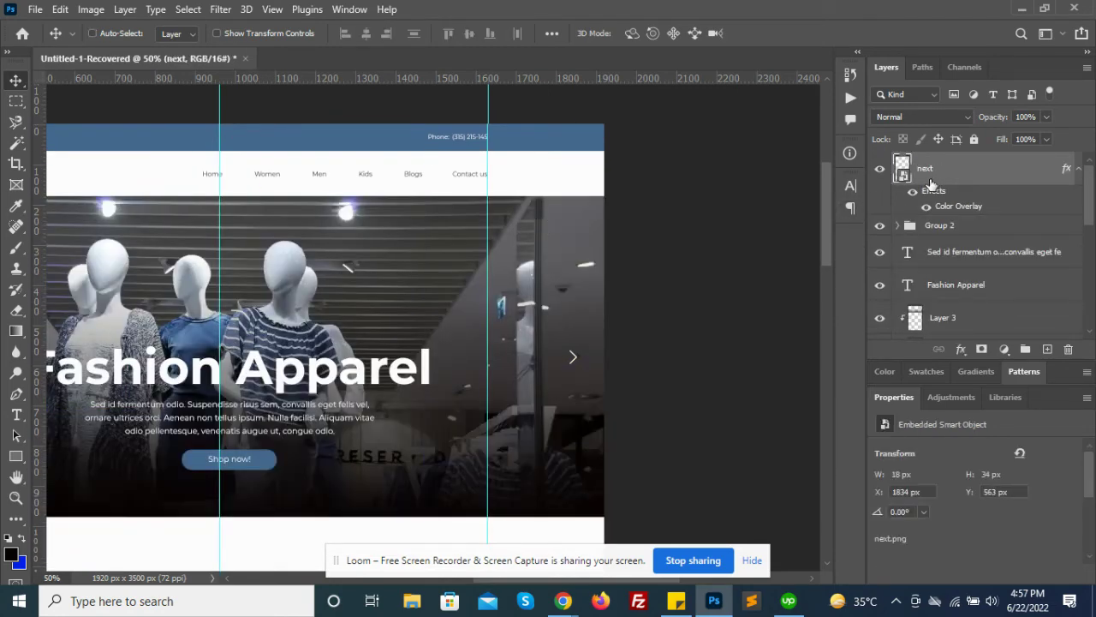
key("ctrl+j")
key("ctrl+minus")
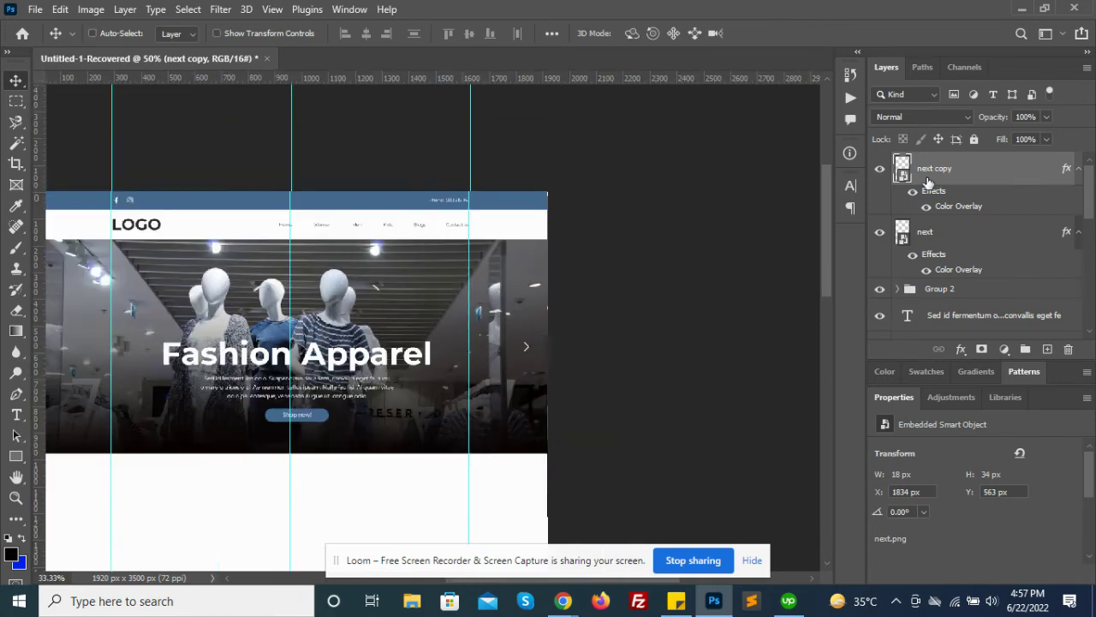
key("ctrl+minus")
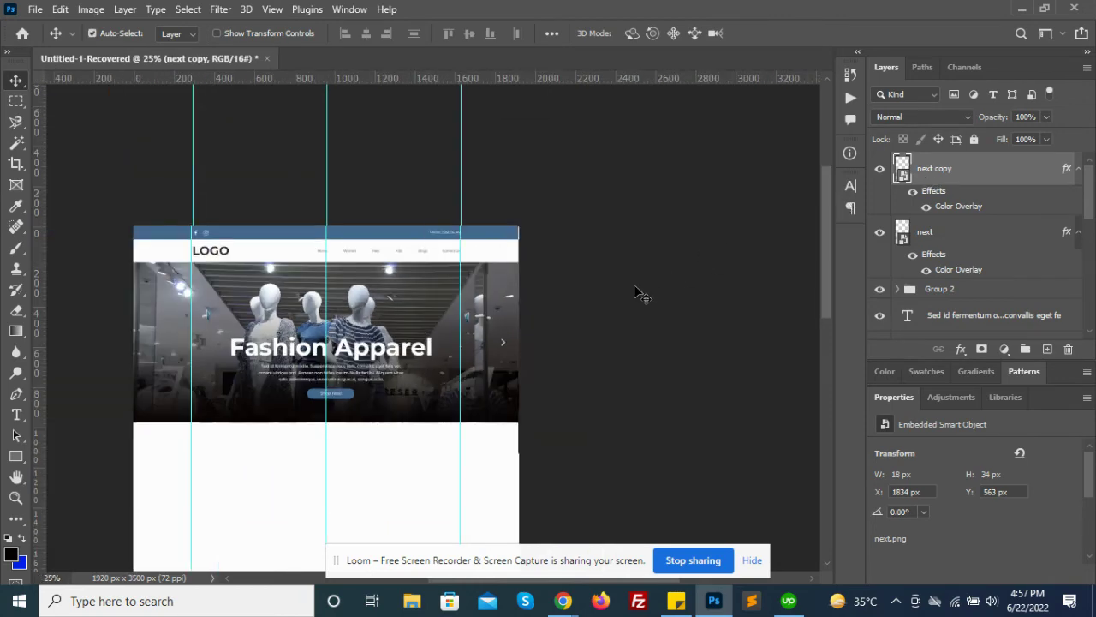
left_click_drag(504, 349, 563, 344)
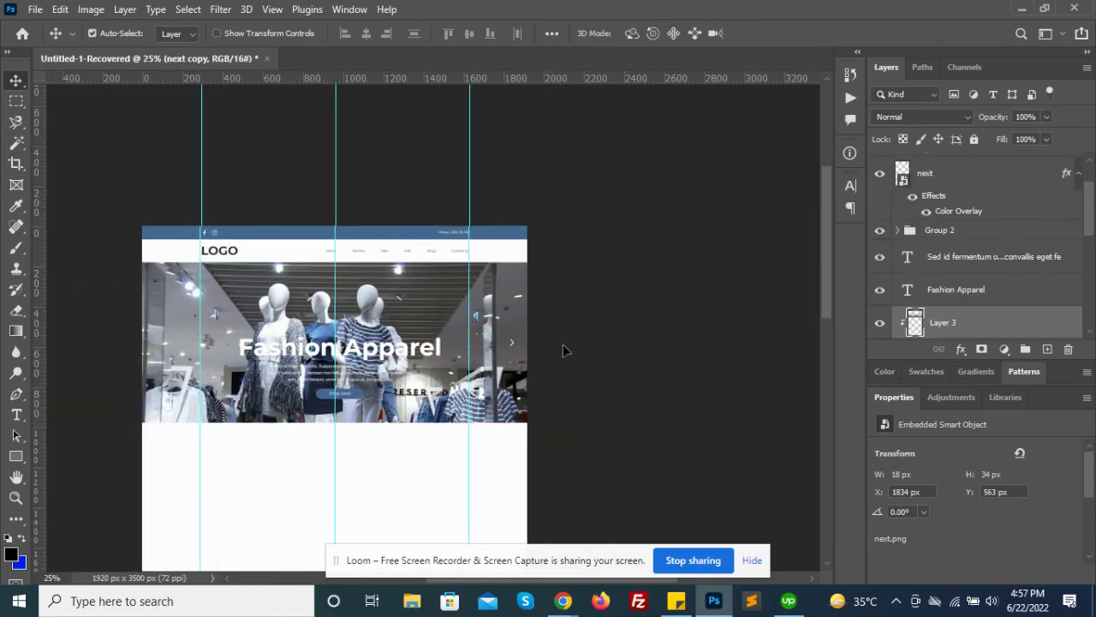
key("Delete")
key("ctrl+t")
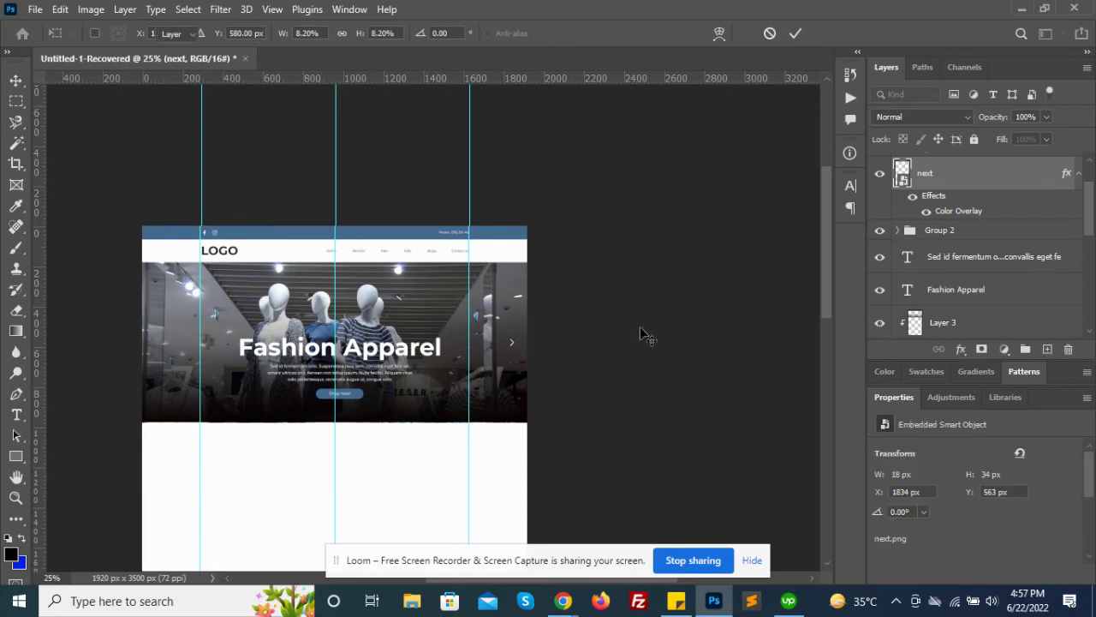
key("Escape")
key("ctrl+z")
- Enlarge both arrow layers together at the hero's right edge
left_click(979, 175, "shift")
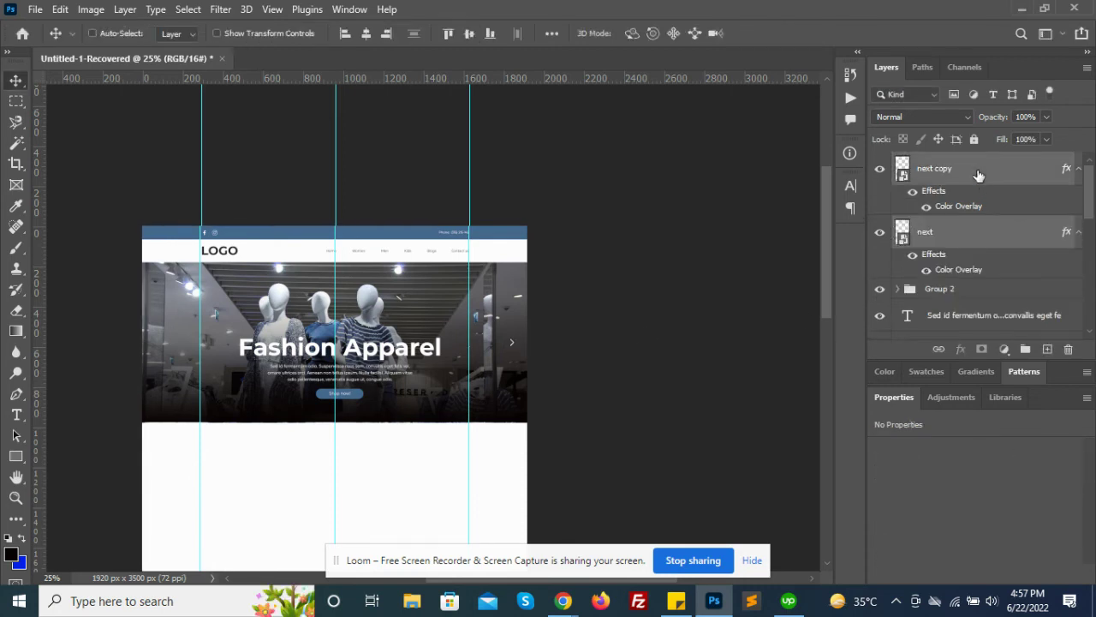
key("ctrl+t")
left_click_drag(511, 342, 538, 363)
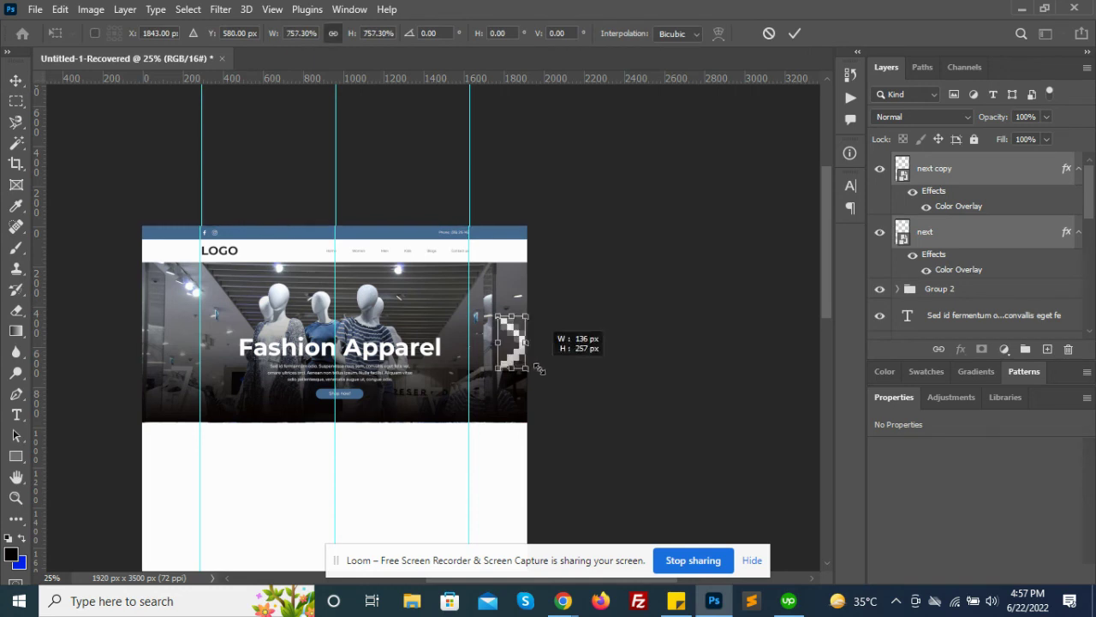
key("Return")
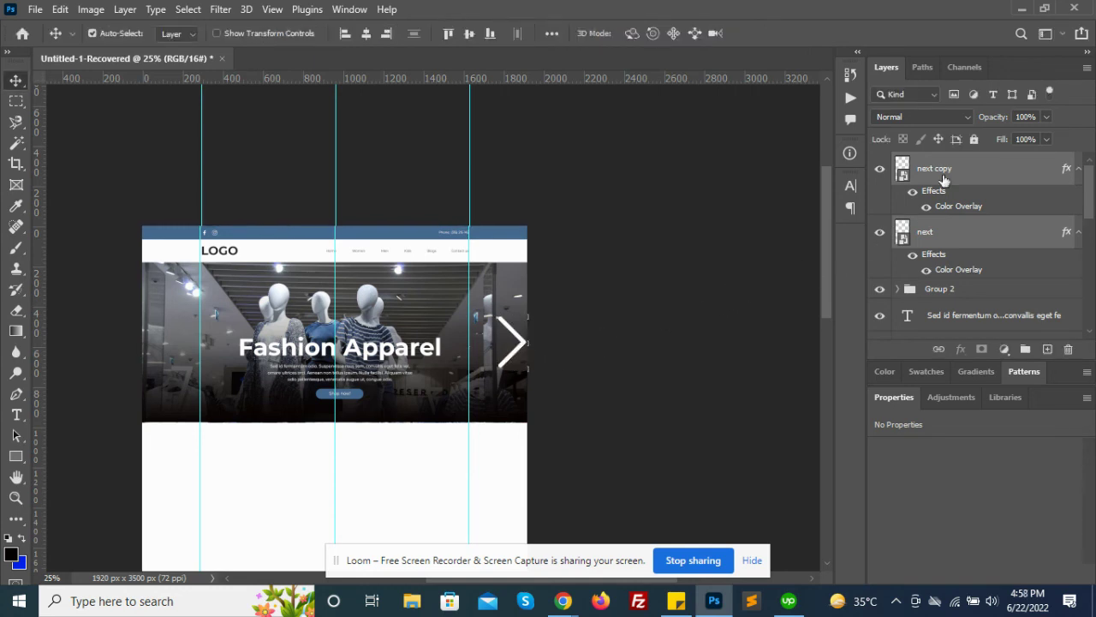
- Move 'next copy' to the hero's left edge and rotate it 180° to point left
left_click(942, 177)
key("ctrl+t")
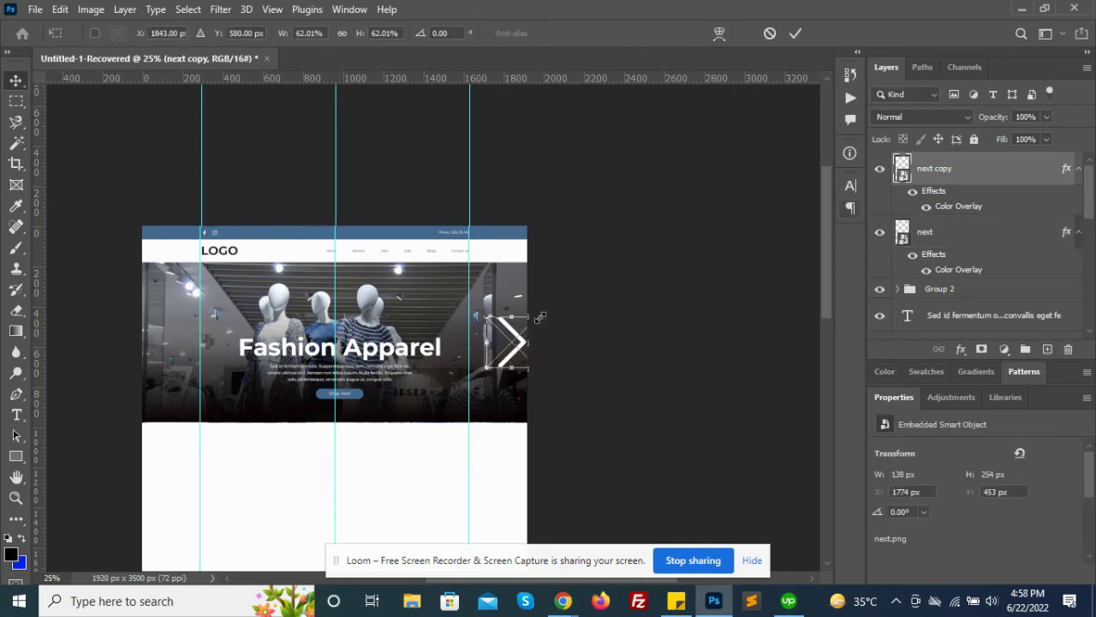
mouse_move(539, 318)
left_mouse_down()
mouse_move(518, 346)
mouse_move(161, 360)
left_mouse_up()
right_click(174, 346)
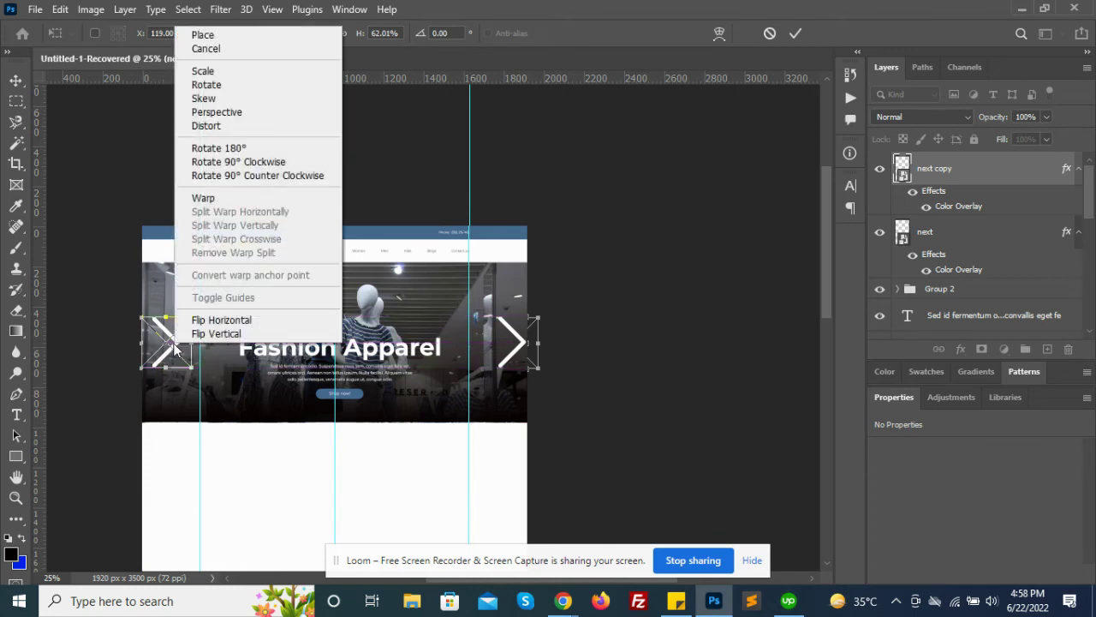
left_click(221, 148)
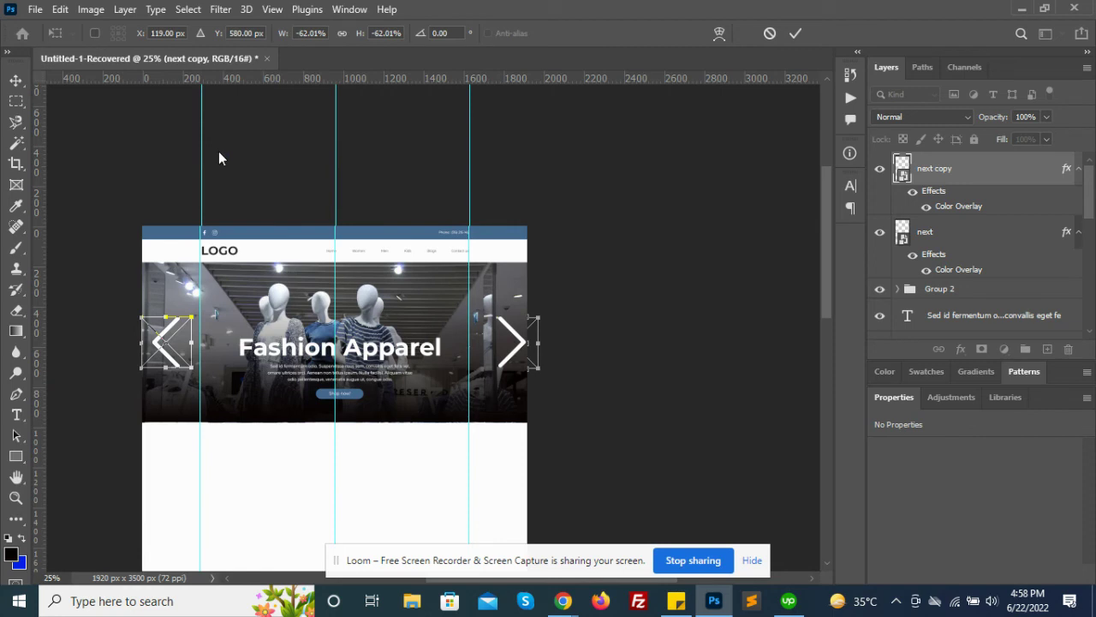
key("Return")
- Shrink both slider arrows together, inspect them zoomed in, then undo the resize
left_click(1031, 246, "ctrl")
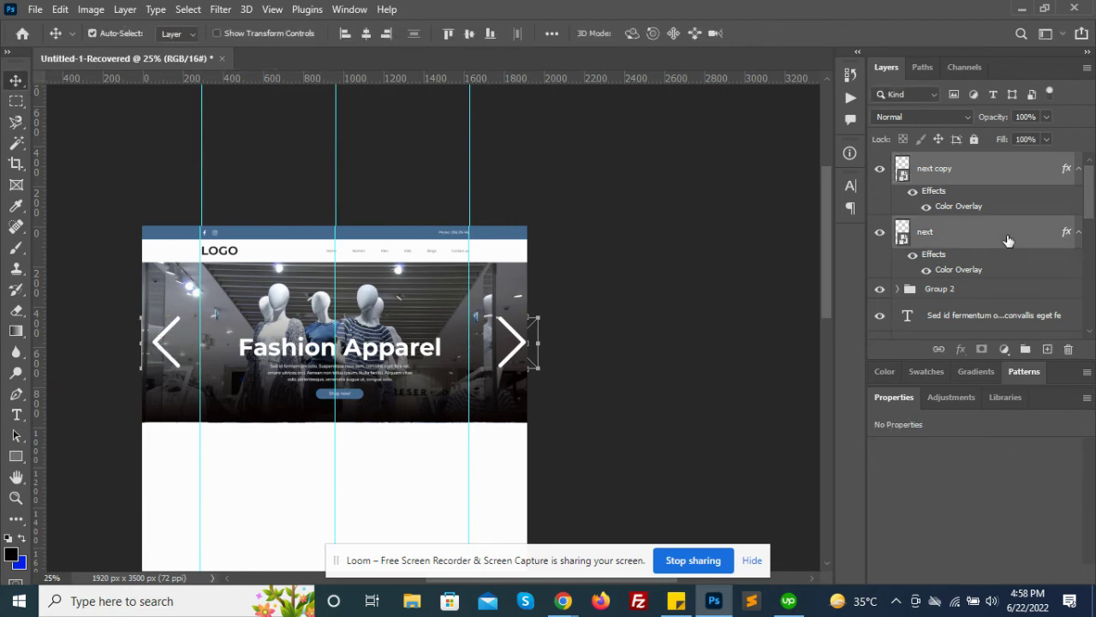
key("ctrl+t")
left_click_drag(537, 369, 467, 341)
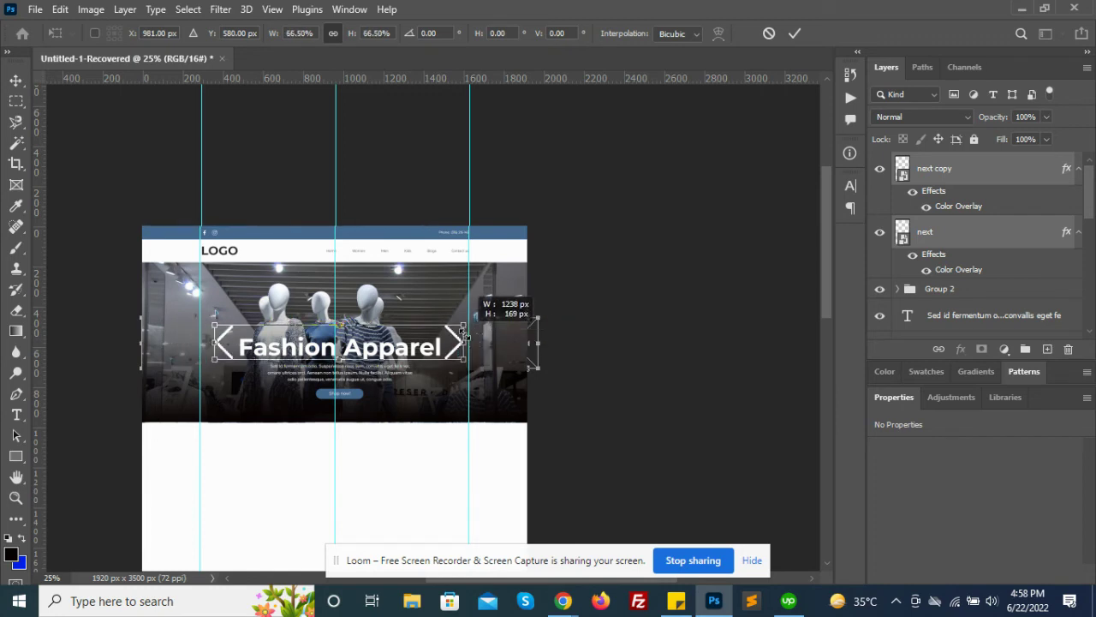
key("Return")
key("z")
left_click(467, 341)
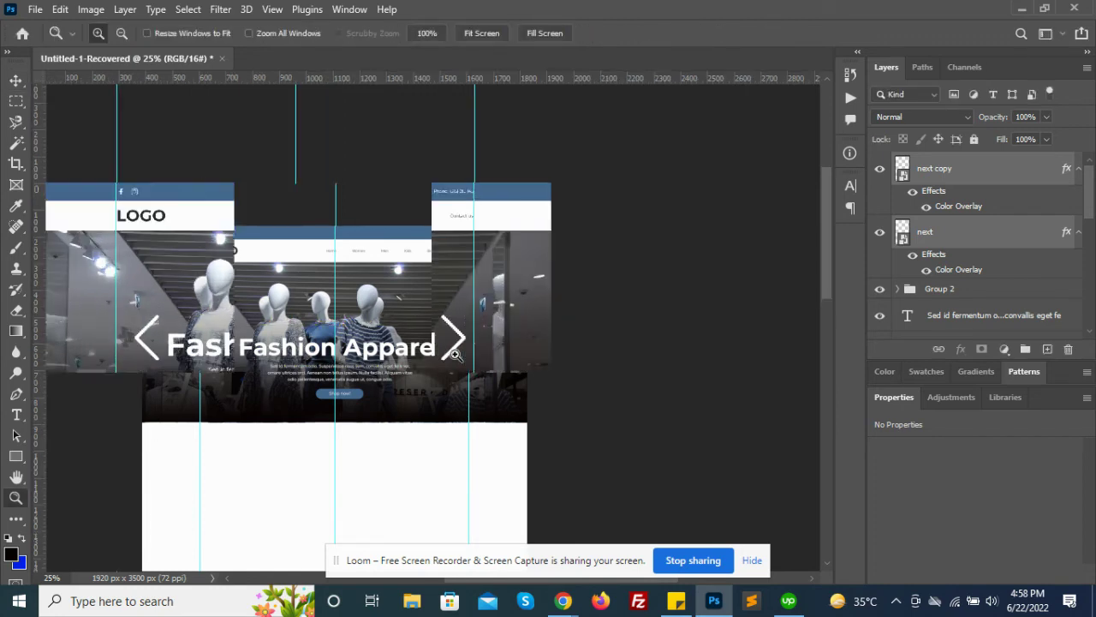
left_click(460, 360)
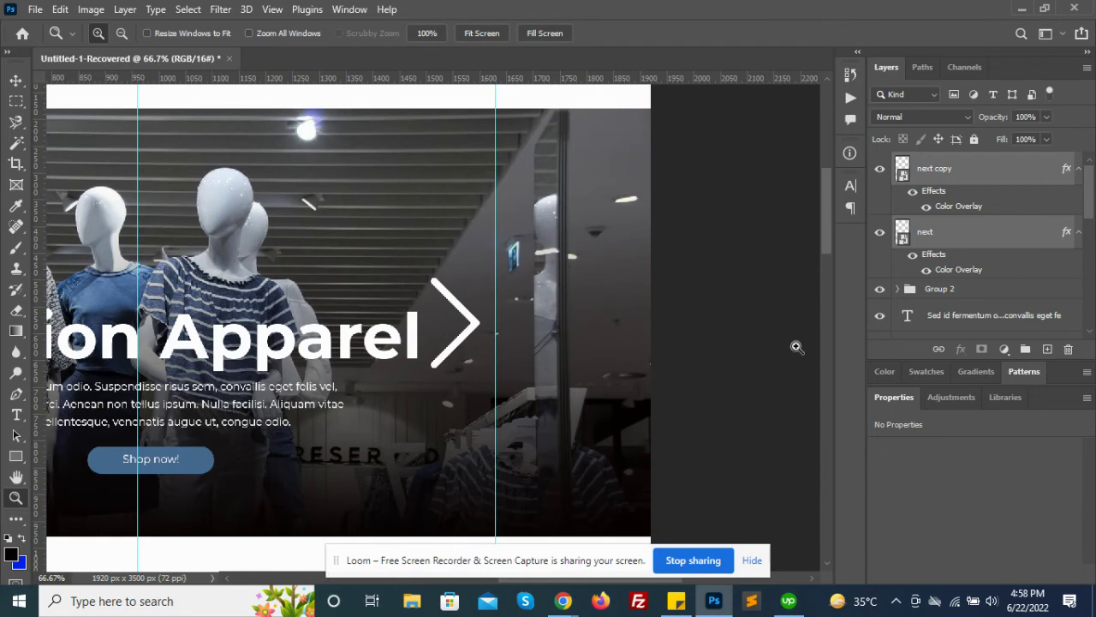
key("ctrl+z")
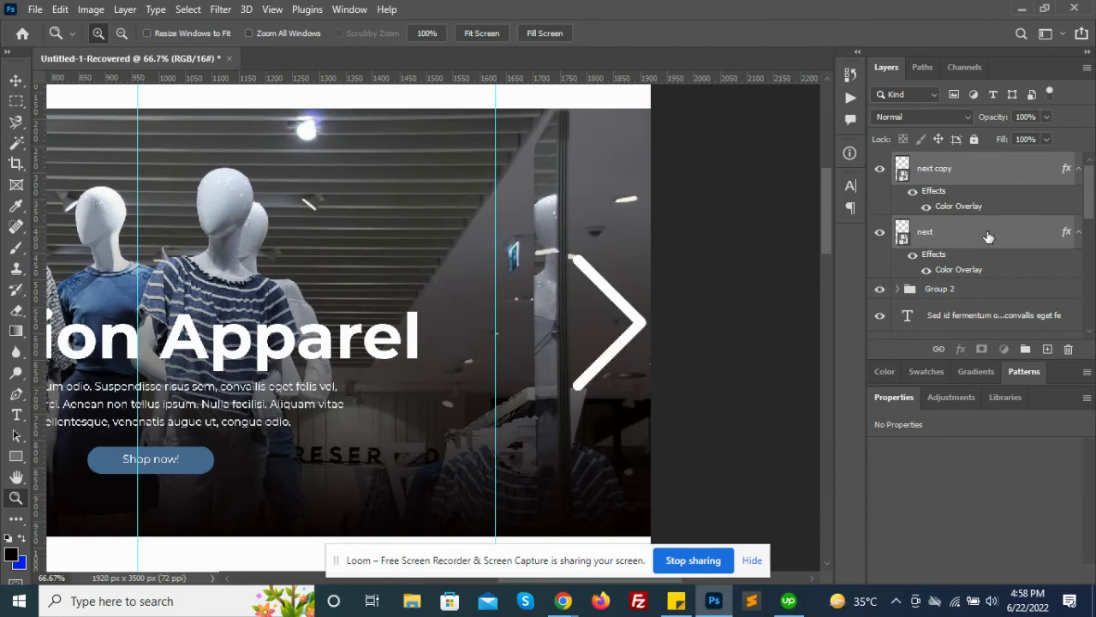
- Scale only the right 'next' arrow down to a 24 × 44 px chevron
left_click(989, 233)
key("ctrl+t")
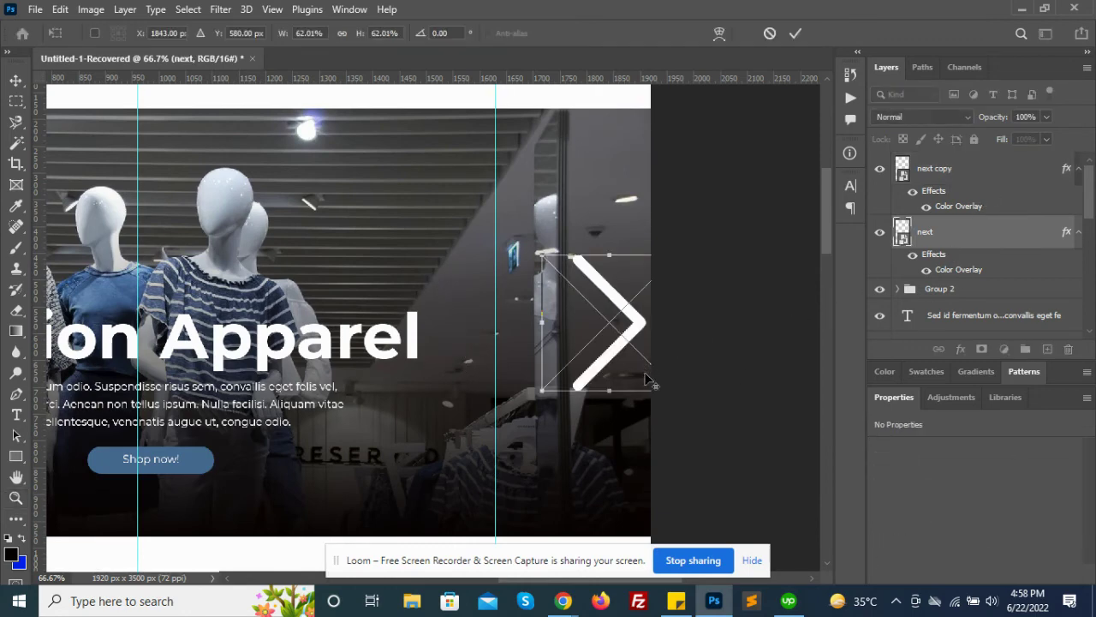
left_click_drag(539, 389, 589, 340)
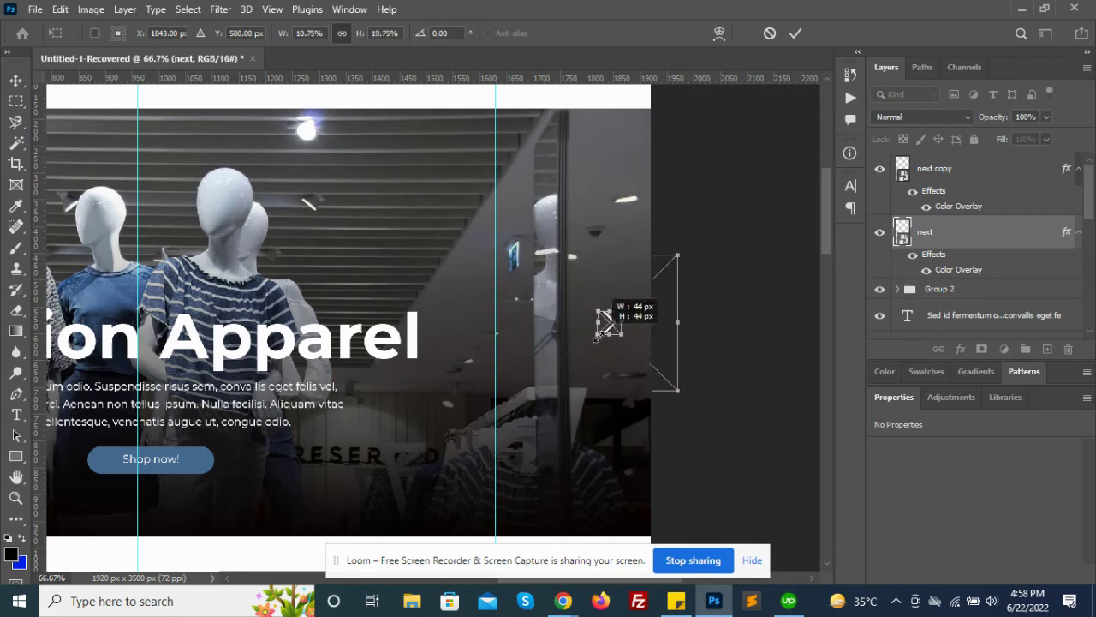
key("Return")
key("z")
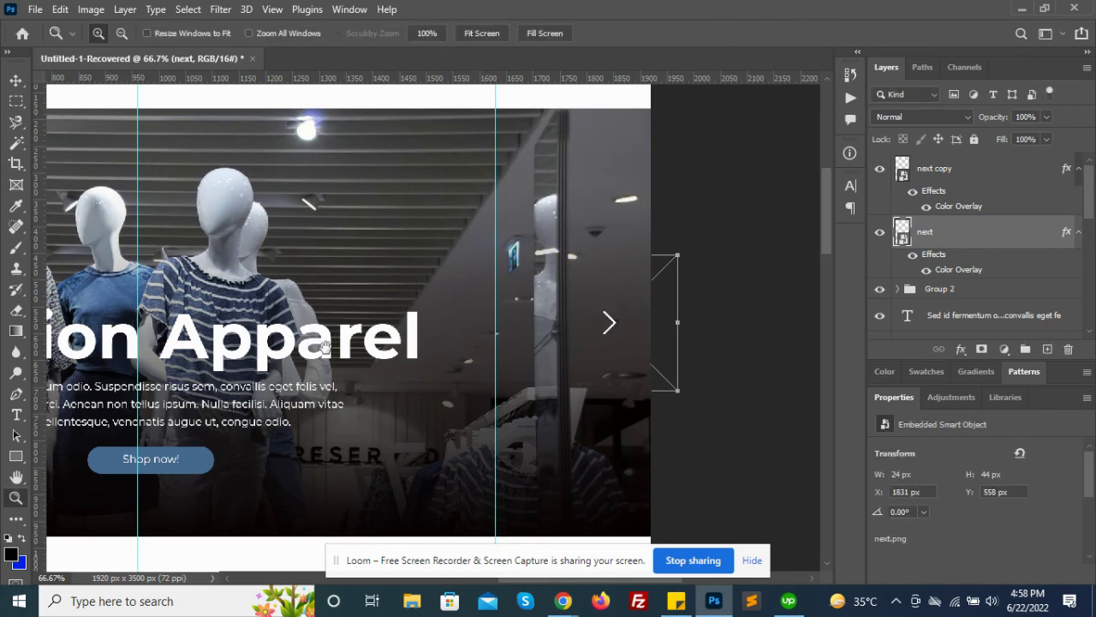
left_click(981, 176)
- Scale the left 'next copy' arrow down to a 22 × 40 px chevron, then zoom out to the full mockup
left_click_drag(196, 372, 460, 350)
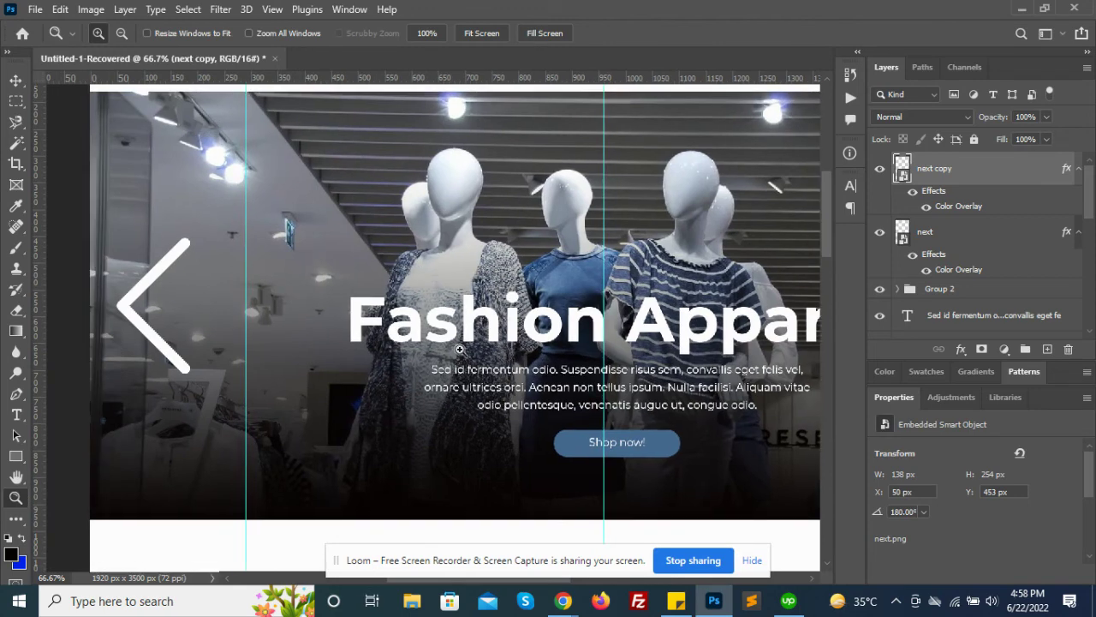
key("ctrl+t")
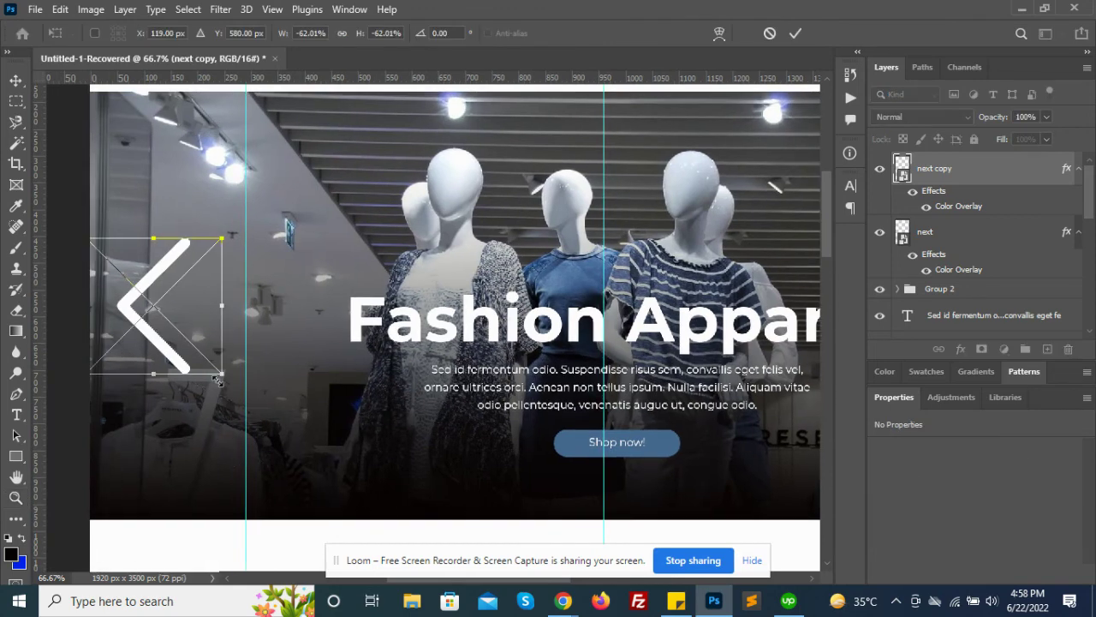
mouse_move(202, 363)
left_mouse_down()
mouse_move(200, 319)
mouse_move(175, 328)
mouse_move(170, 317)
left_mouse_up()
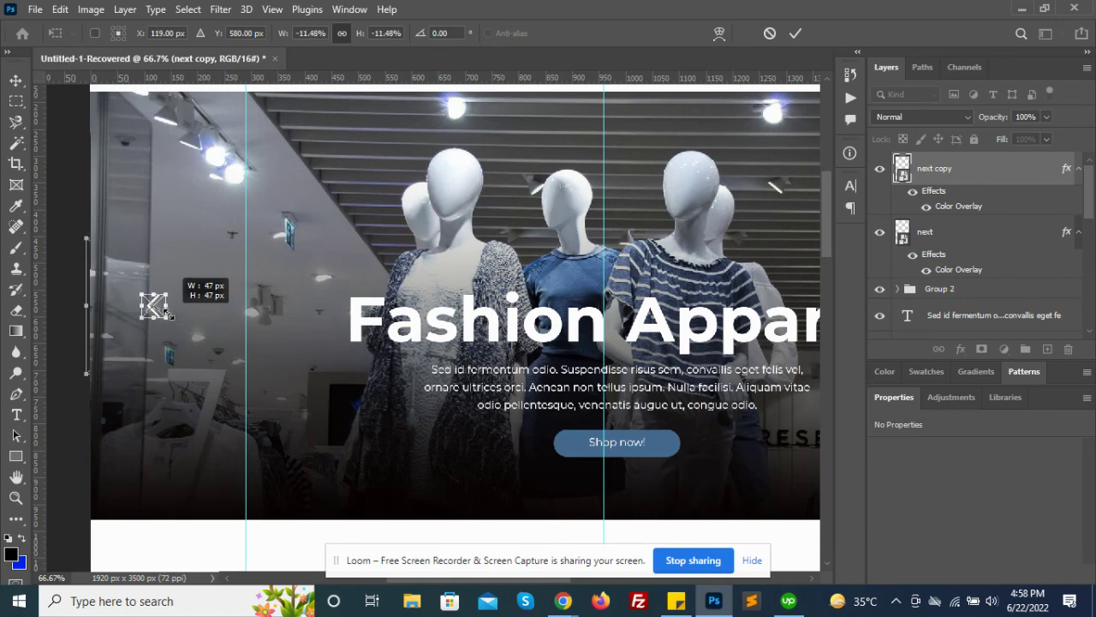
left_click_drag(170, 317, 168, 315)
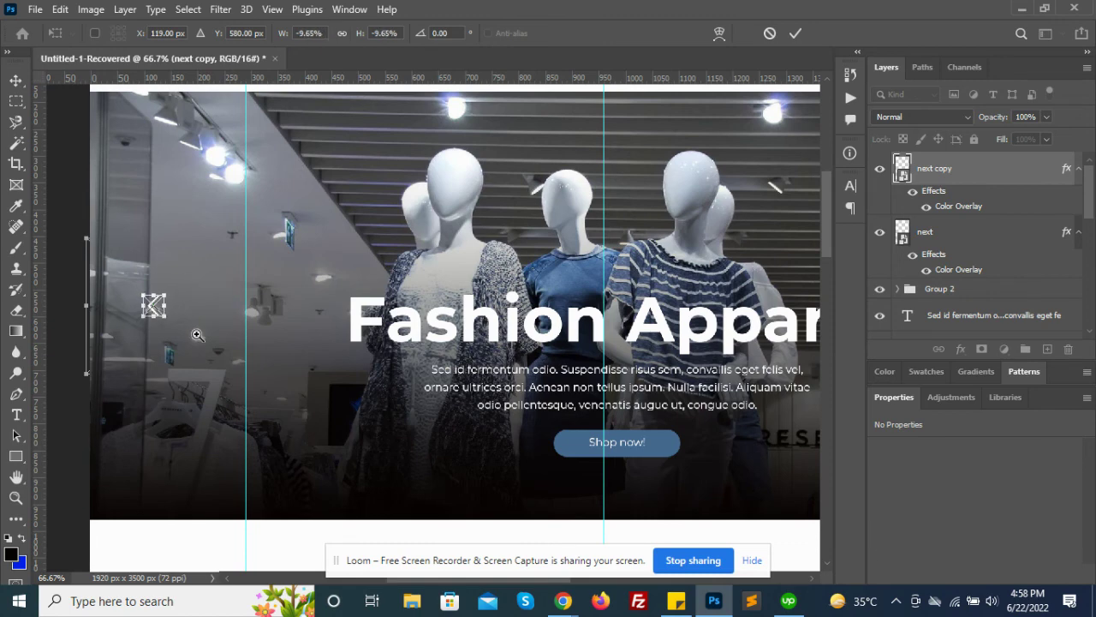
key("z")
key("v")
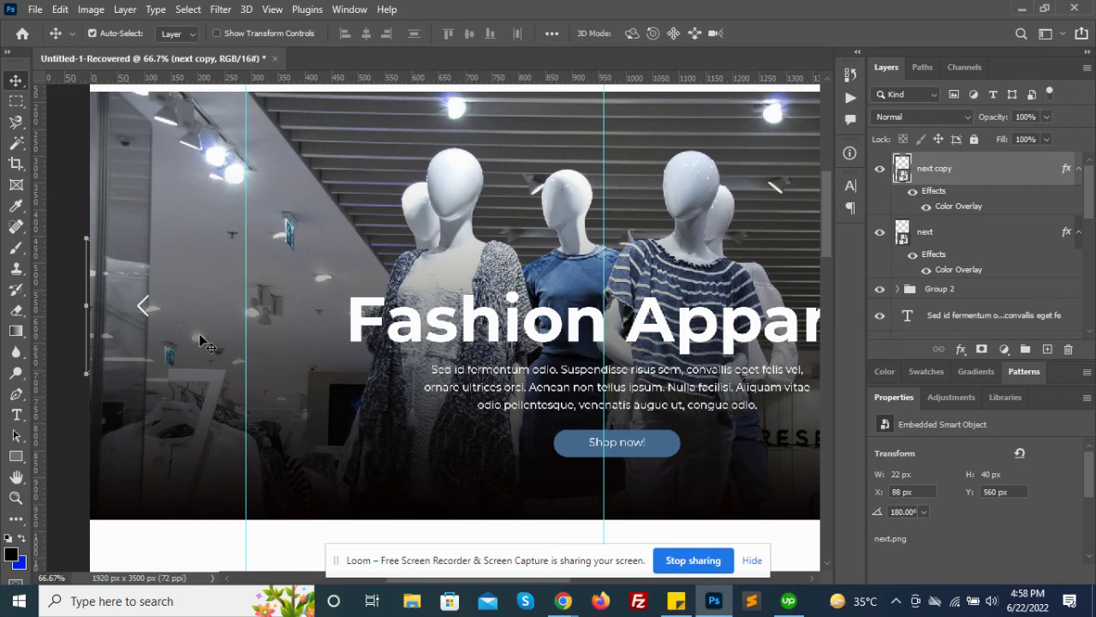
key("ctrl+minus")
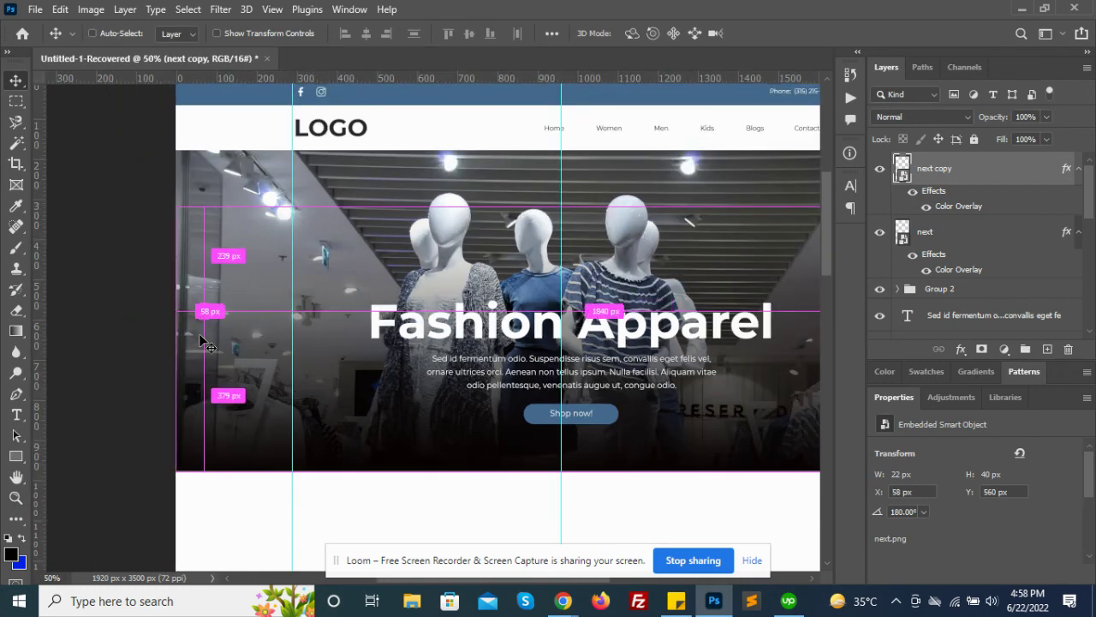
key("ctrl+minus")
left_click(952, 241)
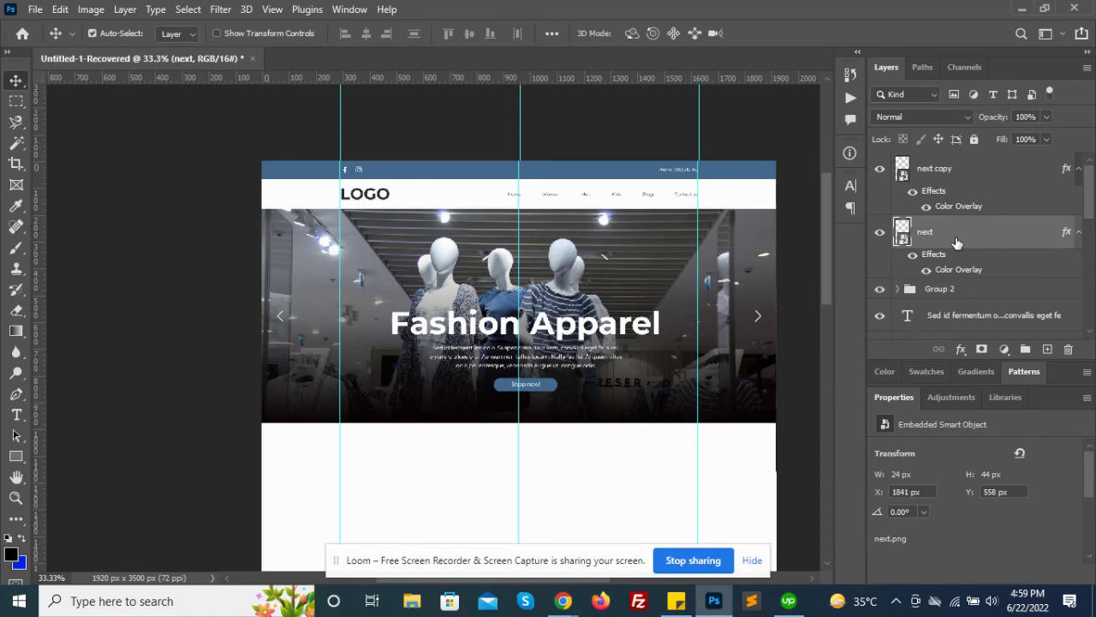
left_click(956, 238, "ctrl")
scroll(960, 236, "down", 3)
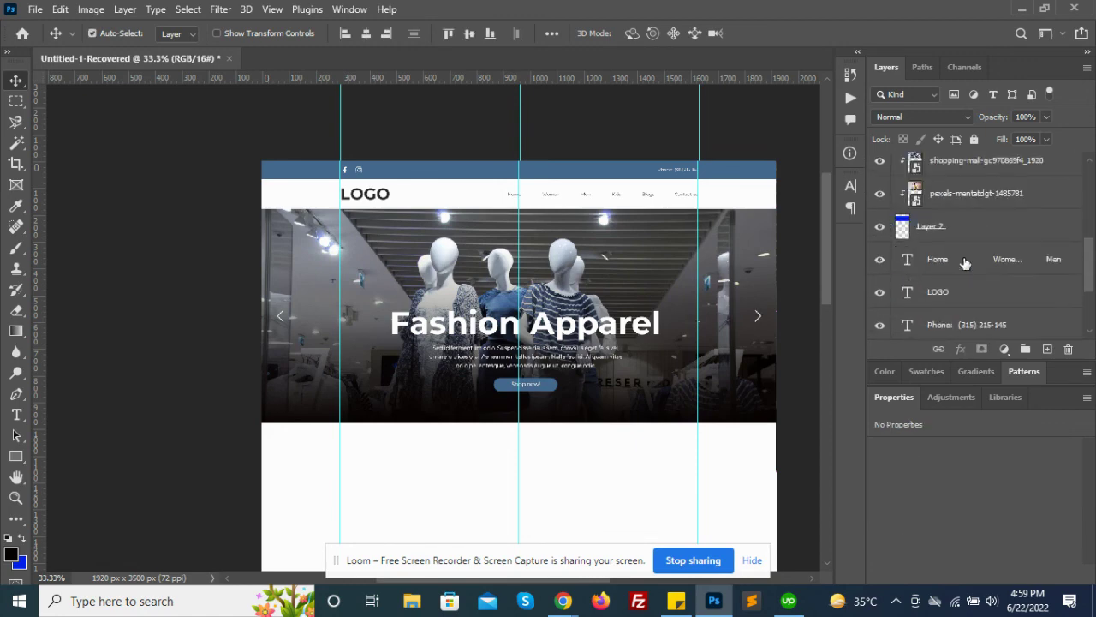
scroll(963, 235, "up", 2)
left_click(934, 299)
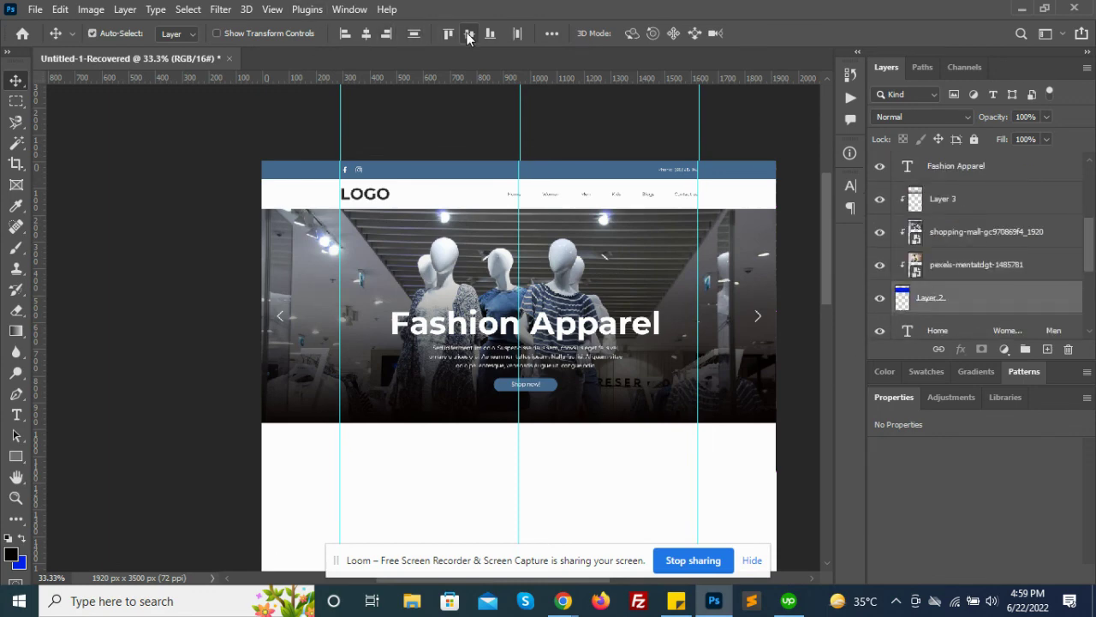
key("z")
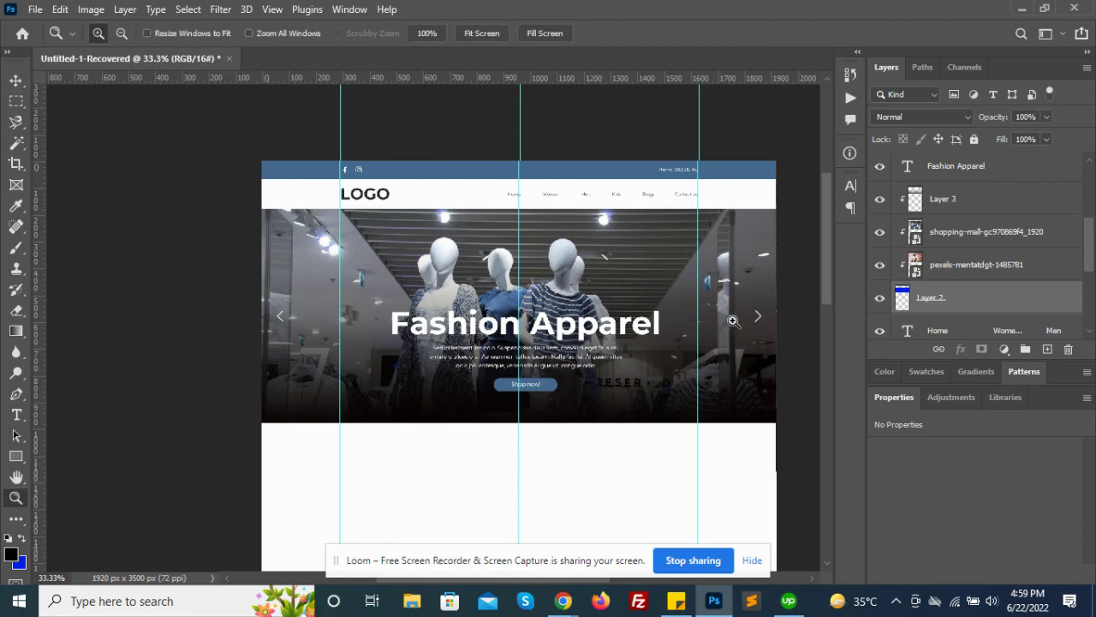
left_click(728, 317)
left_click_drag(675, 322, 656, 318)
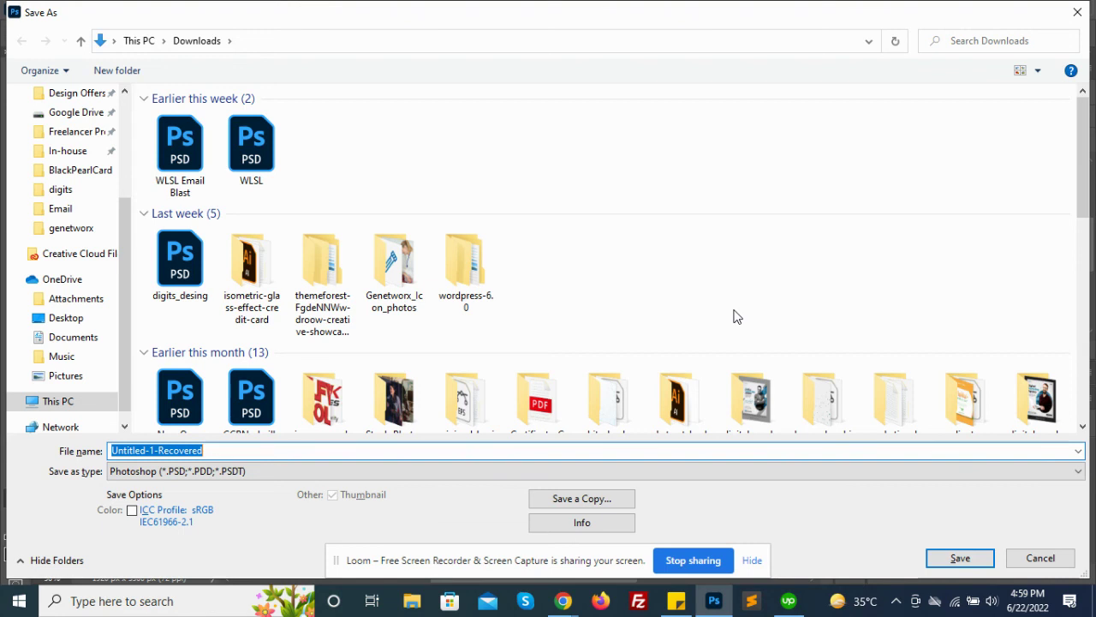
- Save the mockup as 'apperal' in PSD format and go back to the Flaticon results in Chrome
type("ap")
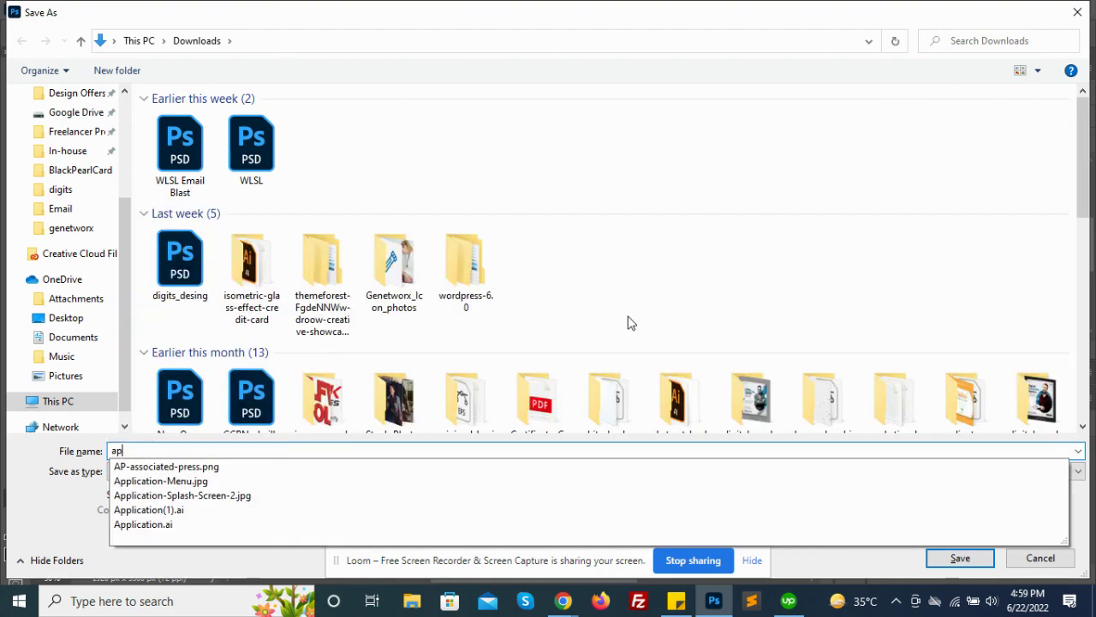
type("peral")
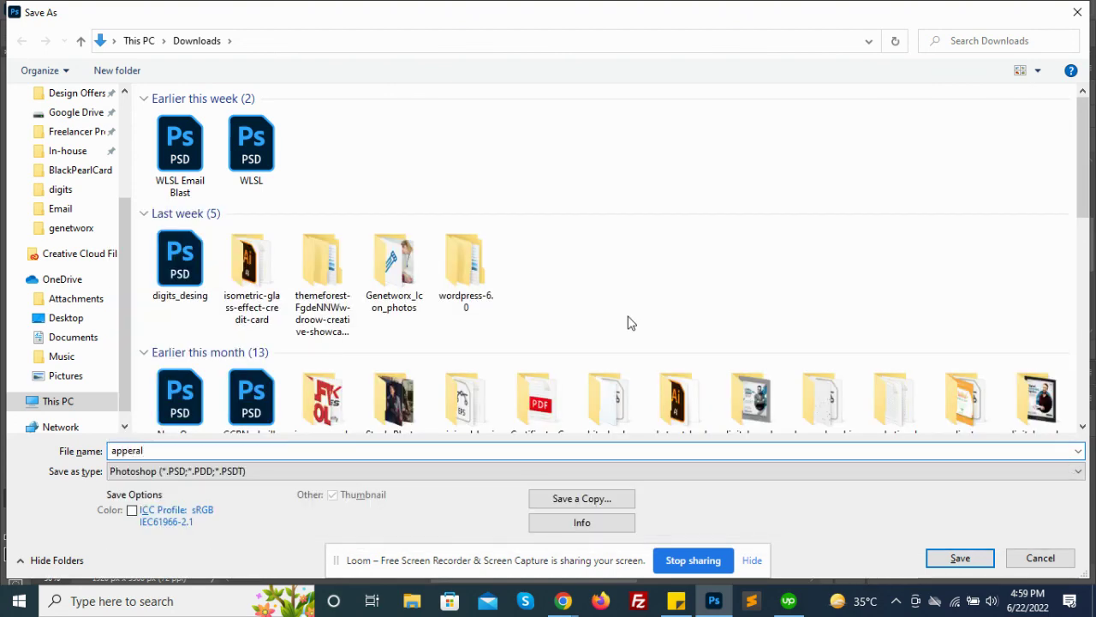
key("Return")
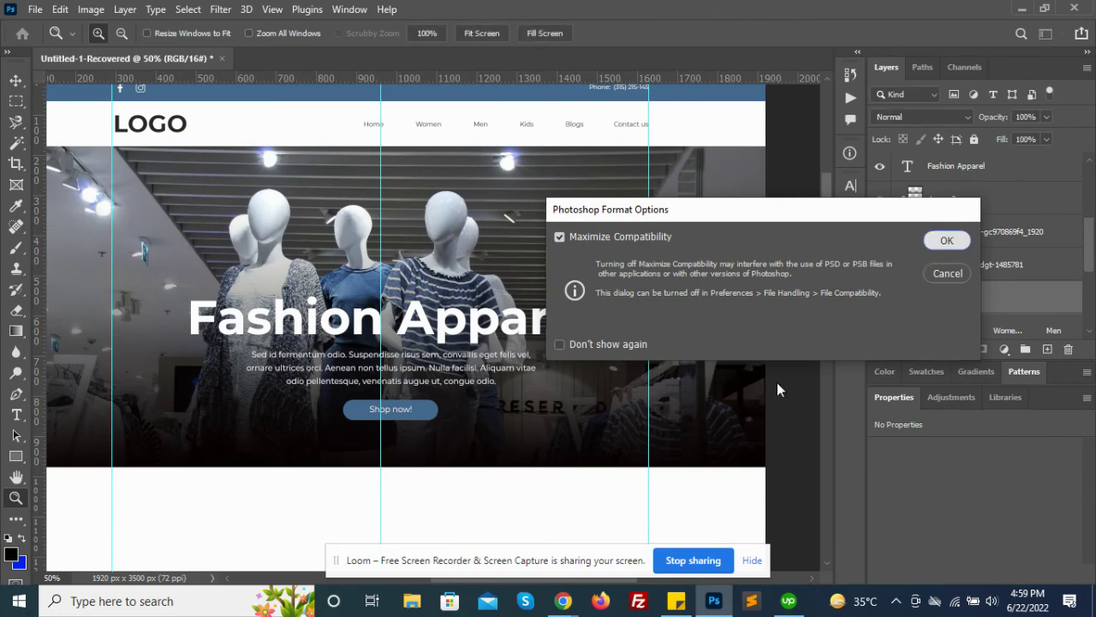
key("Return")
mouse_move(562, 600)
left_click(432, 565)
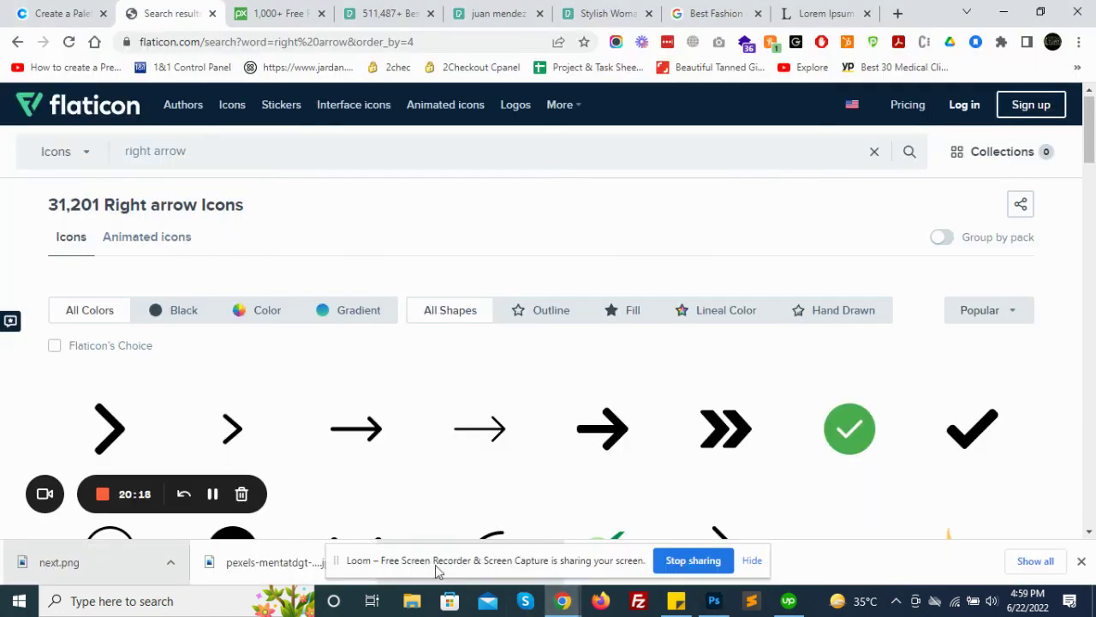